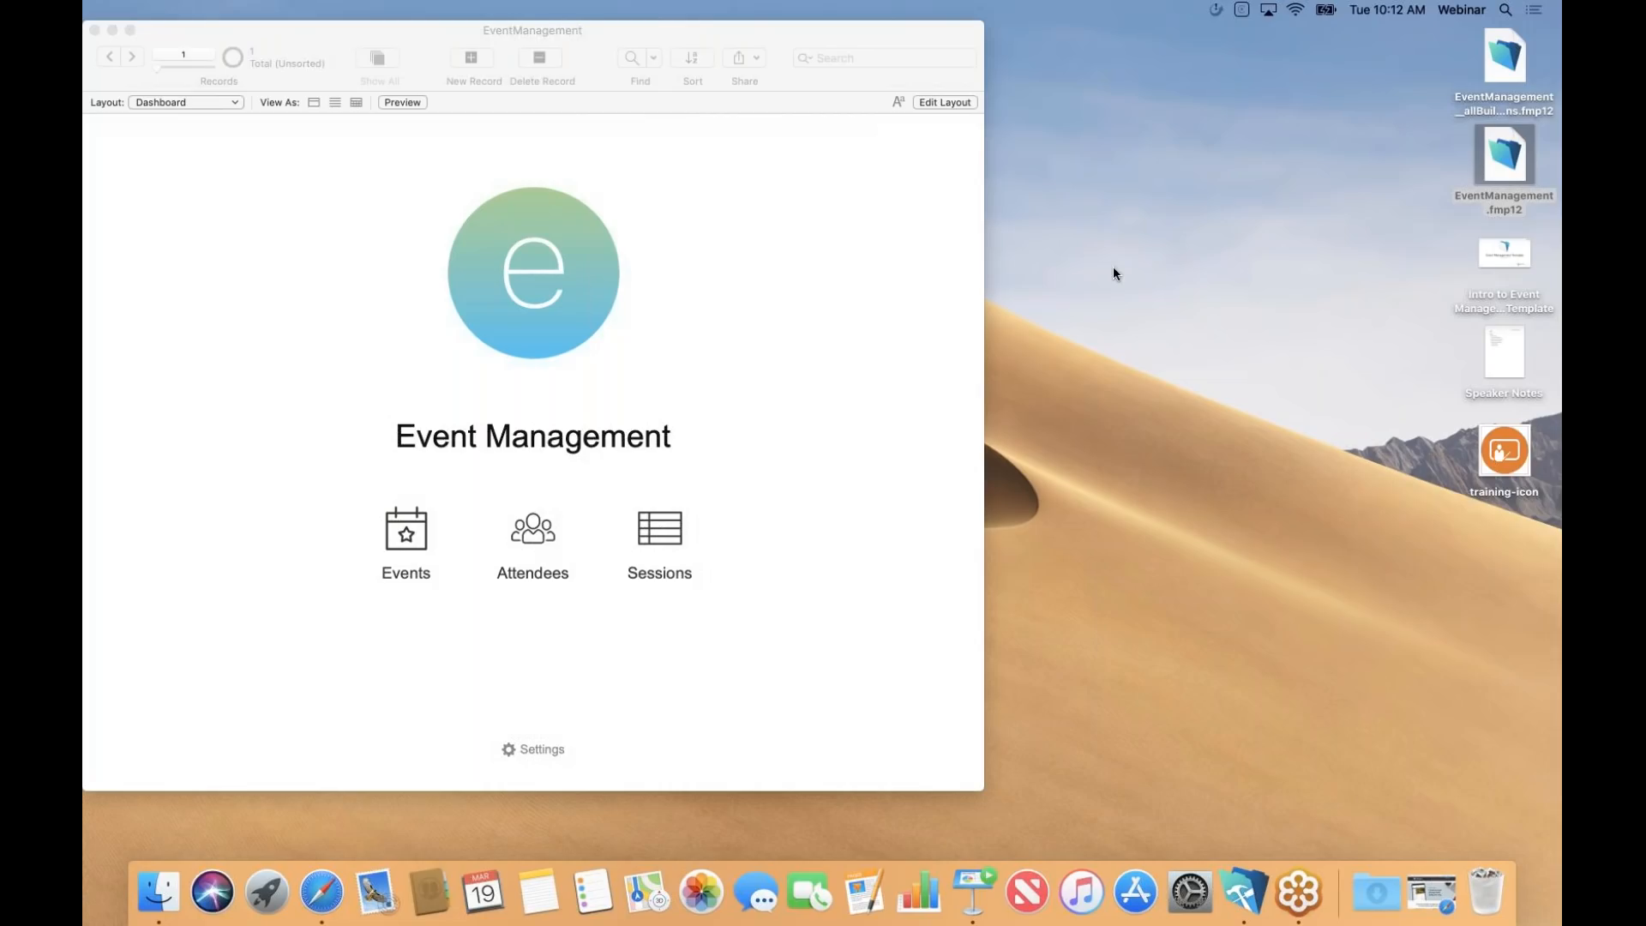
# Go from the Dashboard to the Event List showing all 14 sorted events.
pyautogui.click(408, 540)
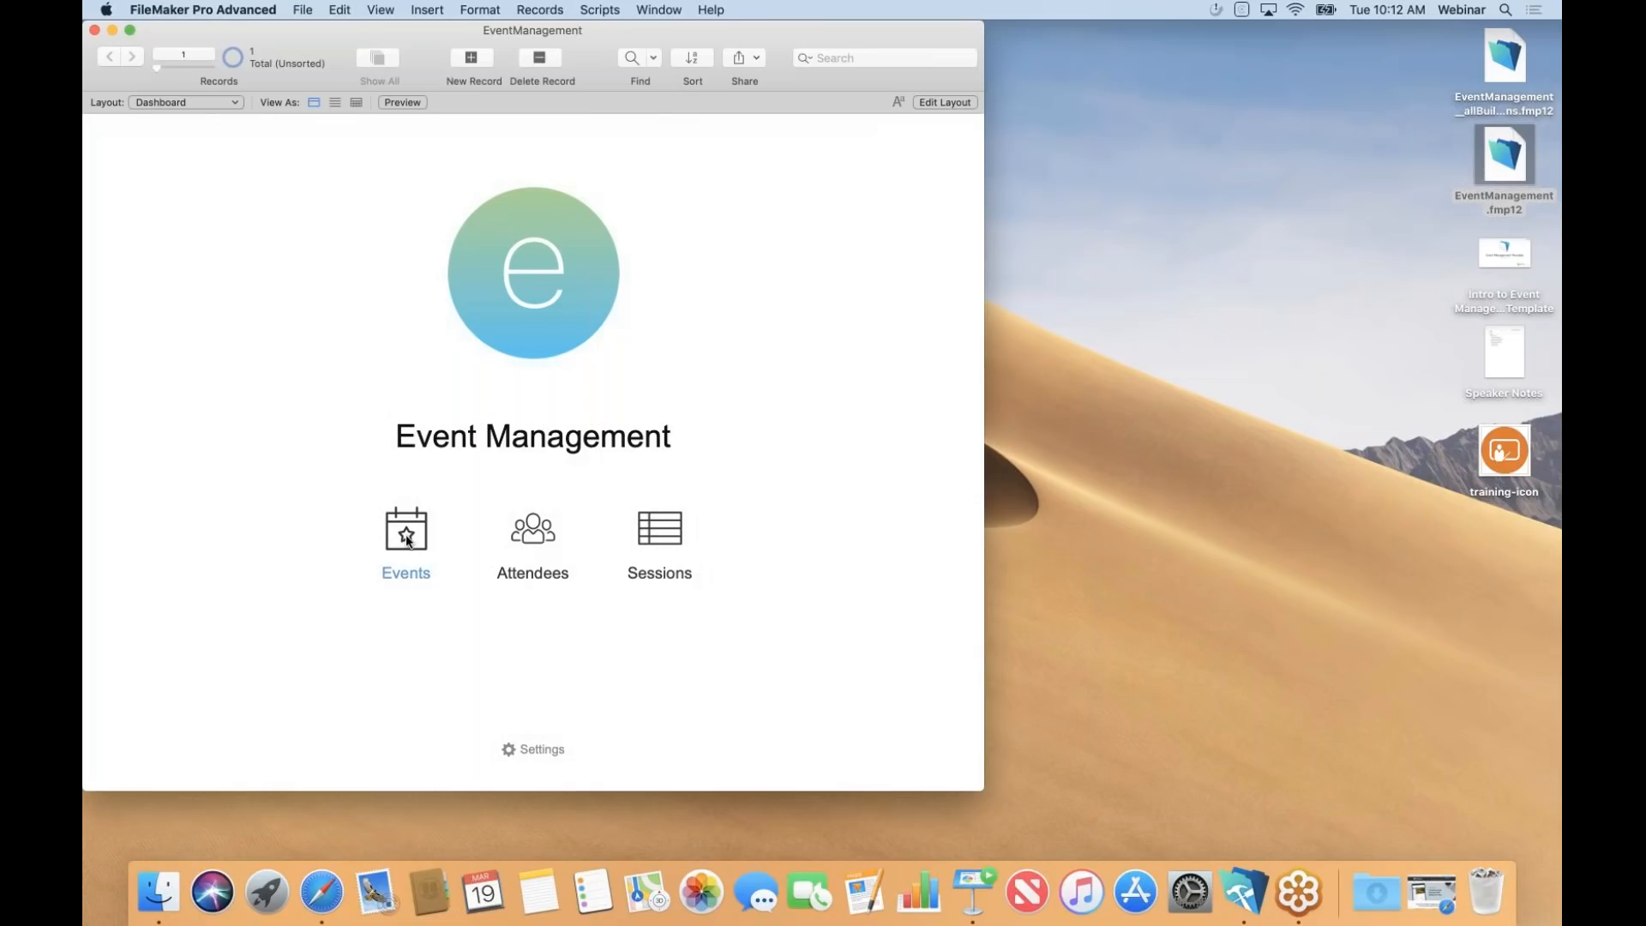
pyautogui.click(408, 540)
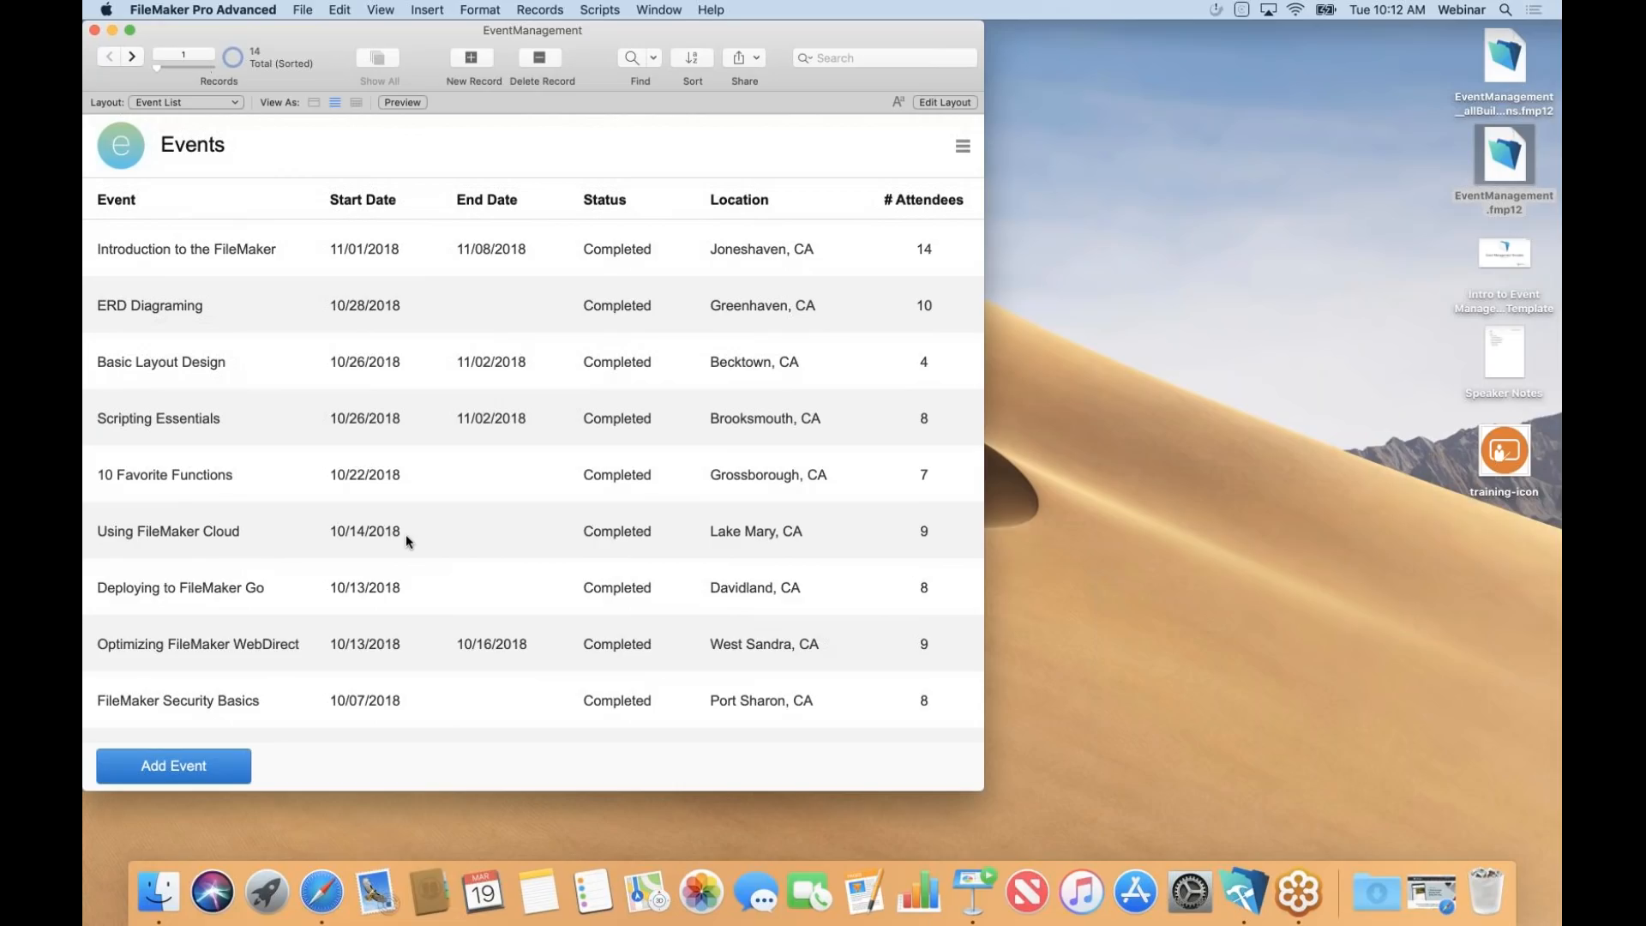
# Create the event 'FileMaker Training II' with start and end dates of March 27, 2019.
pyautogui.click(191, 765)
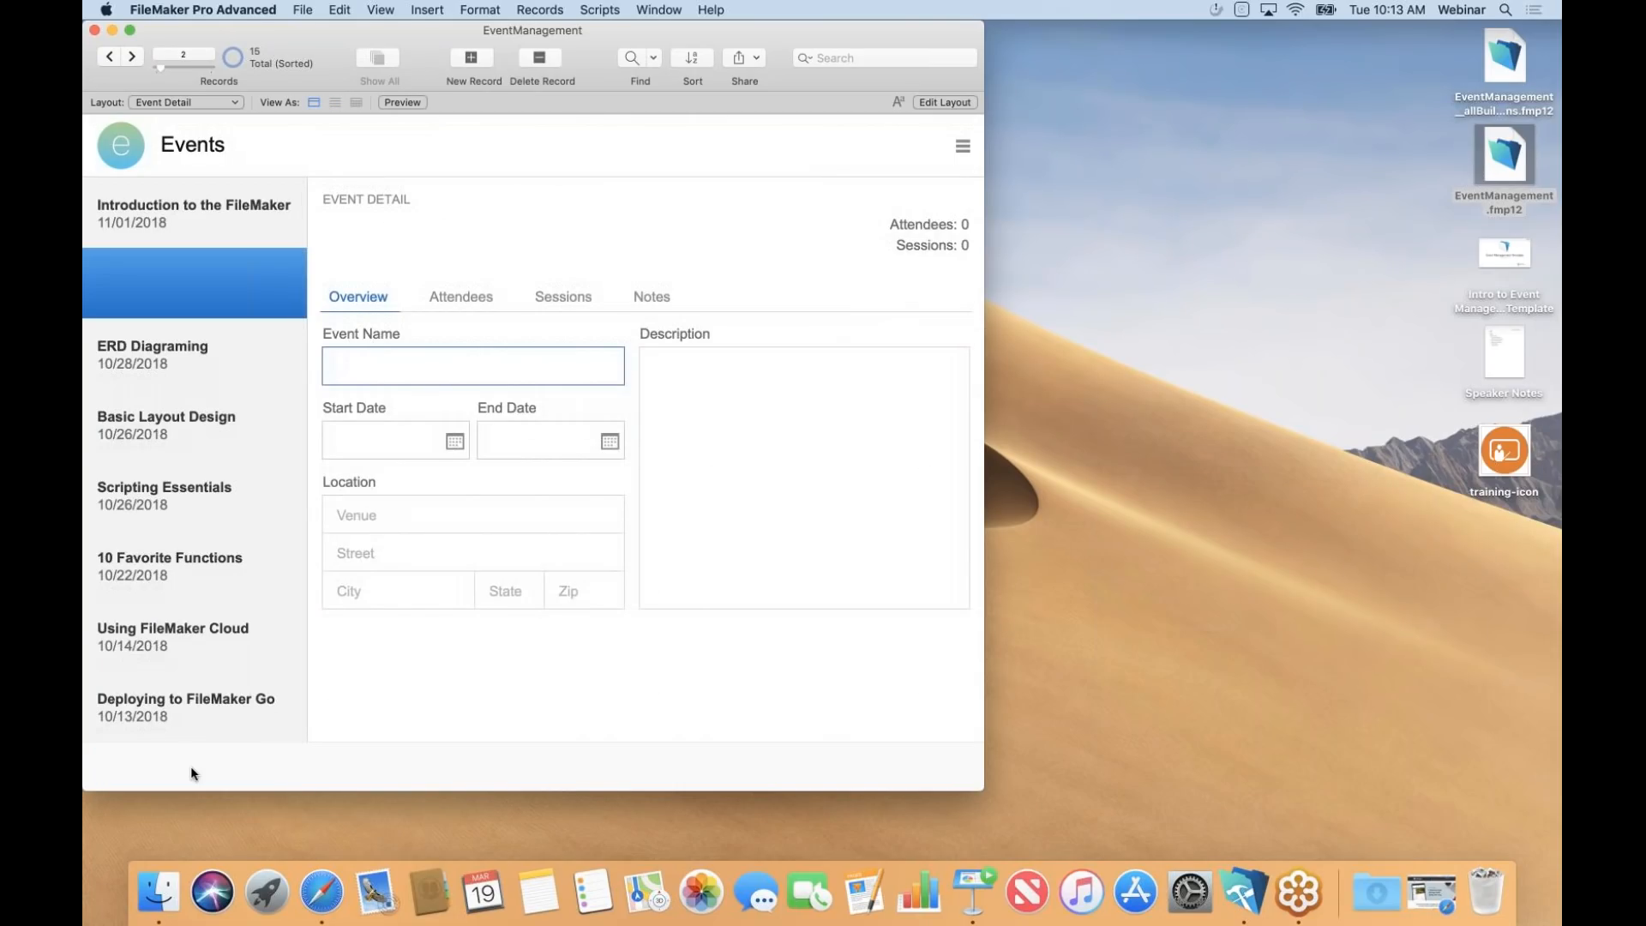
pyautogui.write('FileMaker Training II')
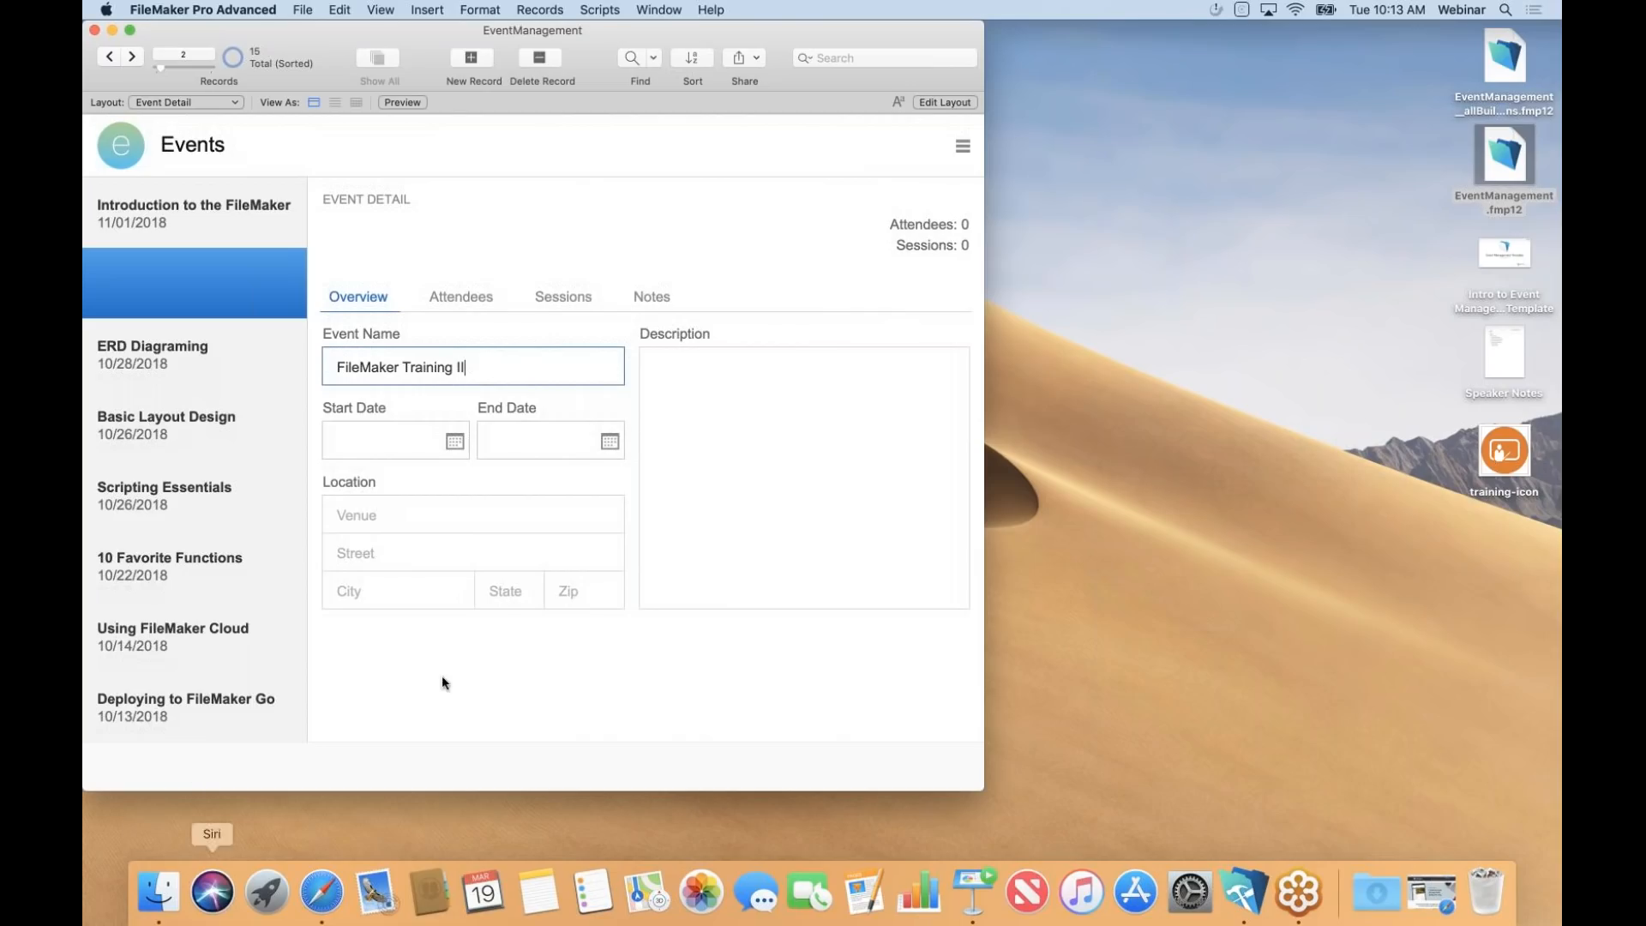
pyautogui.click(445, 437)
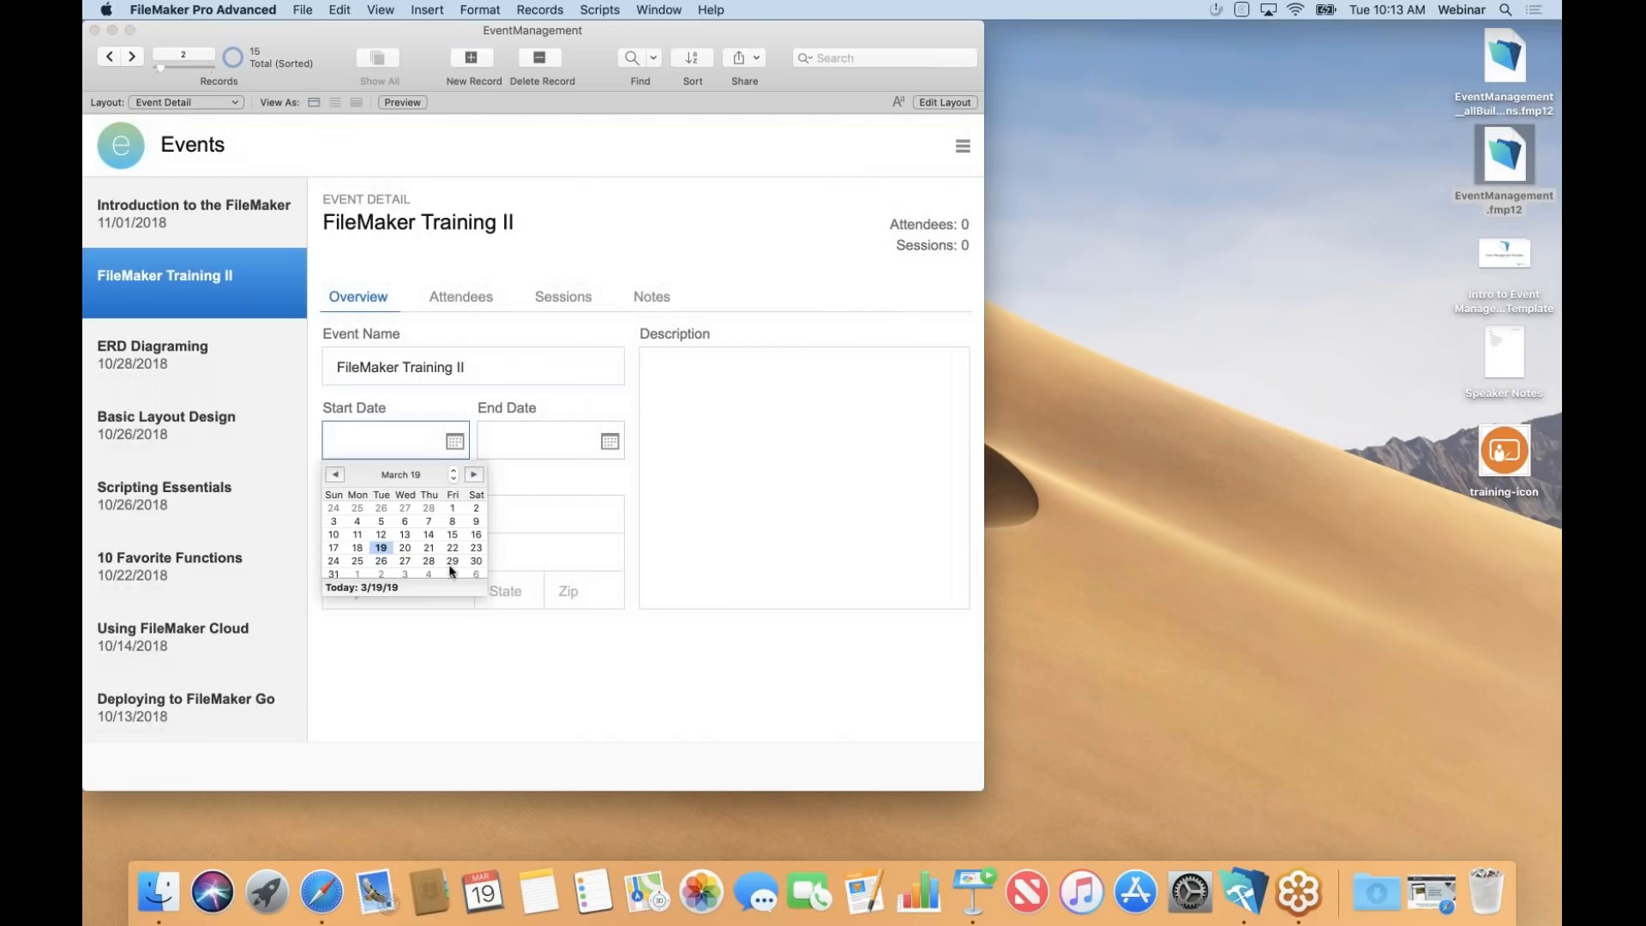
pyautogui.click(405, 562)
pyautogui.click(606, 443)
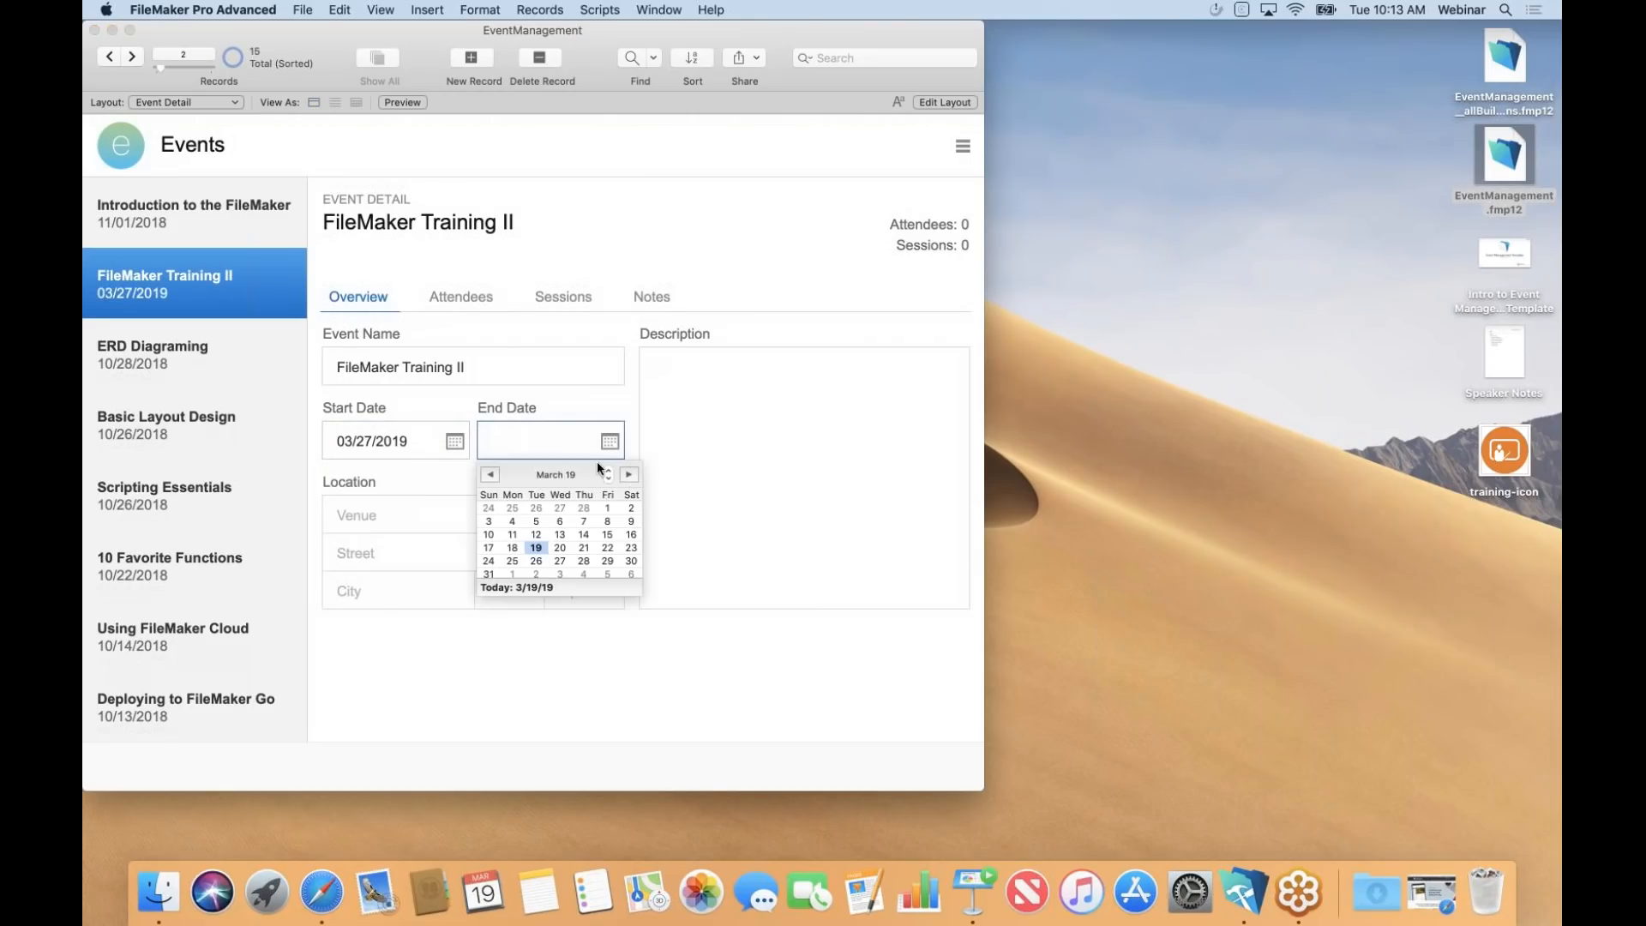
pyautogui.click(560, 562)
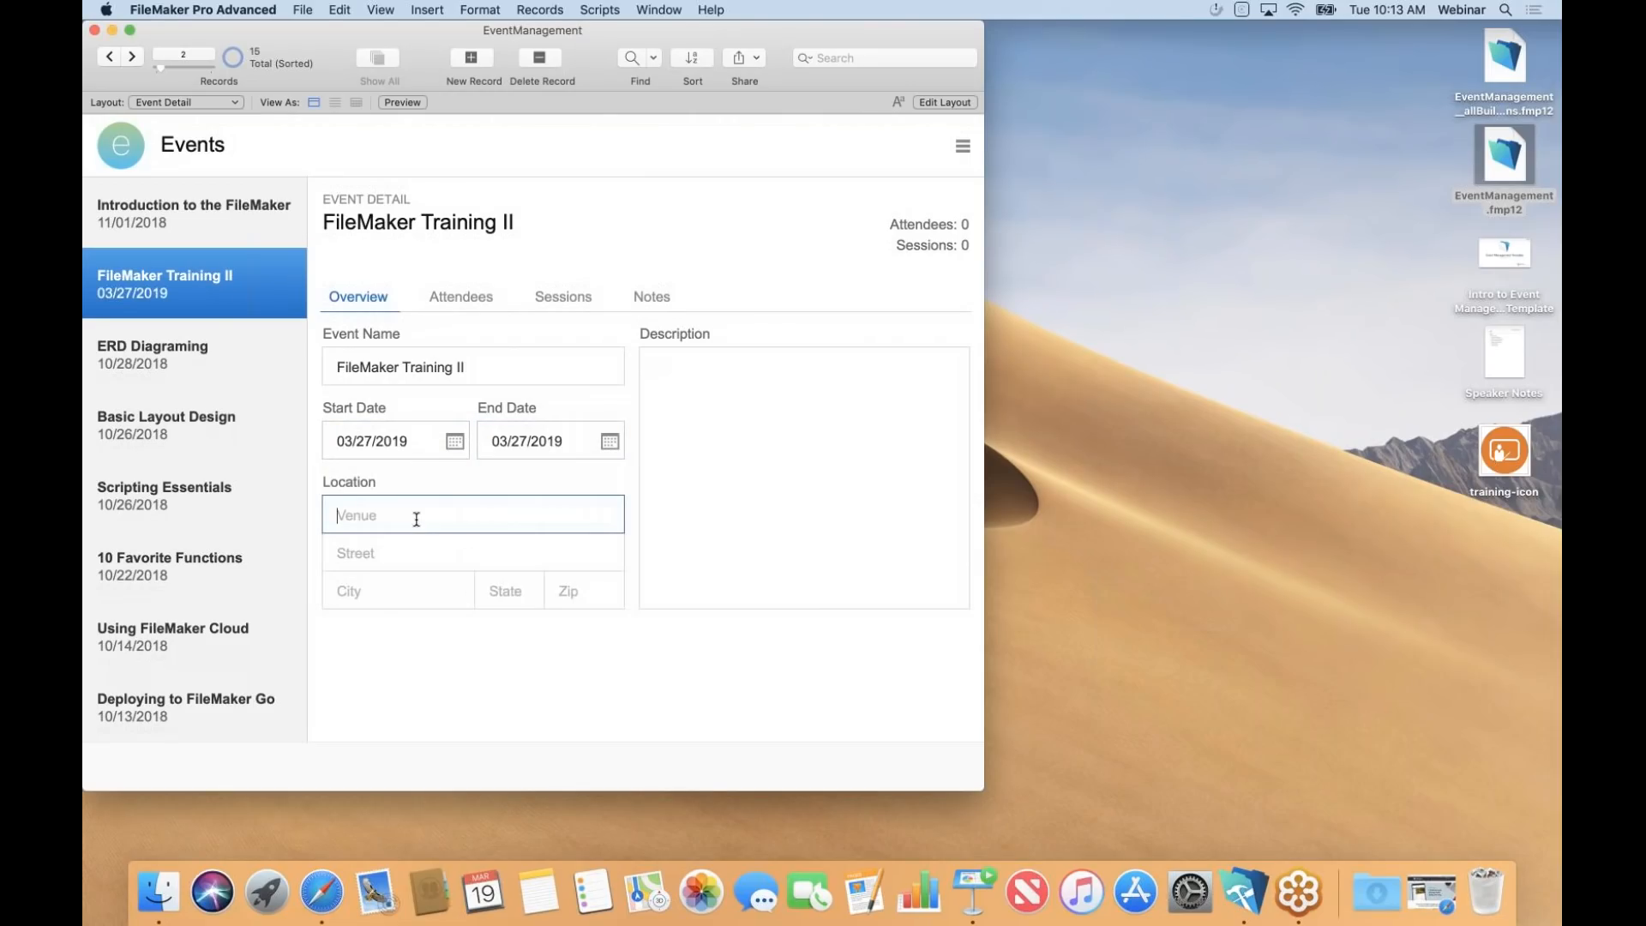
# Enter the venue FileMaker, Inc with its street address, Santa Clara, CA, and zip code.
pyautogui.write('FileMaker, Inc')
pyautogui.press('Tab')
pyautogui.write('5')
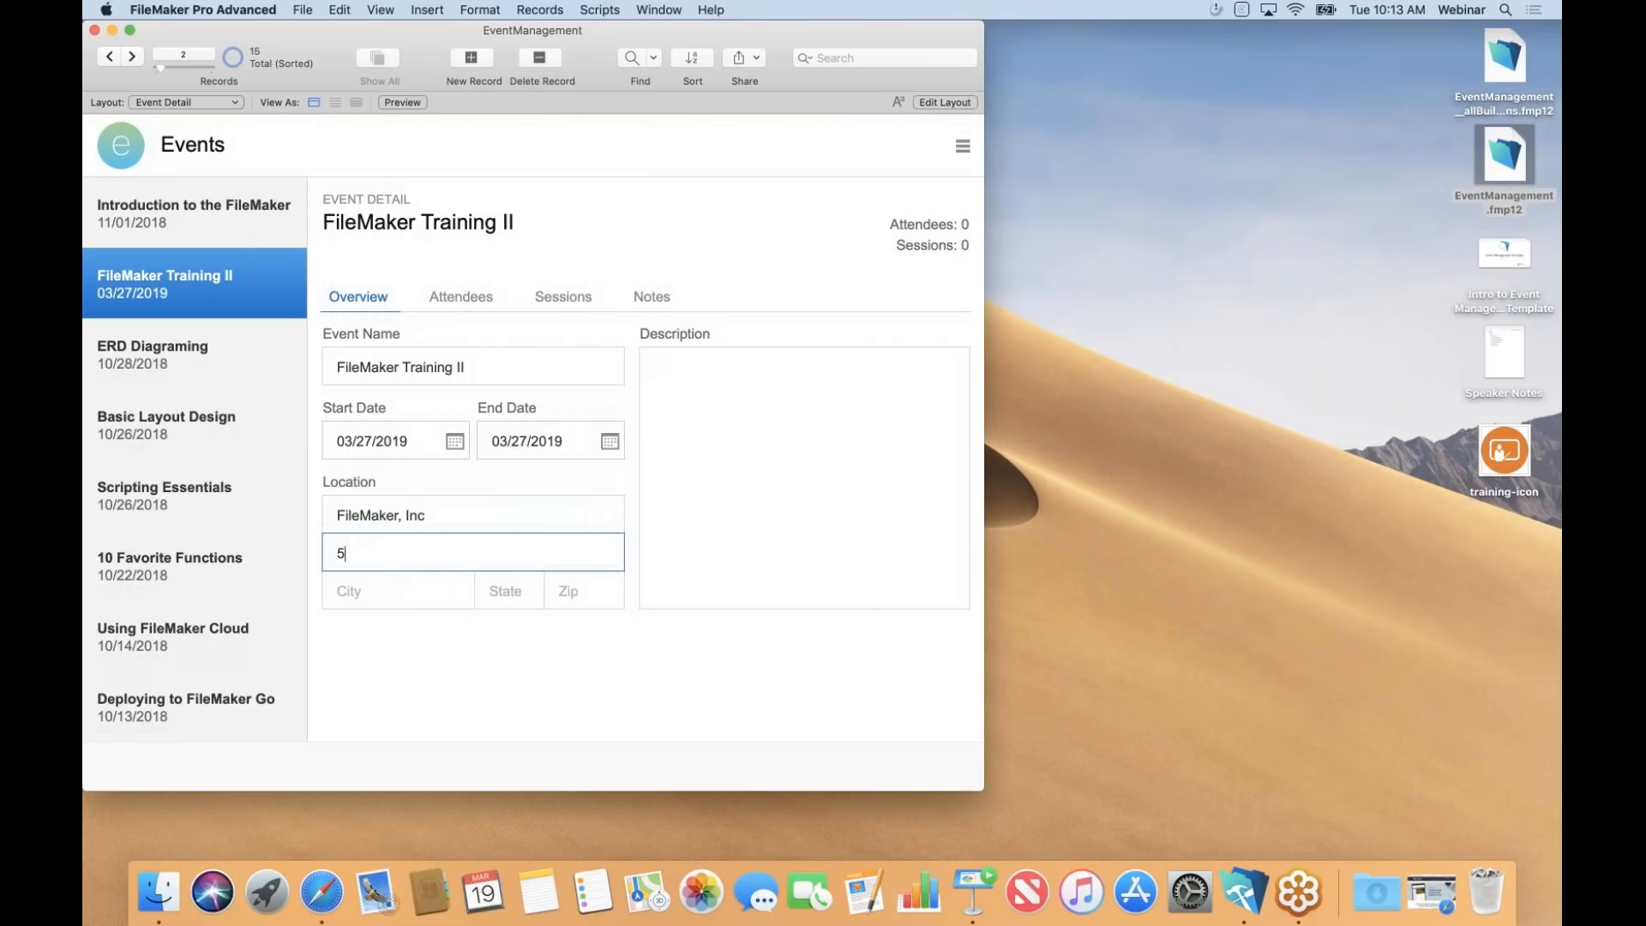
pyautogui.write('201 Patrick Henry Drive')
pyautogui.press('Tab')
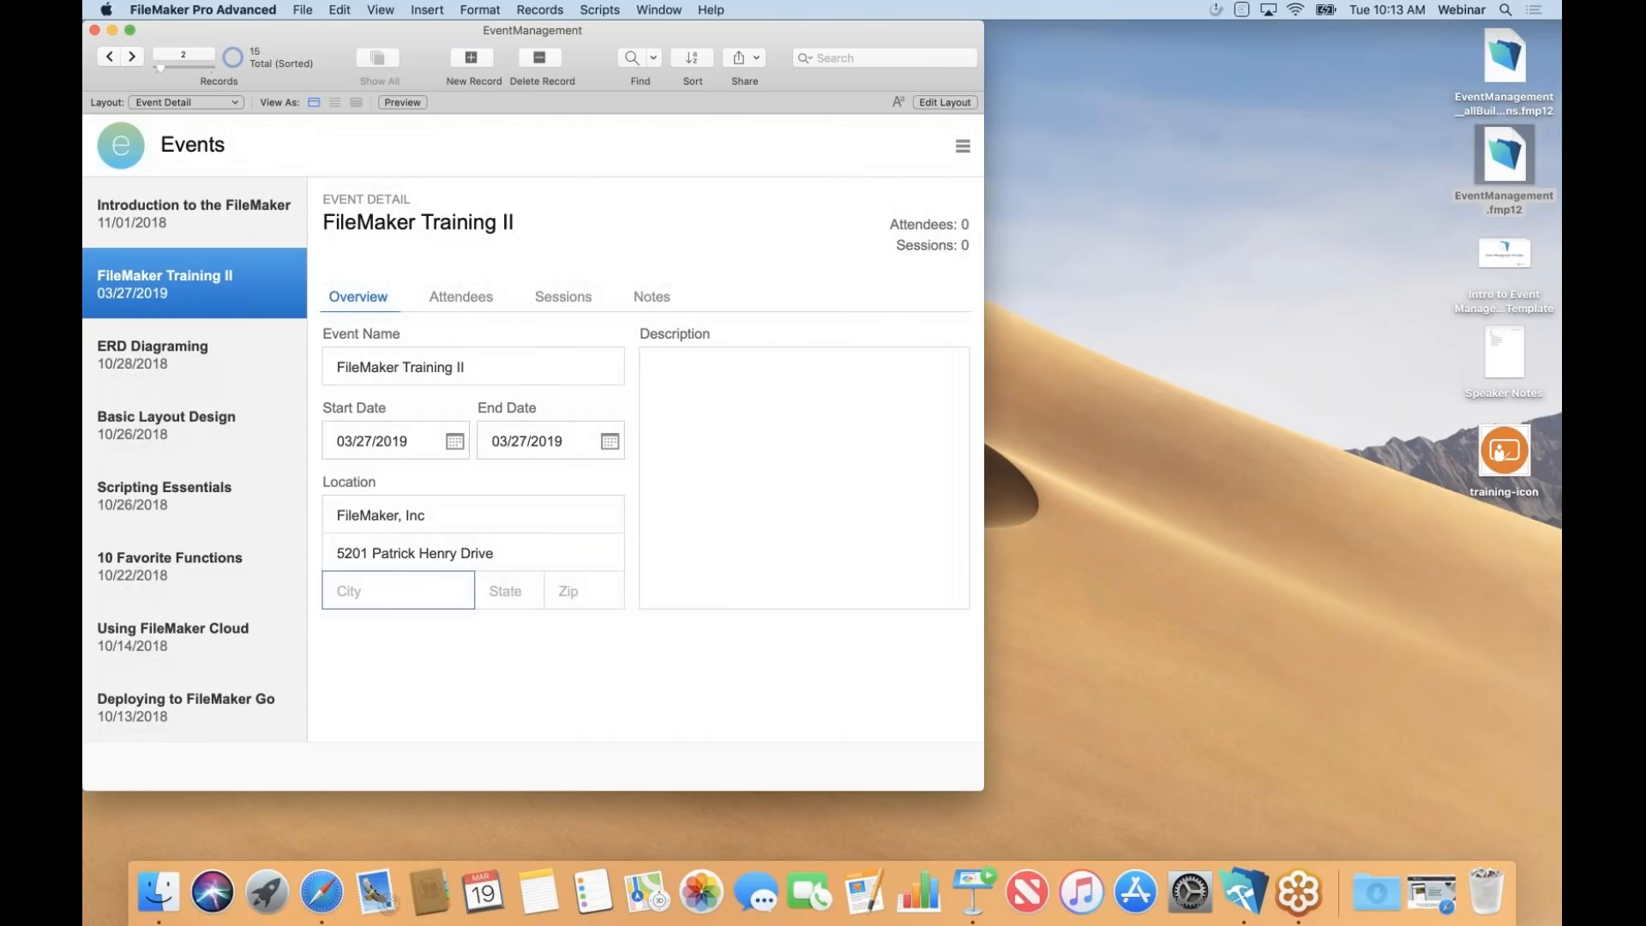
pyautogui.write('Santa Clara')
pyautogui.press('Tab')
pyautogui.write('C')
pyautogui.press('Tab')
pyautogui.write('95054')
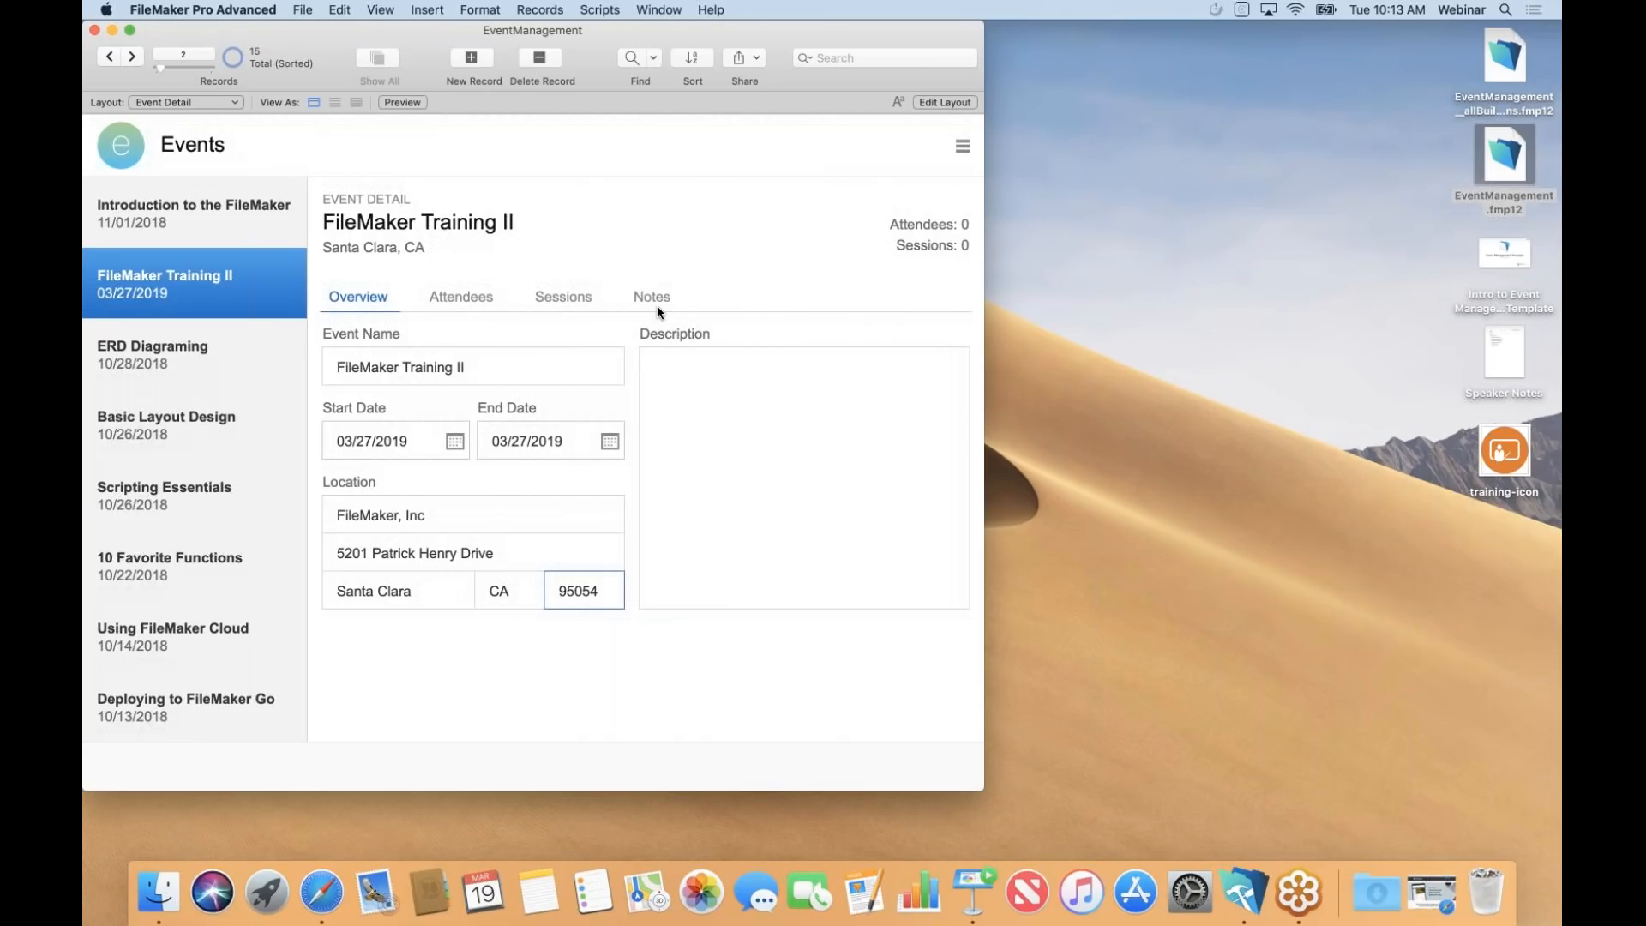
# From the Attendees tab's Manage Attendees list, register the first three listed people.
pyautogui.click(467, 295)
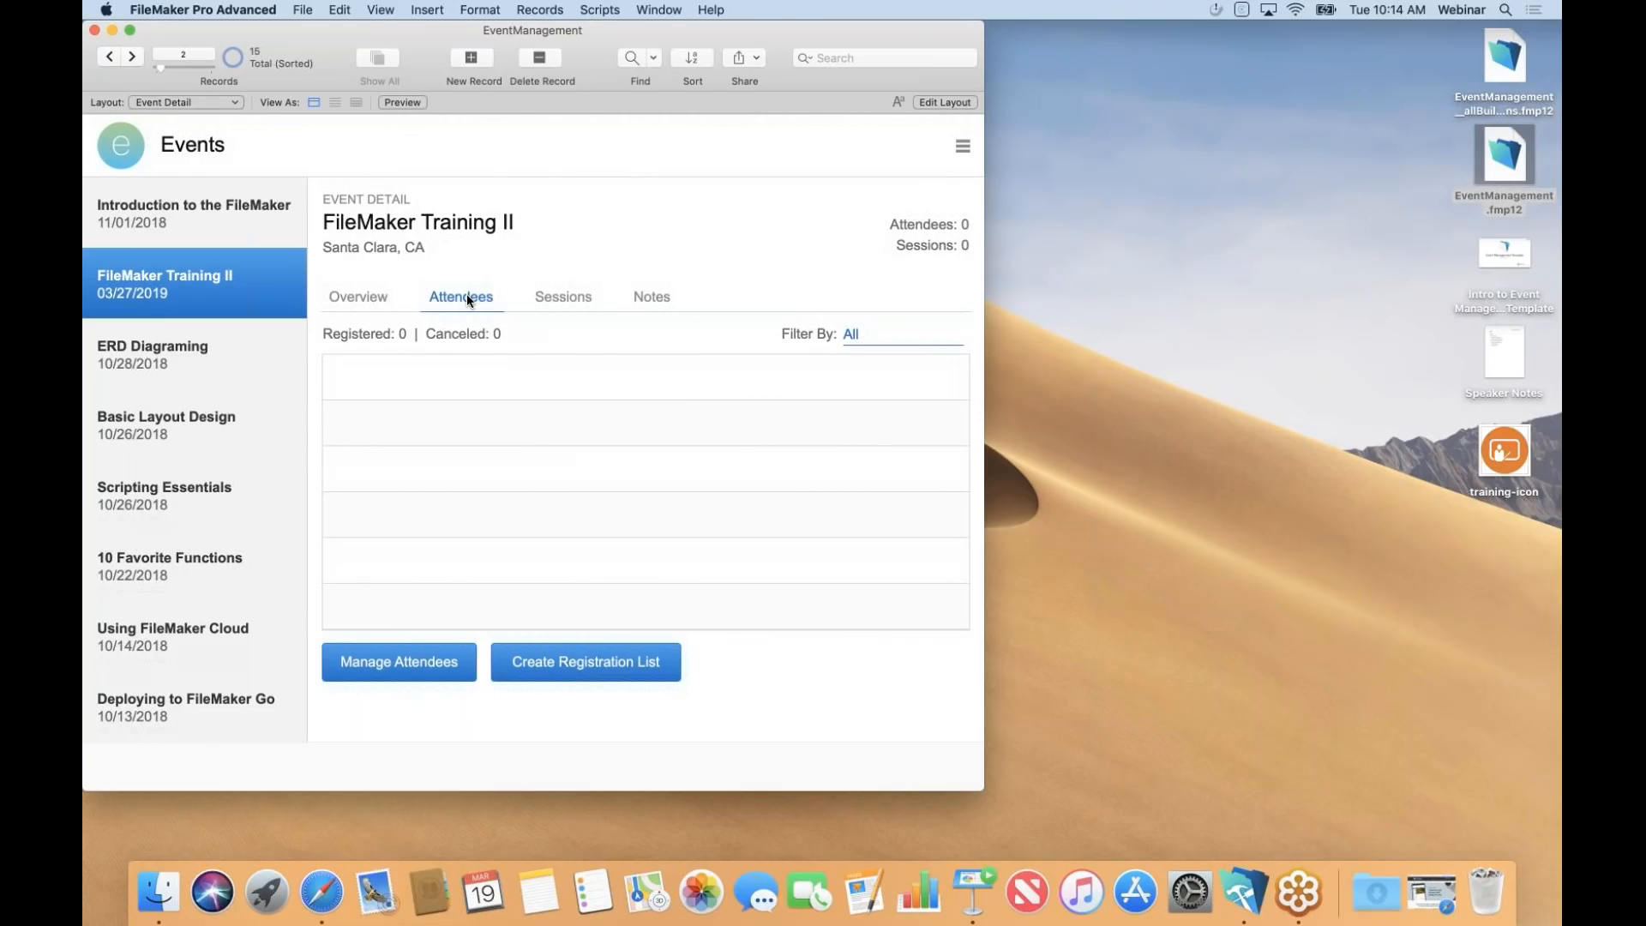
pyautogui.click(385, 669)
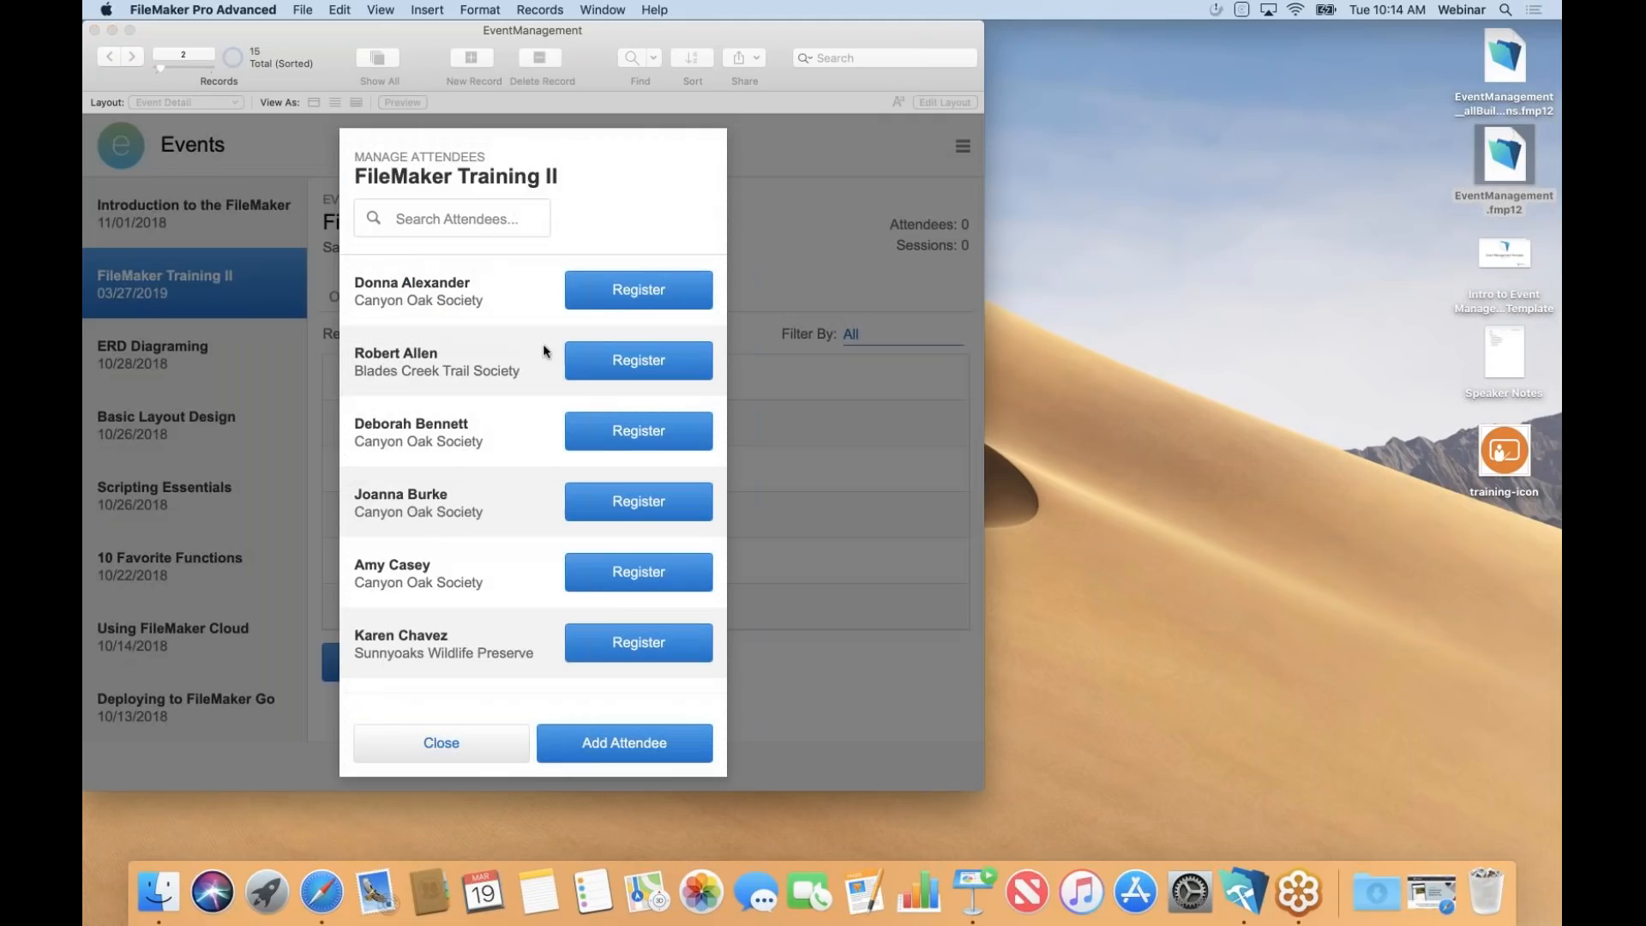
pyautogui.click(633, 290)
pyautogui.click(638, 362)
pyautogui.click(639, 429)
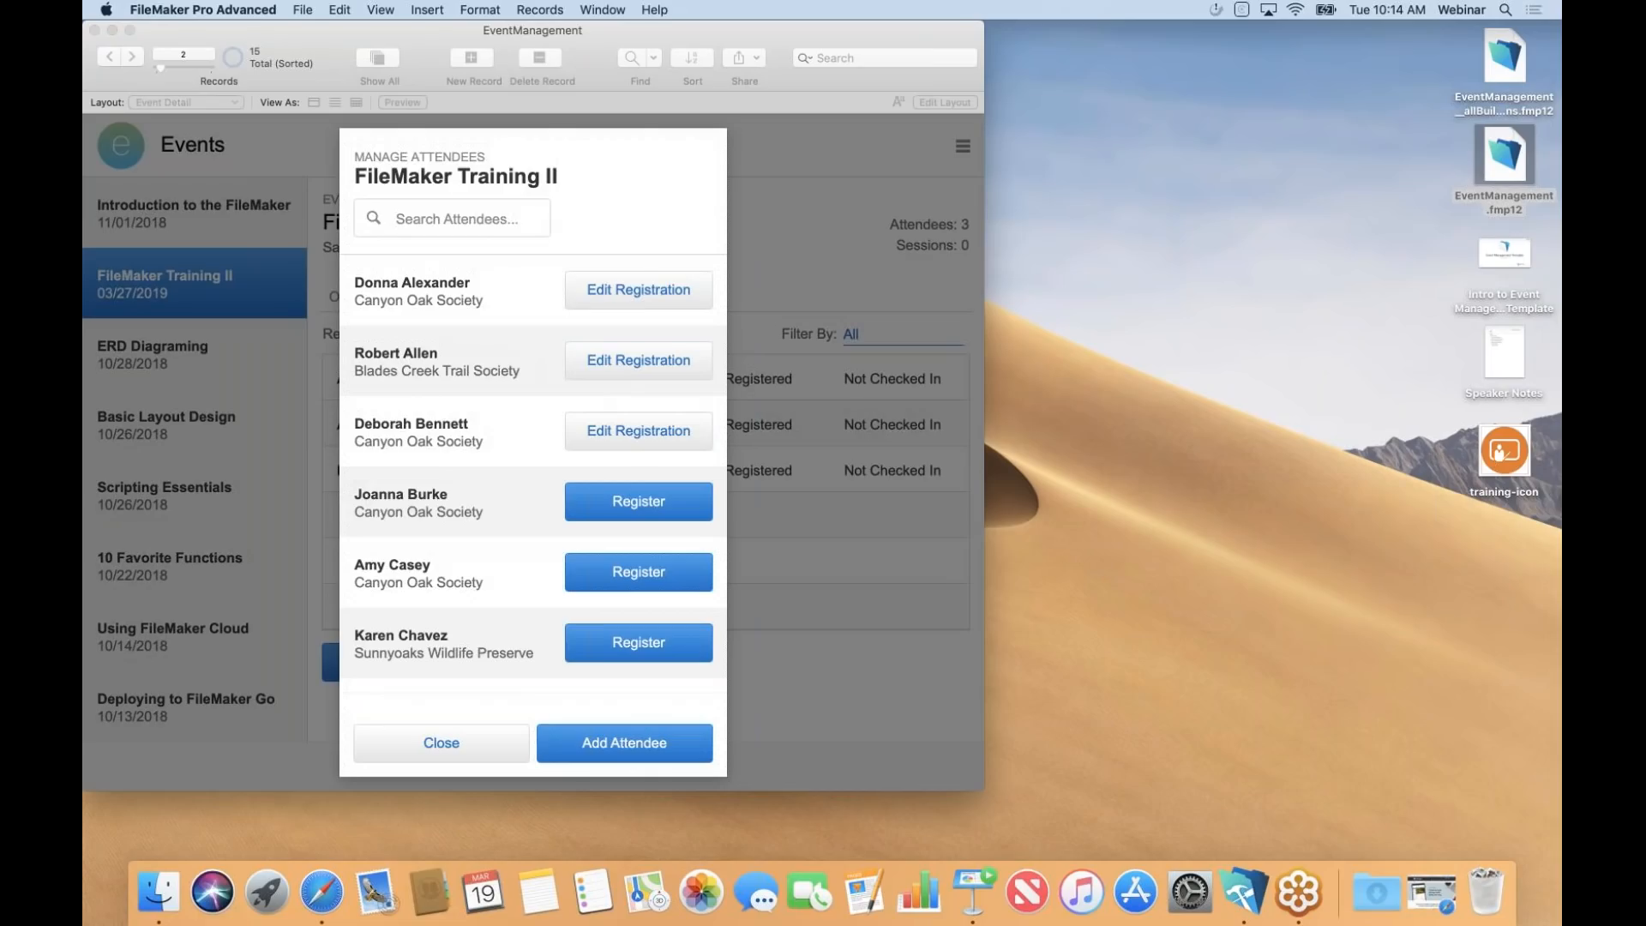
# Add a new attendee by first and last name, register them, and close the attendee manager.
pyautogui.click(635, 744)
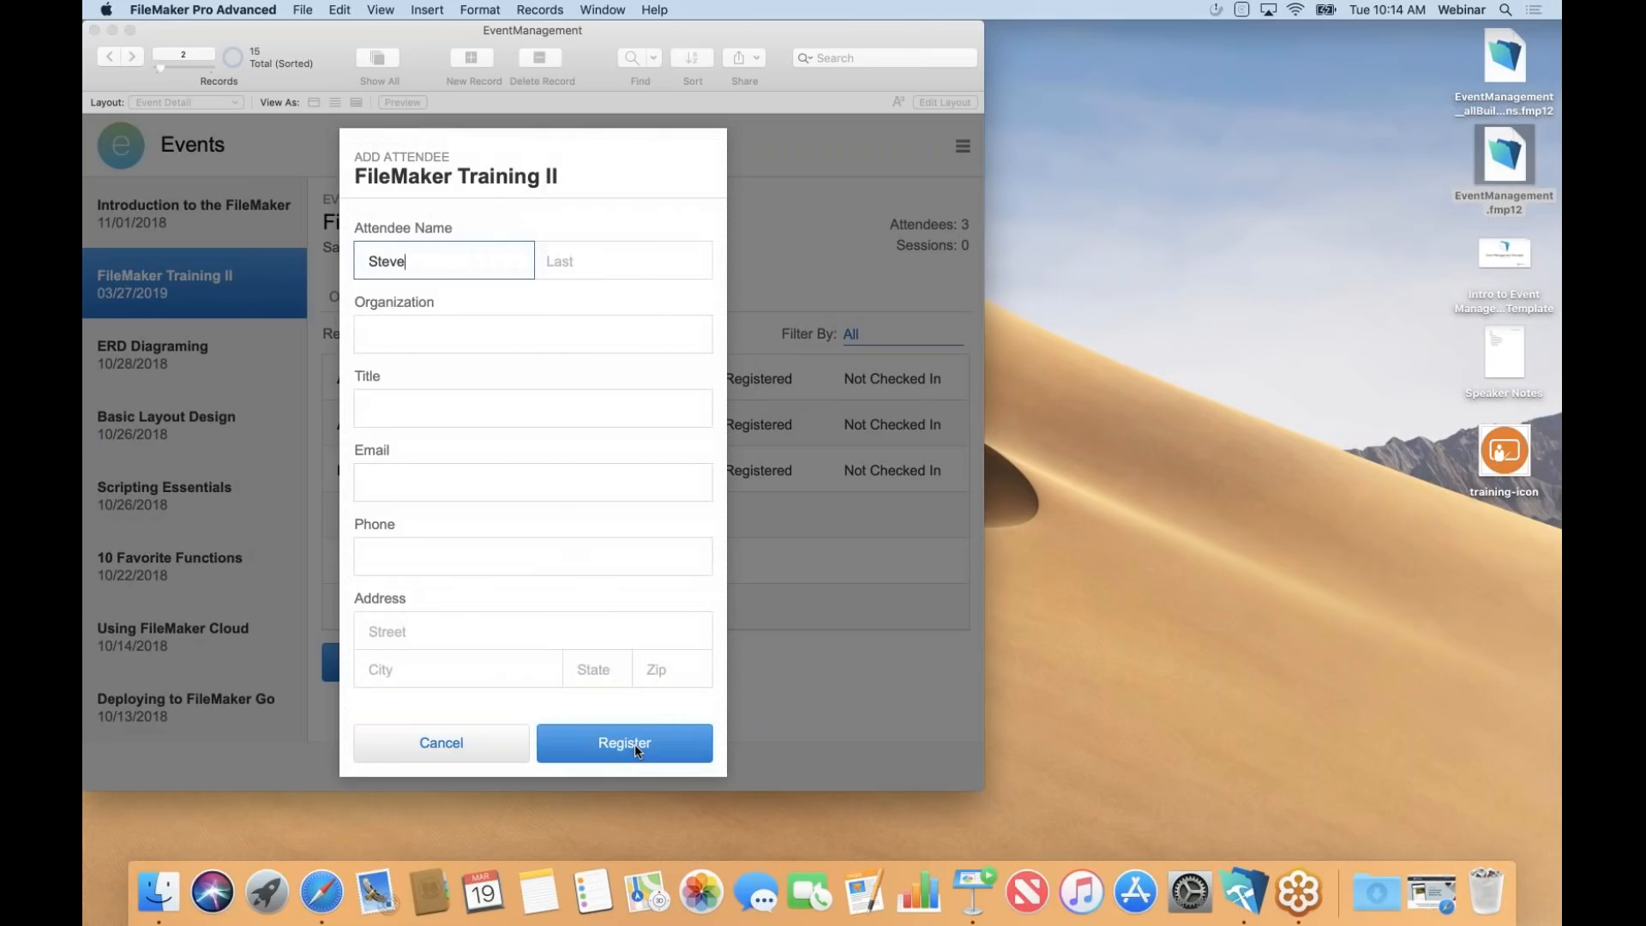
pyautogui.press('Tab')
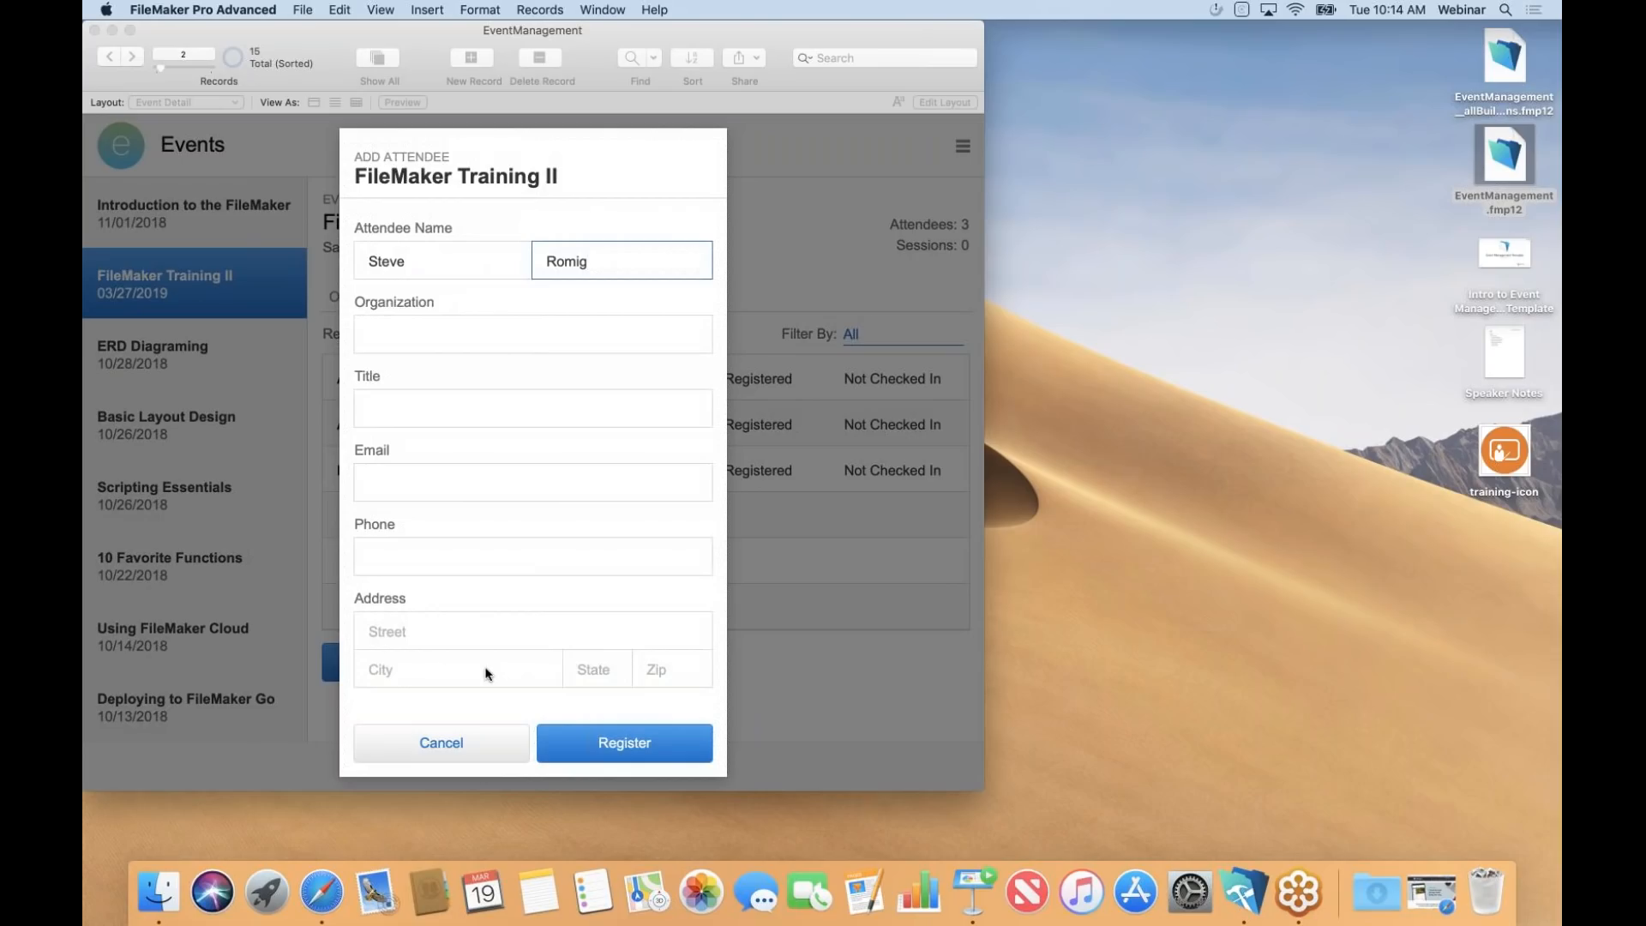
pyautogui.click(621, 743)
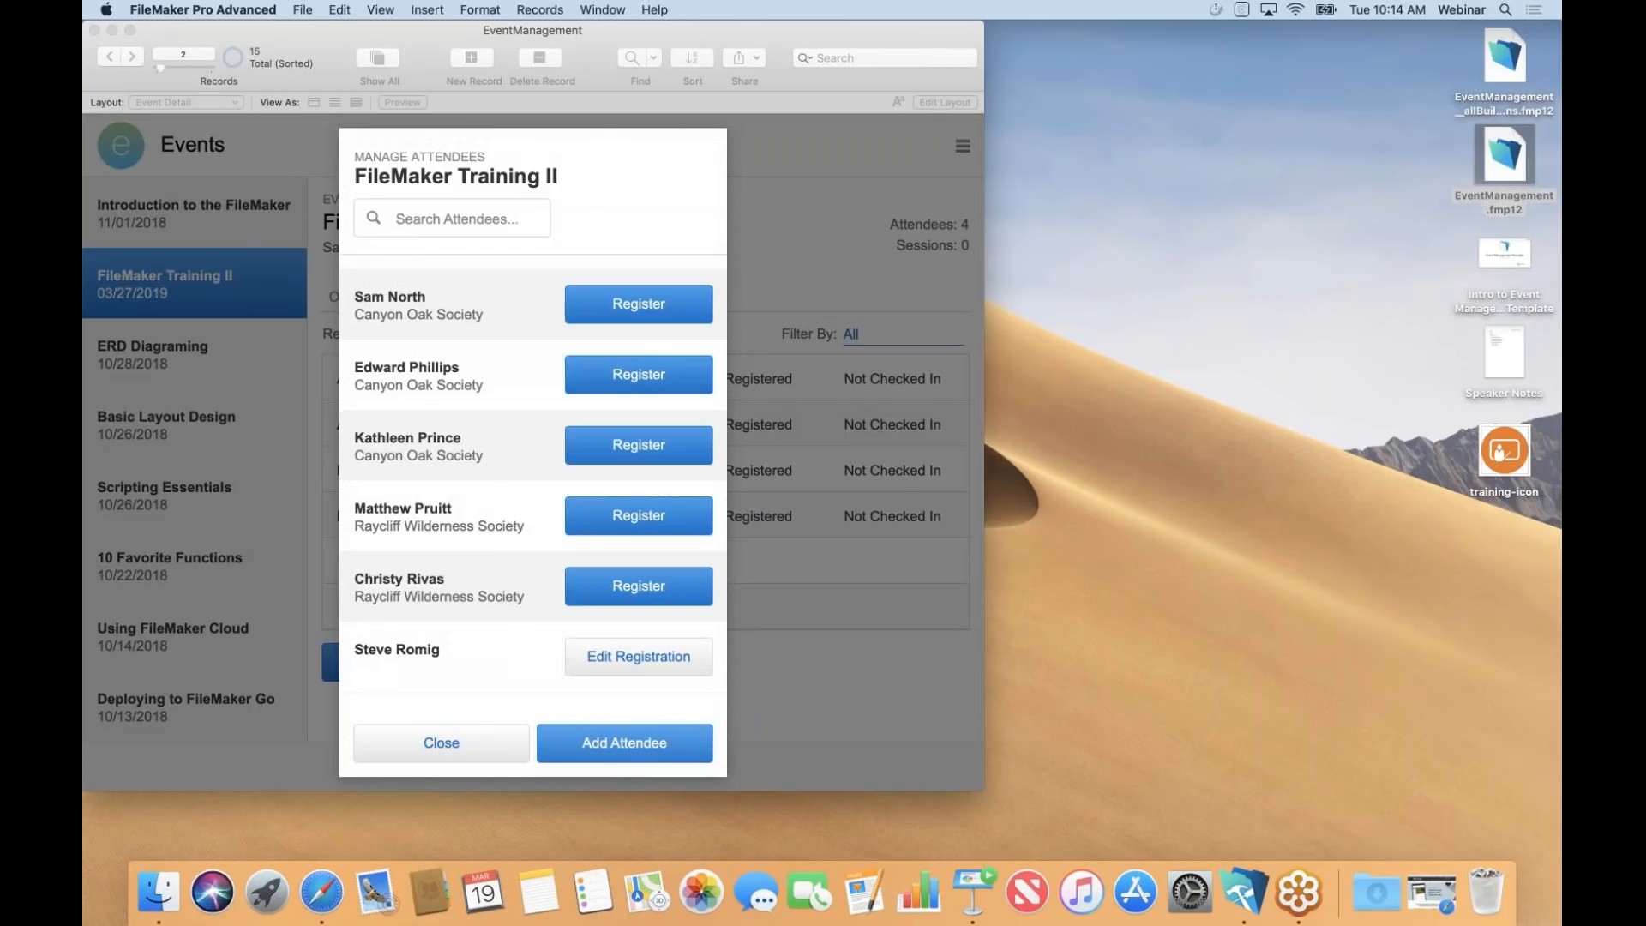
pyautogui.click(479, 733)
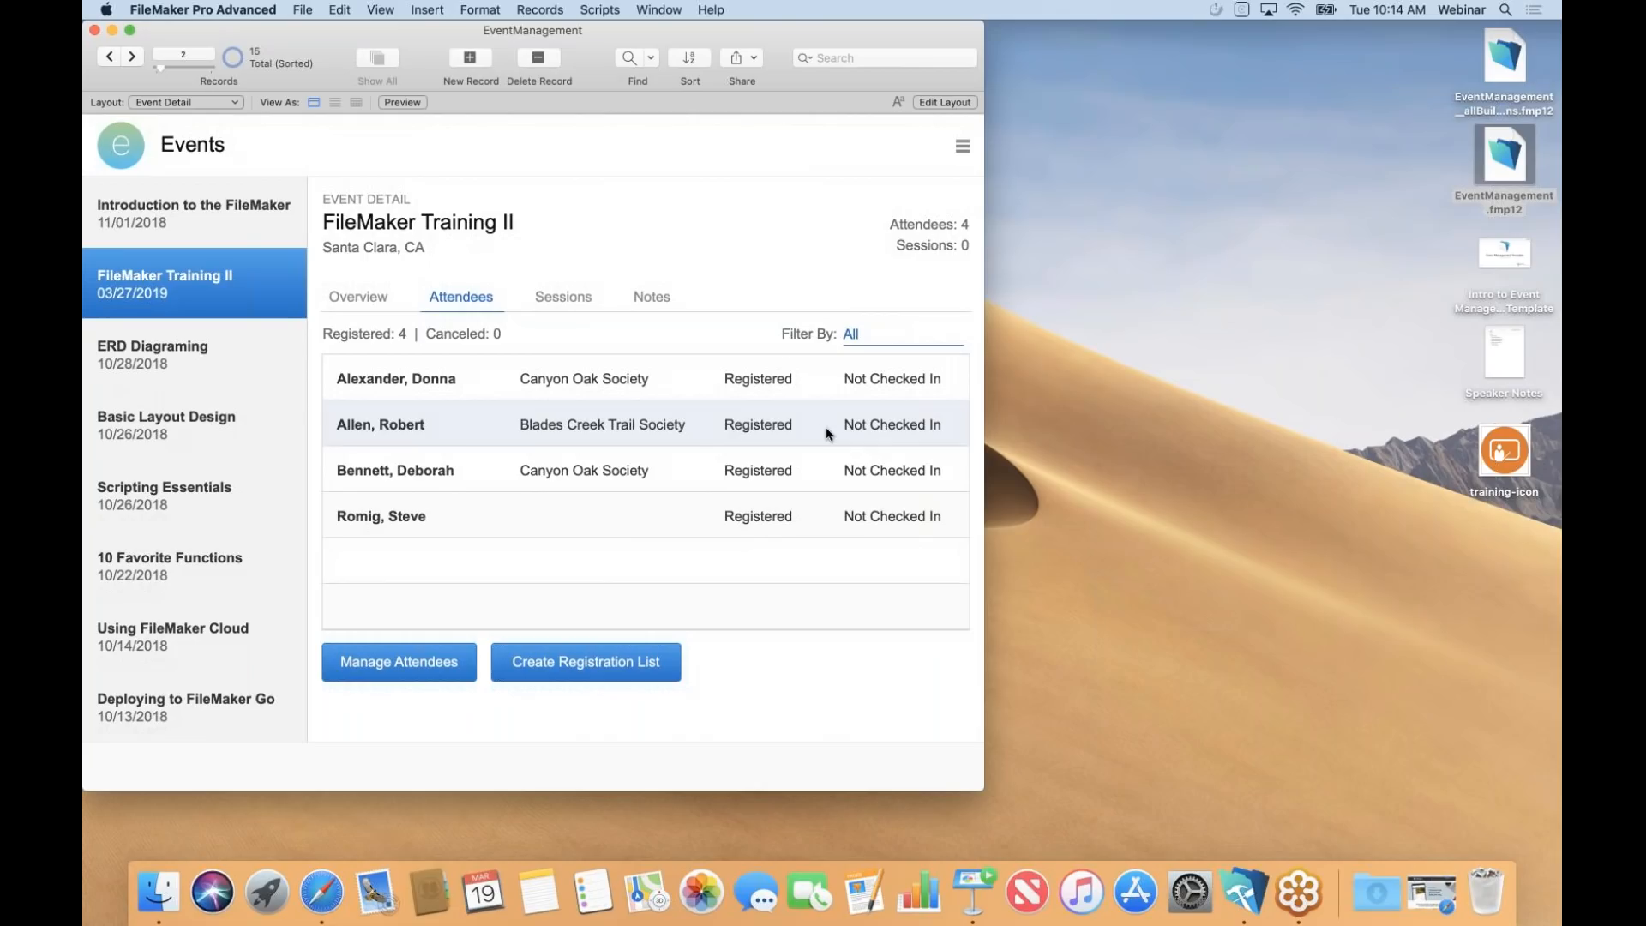
# Add a session named 'Intro' running from 8:00 to 8:30 AM.
pyautogui.click(563, 298)
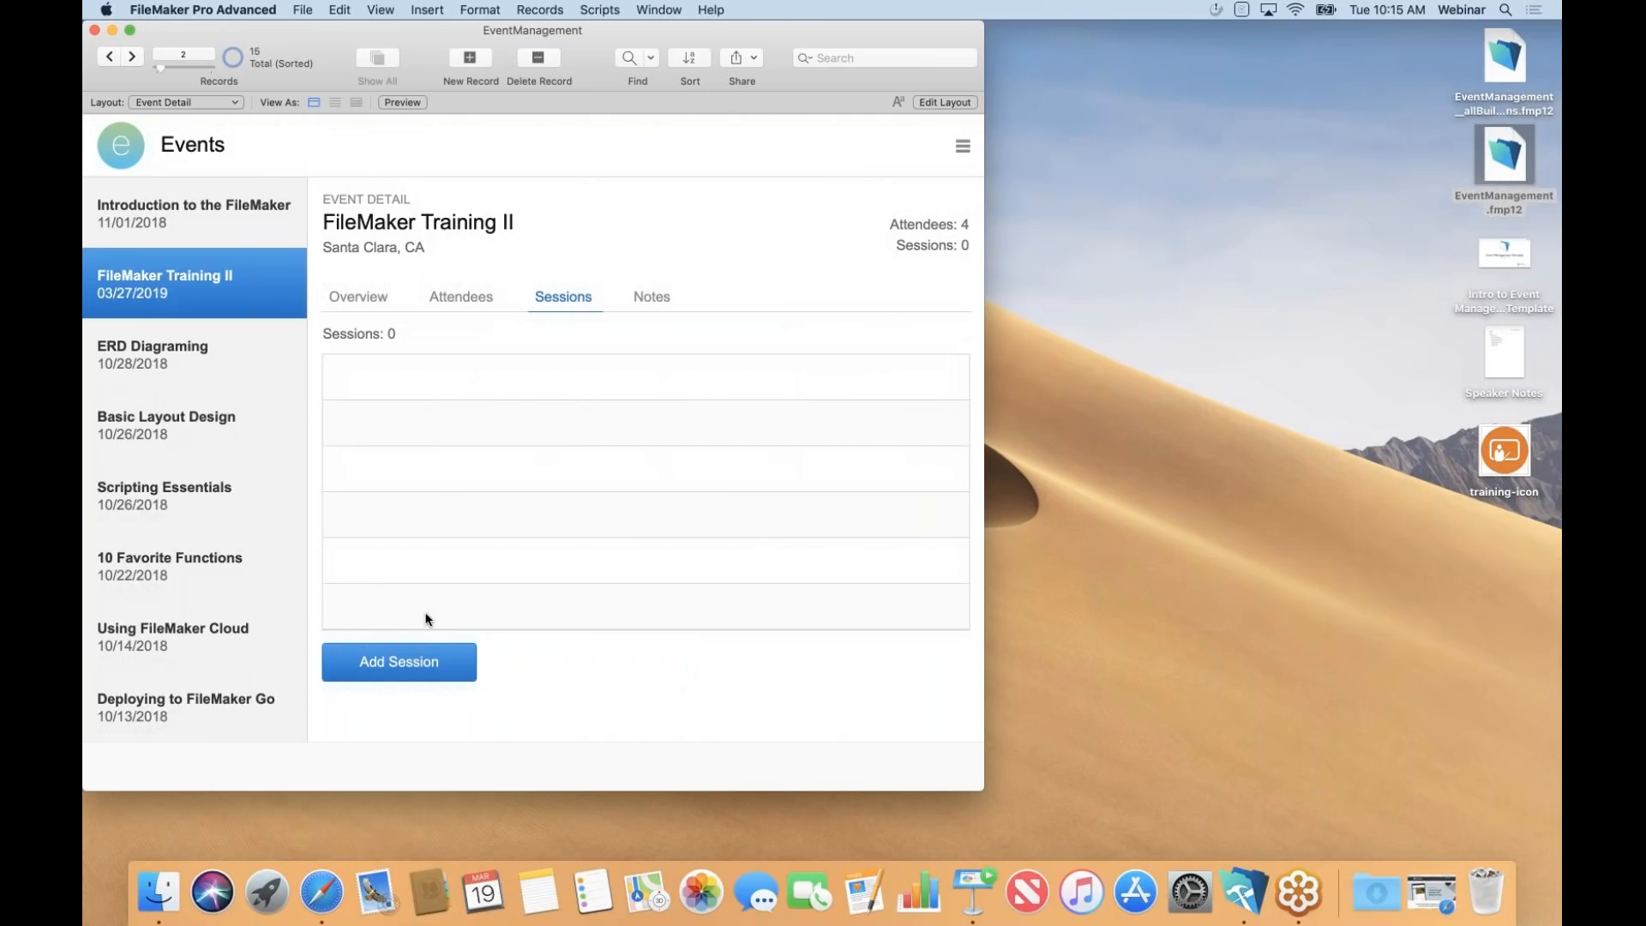
pyautogui.click(398, 660)
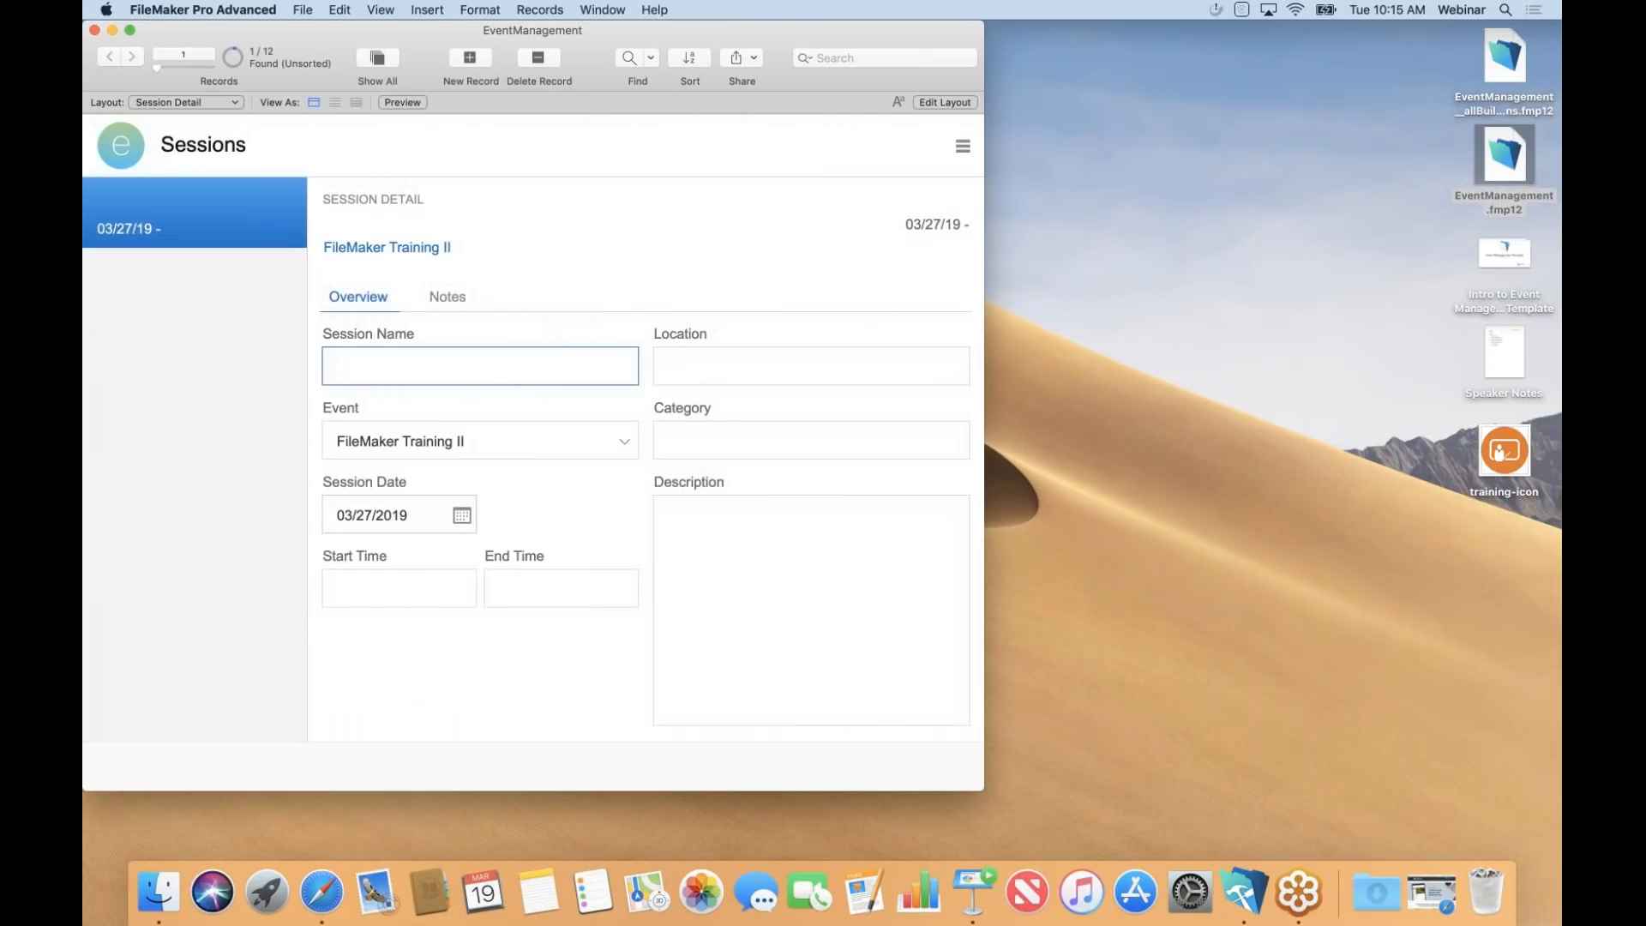
pyautogui.write('Intro')
pyautogui.click(371, 591)
pyautogui.write('8')
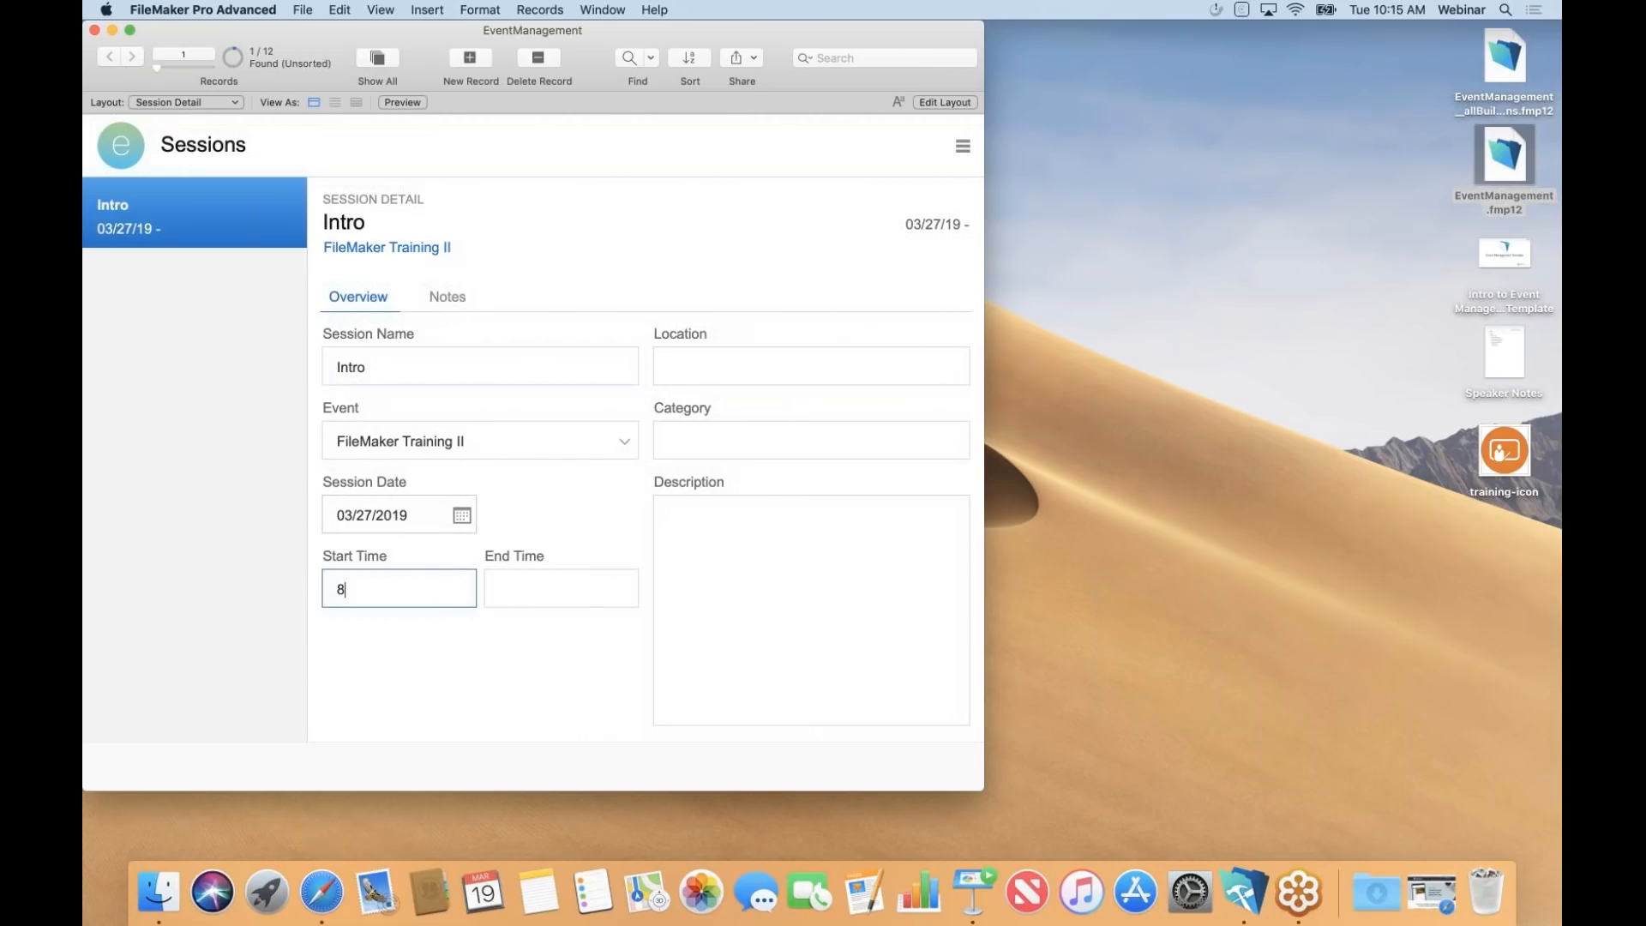
pyautogui.write(':00AM')
pyautogui.press('Tab')
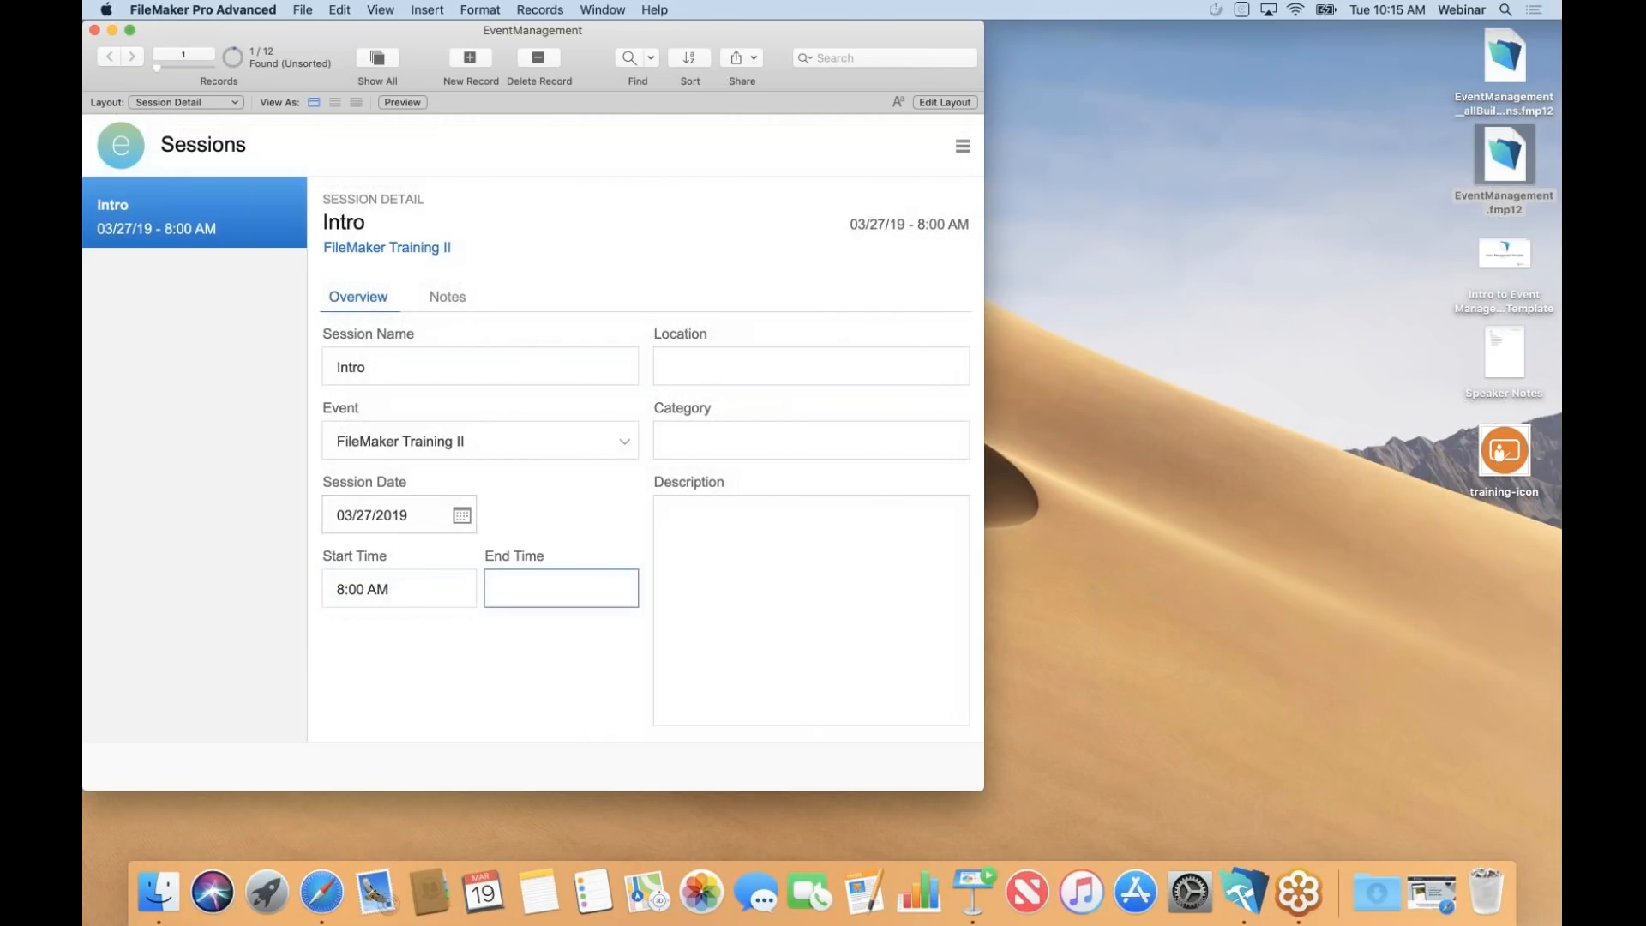
pyautogui.write('8:30 AM')
# Set the Intro session's location to 'FileMaker, INc.' and its category to Training.
pyautogui.click(751, 367)
pyautogui.write('File')
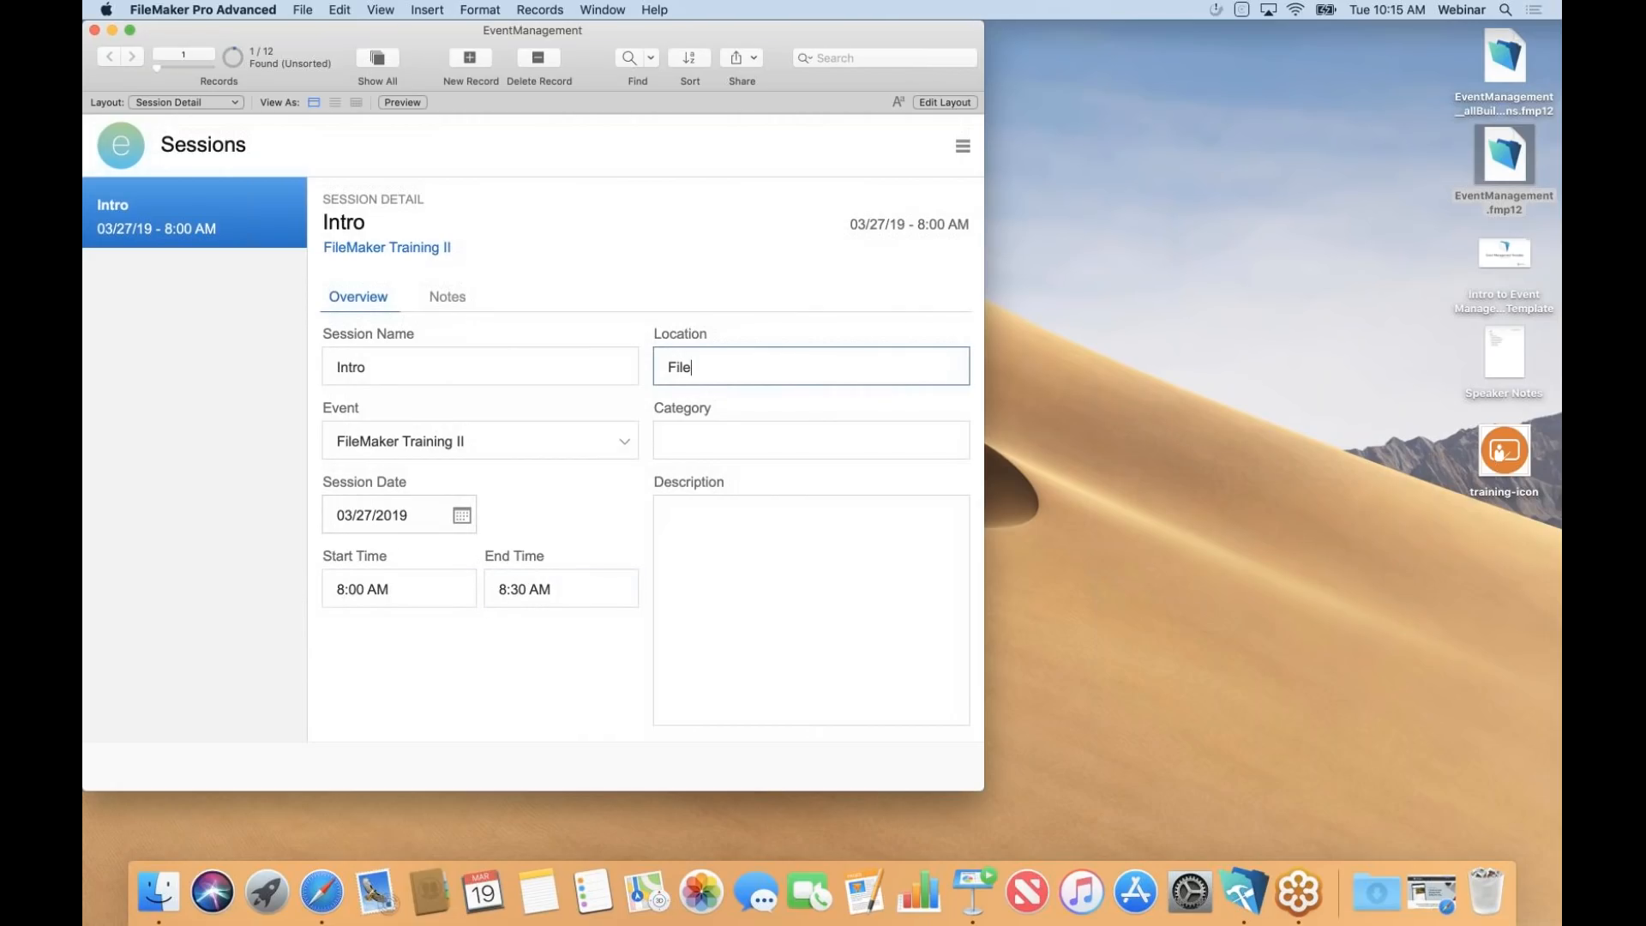
pyautogui.write('Maker, INc.')
pyautogui.click(756, 422)
pyautogui.write('Tr')
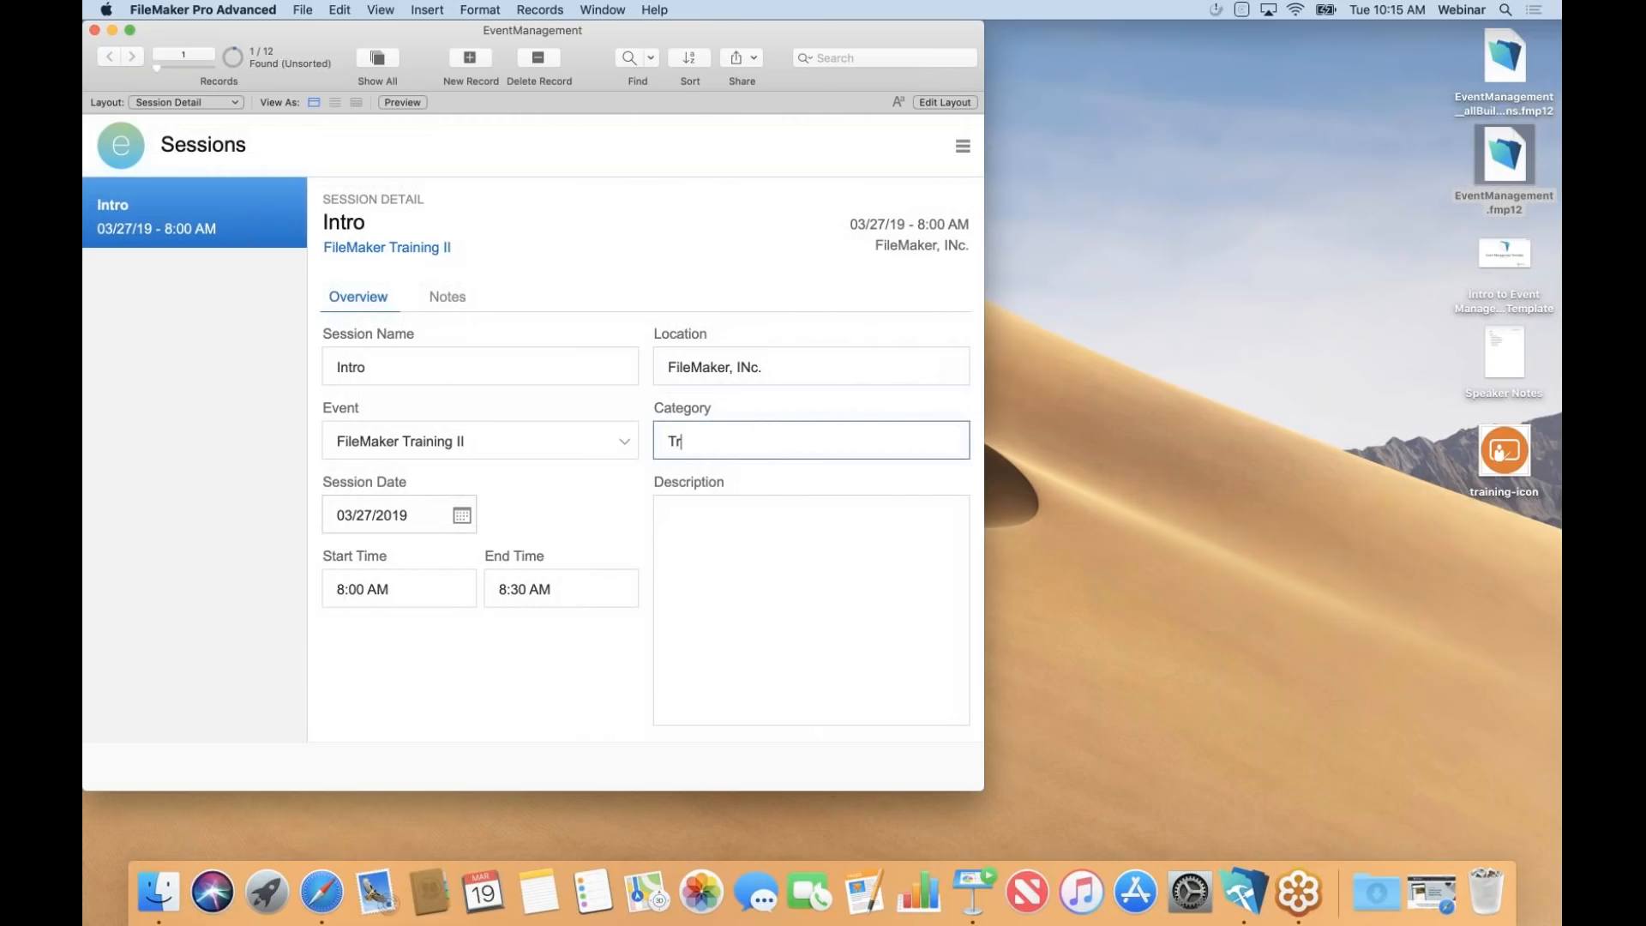
pyautogui.write('aining')
# Return to FileMaker Training II's Sessions tab and start another new session.
pyautogui.click(403, 248)
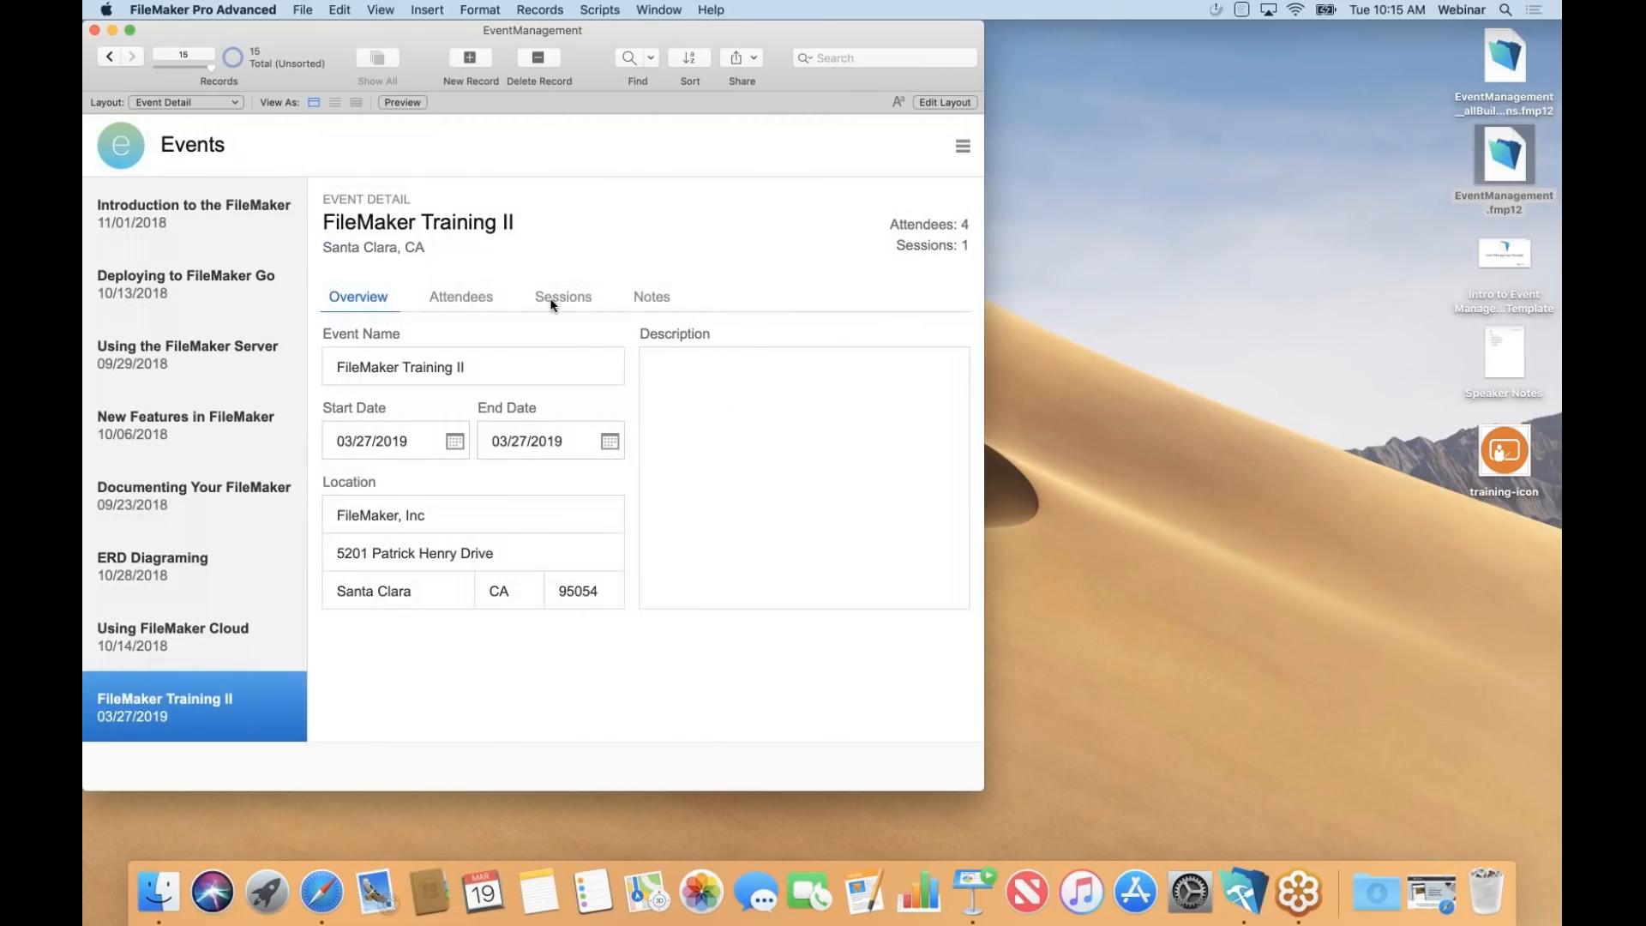
pyautogui.click(552, 300)
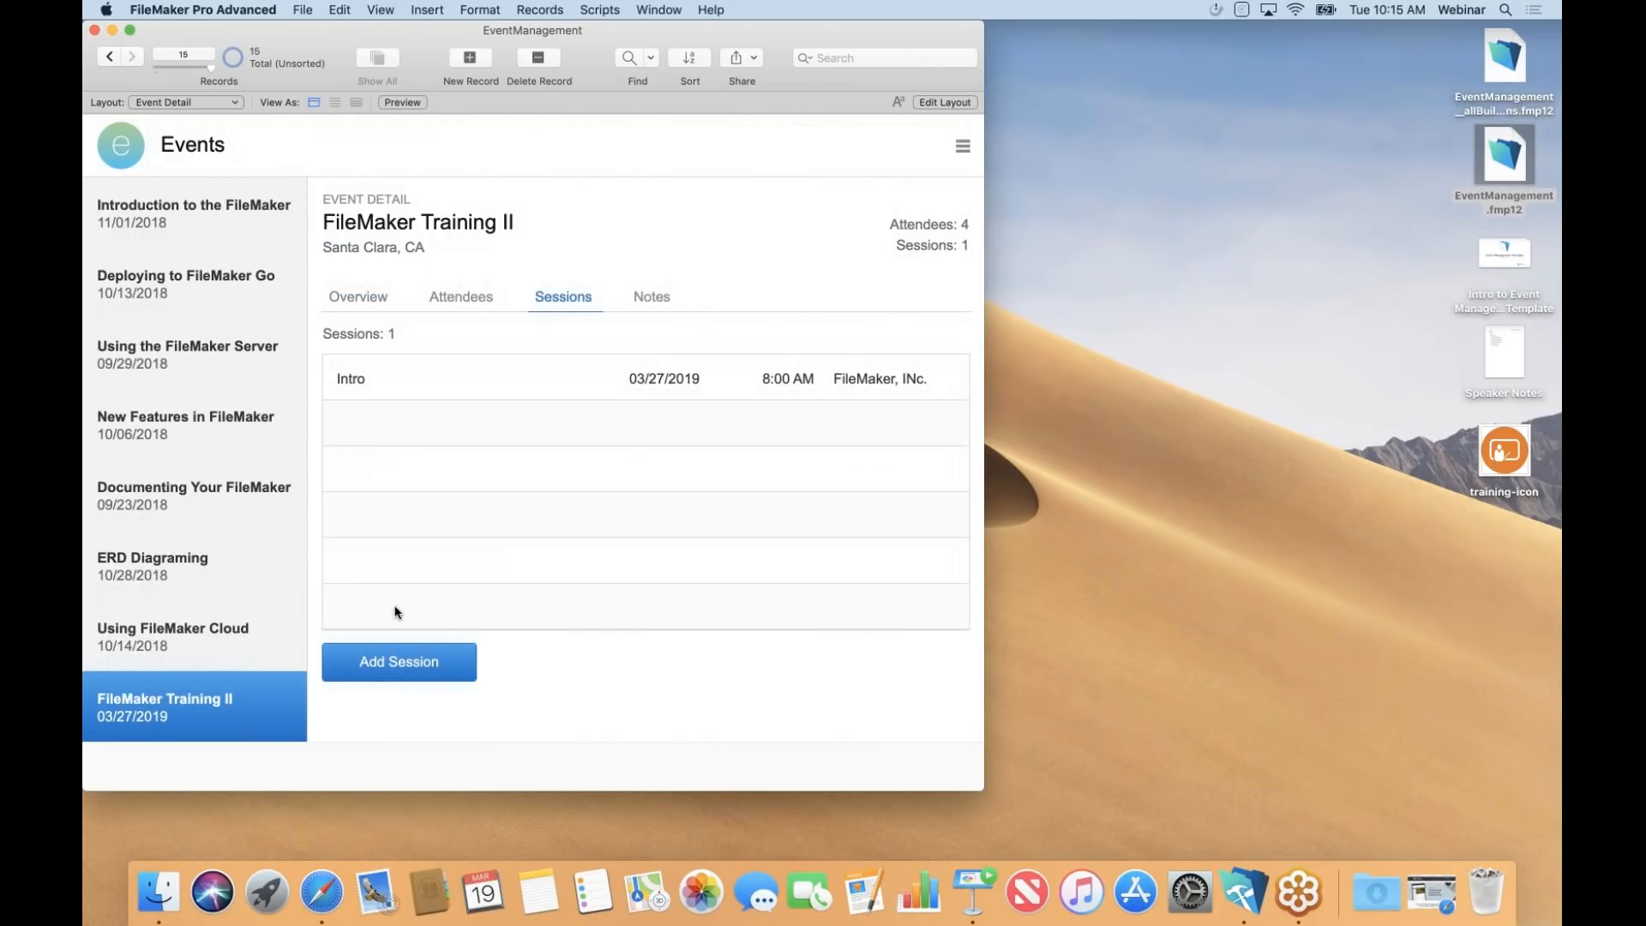
pyautogui.click(401, 664)
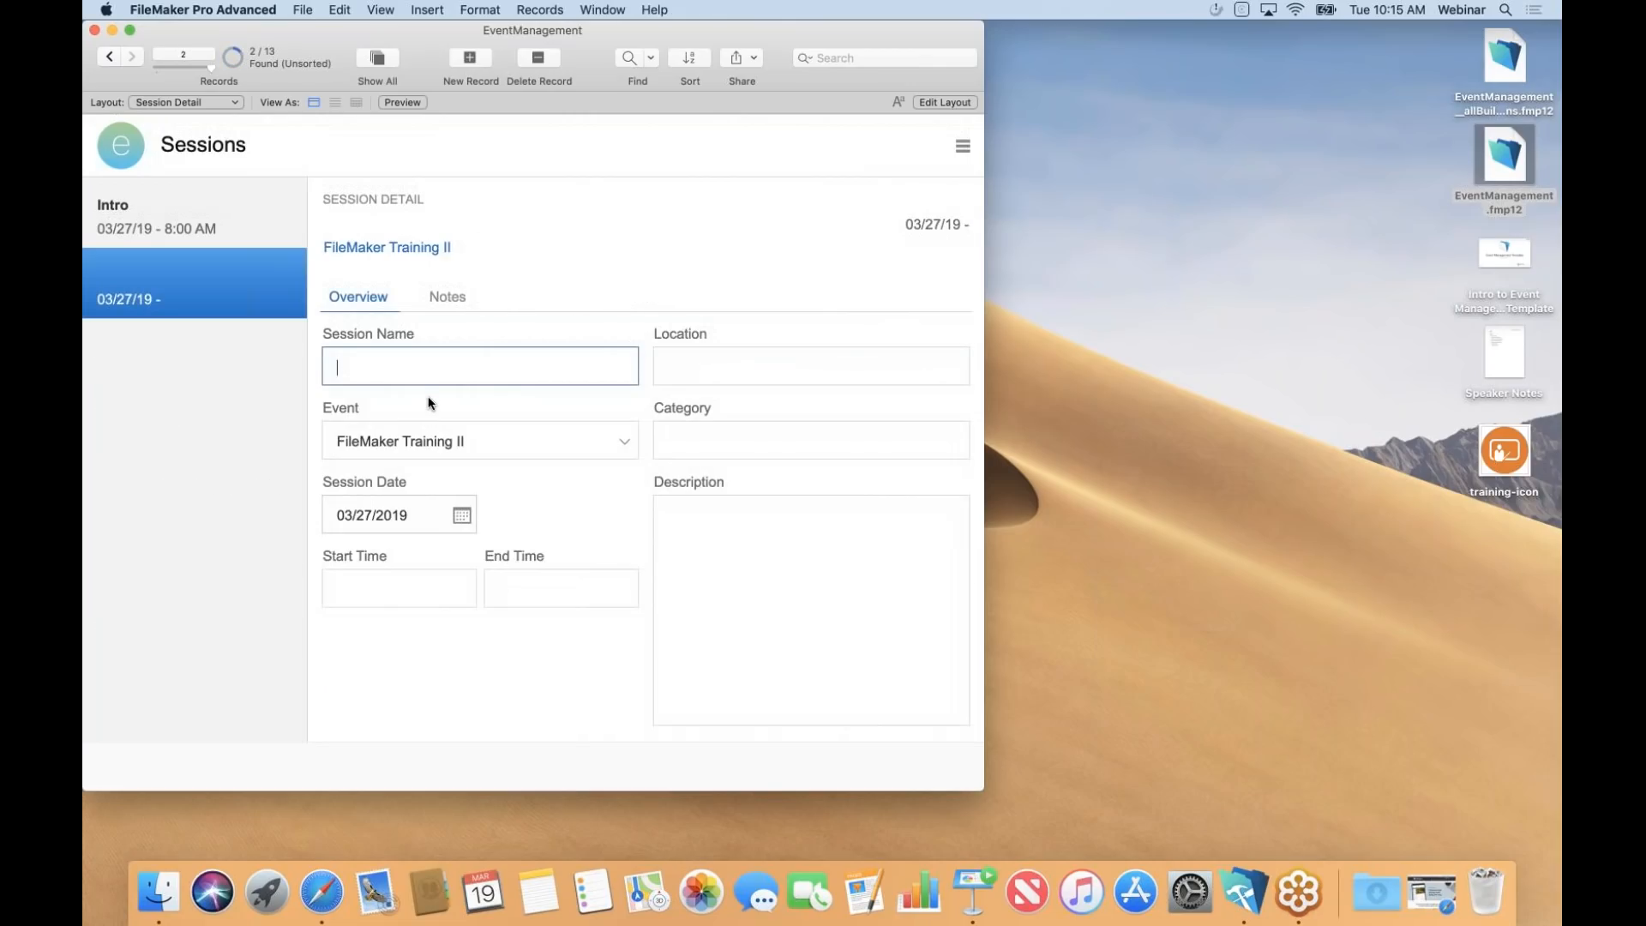
# Name the session 'Intro to Schema' with times 8:30 AM to 10:30 AM.
pyautogui.write('Intro to Schema')
pyautogui.click(373, 589)
pyautogui.write('8:')
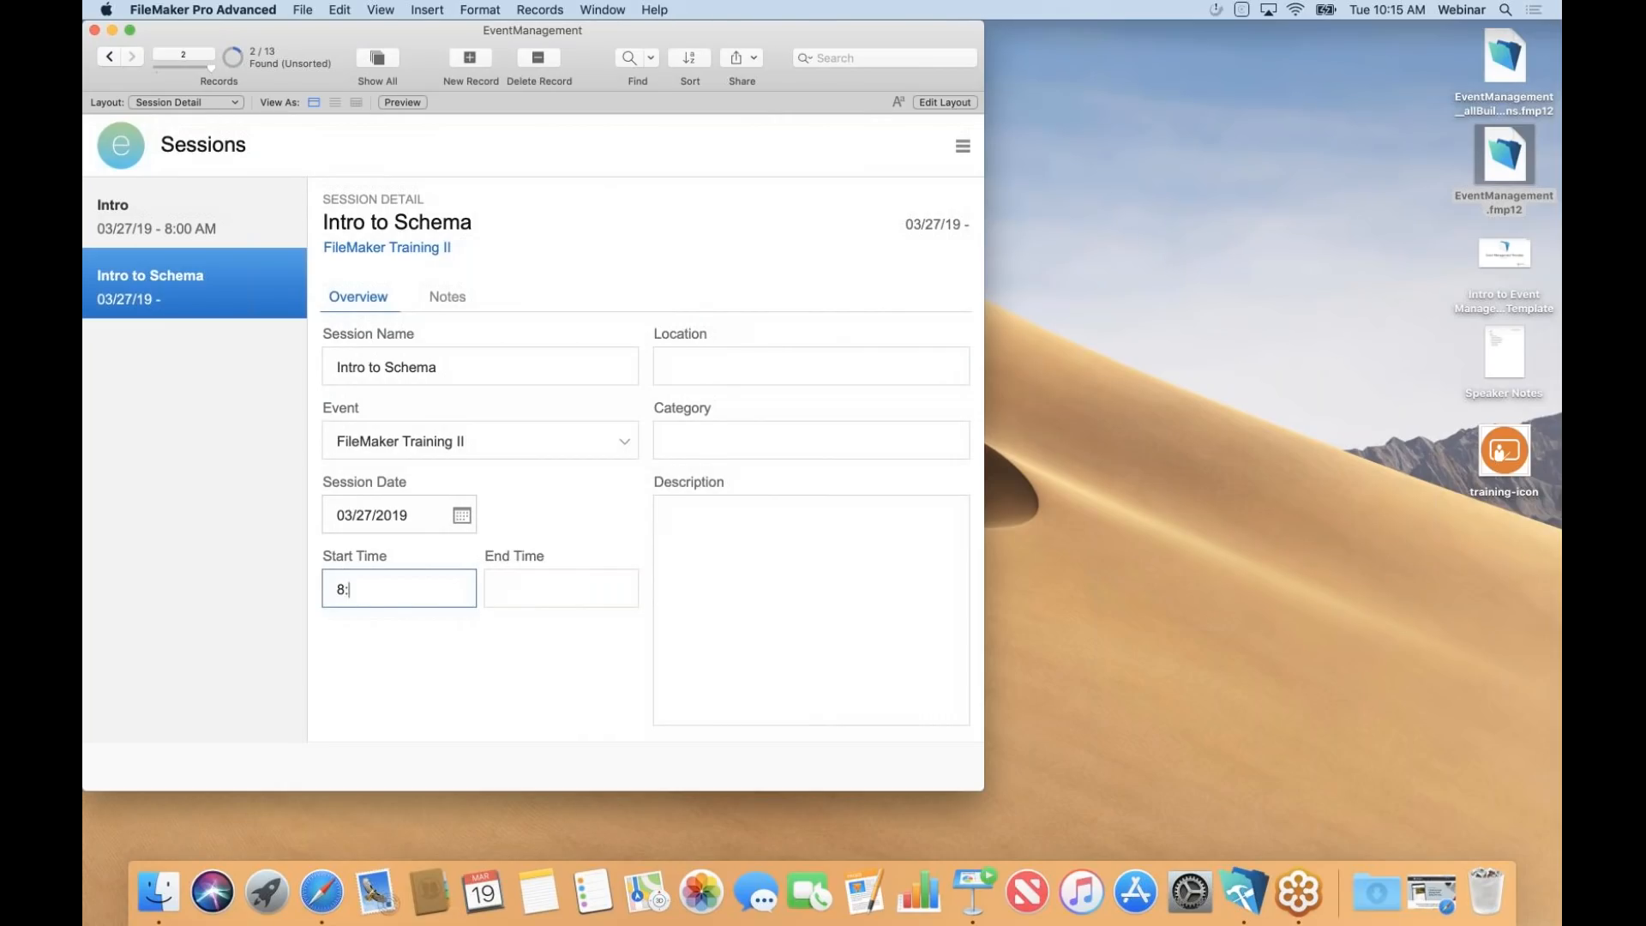
pyautogui.write('30 AM')
pyautogui.press('Tab')
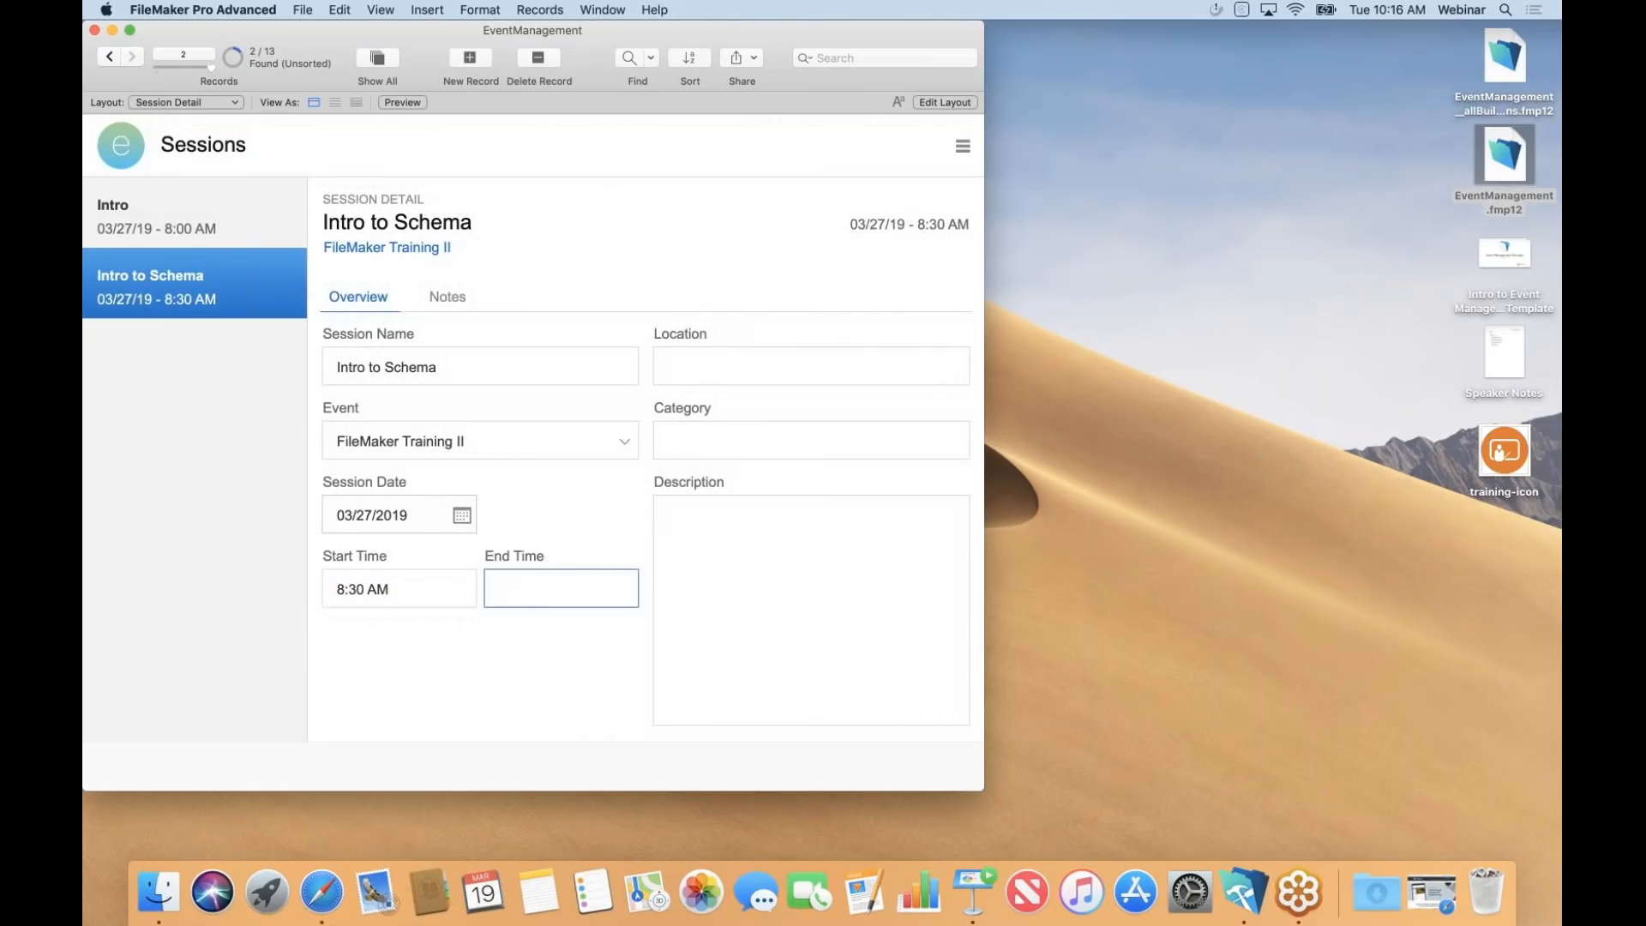
pyautogui.write('10:30 AM')
# Accept the suggested FileMaker, INc. location and Training category, then view the event's sessions.
pyautogui.click(730, 365)
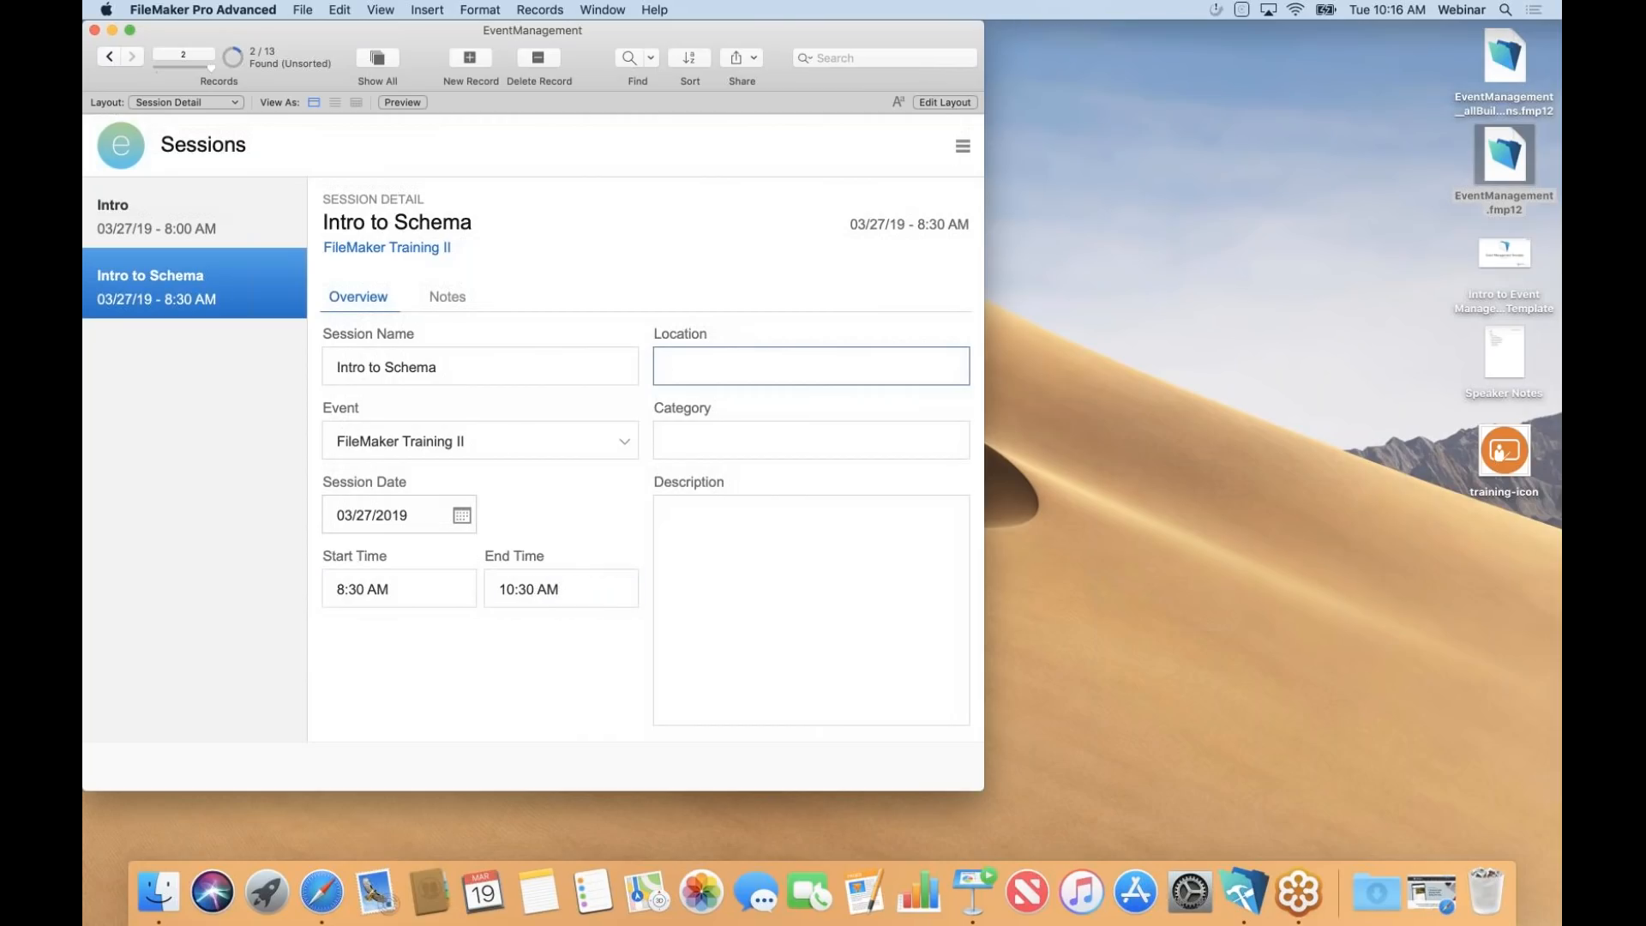
pyautogui.write('FileMaker, INc.')
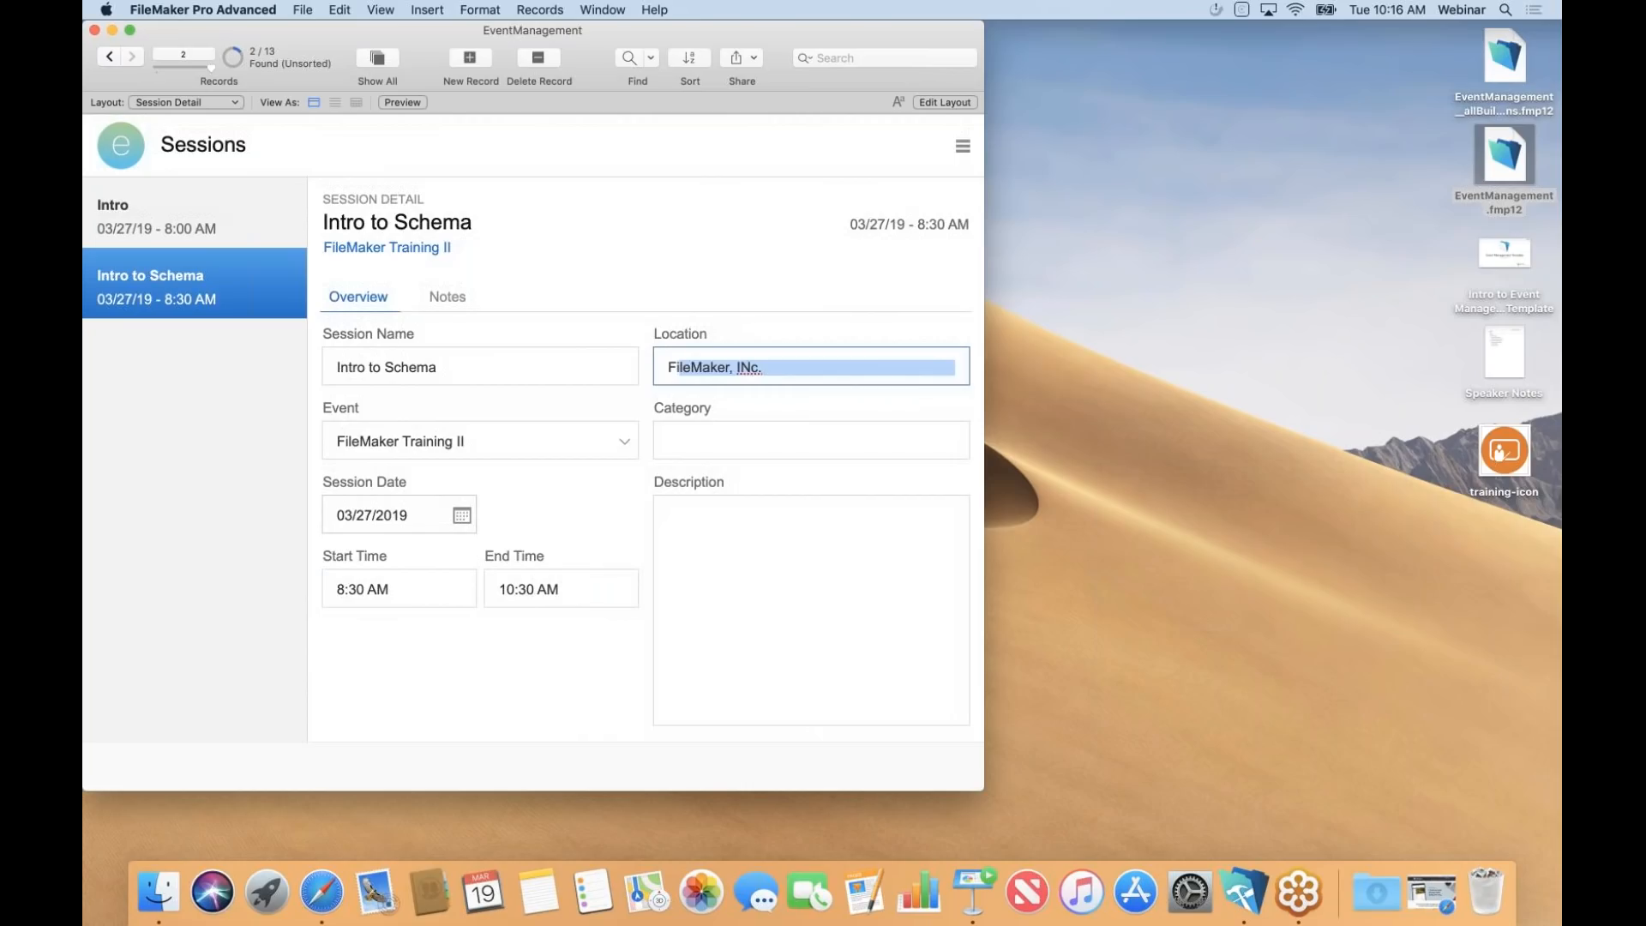
pyautogui.press('Tab')
pyautogui.write('T')
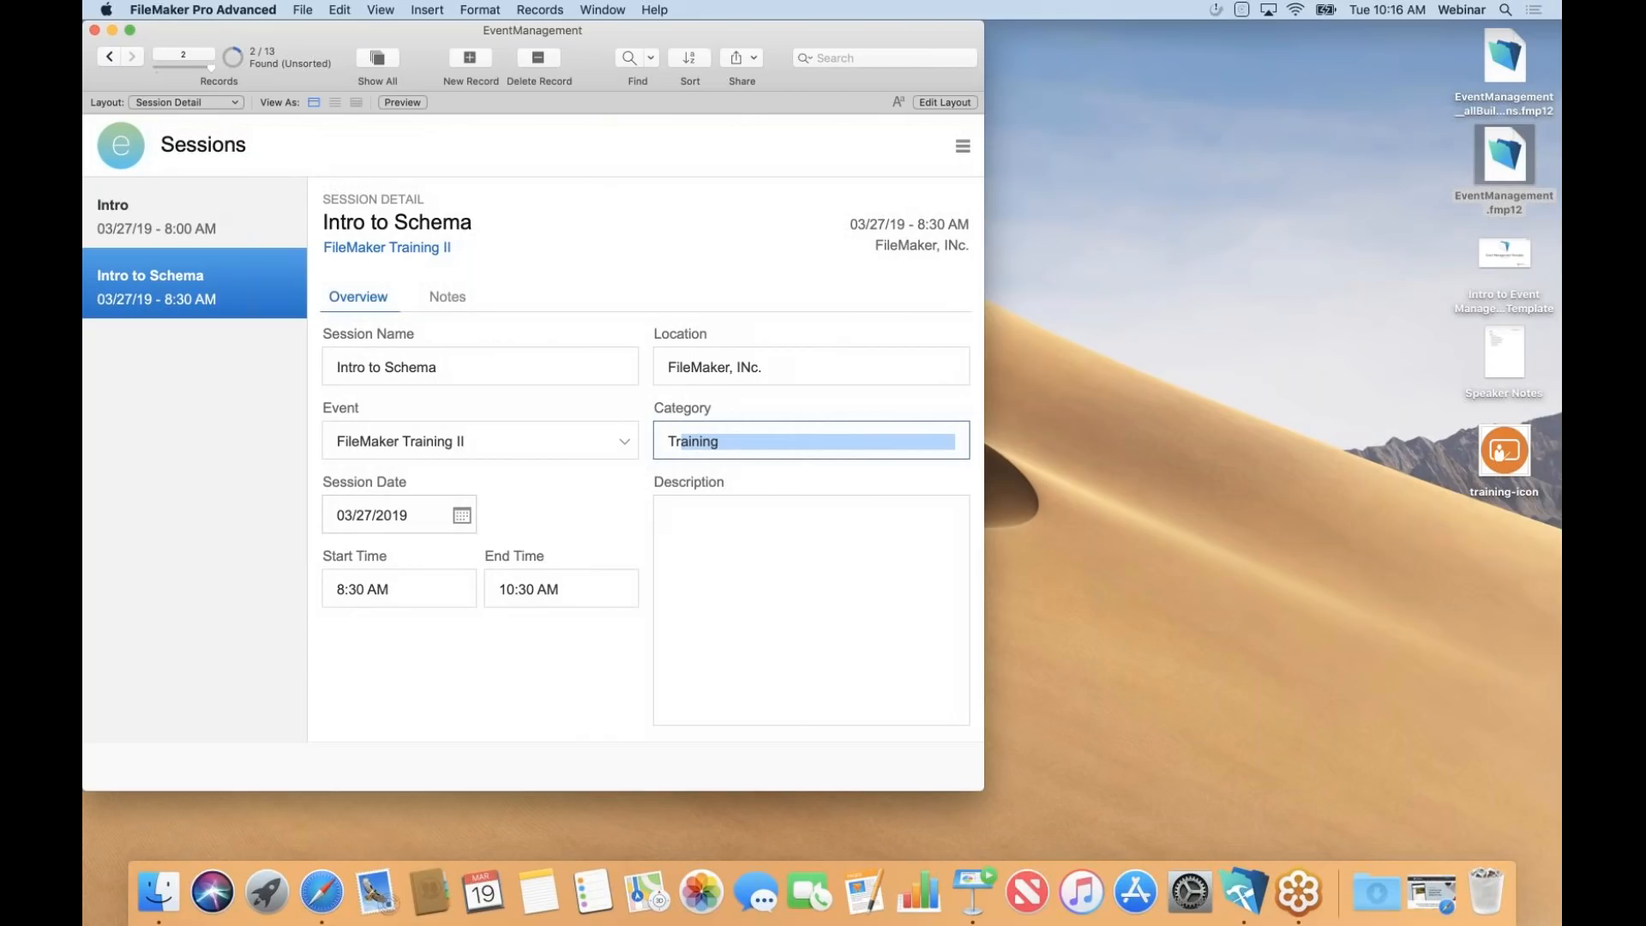
pyautogui.press('Tab')
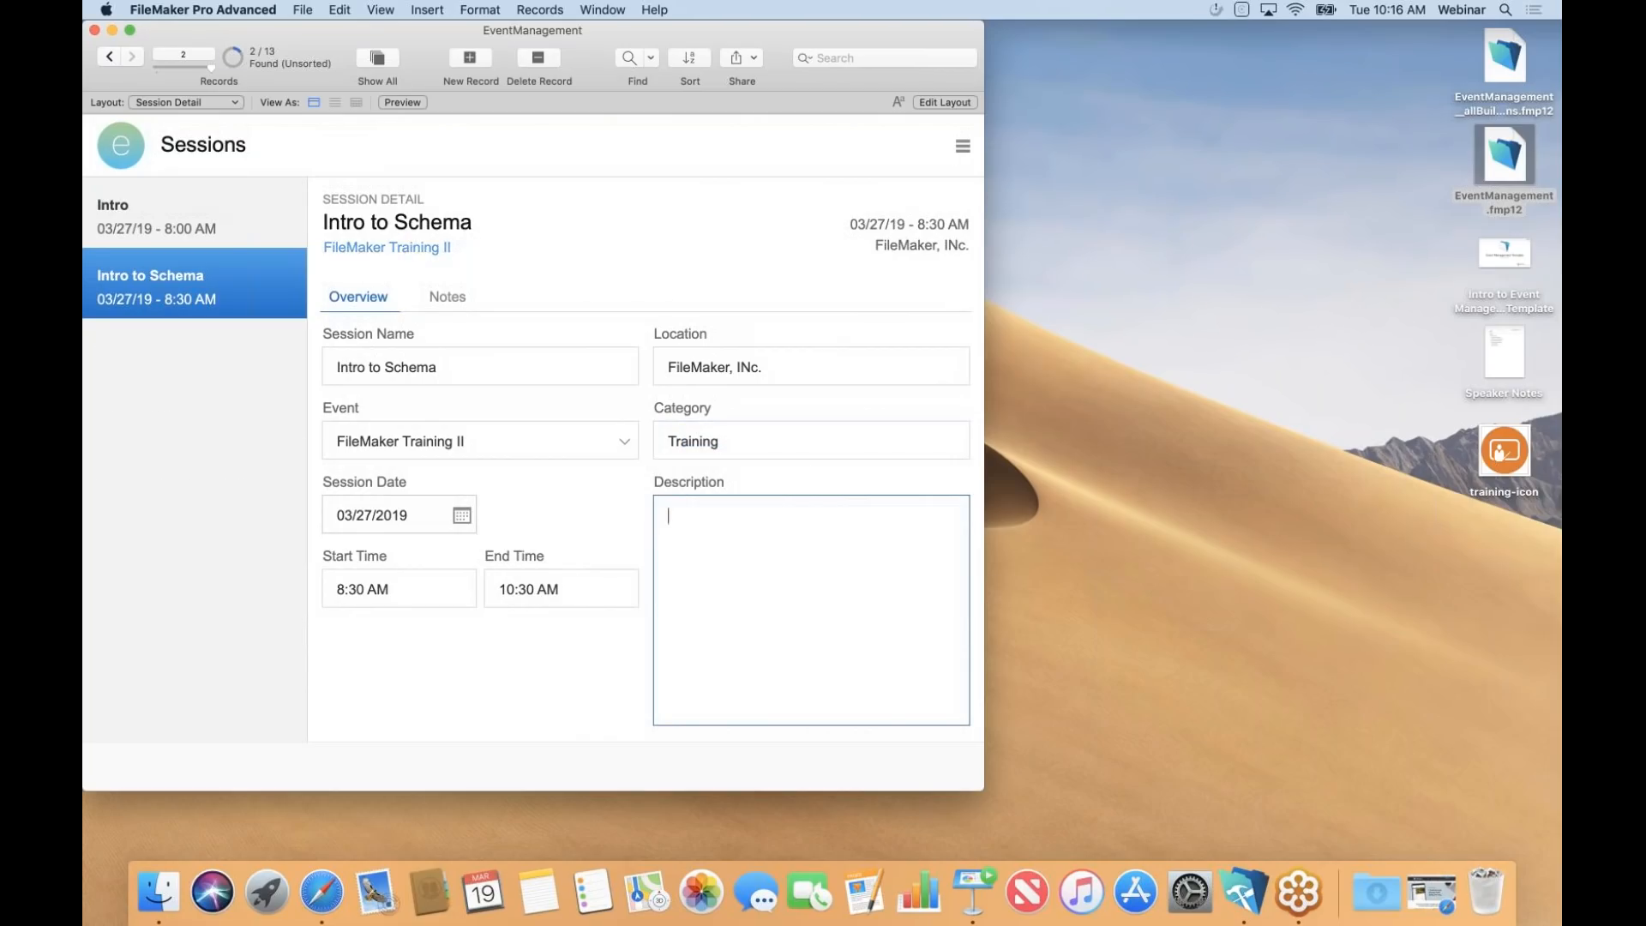
pyautogui.click(410, 248)
pyautogui.click(562, 296)
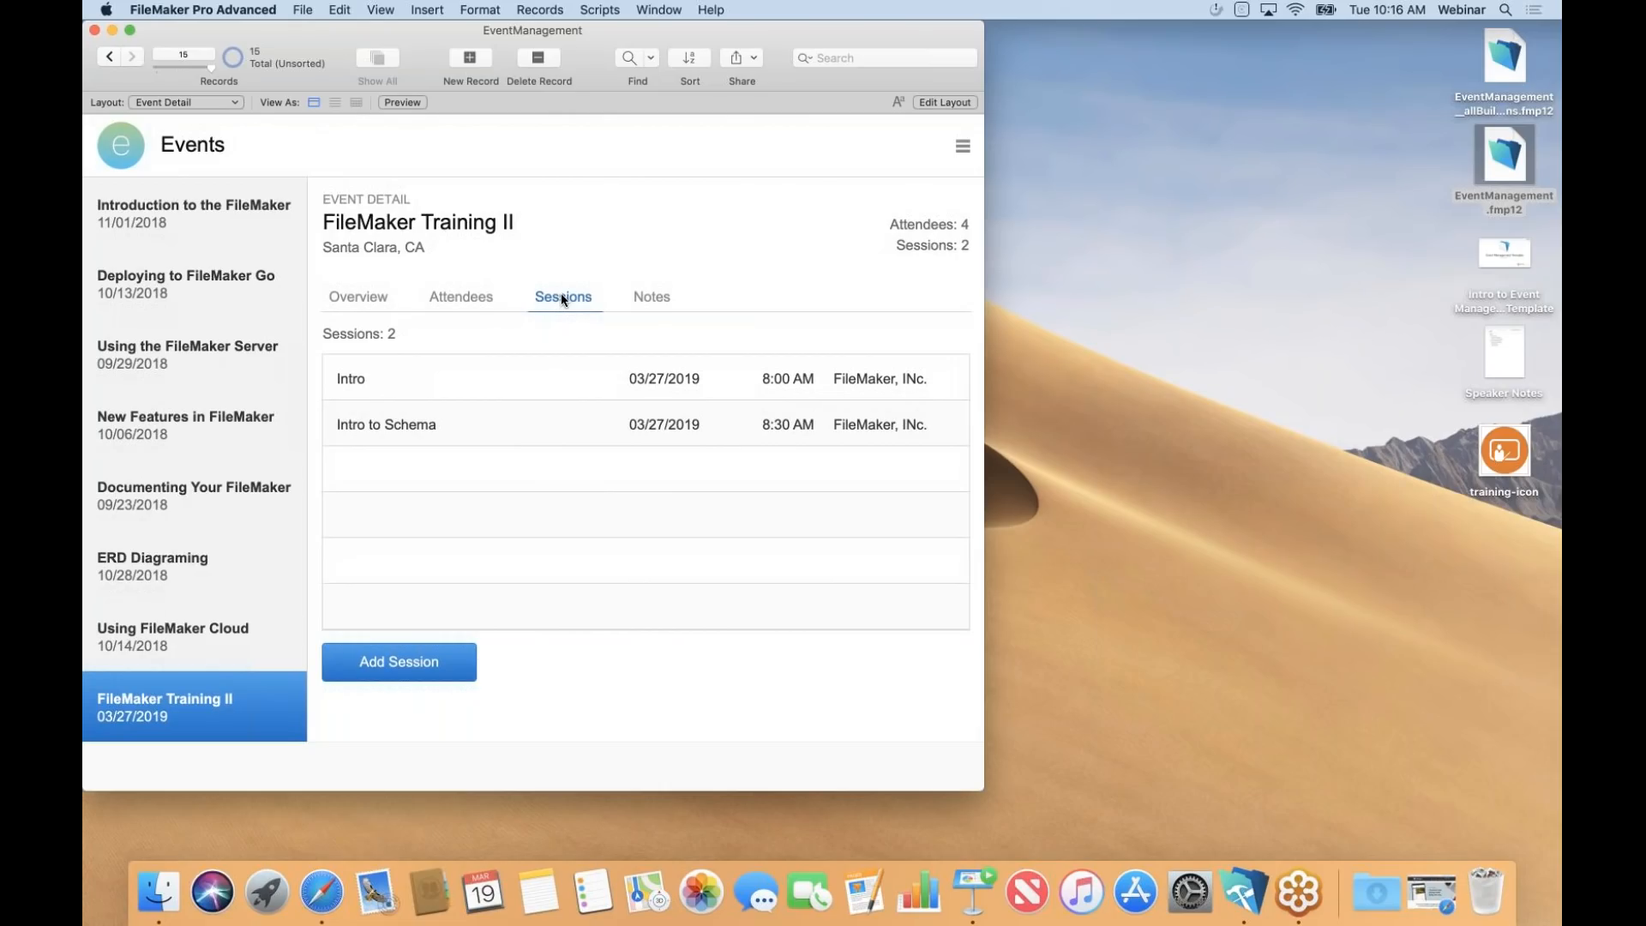
# Show the event's four attendees and open the first attendee's Edit Registration dialog.
pyautogui.click(462, 297)
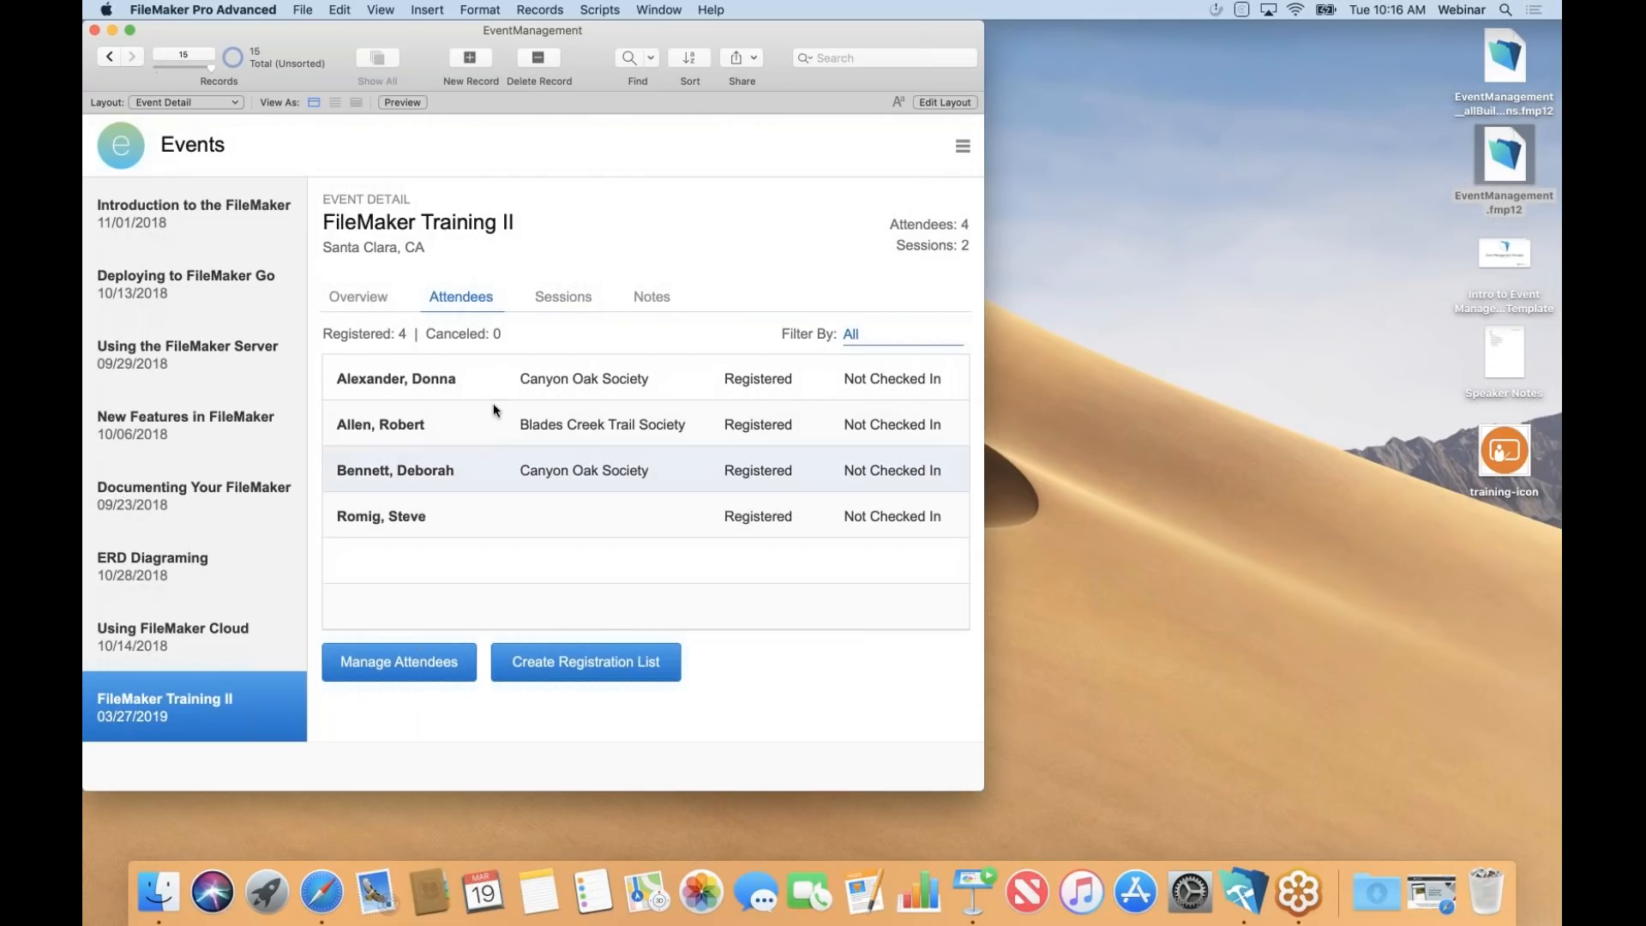
pyautogui.click(501, 374)
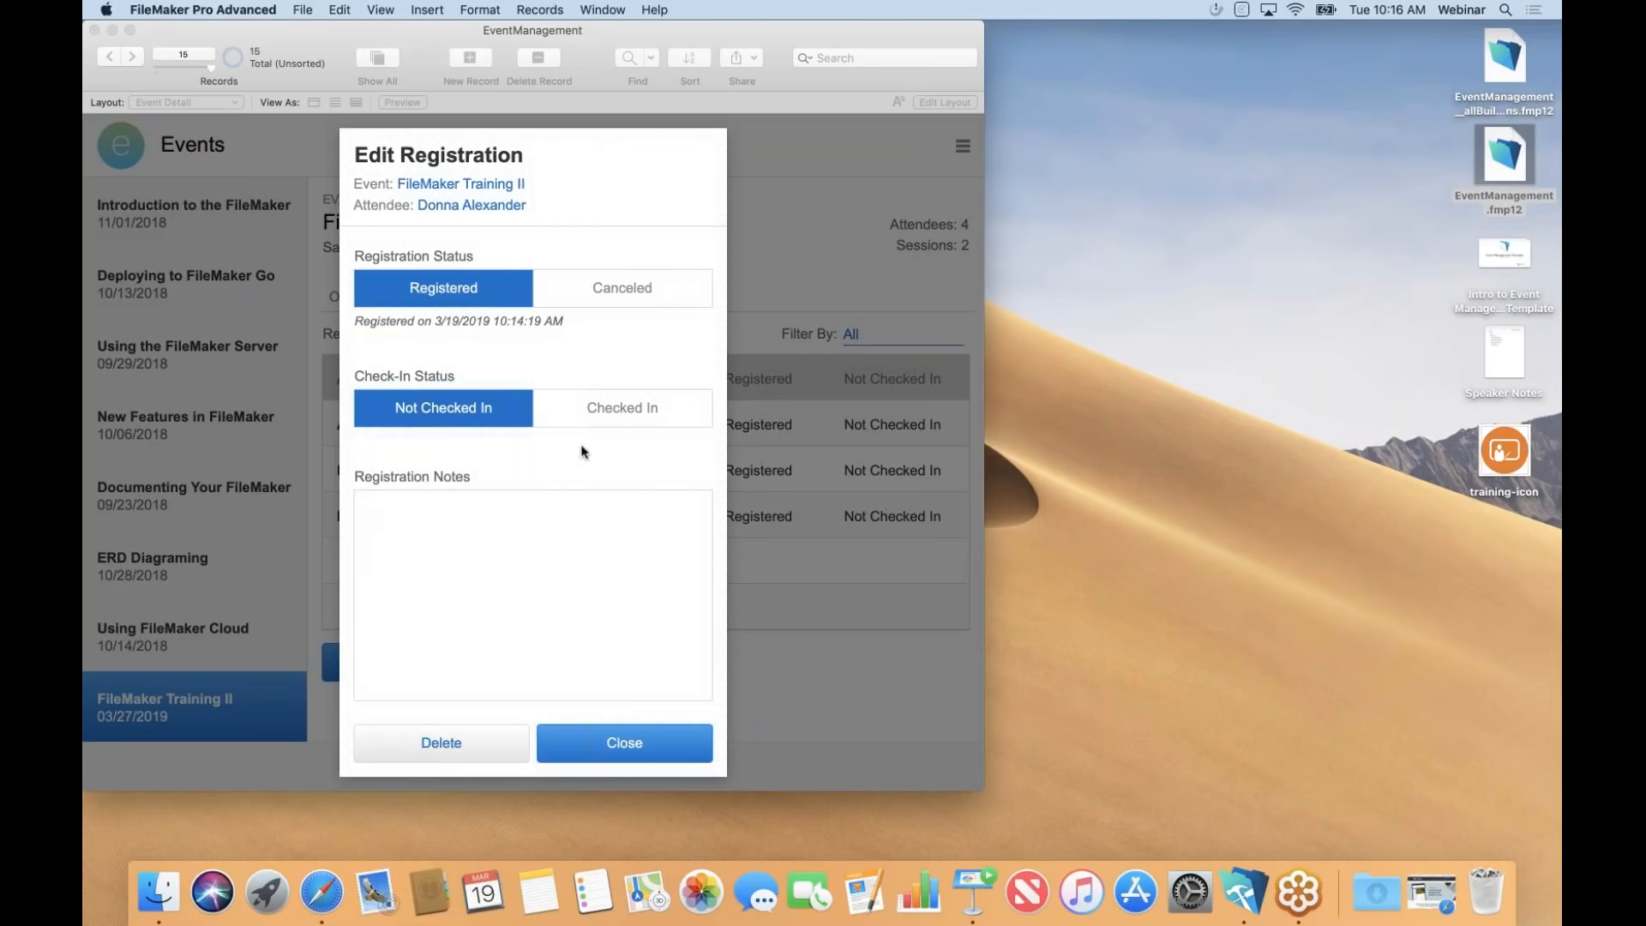
# Set the registration's Check-In Status to Checked In and open the attendee's detail profile.
pyautogui.click(684, 418)
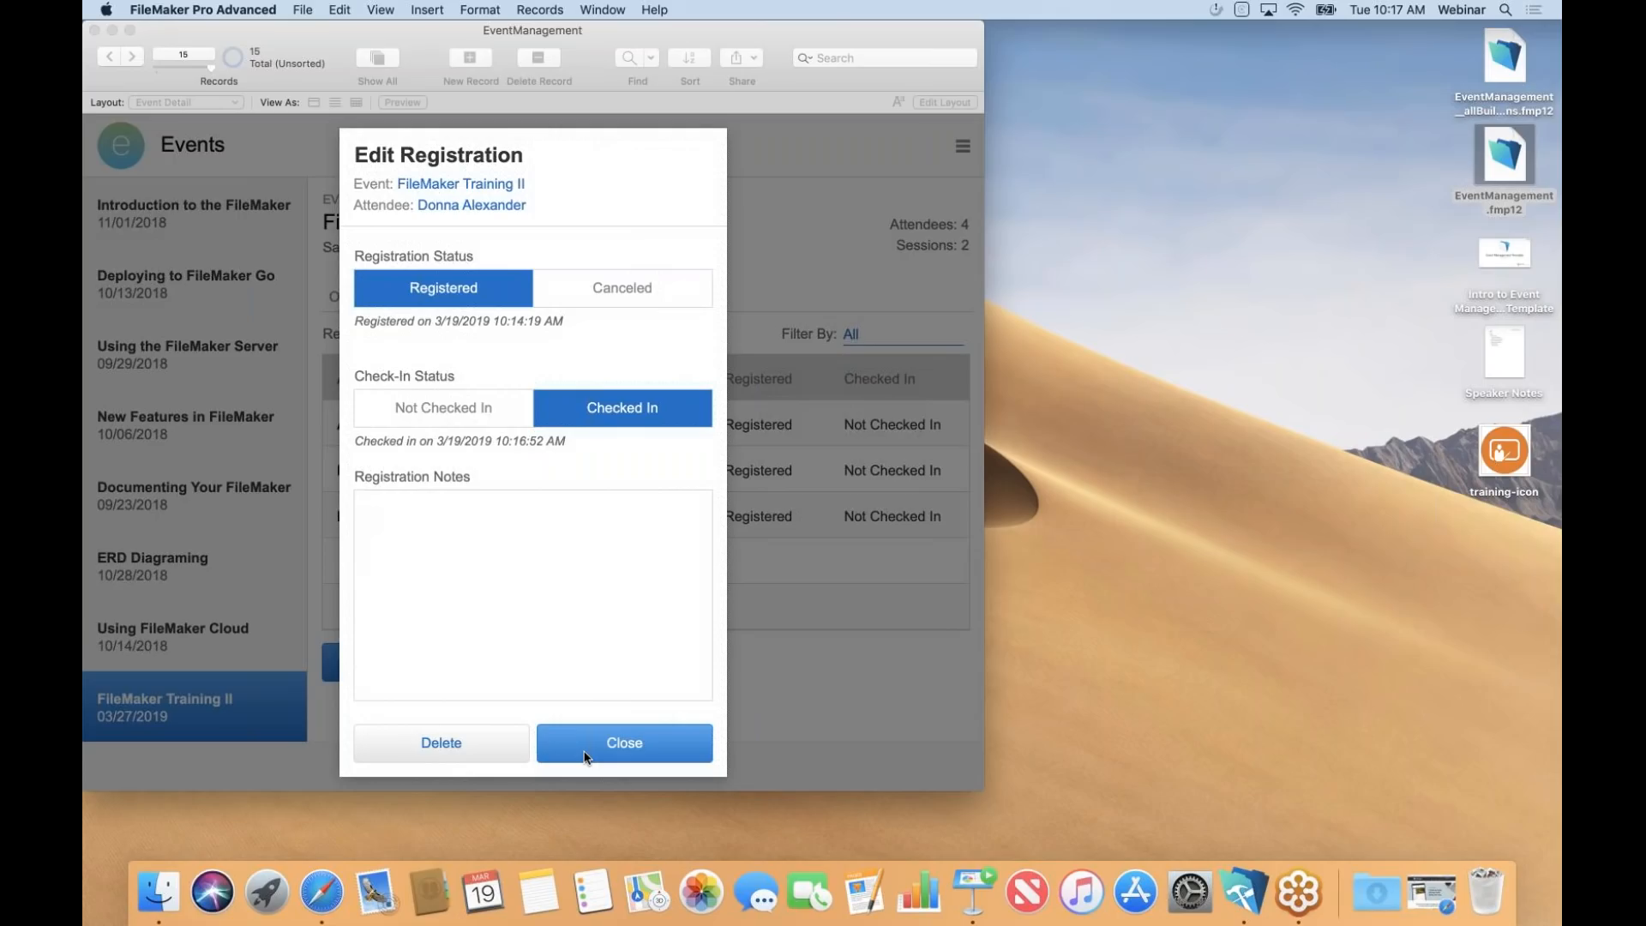
pyautogui.click(471, 204)
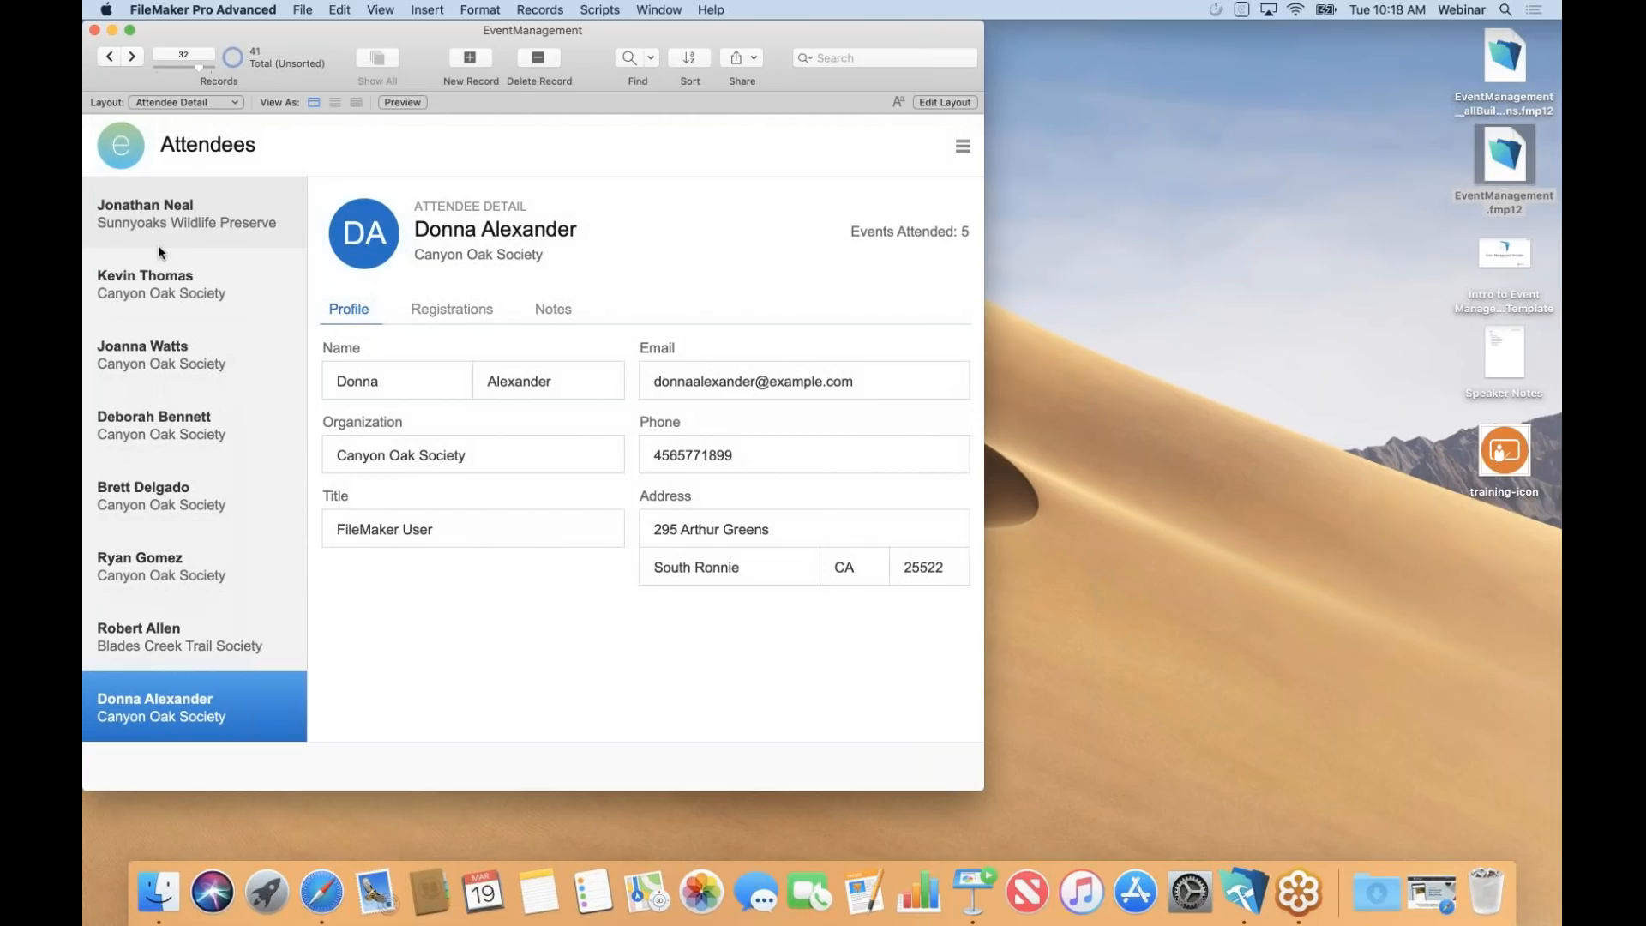
# Browse several attendee profiles from the left list, then open the Event Management navigation panel.
pyautogui.click(162, 294)
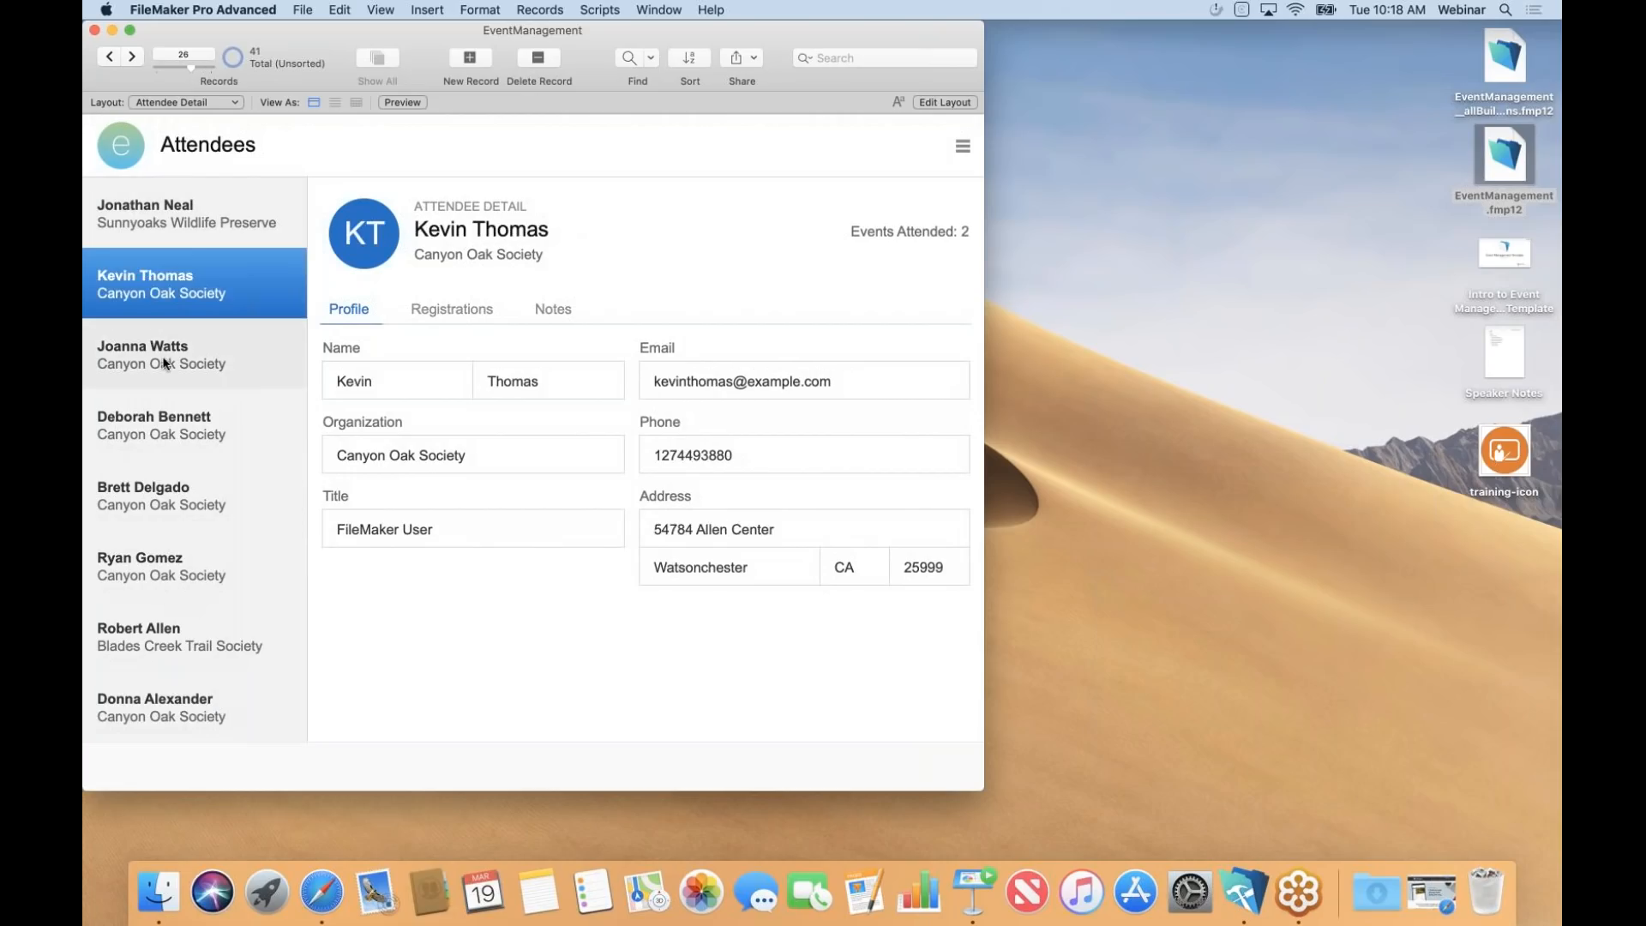
pyautogui.click(164, 362)
pyautogui.click(168, 431)
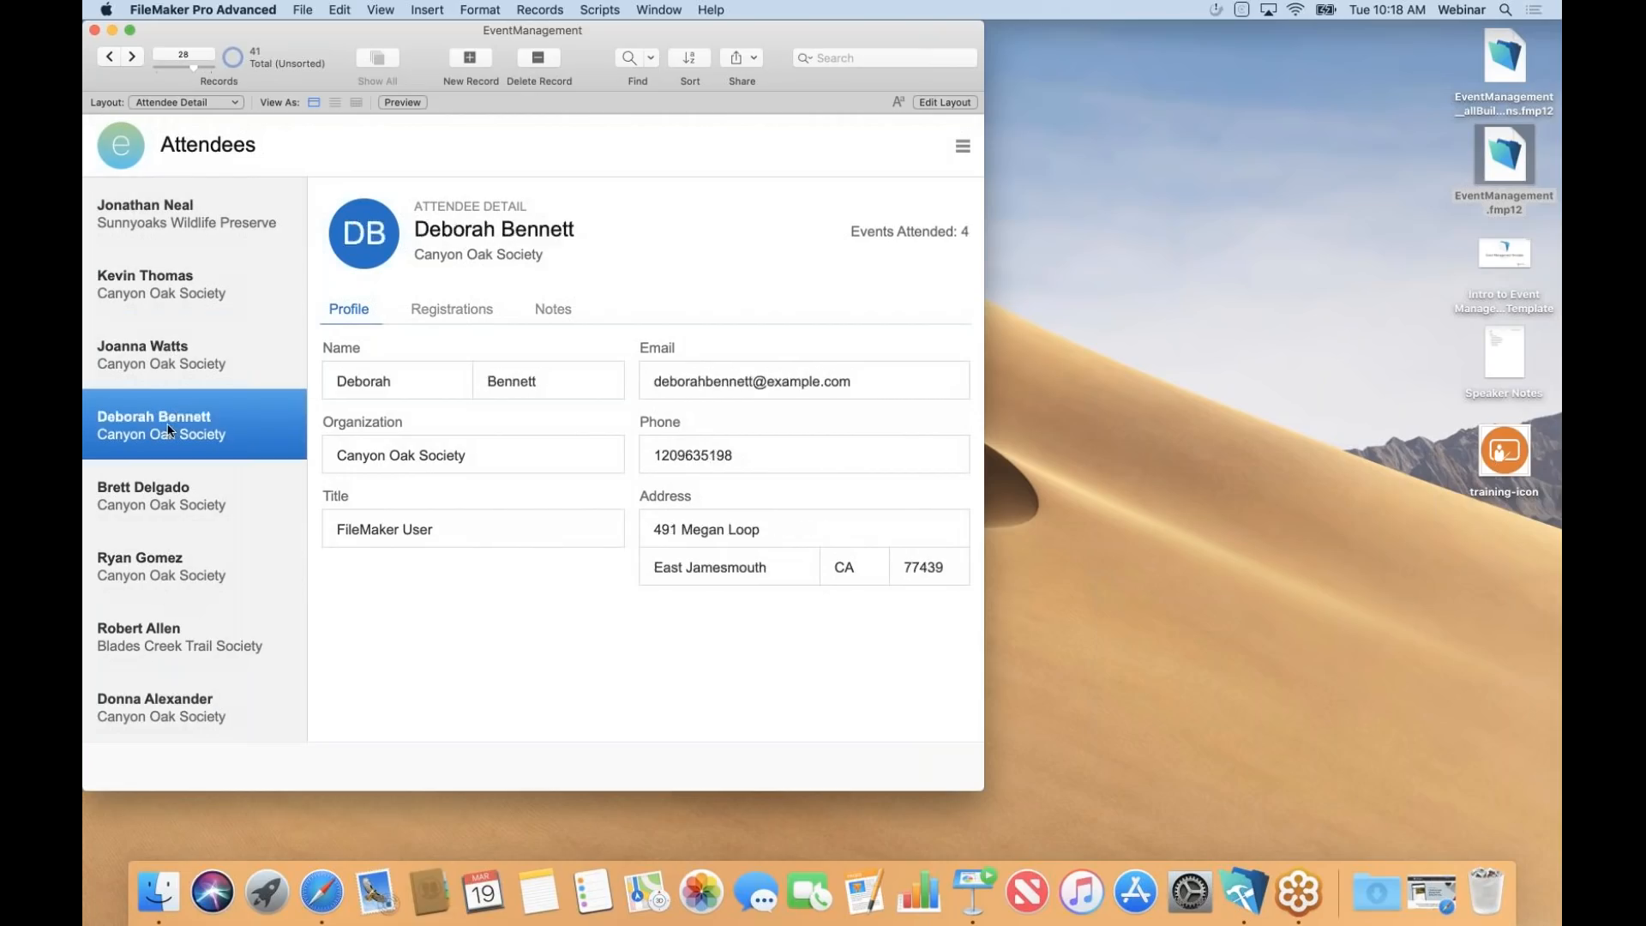
pyautogui.click(194, 228)
pyautogui.click(159, 282)
pyautogui.click(183, 348)
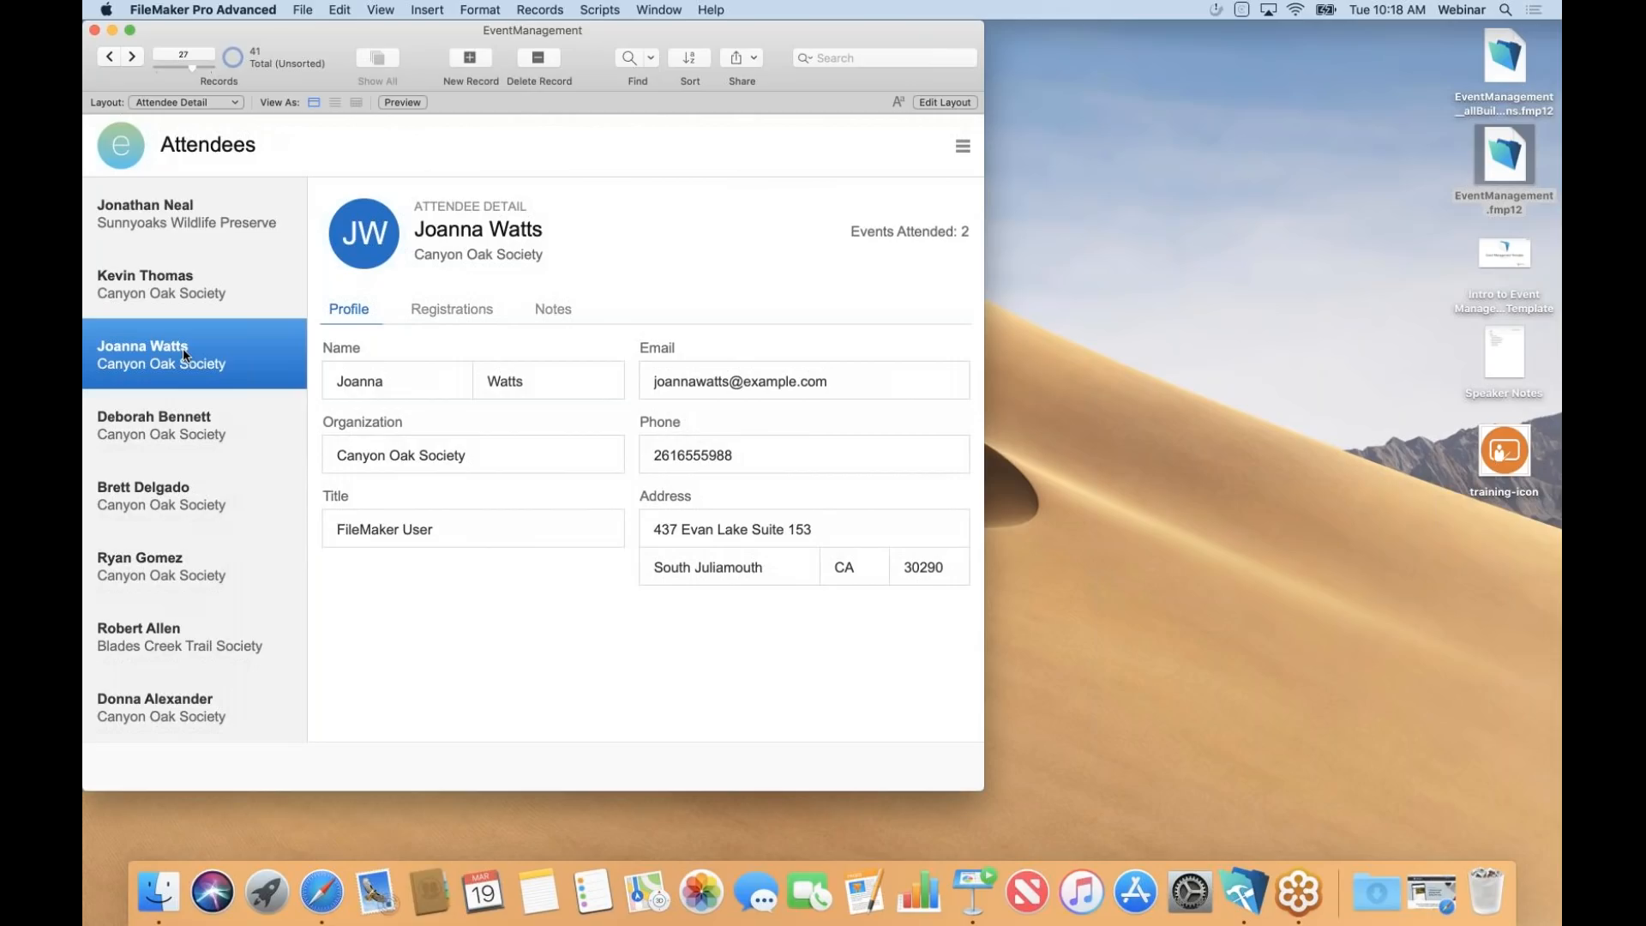
pyautogui.click(172, 423)
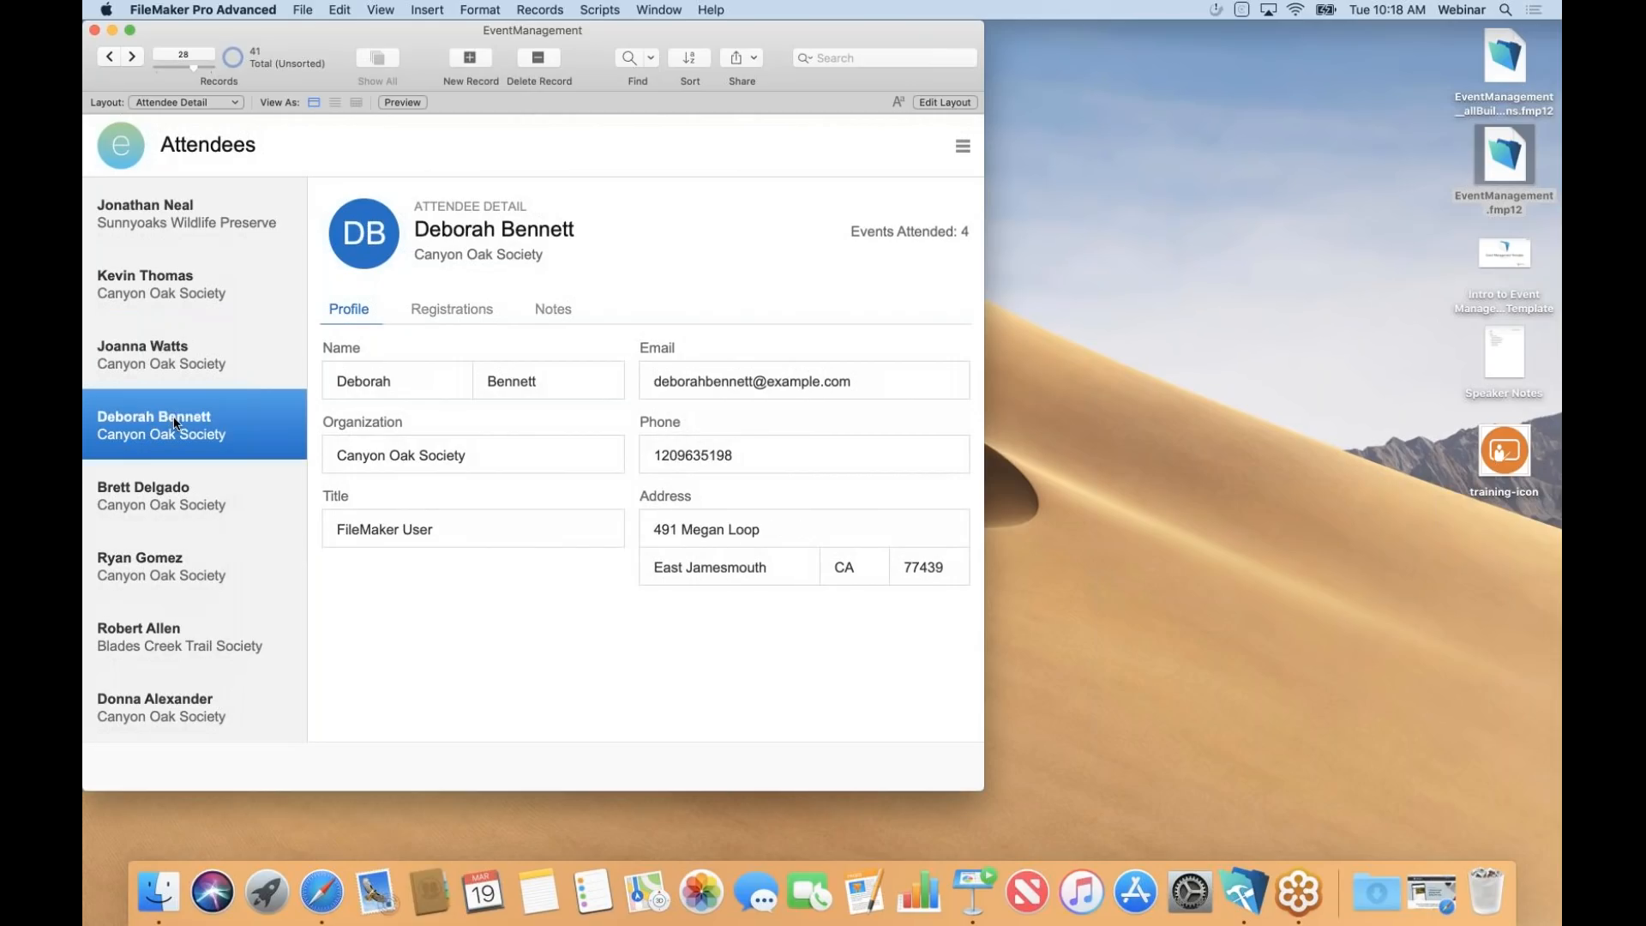
pyautogui.click(962, 151)
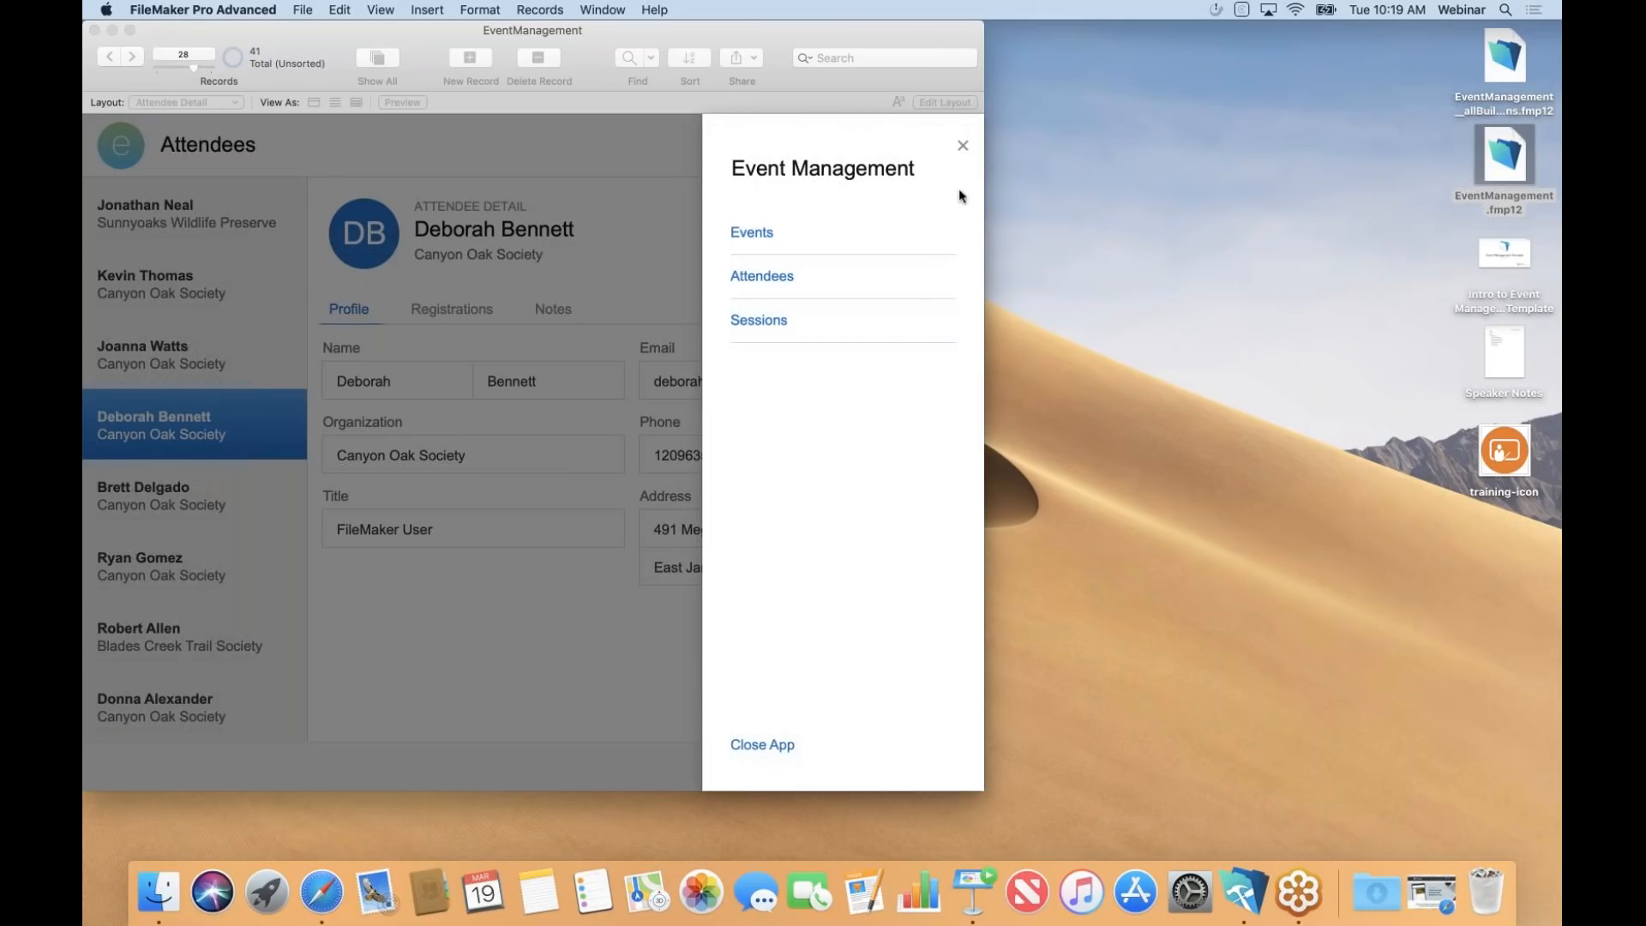
# Close the slide-out panel and switch to the Dashboard layout via the Layout menu.
pyautogui.click(961, 150)
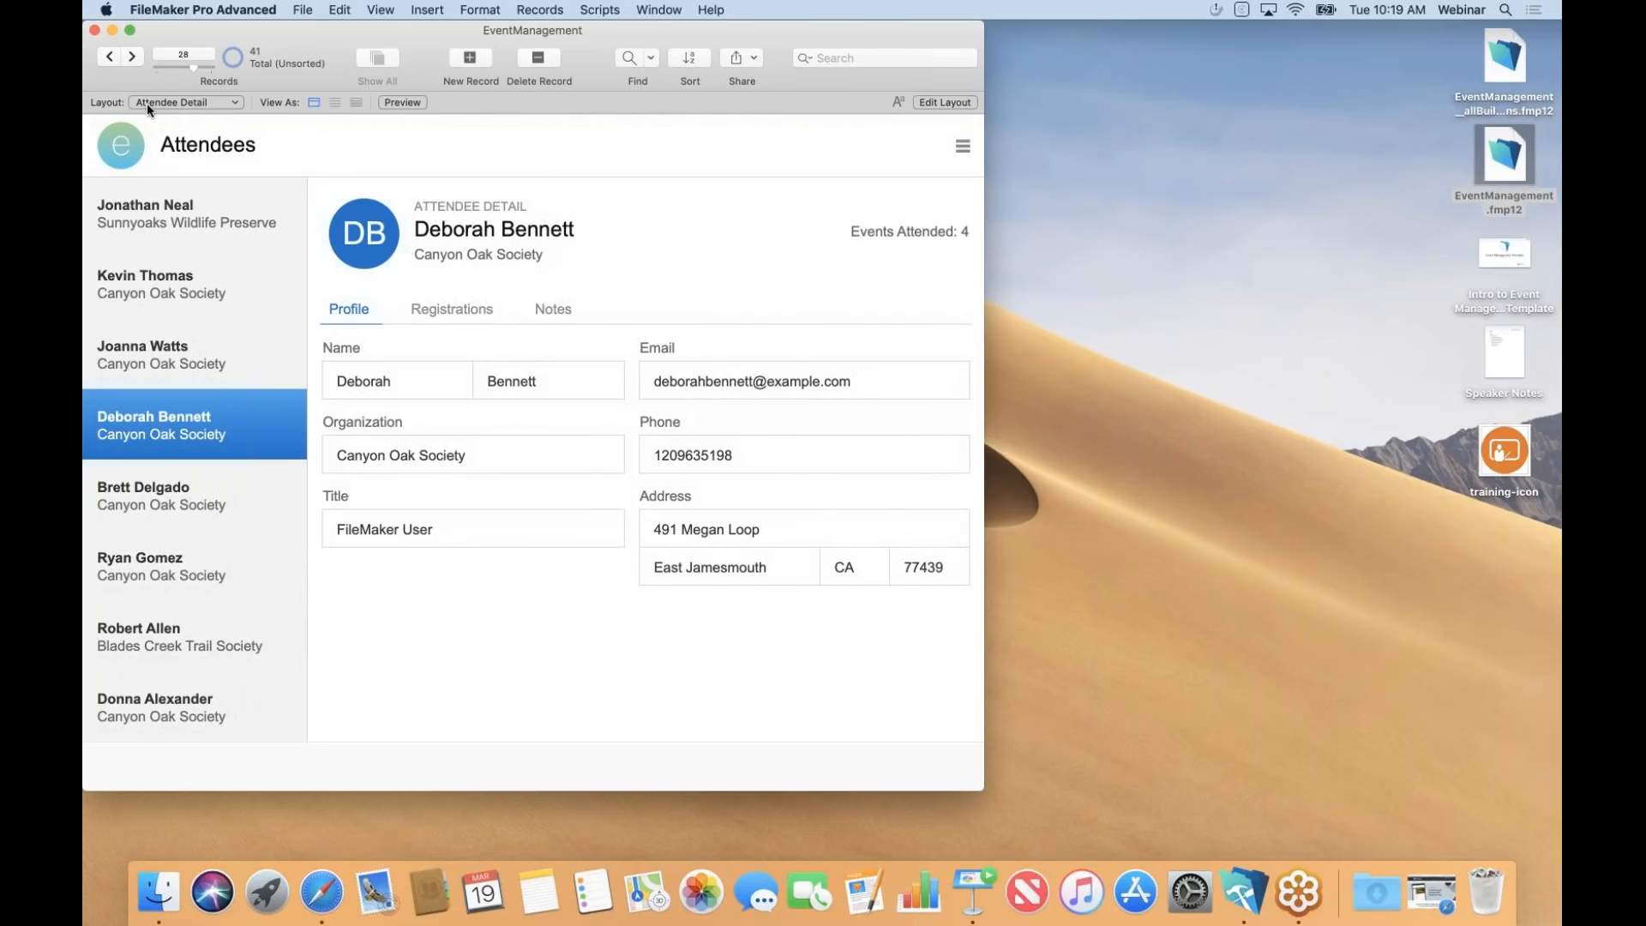
pyautogui.click(202, 101)
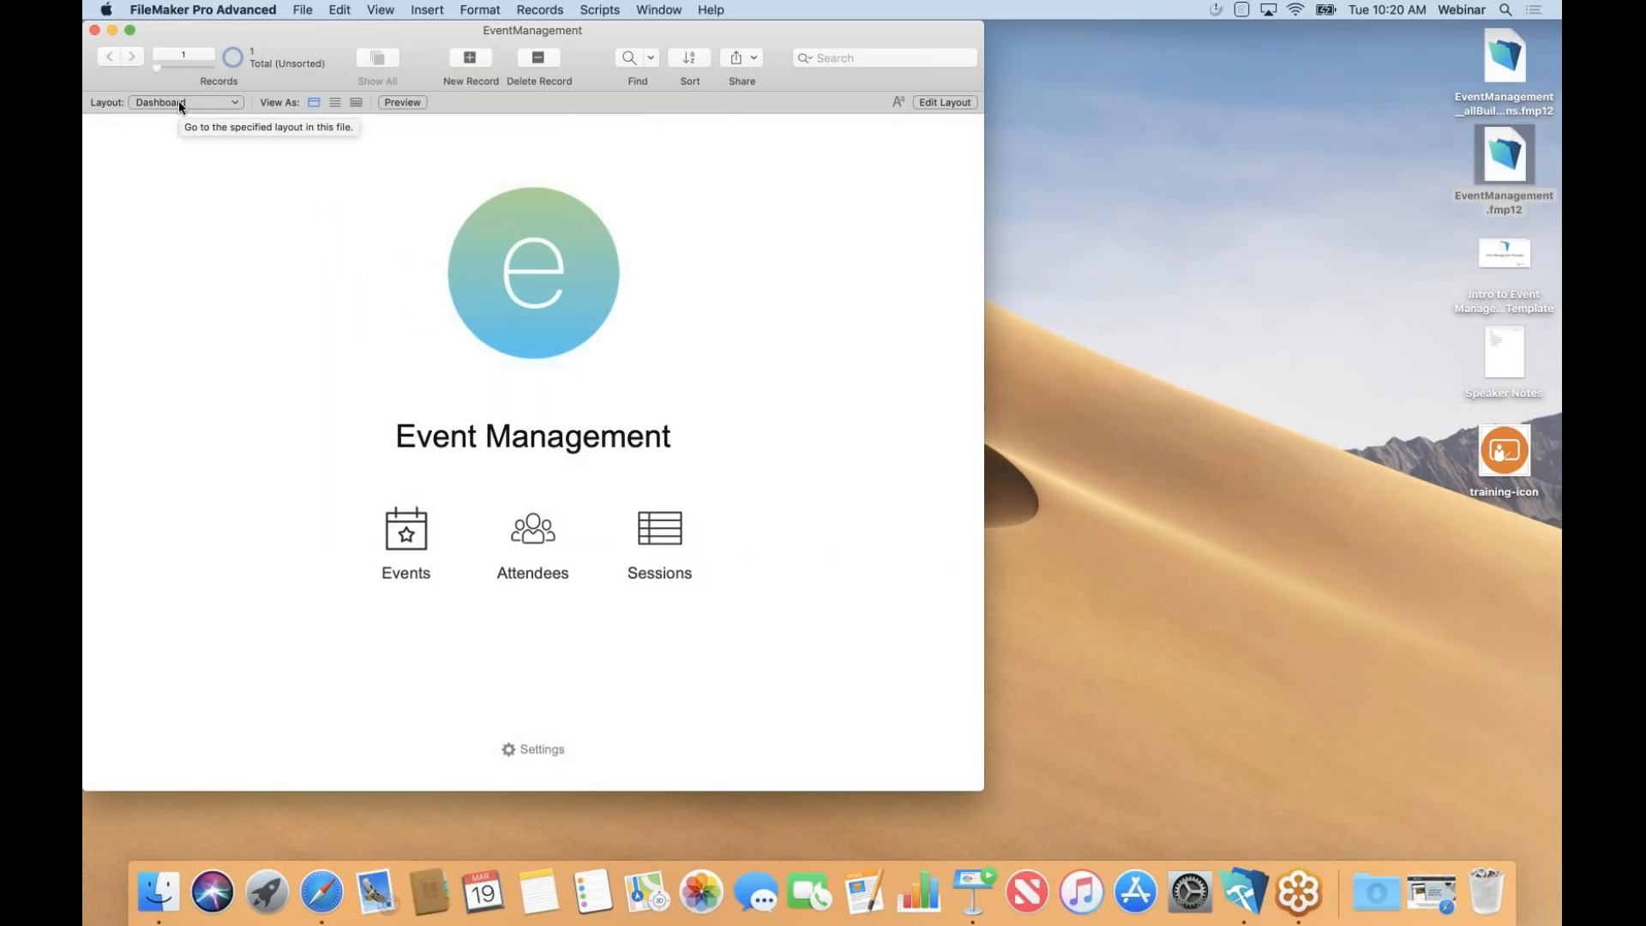
# Open FileMaker Training II from the events list and step forward through the following event records.
pyautogui.click(408, 532)
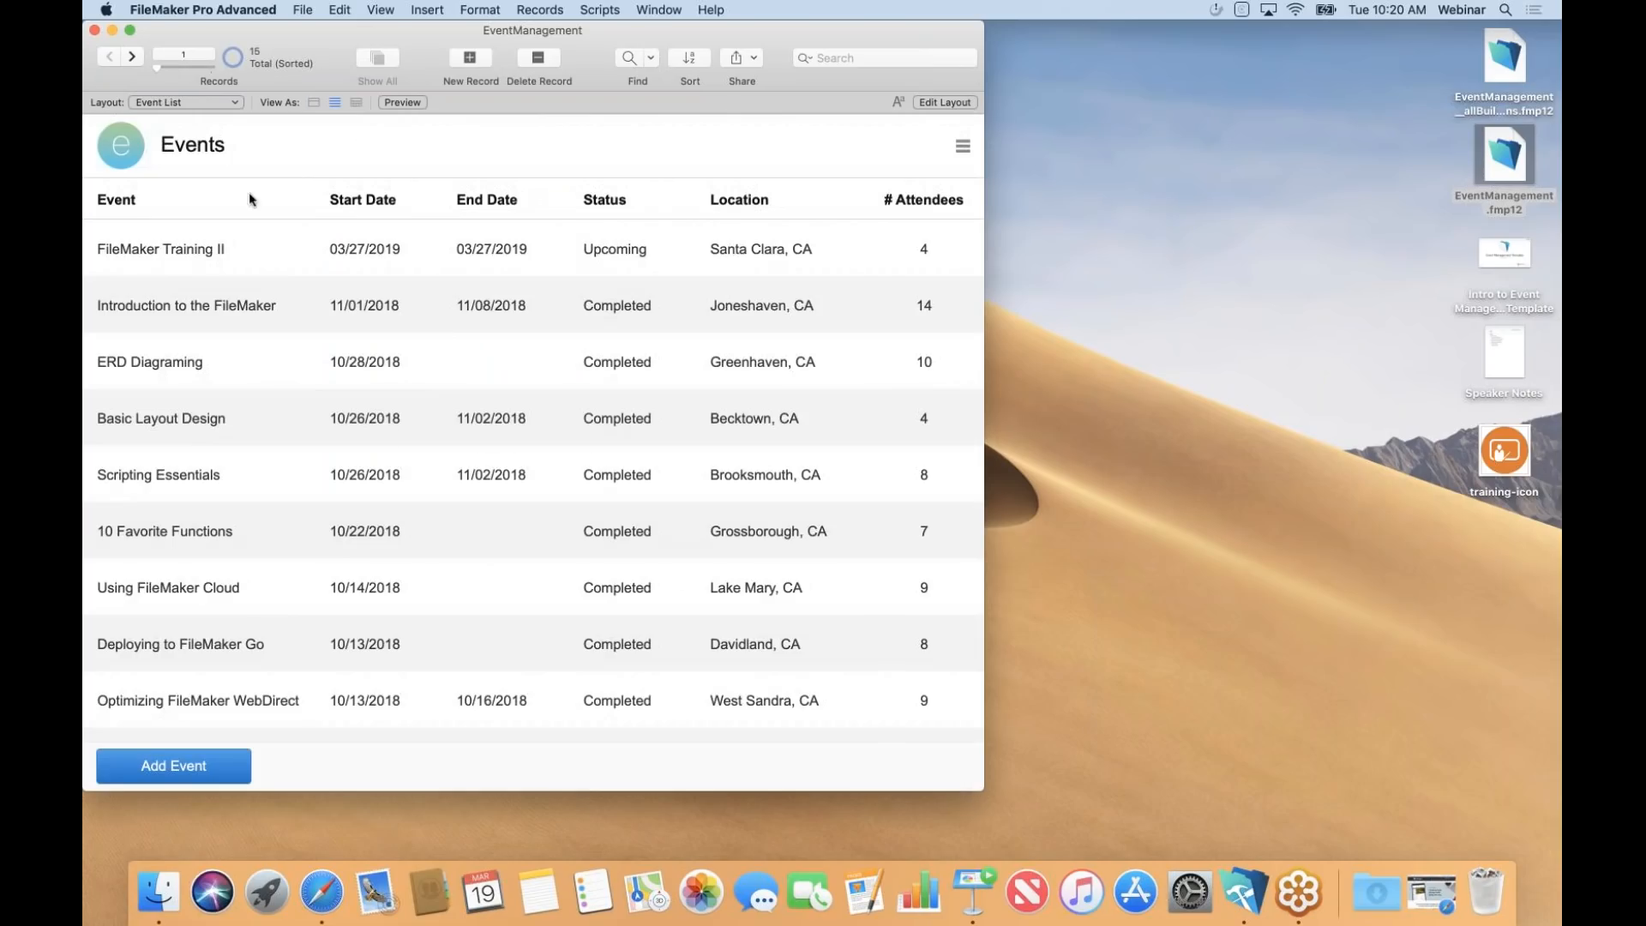
pyautogui.click(244, 240)
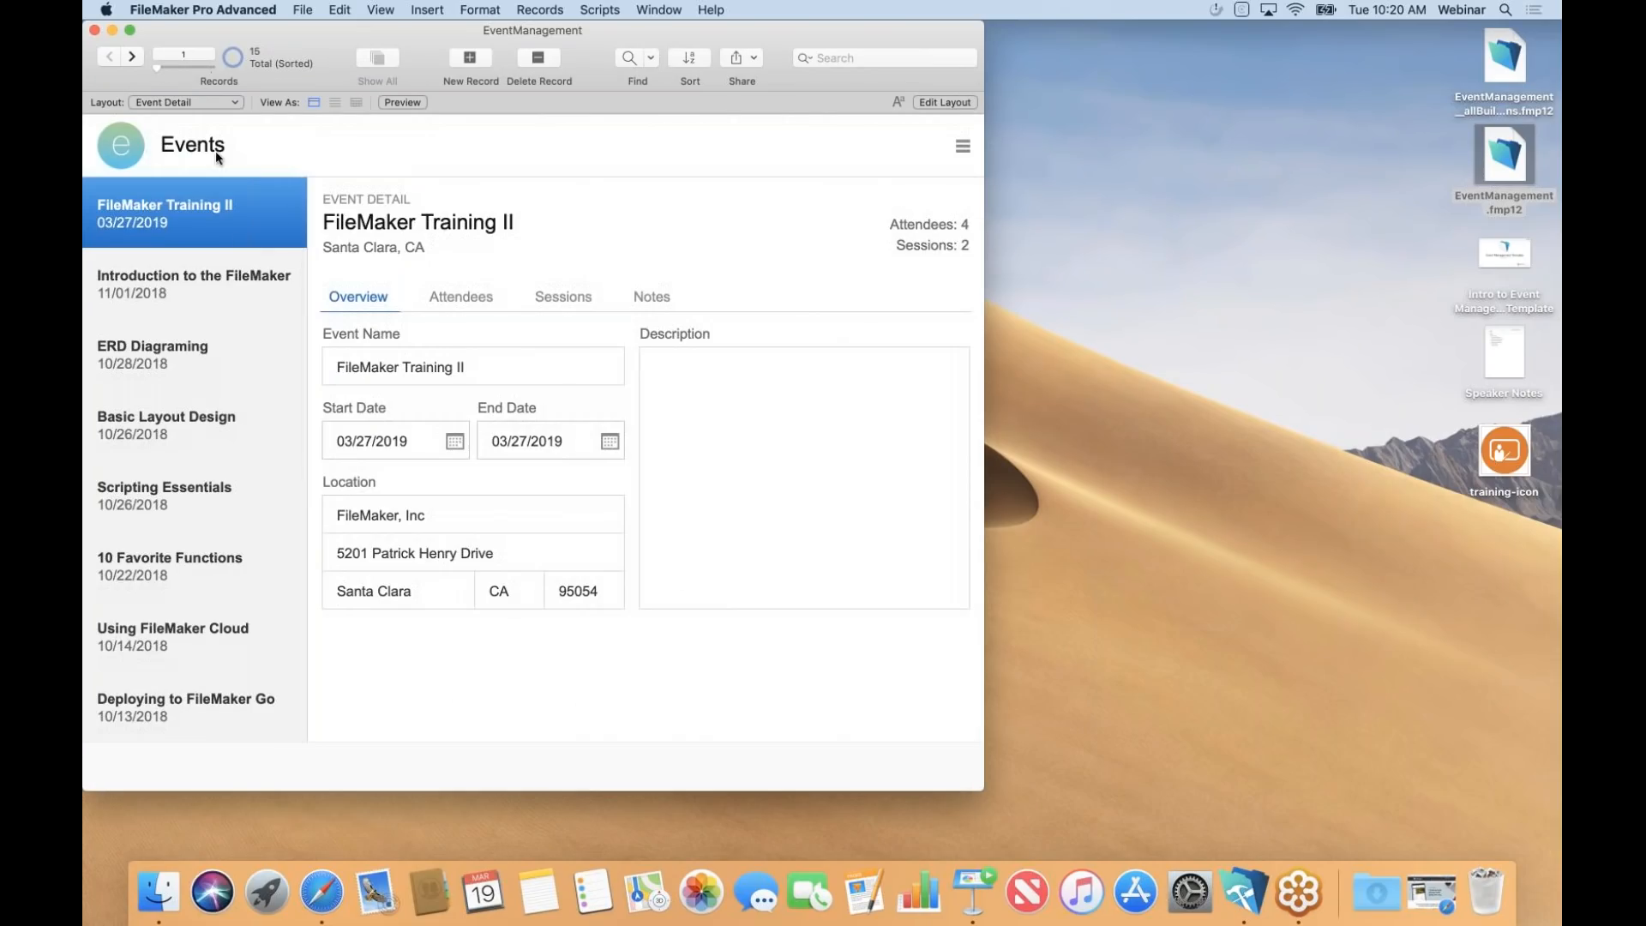
pyautogui.click(131, 57)
pyautogui.click(131, 57)
pyautogui.click(131, 57)
pyautogui.click(131, 58)
pyautogui.click(132, 58)
pyautogui.click(131, 58)
# Step back and forth through the events, then bring up Keynote slide 13 at 'Customize to our needs'.
pyautogui.click(131, 57)
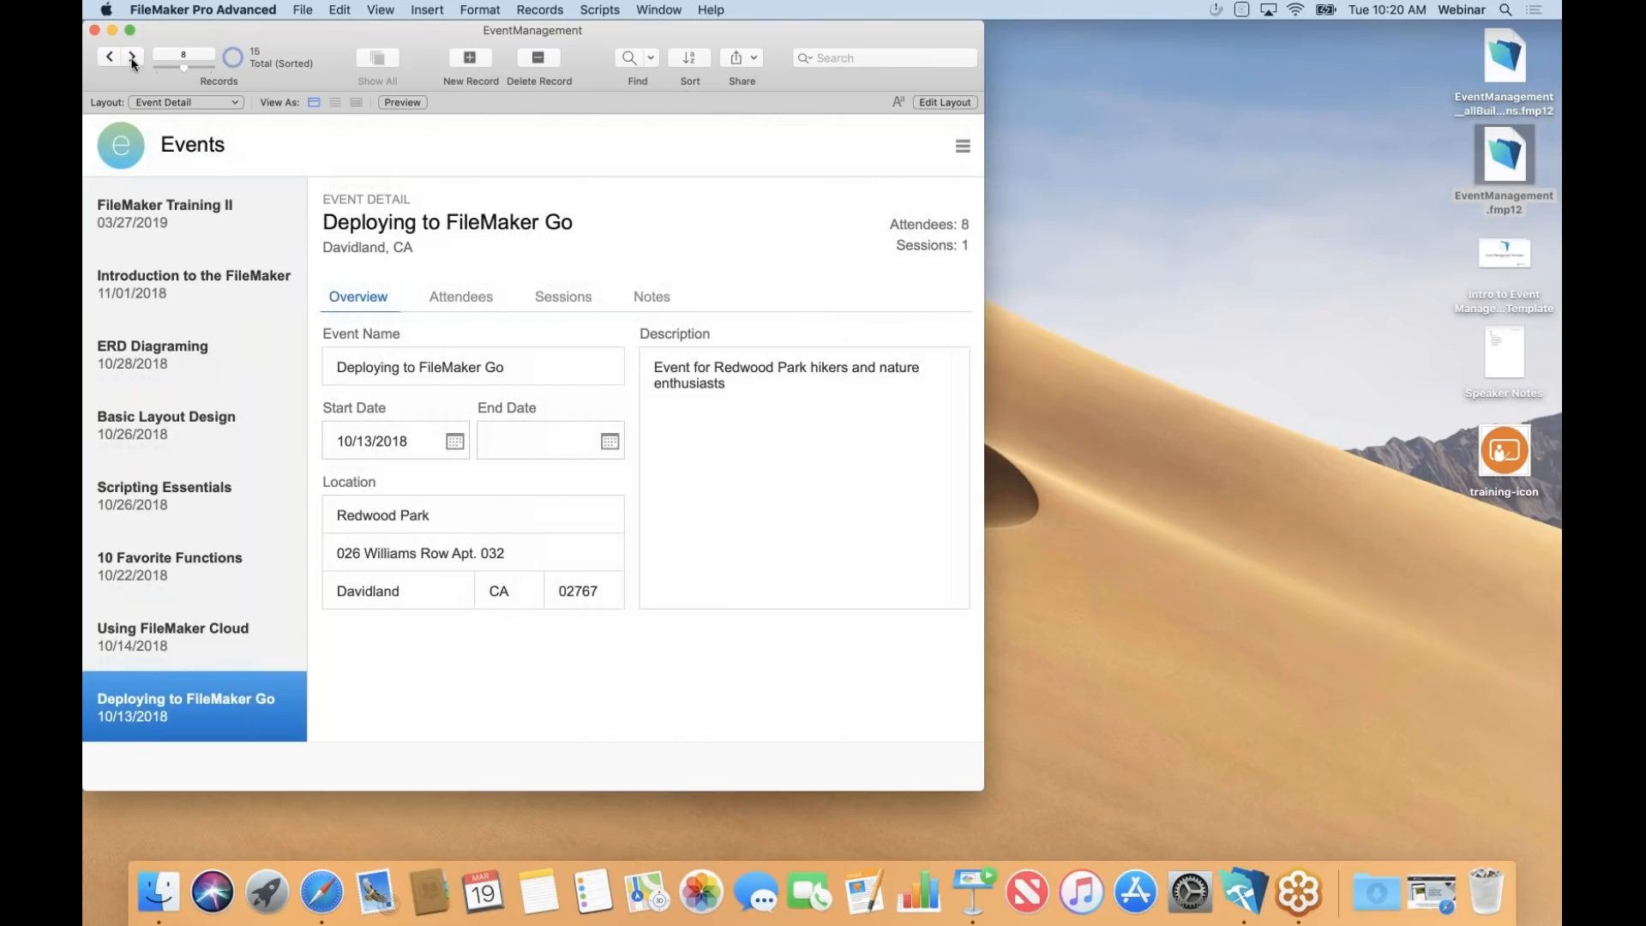
pyautogui.click(107, 57)
pyautogui.click(106, 58)
pyautogui.click(106, 58)
pyautogui.click(107, 57)
pyautogui.click(132, 58)
pyautogui.click(131, 57)
pyautogui.click(131, 57)
pyautogui.click(131, 57)
pyautogui.click(131, 58)
pyautogui.click(132, 57)
pyautogui.click(131, 58)
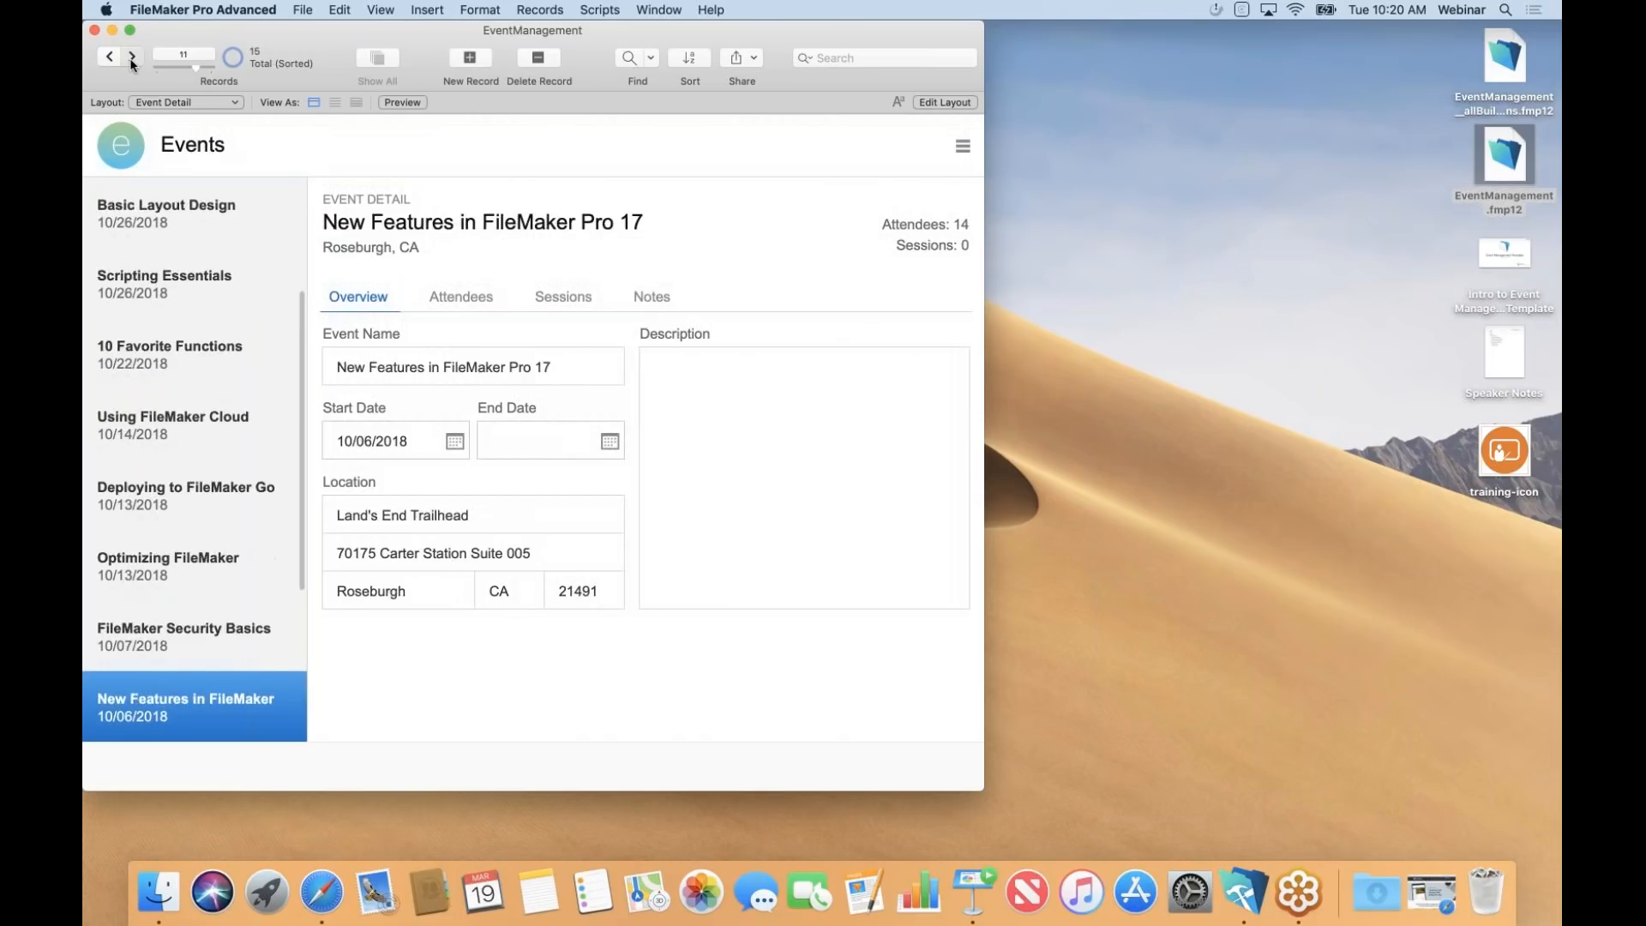
pyautogui.click(131, 57)
pyautogui.click(131, 57)
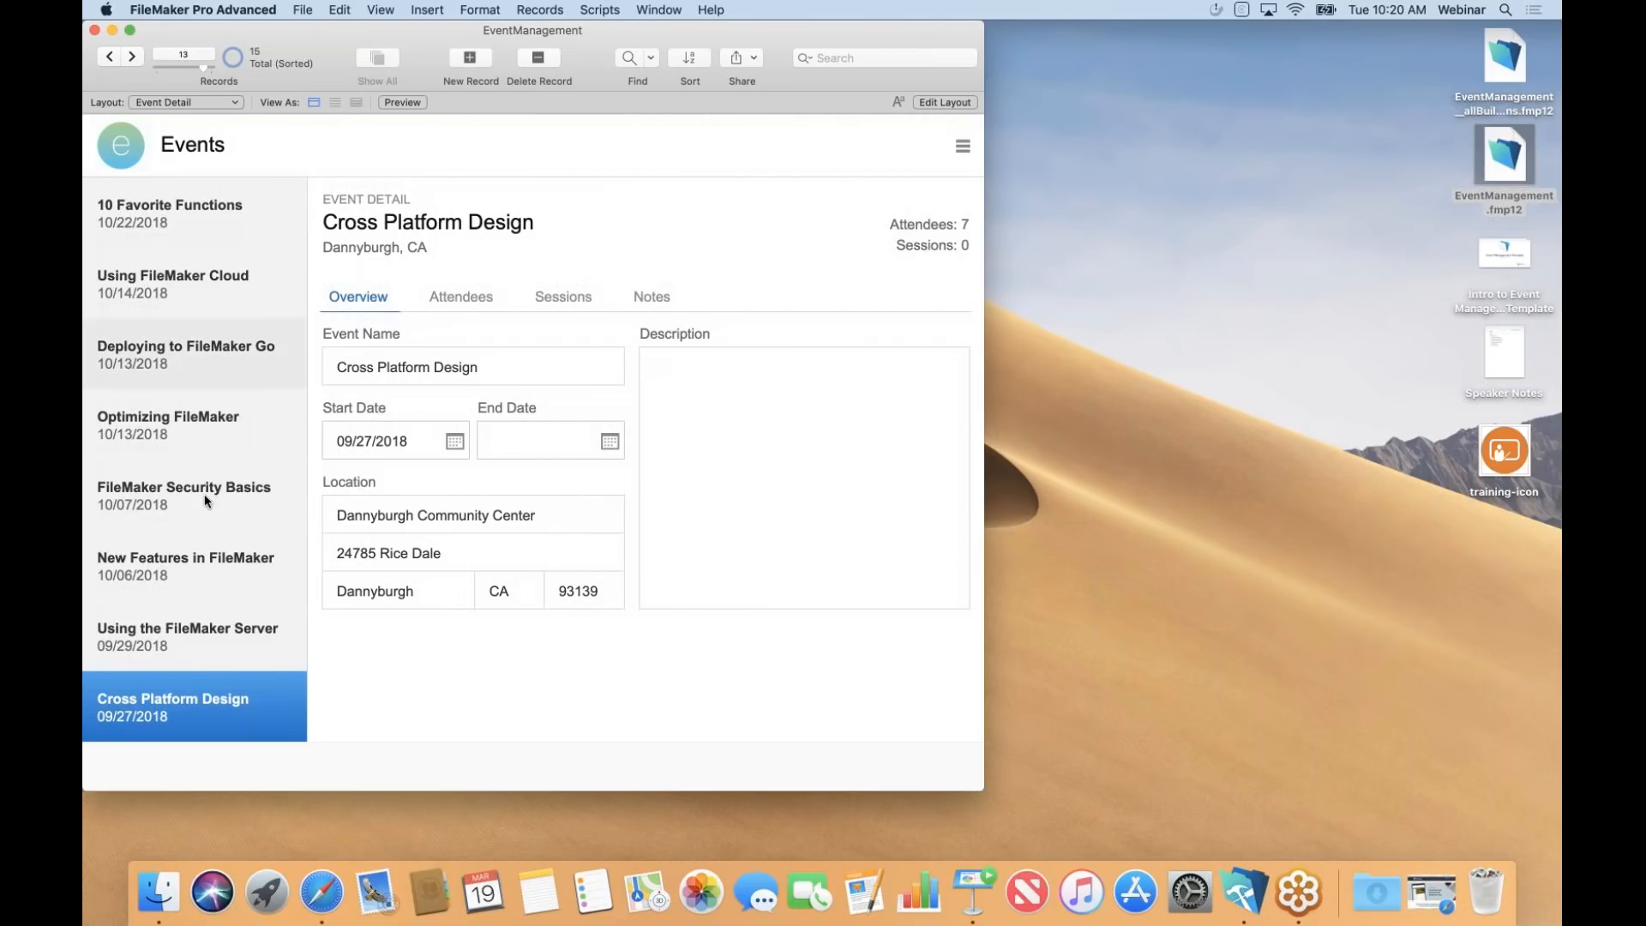
pyautogui.click(972, 894)
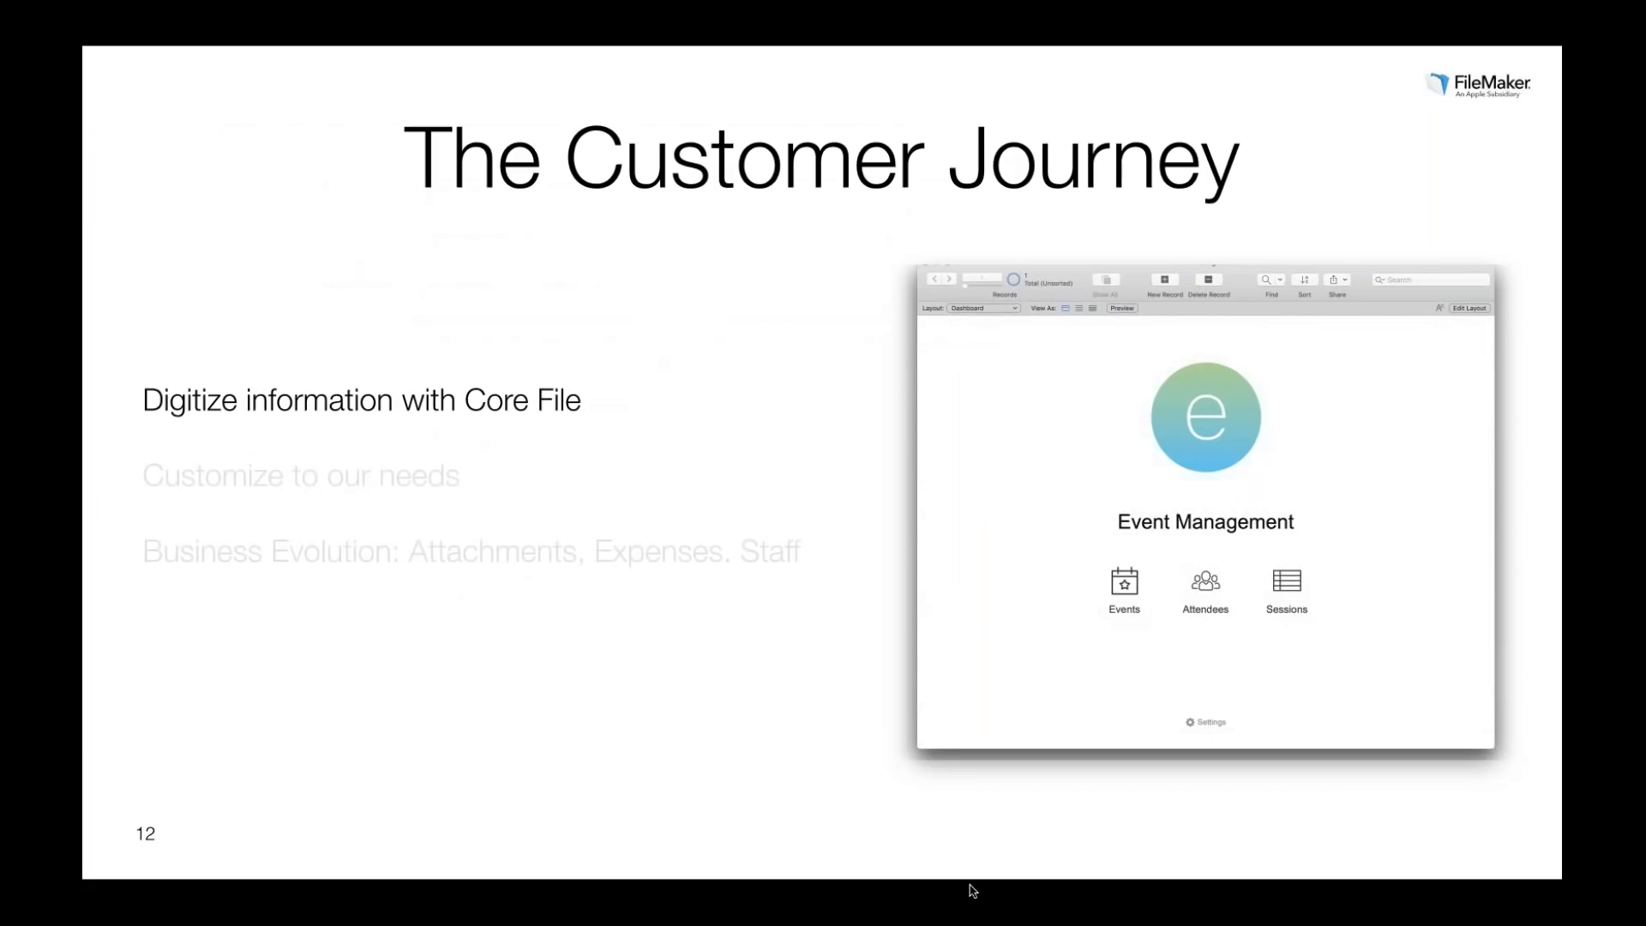
pyautogui.press('Right')
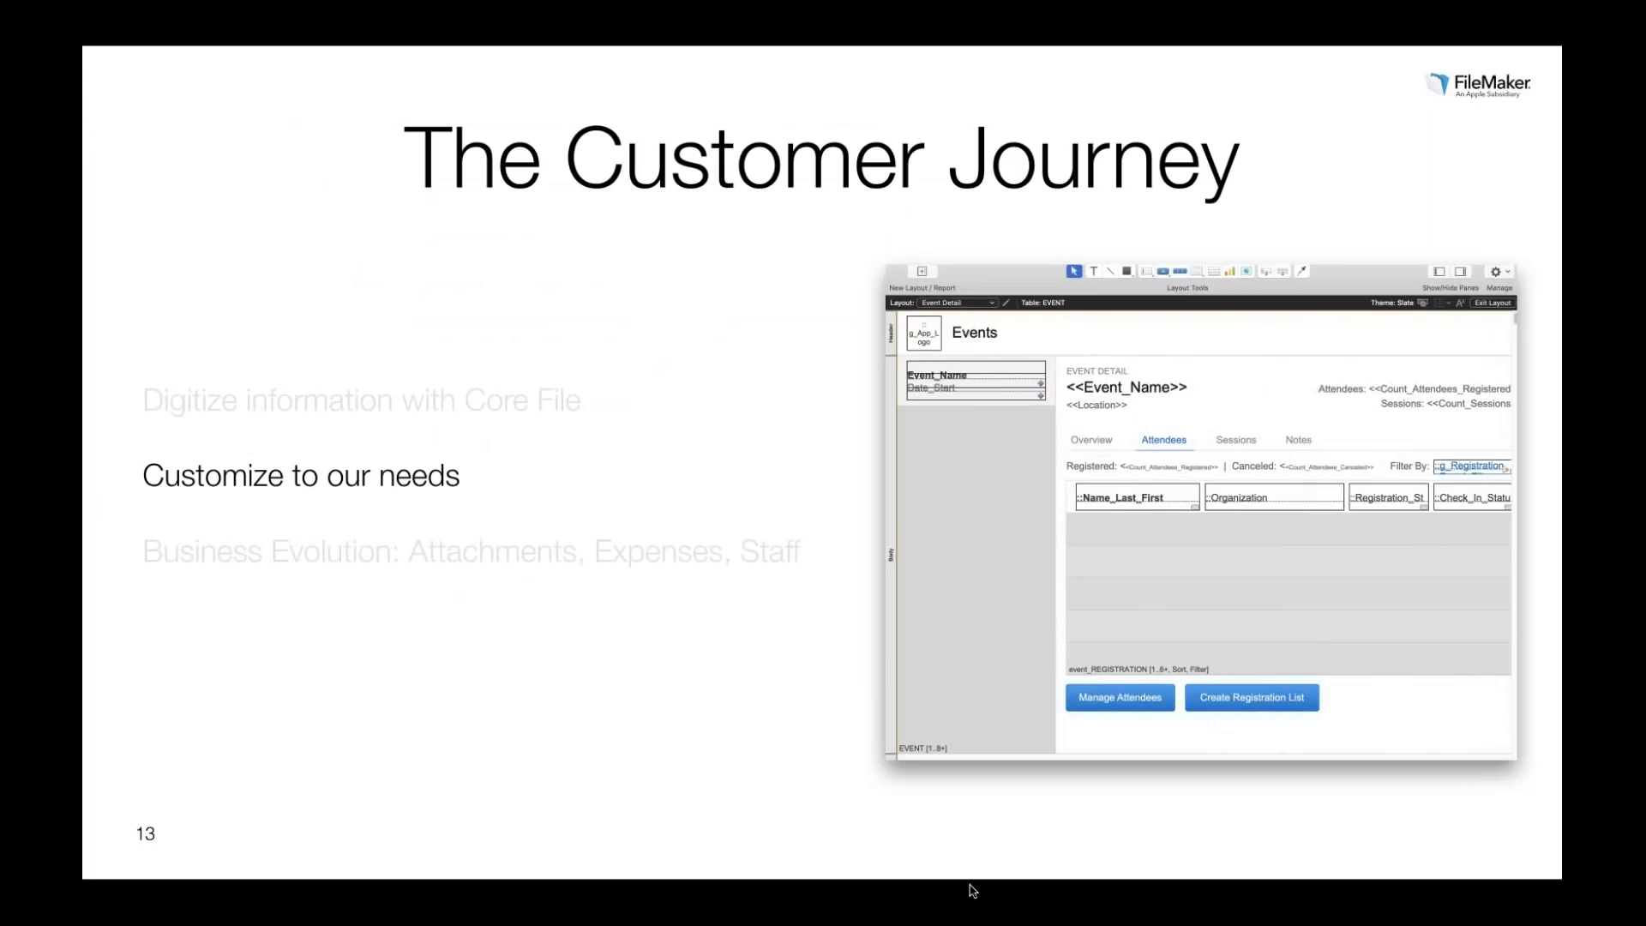
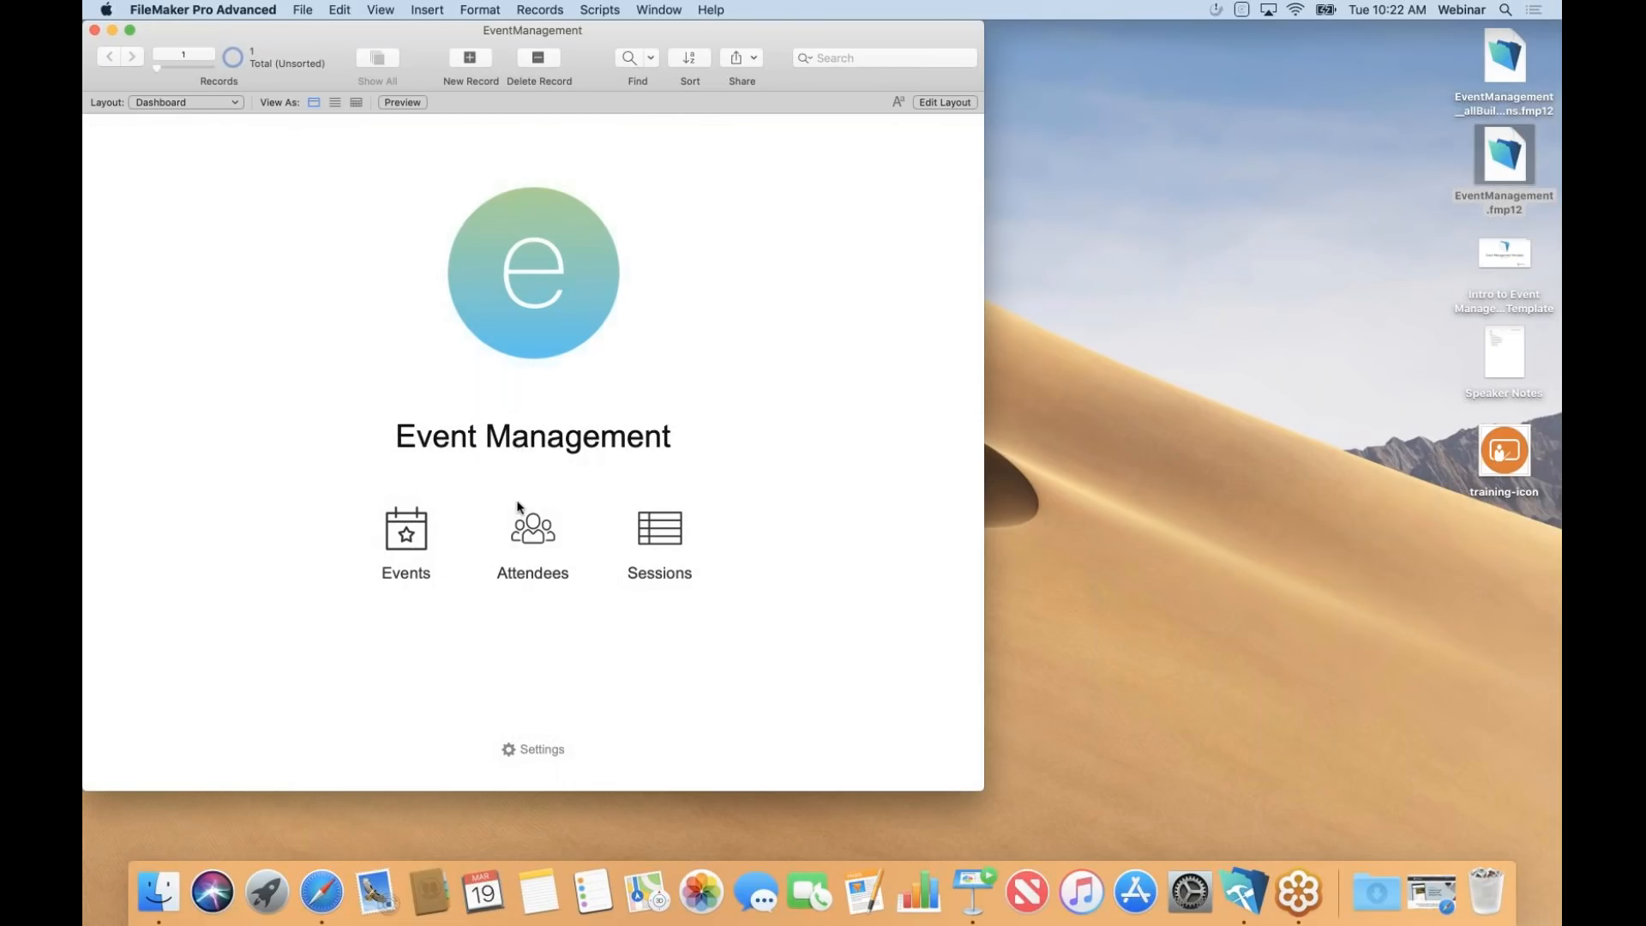
# Open FileMaker Training II from the events list, then return to the dashboard.
pyautogui.click(420, 521)
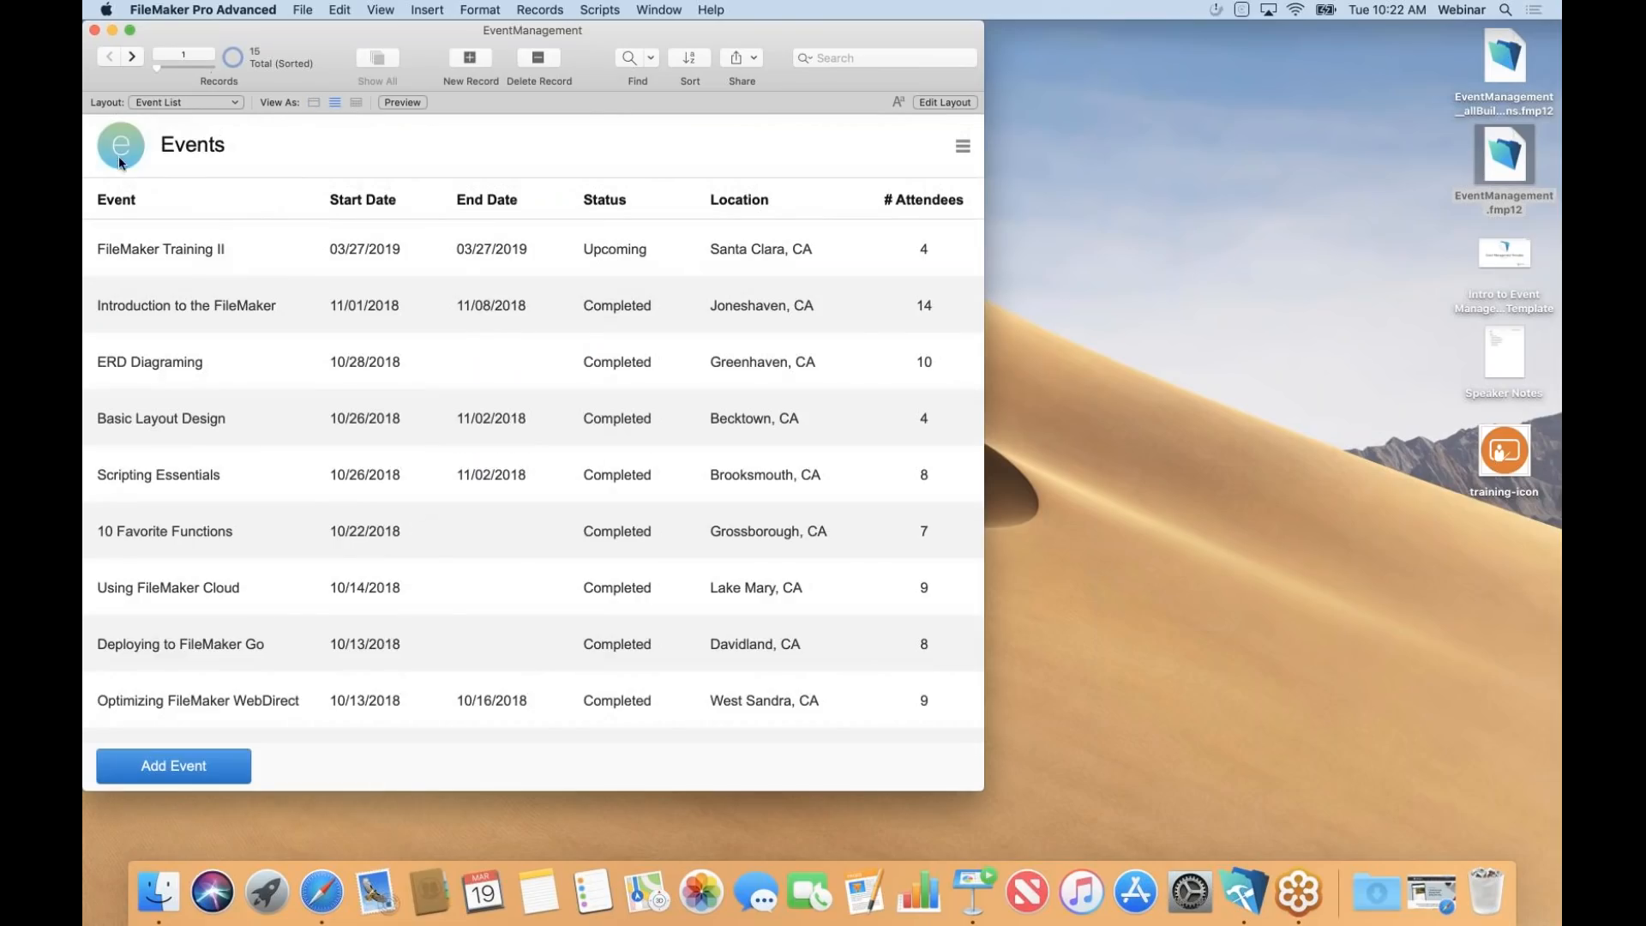
pyautogui.click(147, 253)
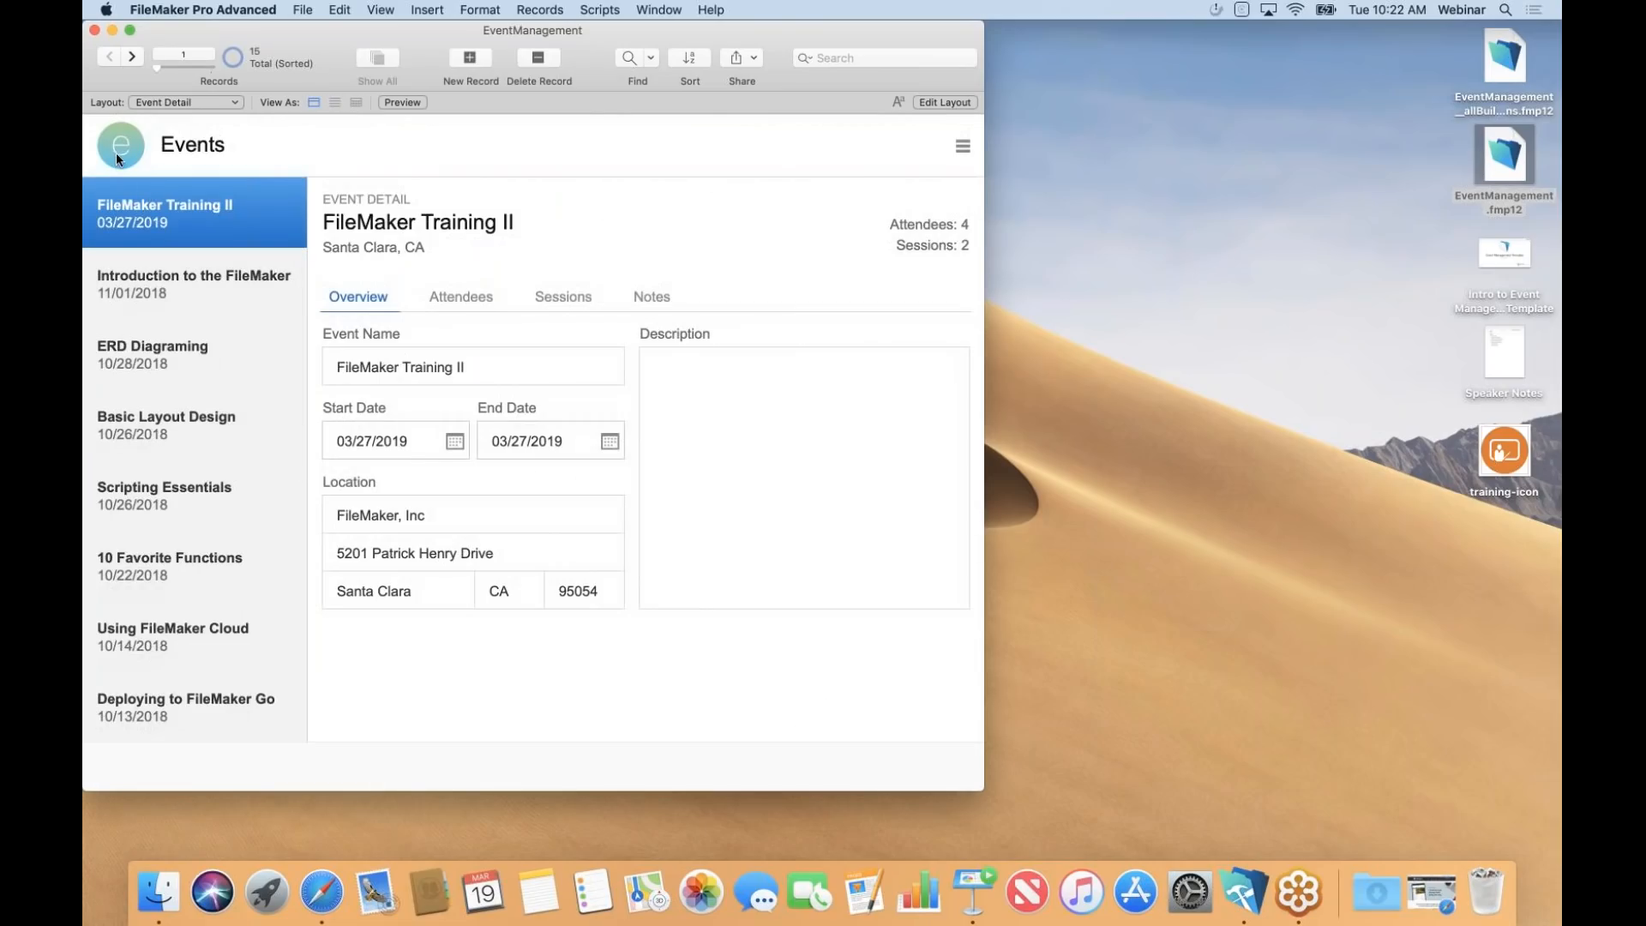
pyautogui.click(163, 105)
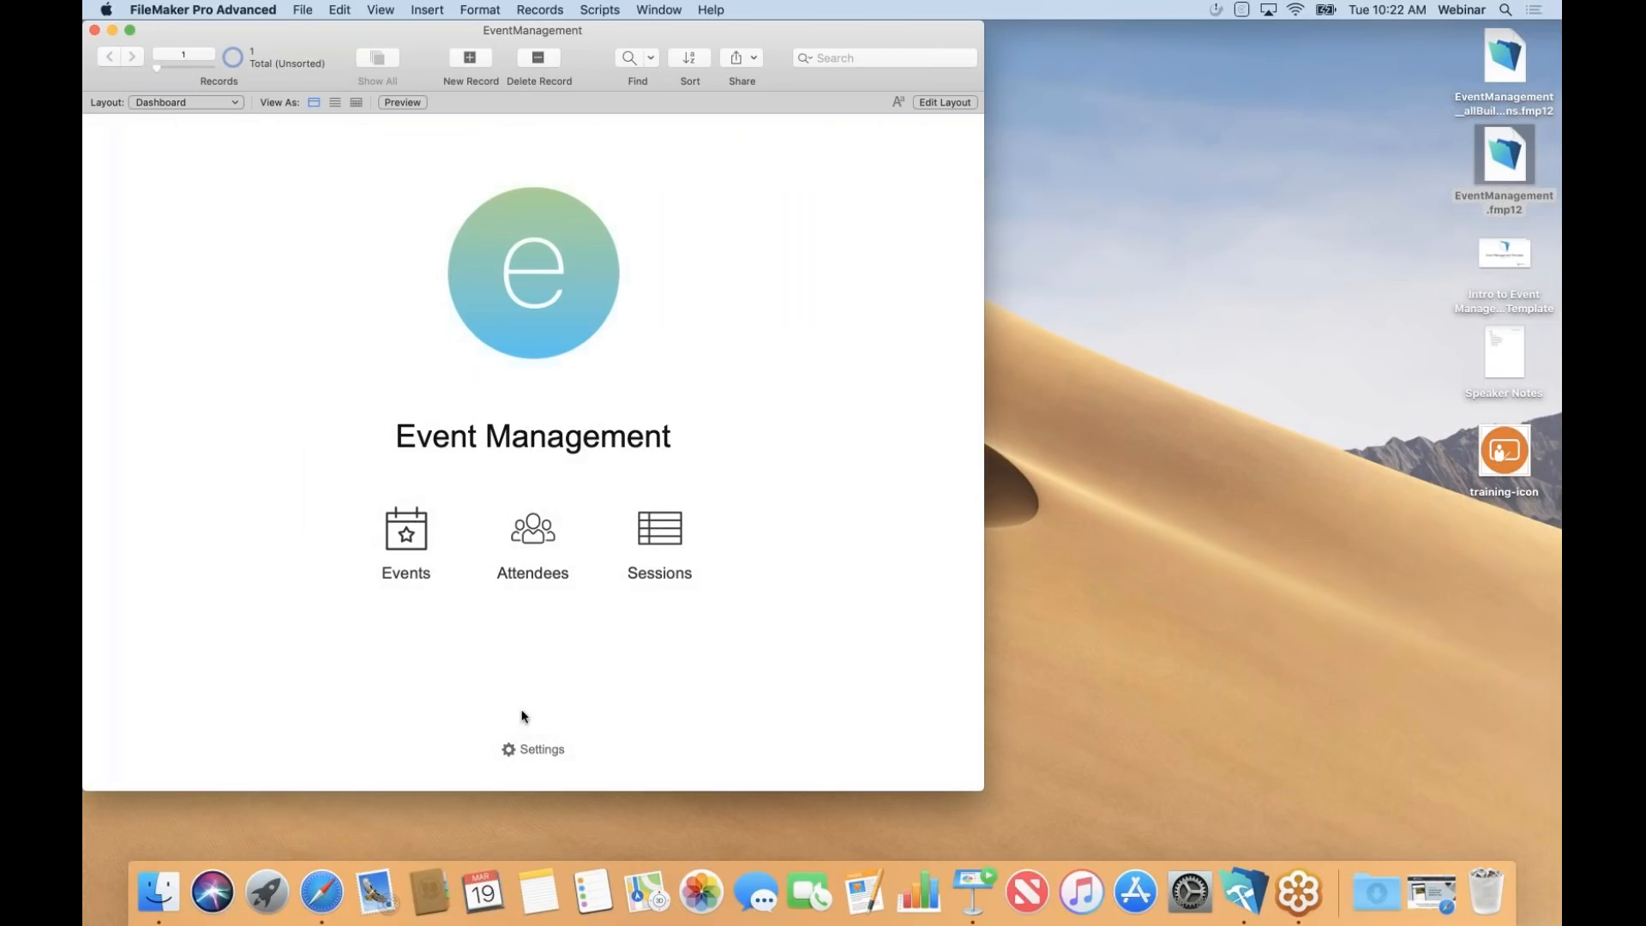
# In App Settings, replace the logo with the training-icon image from the Desktop.
pyautogui.click(517, 756)
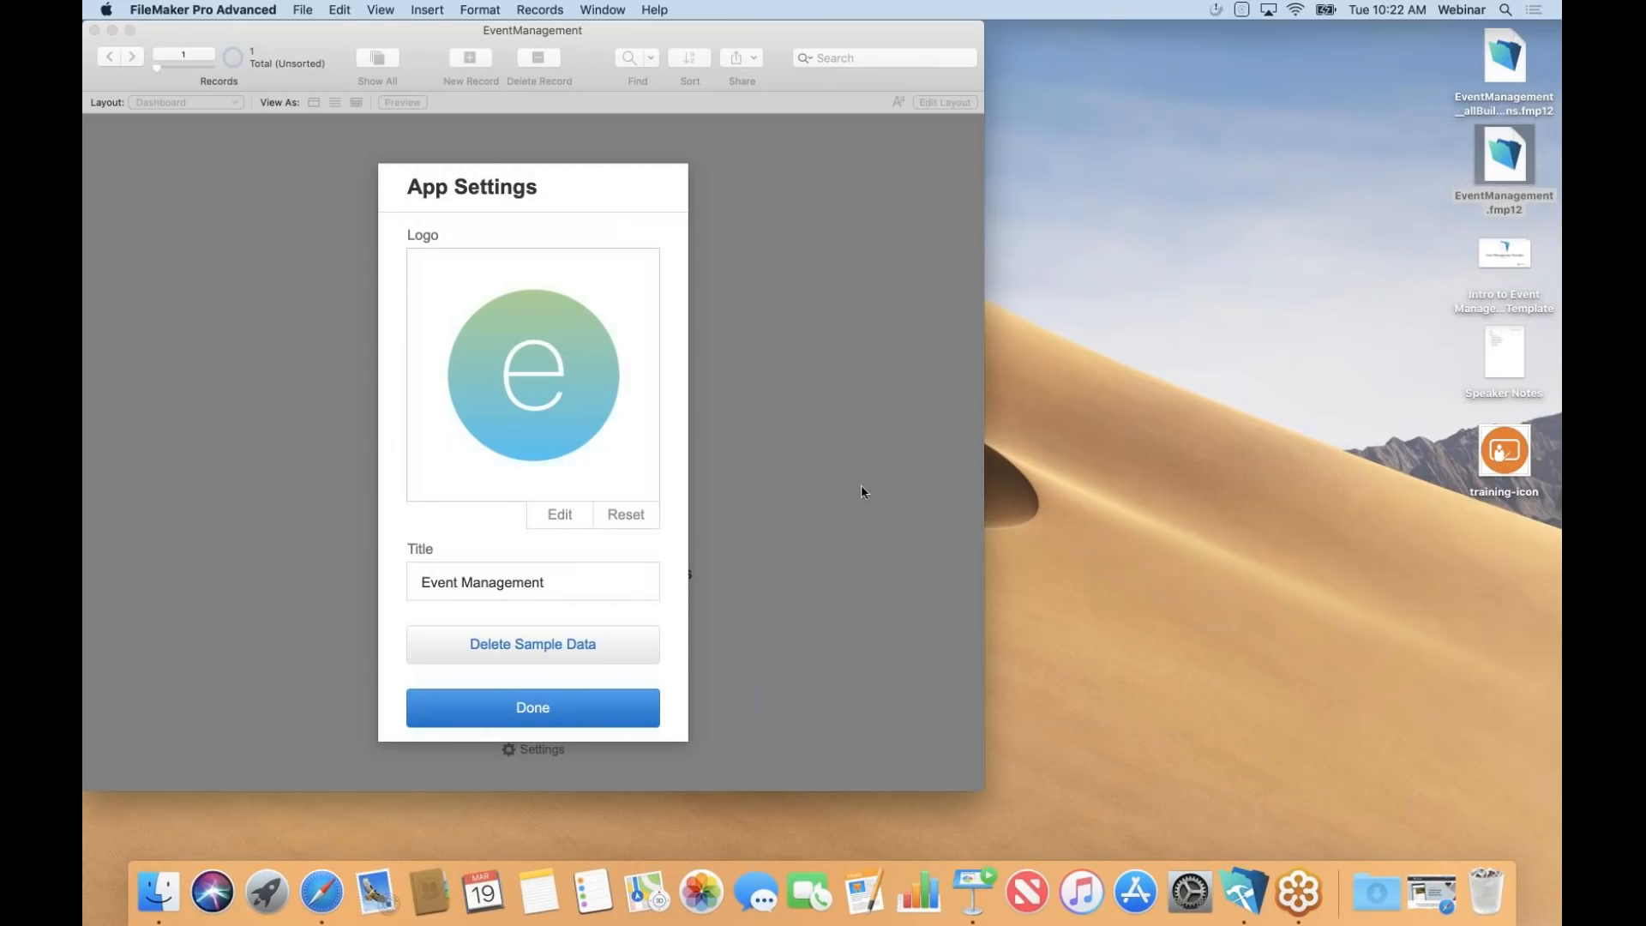
pyautogui.click(1507, 450)
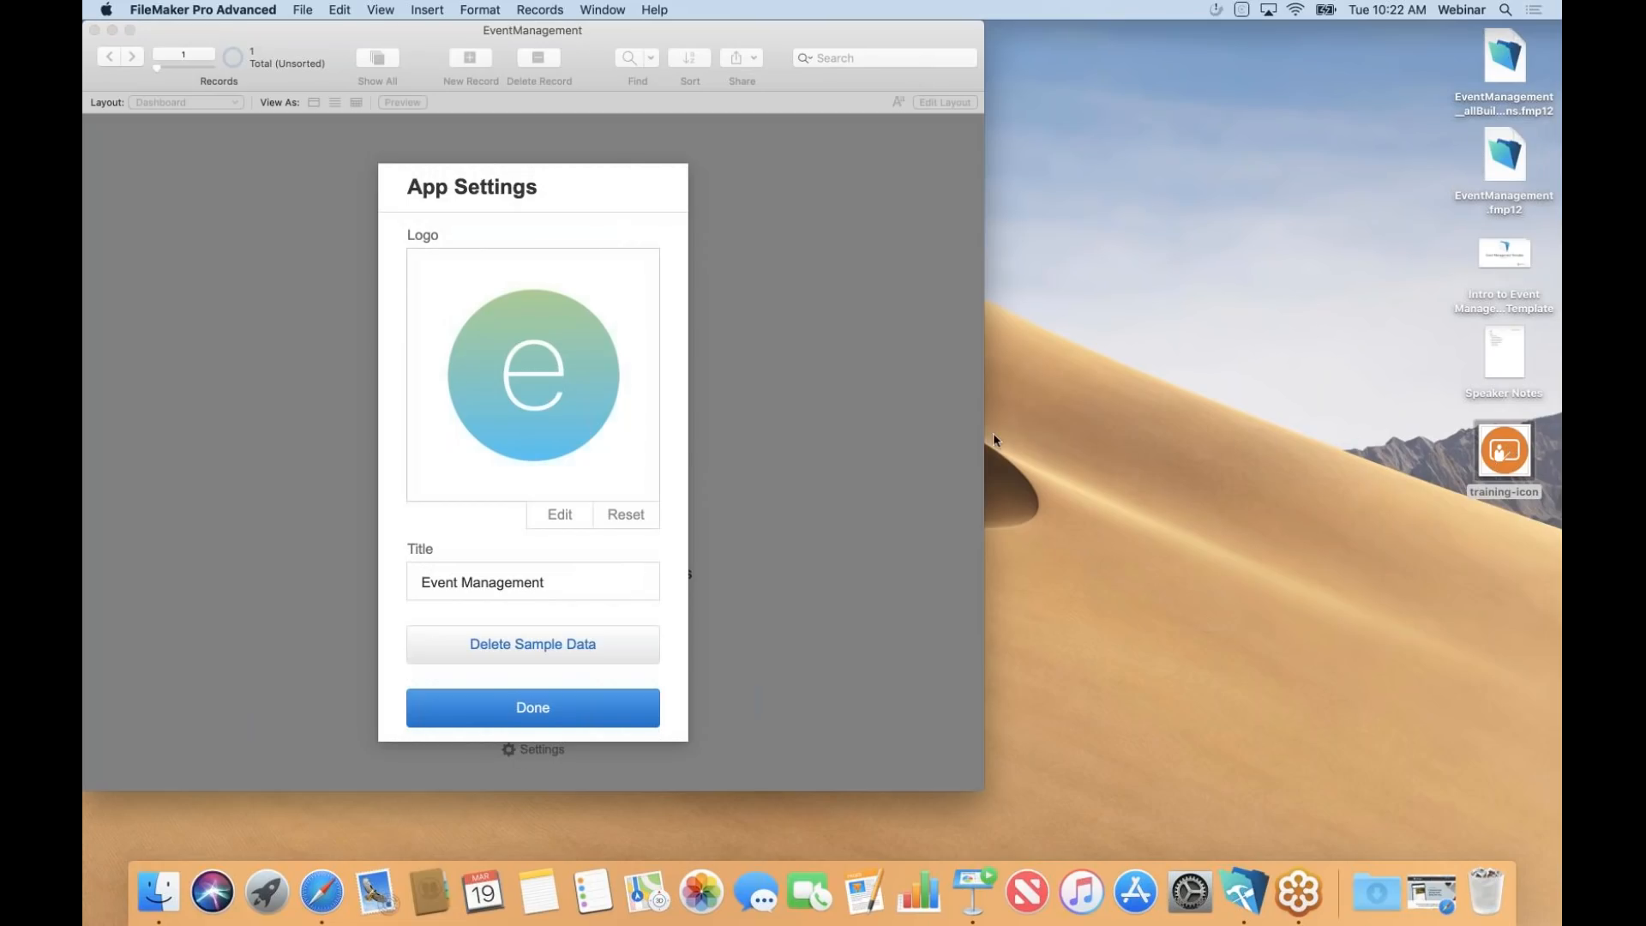
pyautogui.click(1051, 480)
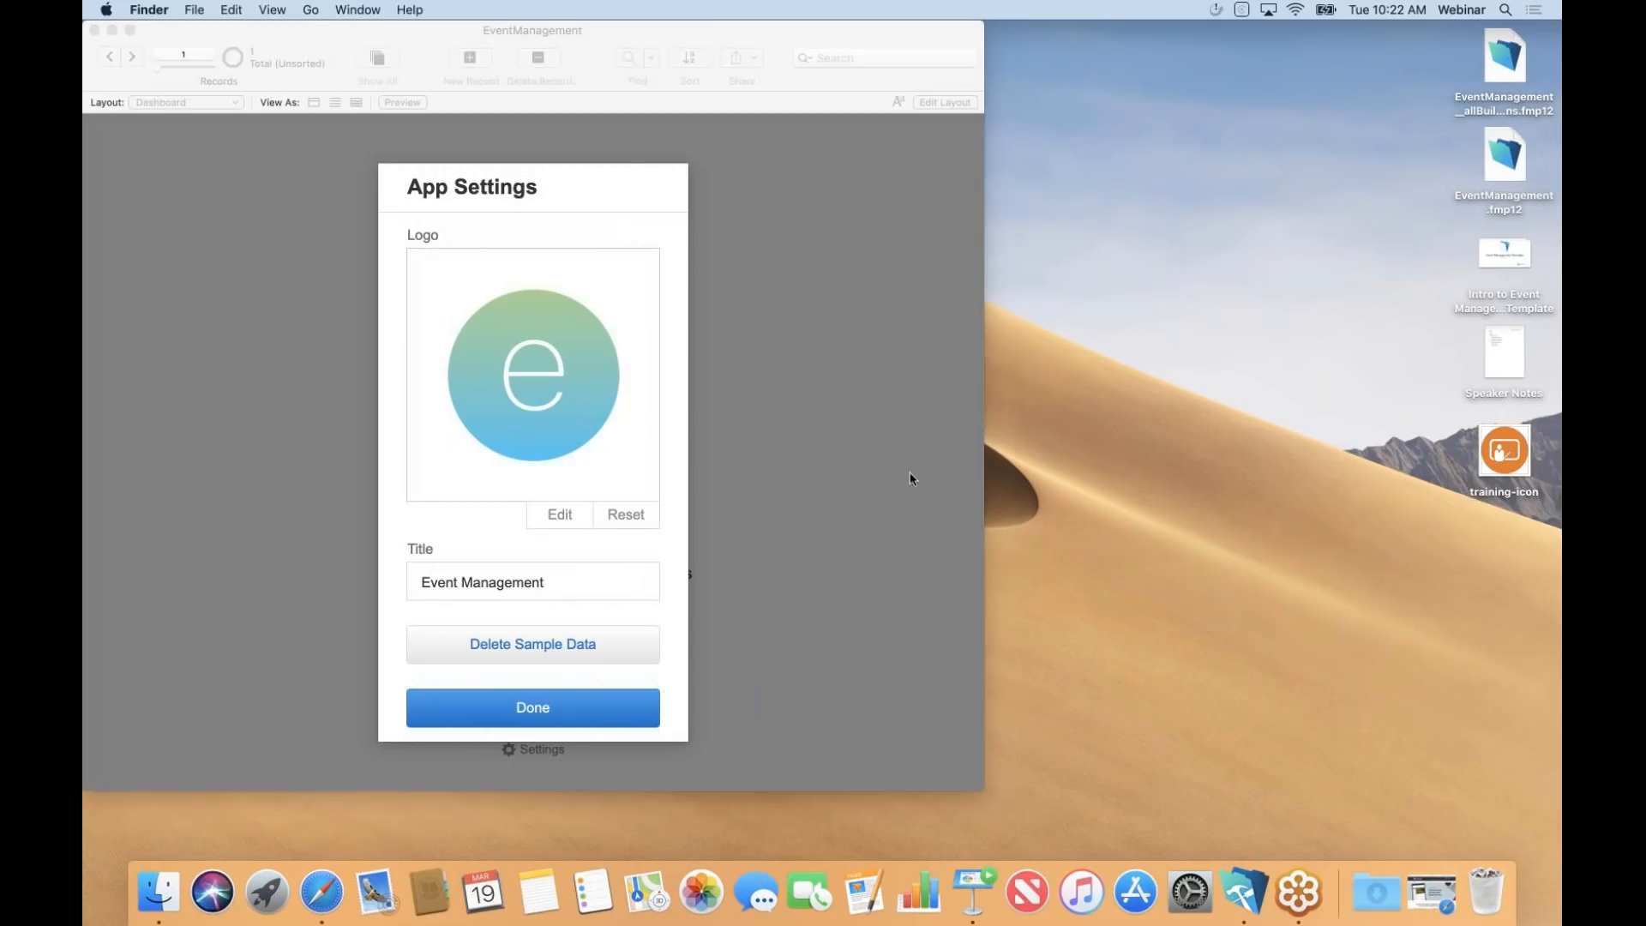
pyautogui.click(564, 435)
pyautogui.click(568, 519)
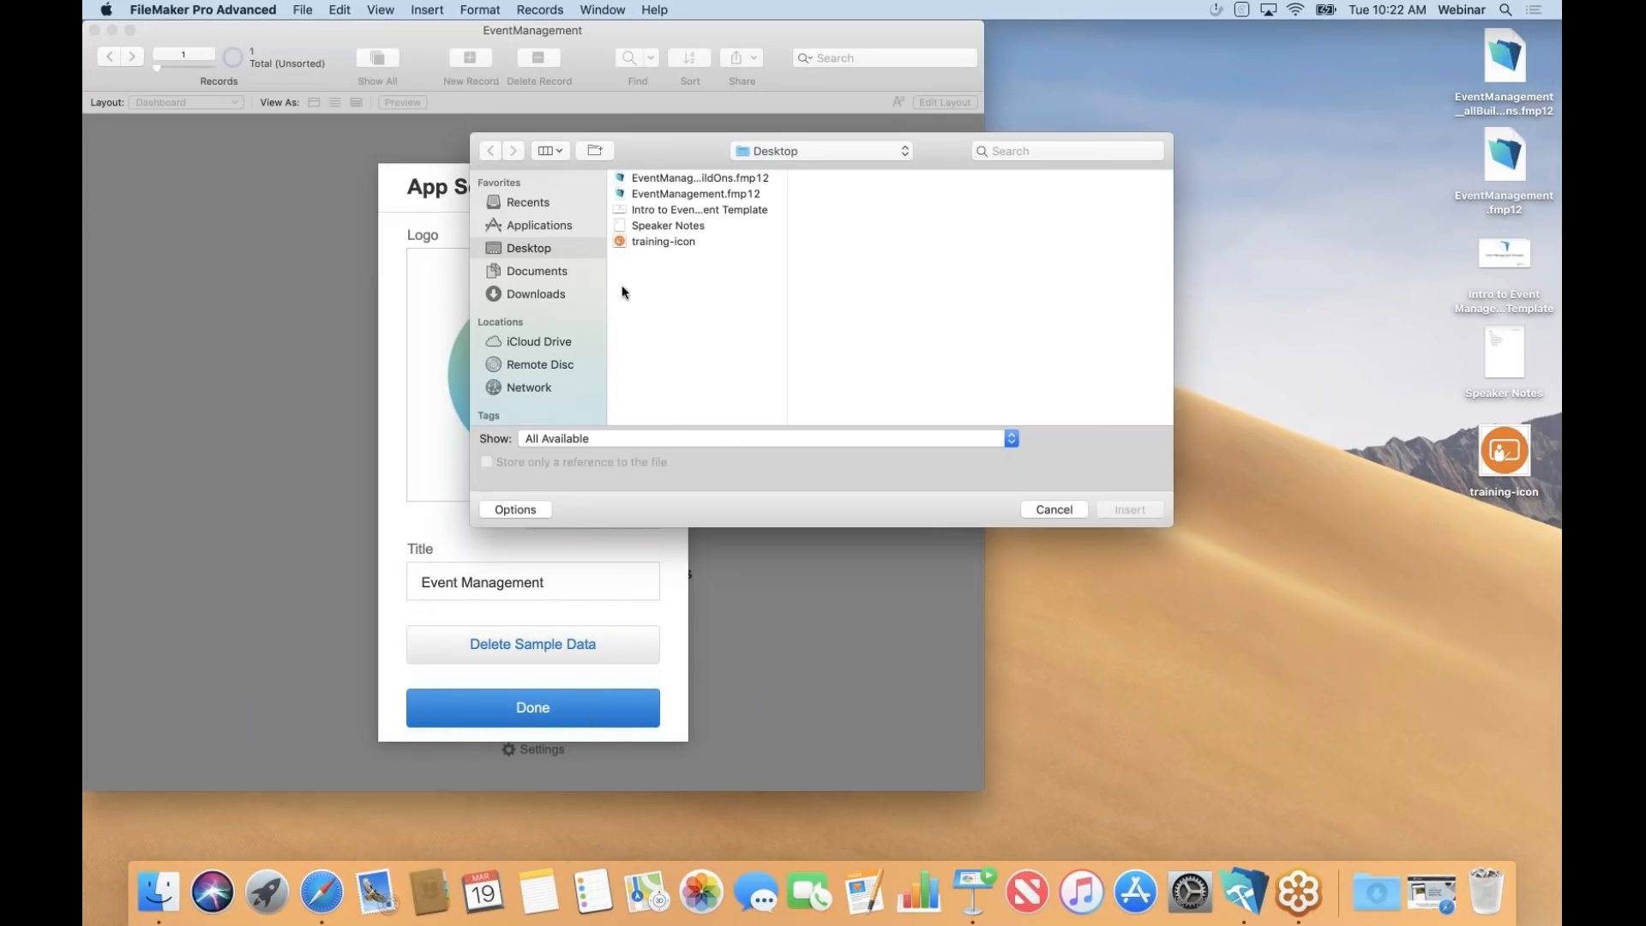
pyautogui.click(647, 244)
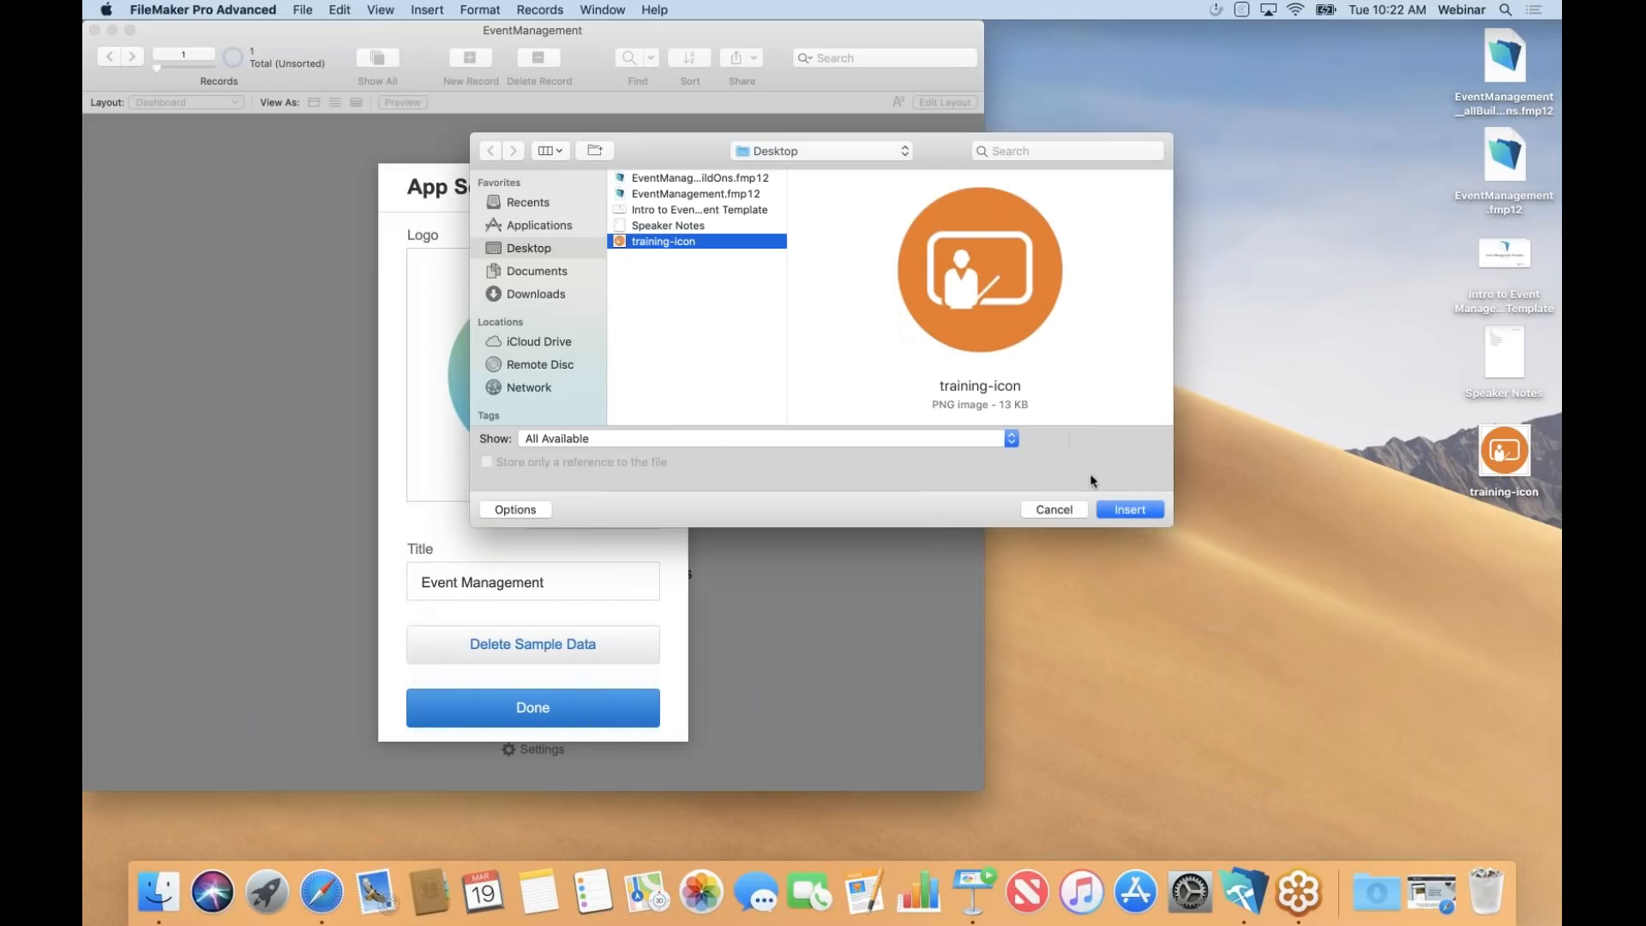
pyautogui.click(1130, 511)
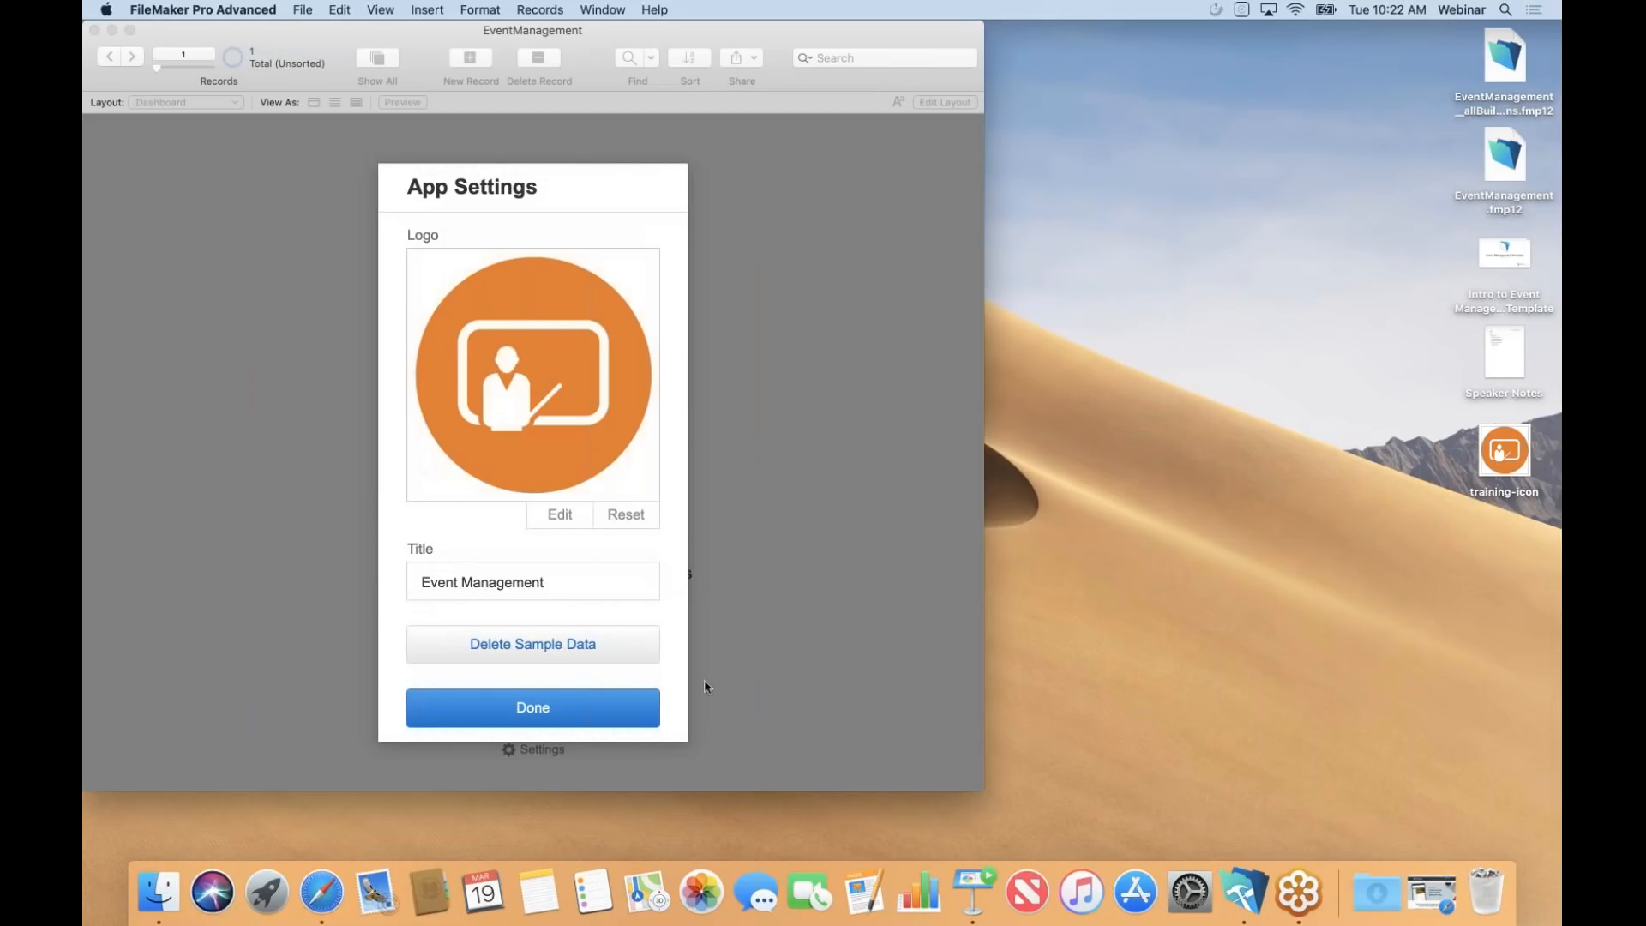
# Retitle the app from Event Management to 'FileMaker Trainng' and close App Settings with Done.
pyautogui.click(565, 584)
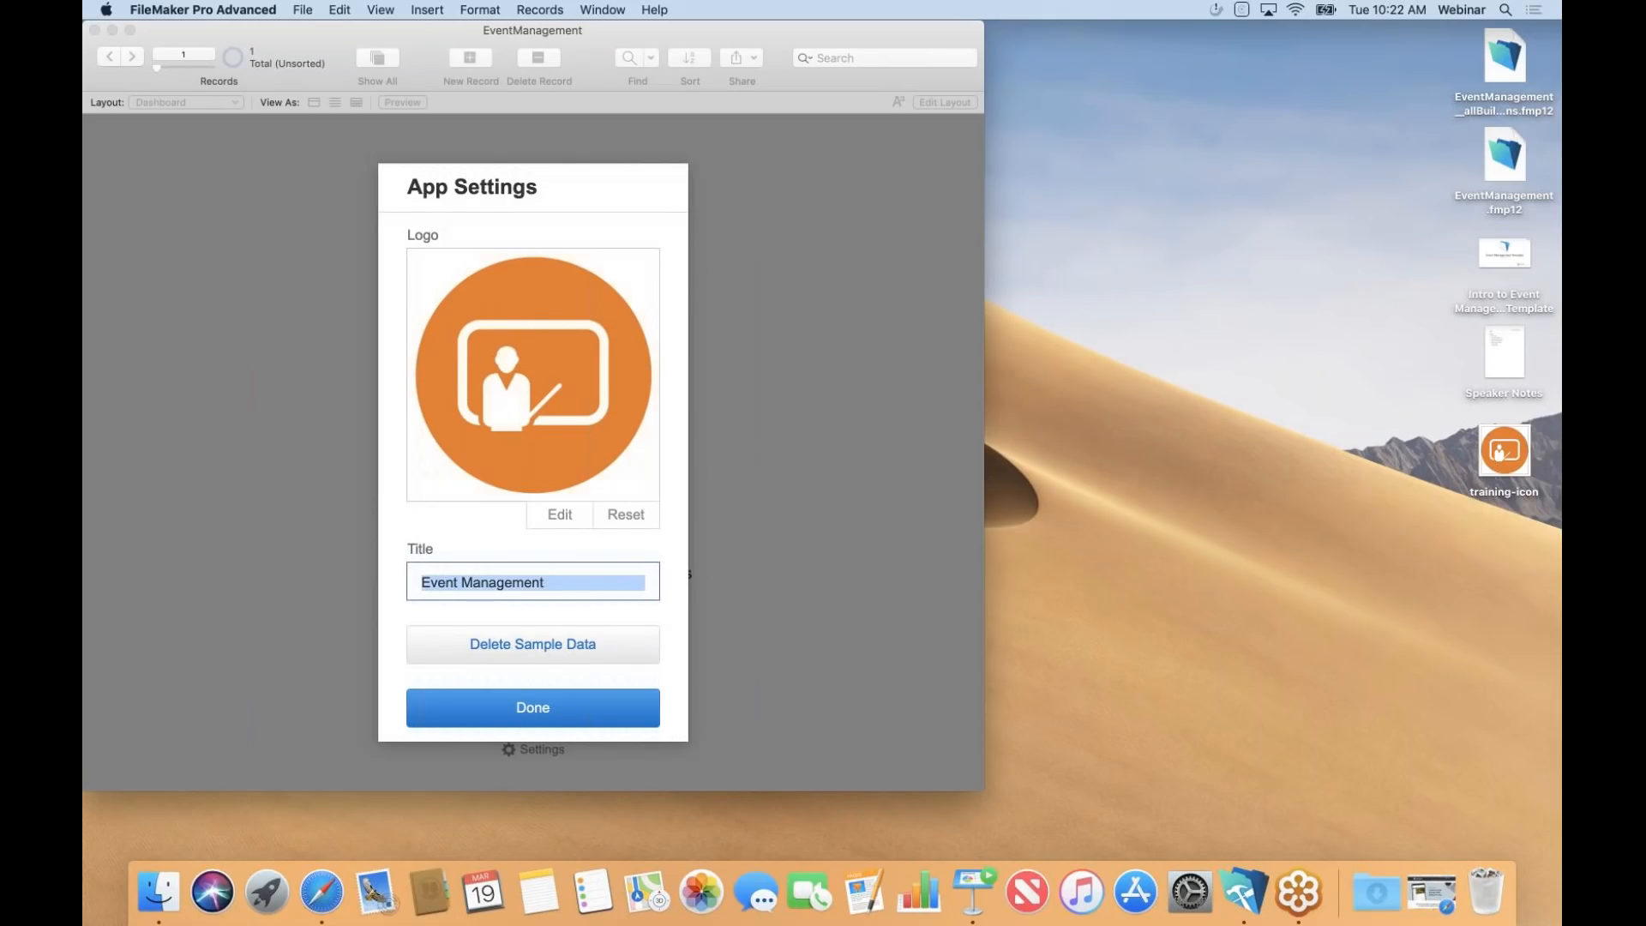
pyautogui.write('File')
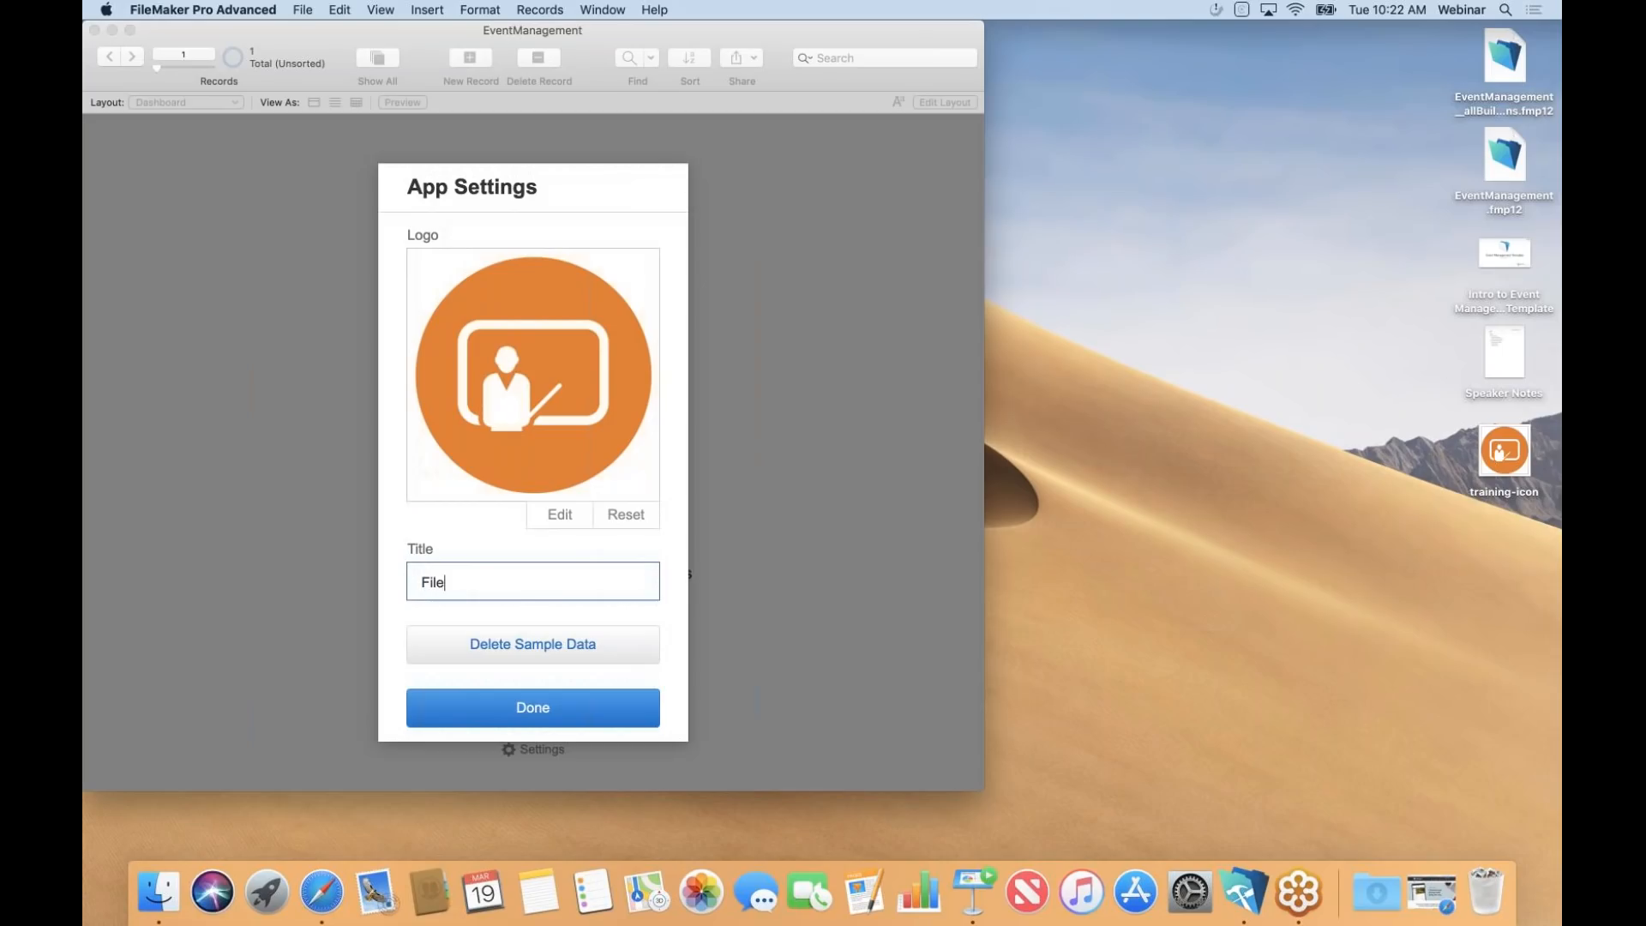
pyautogui.write('Maker Traininbg')
pyautogui.press('BackSpace')
pyautogui.press('BackSpace')
pyautogui.press('BackSpace')
pyautogui.press('BackSpace')
pyautogui.write('ng')
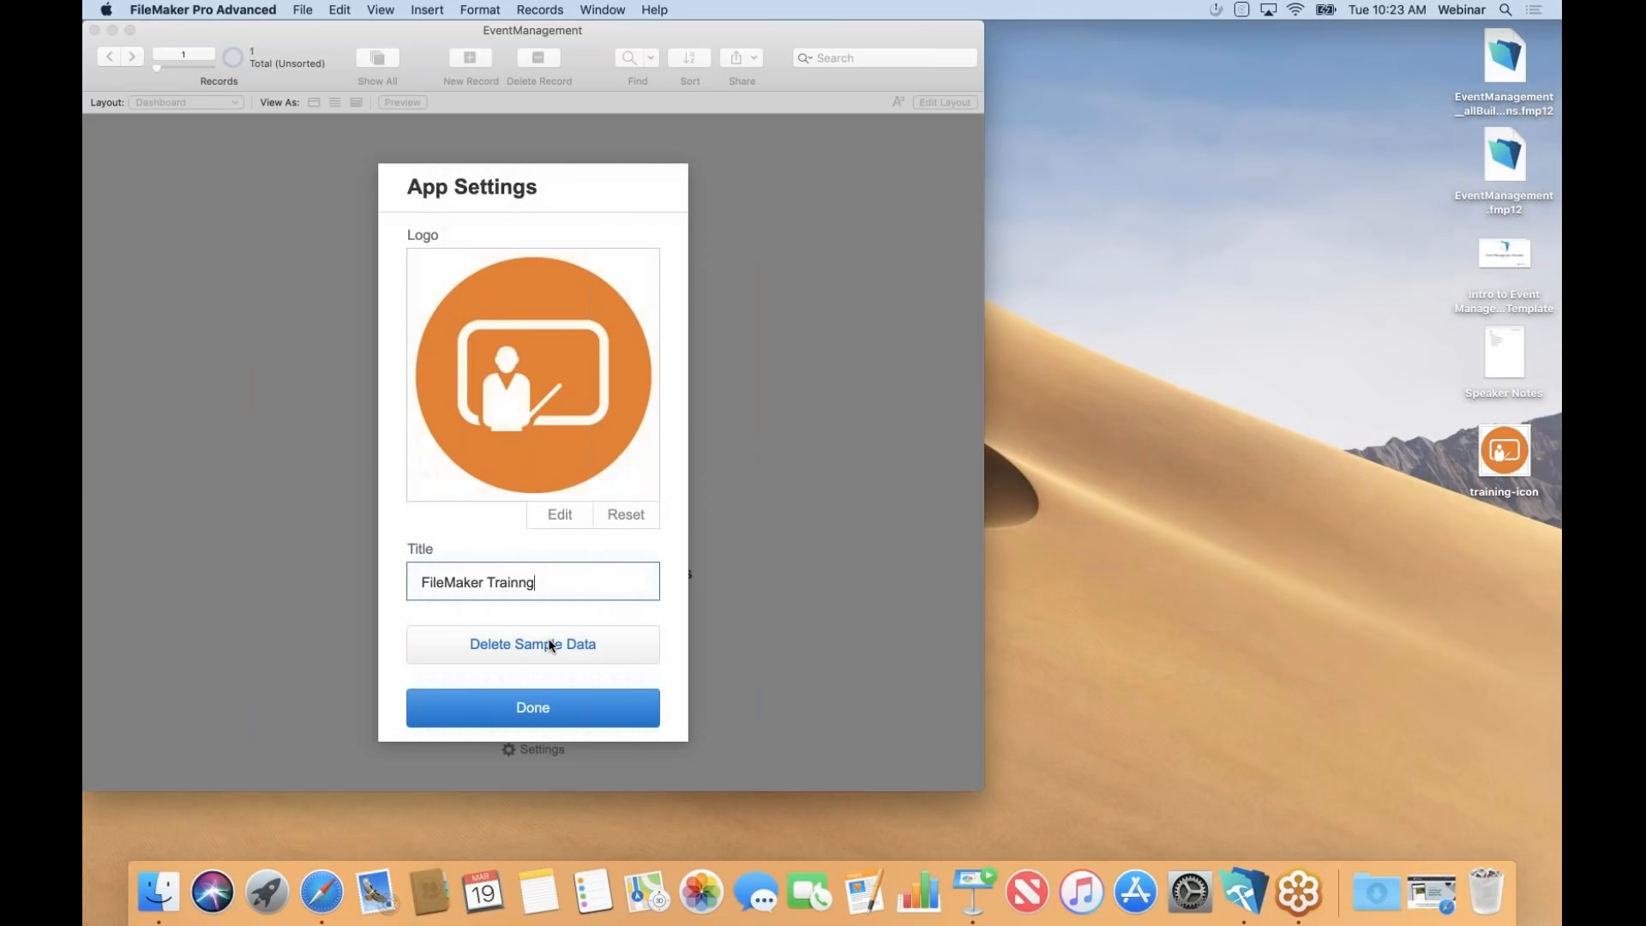
pyautogui.click(544, 720)
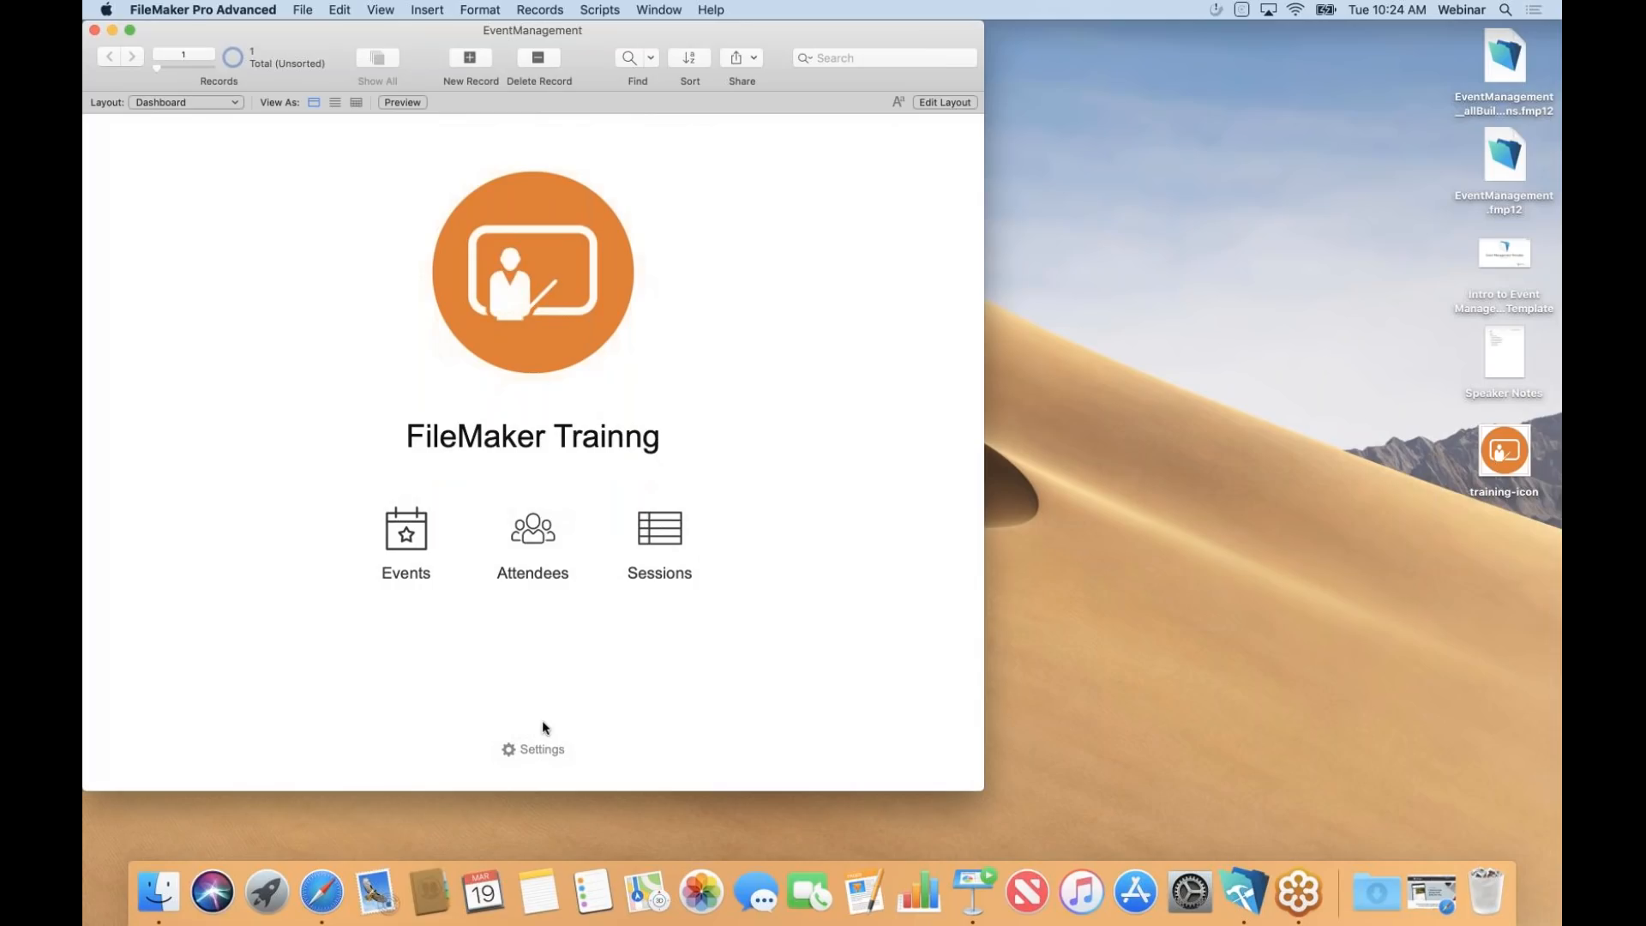
# Open the Events list from the dashboard and enter Layout mode on Event List.
pyautogui.click(408, 541)
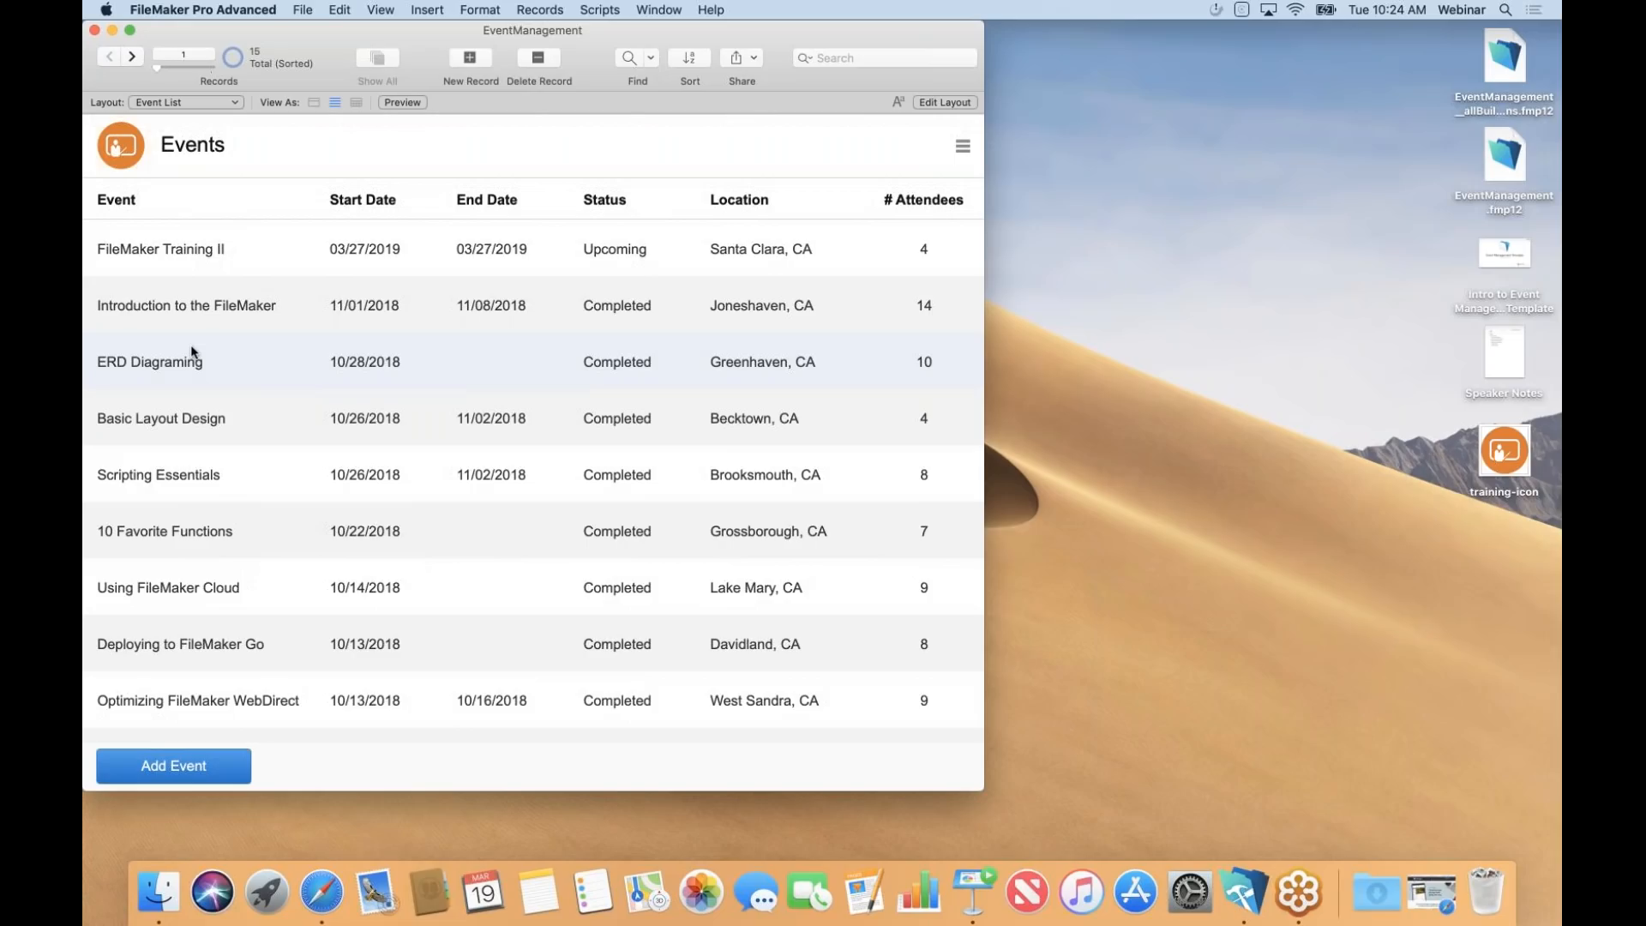
pyautogui.click(944, 101)
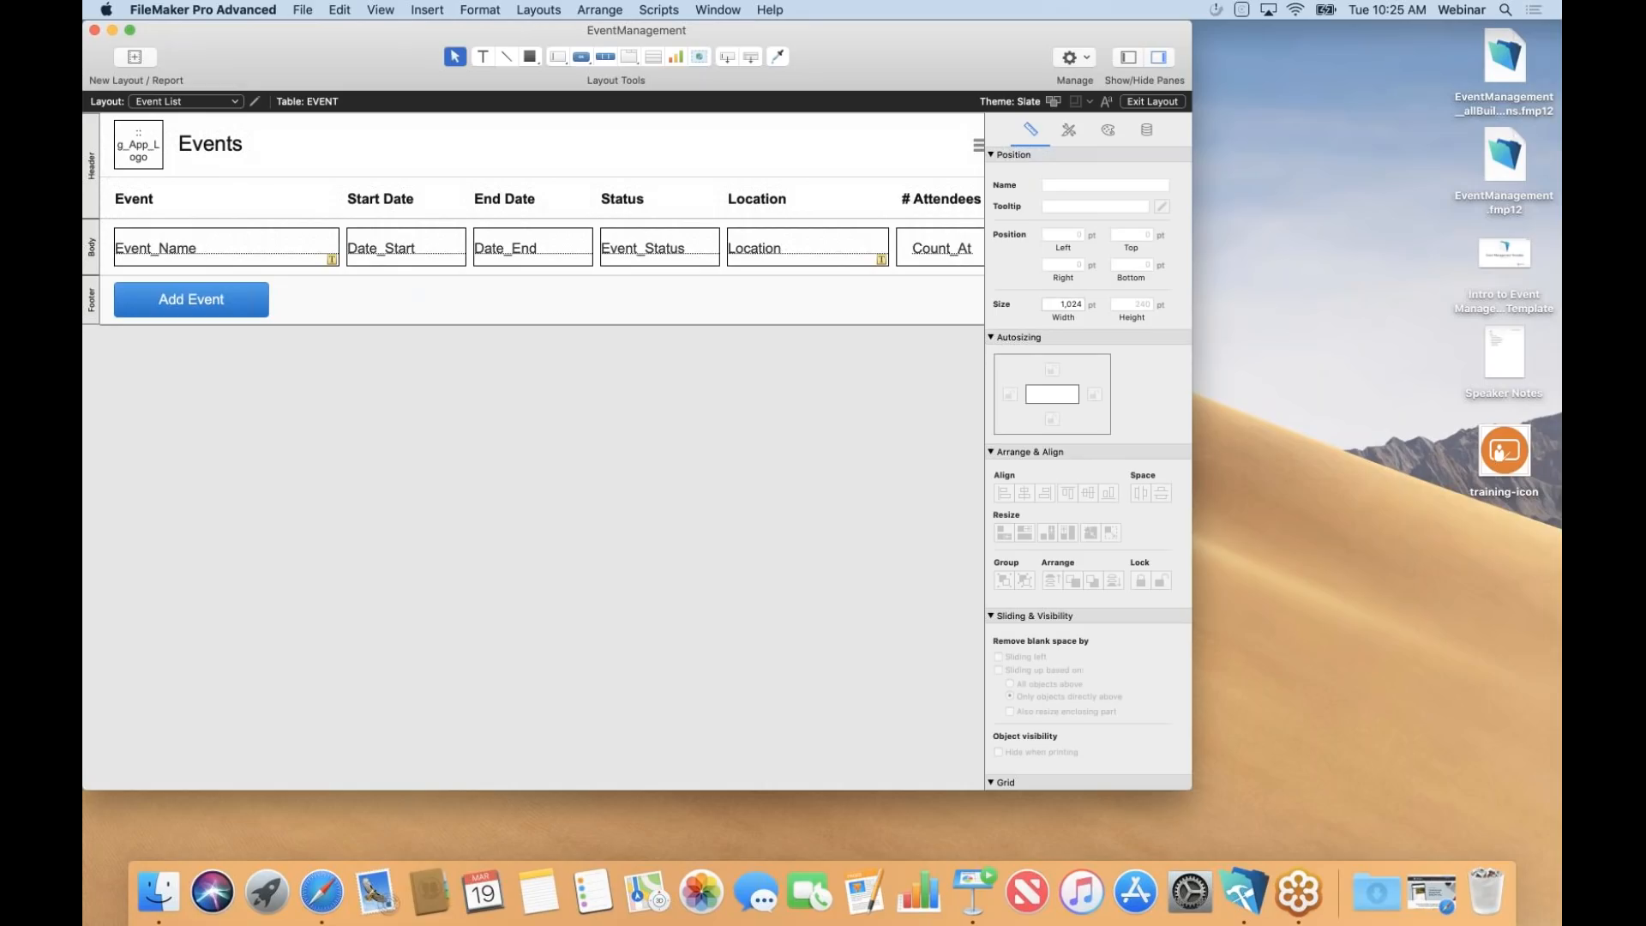
# Switch to the Blank | Desktop - Detail layout, then to Blank | Desktop - List.
pyautogui.click(235, 104)
pyautogui.moveTo(214, 130)
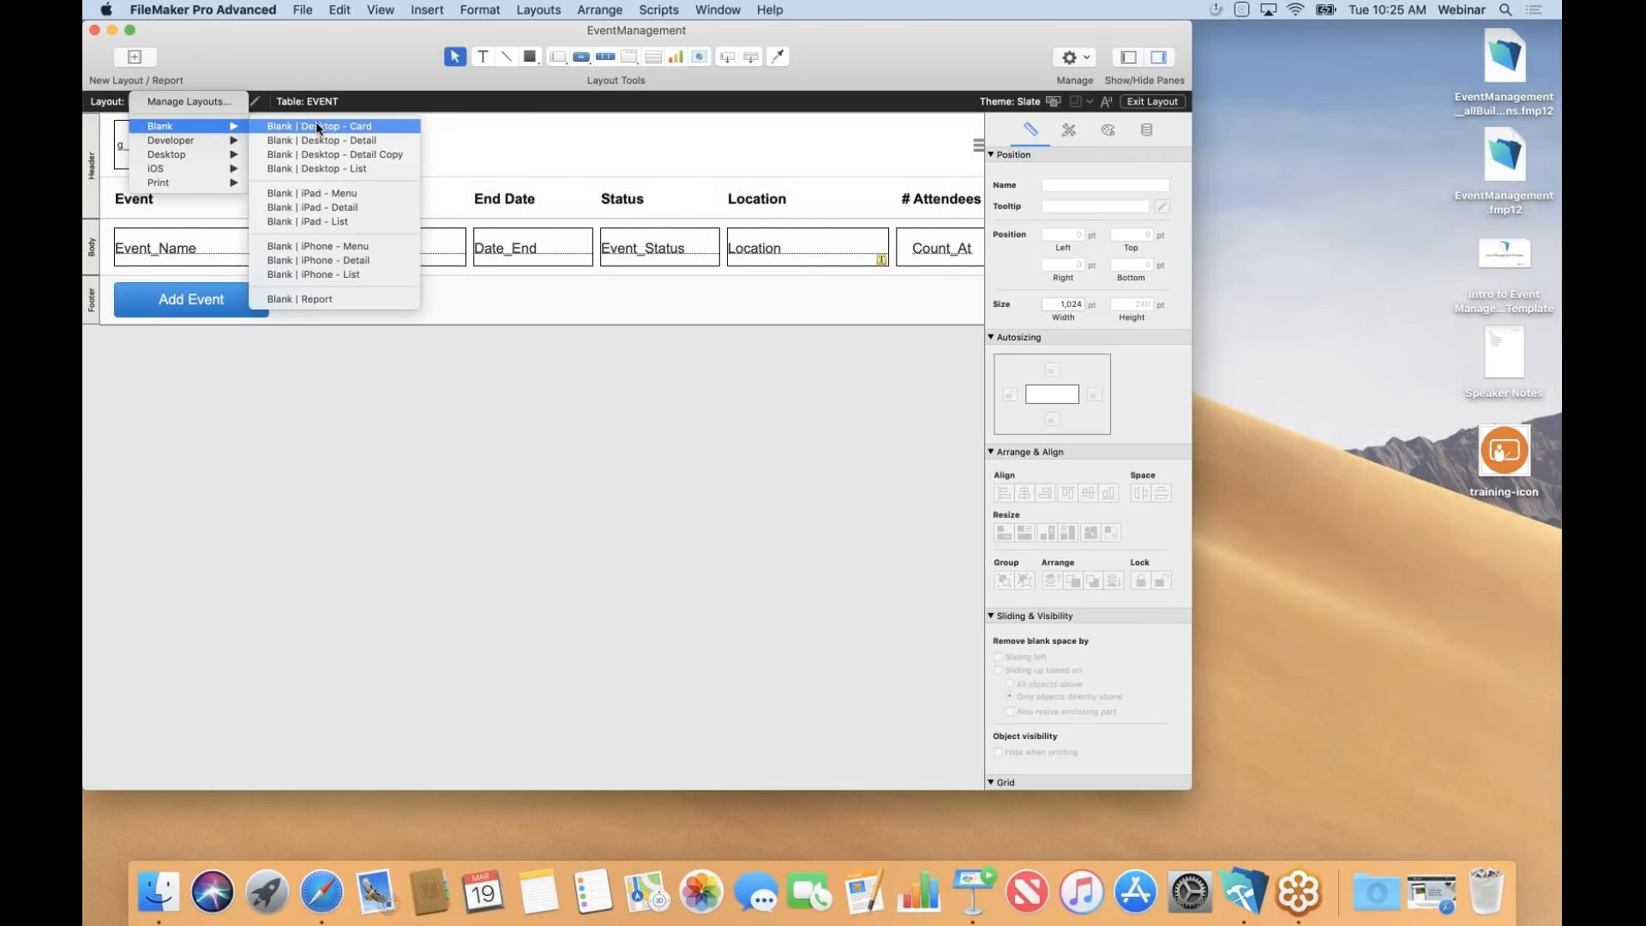
pyautogui.click(327, 140)
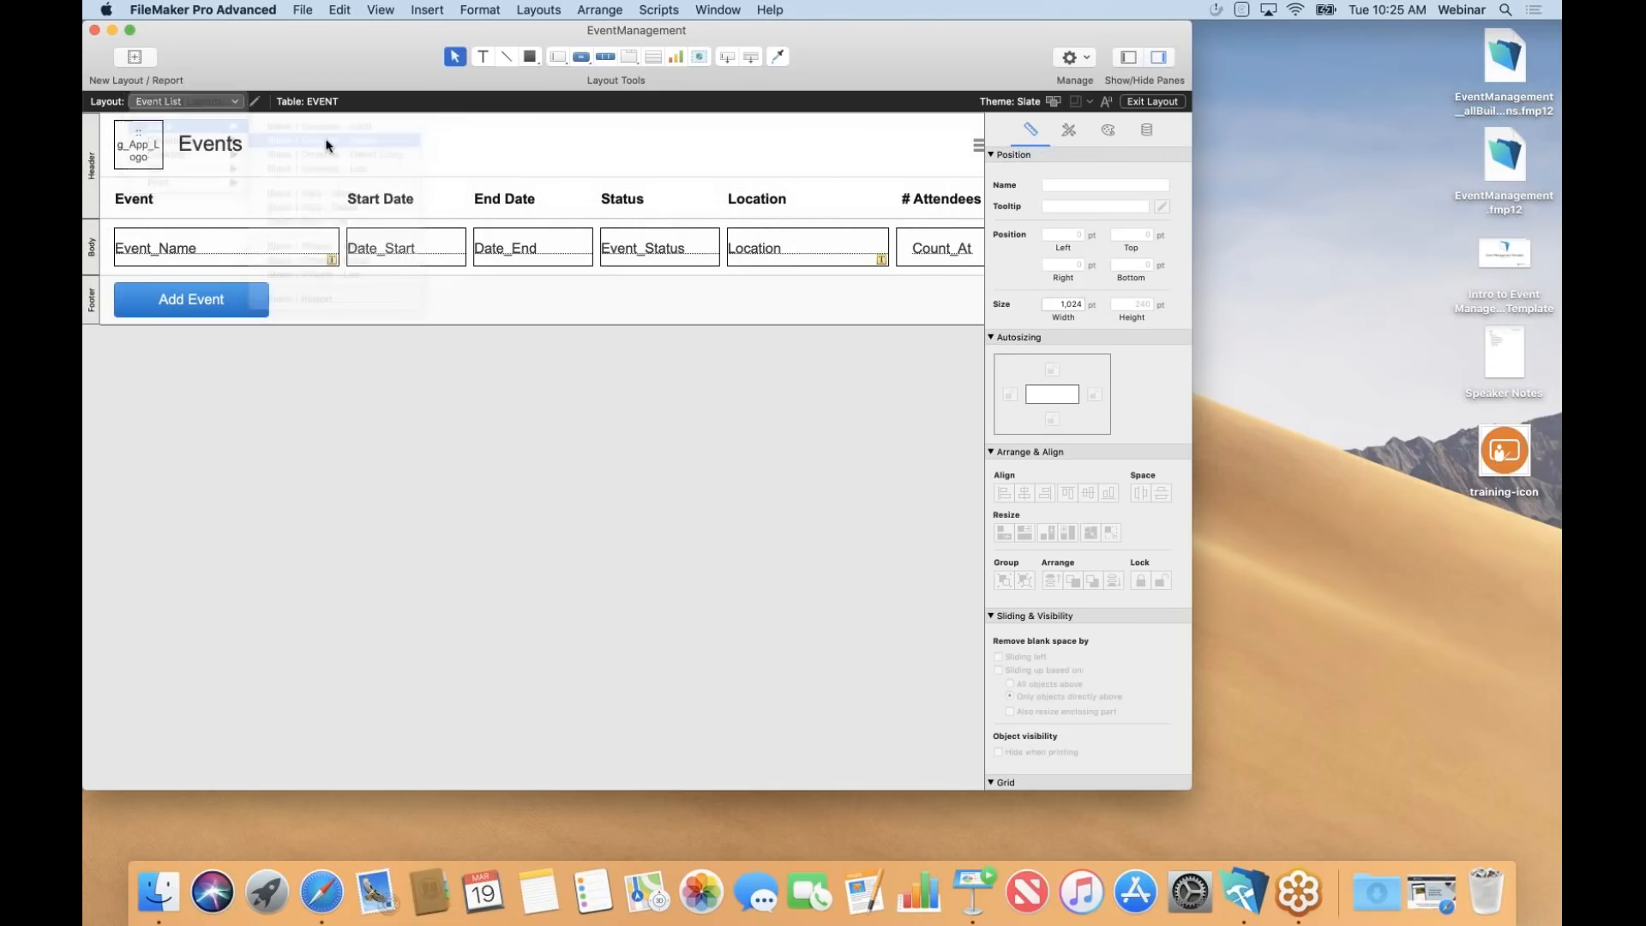
pyautogui.click(234, 101)
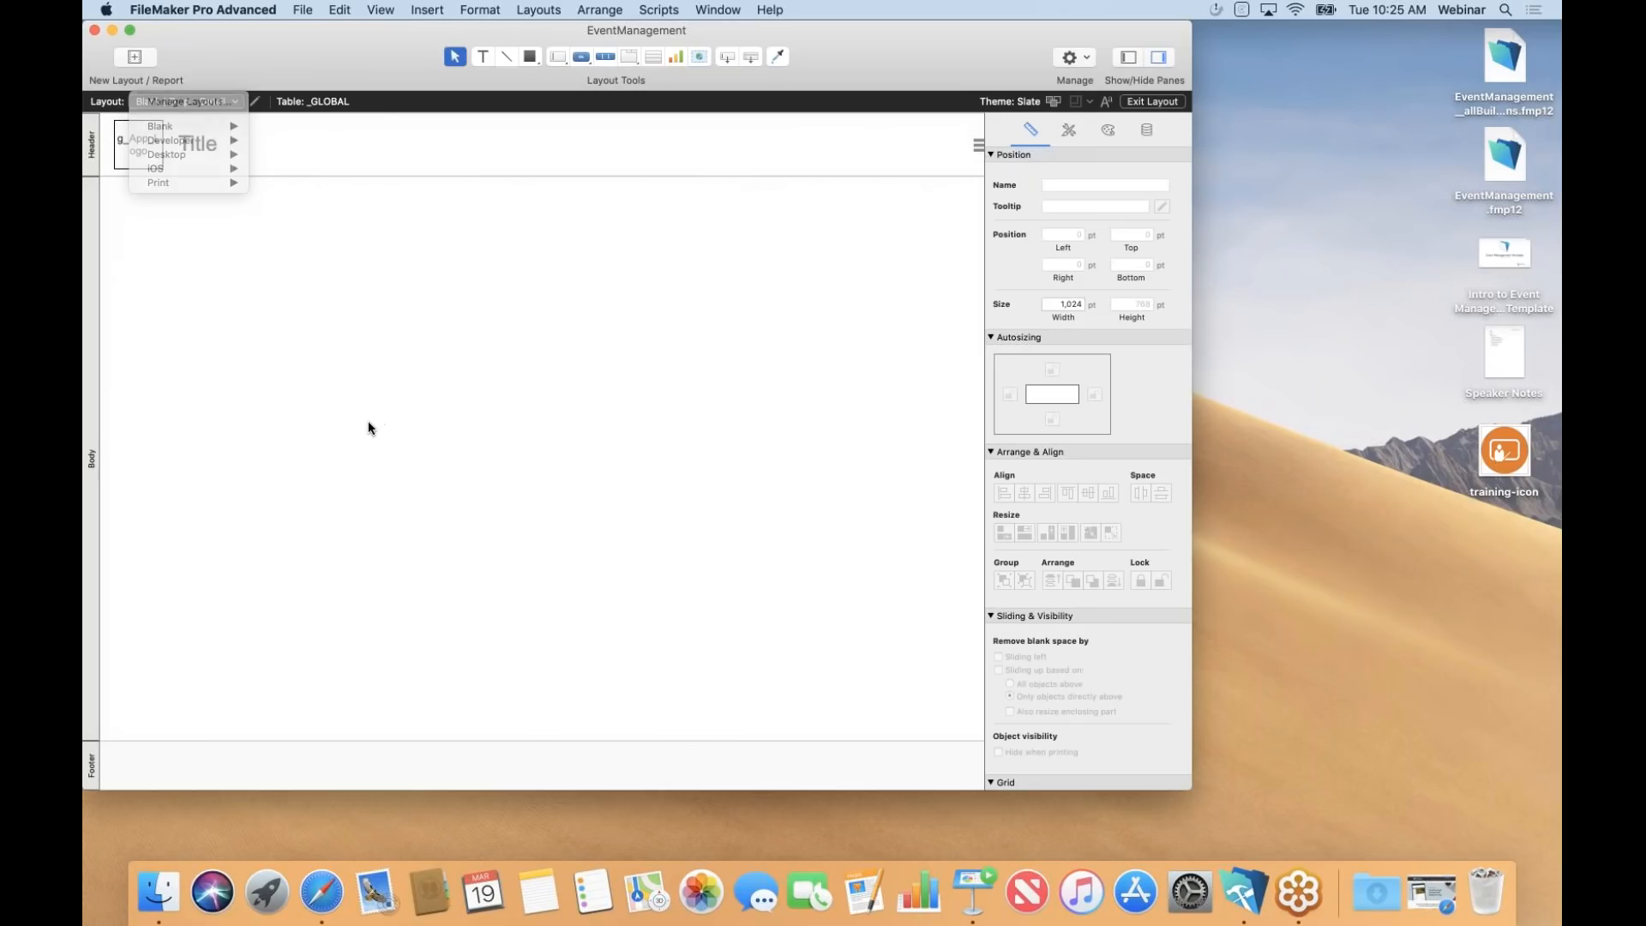
pyautogui.click(147, 151)
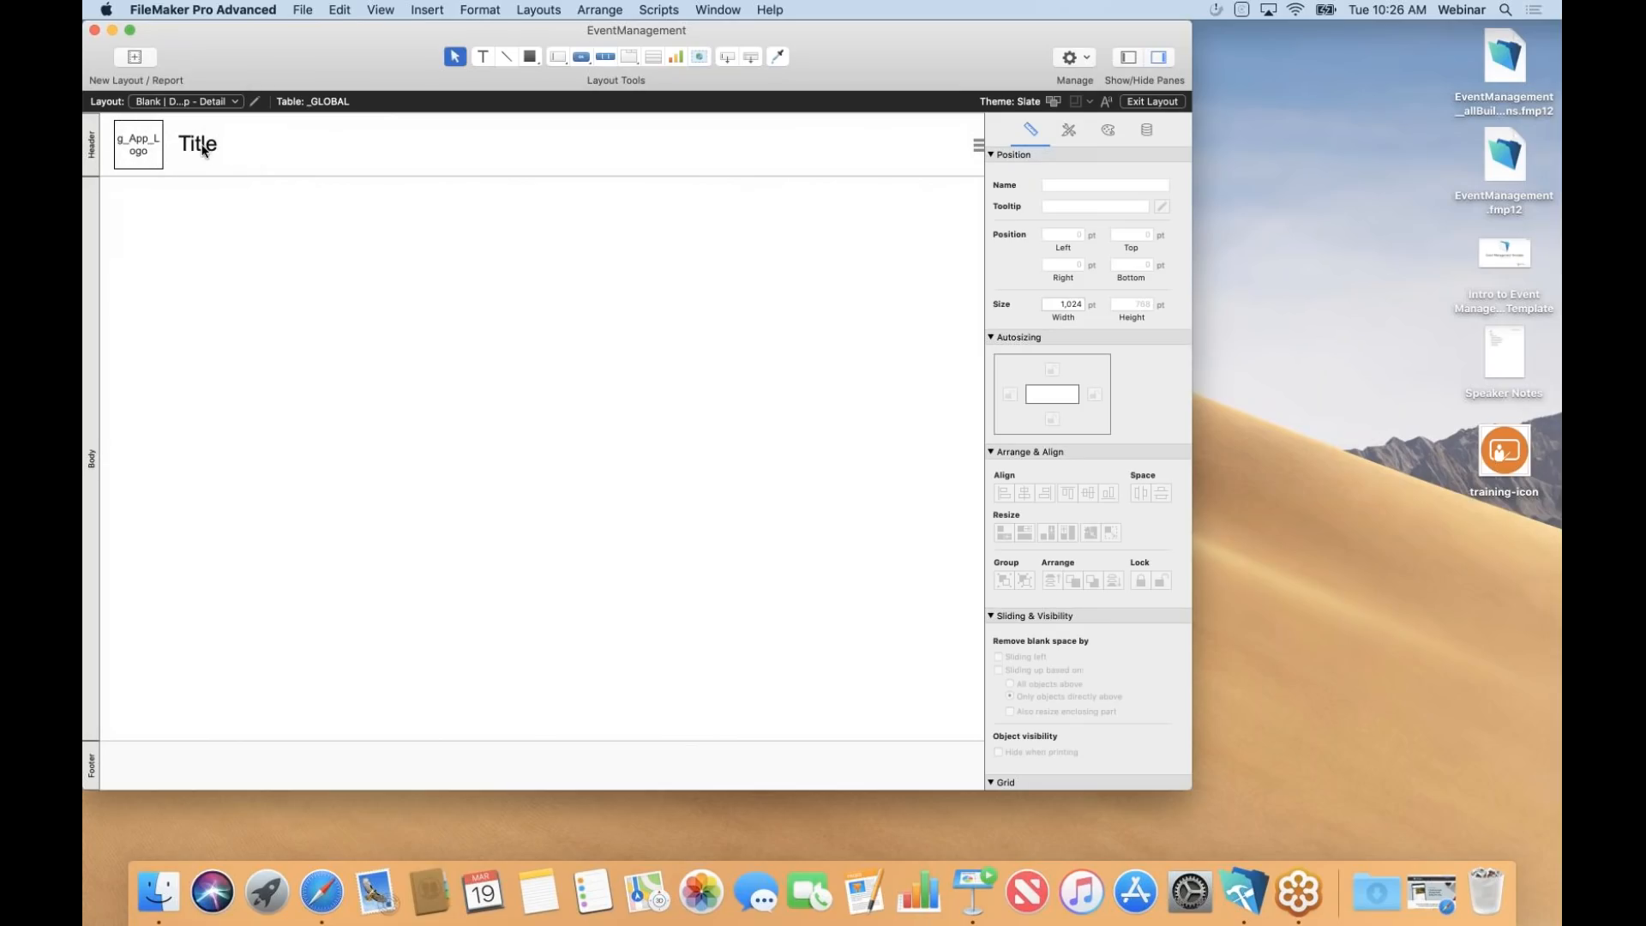
pyautogui.click(237, 102)
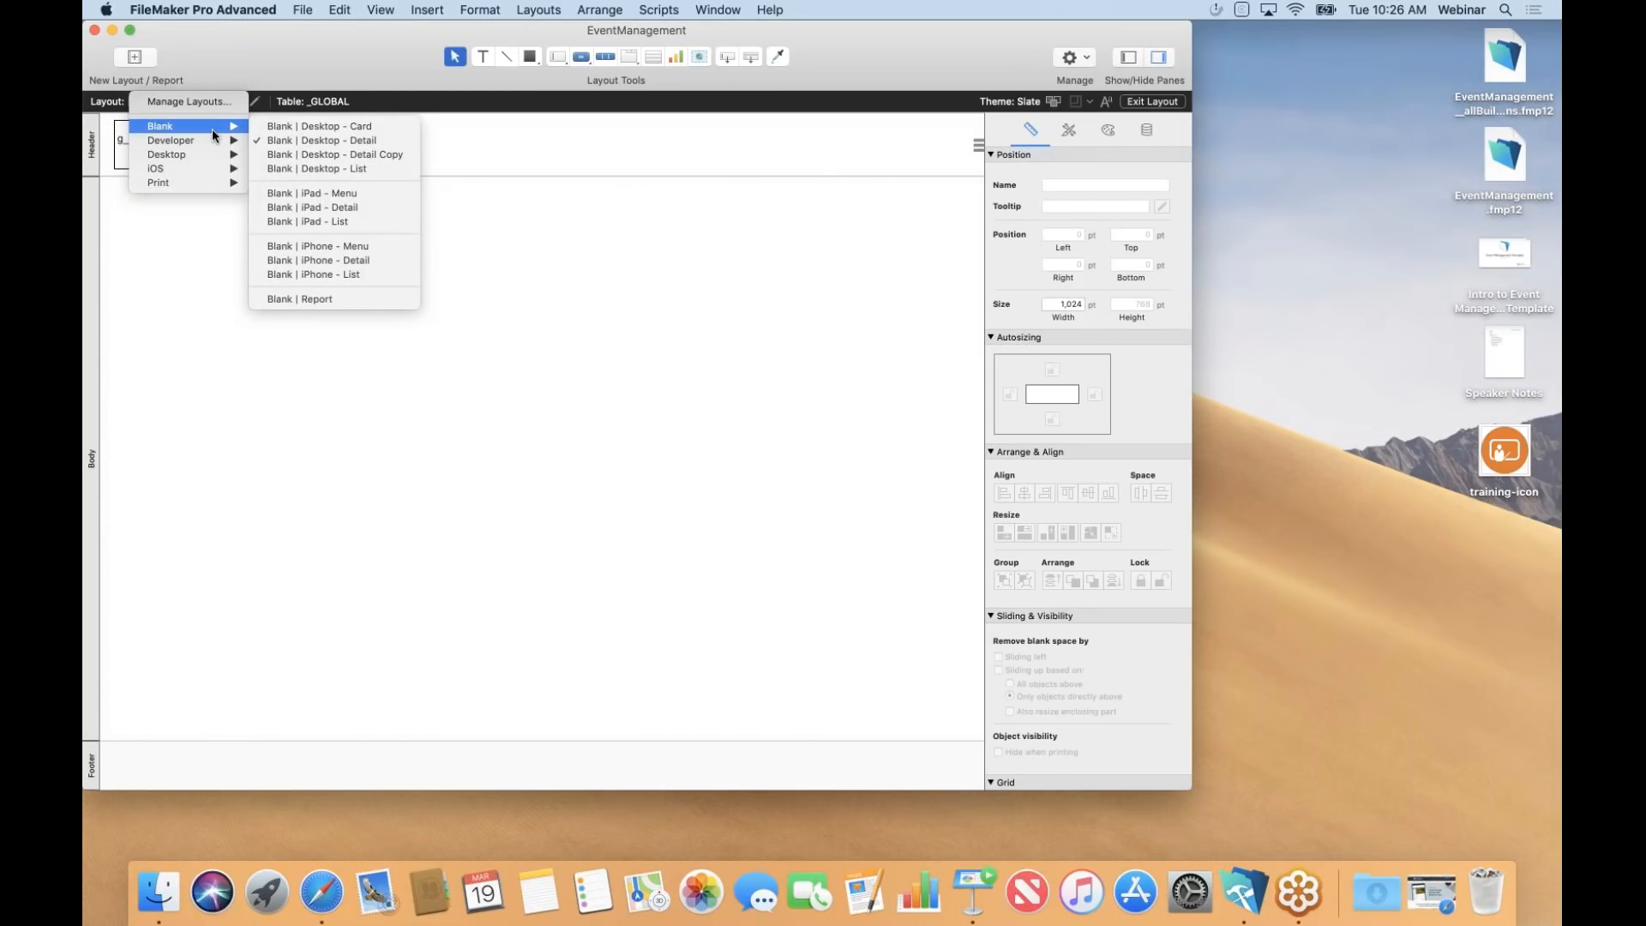
pyautogui.click(332, 170)
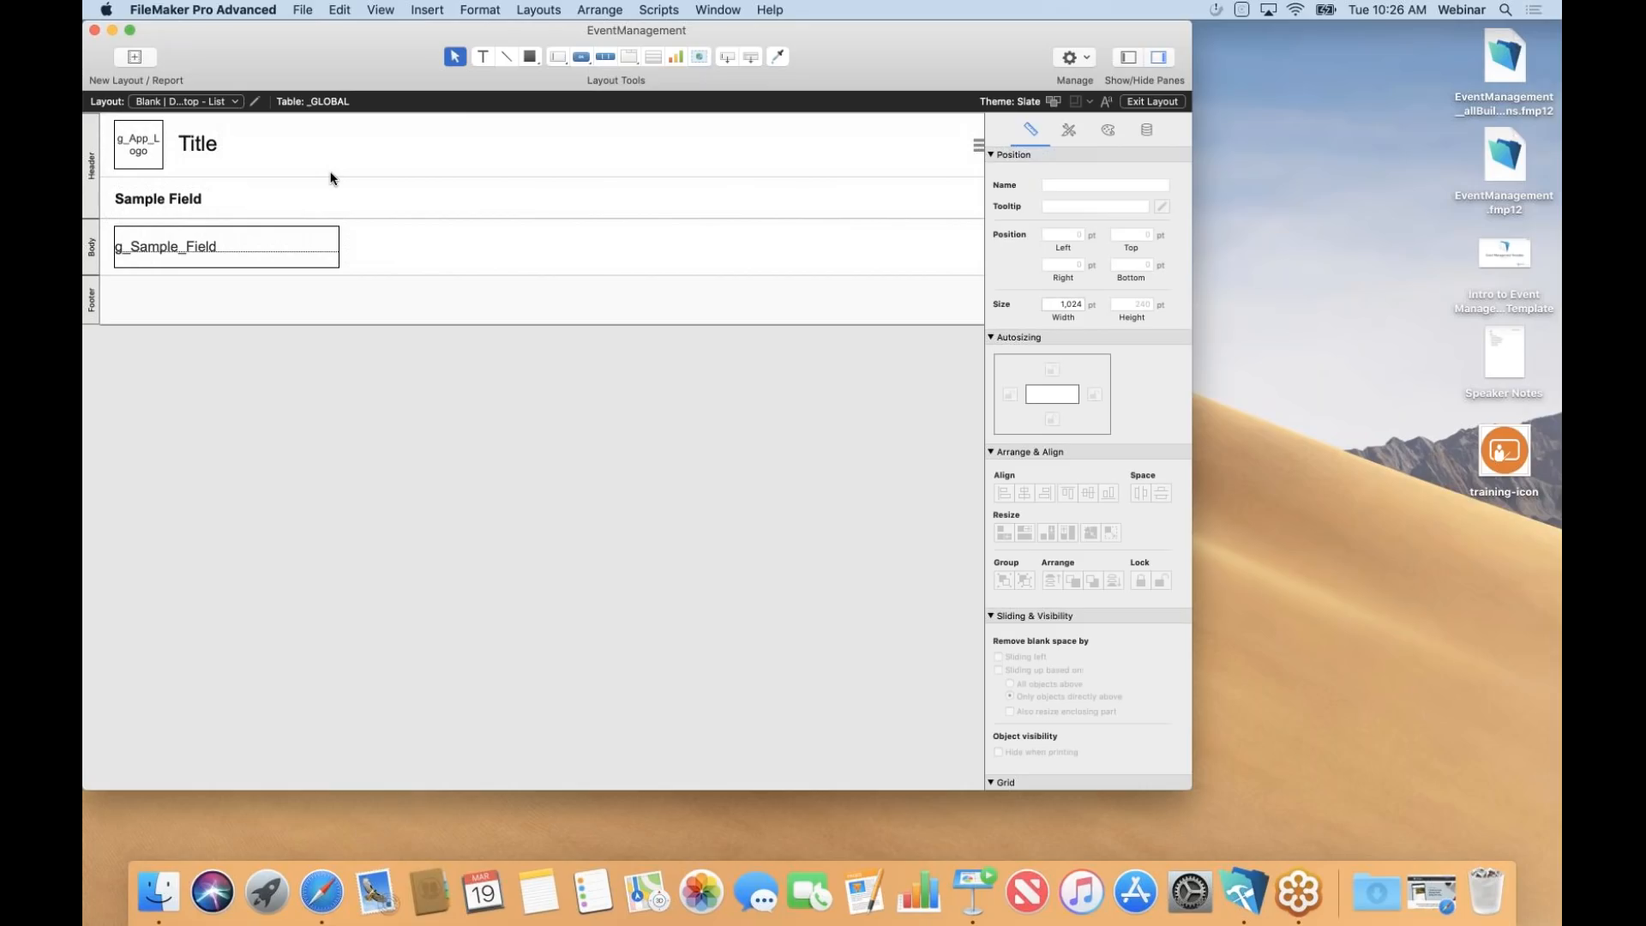
# In Script Workspace, view Template Script and then the Pass a Parameter example script.
pyautogui.click(668, 13)
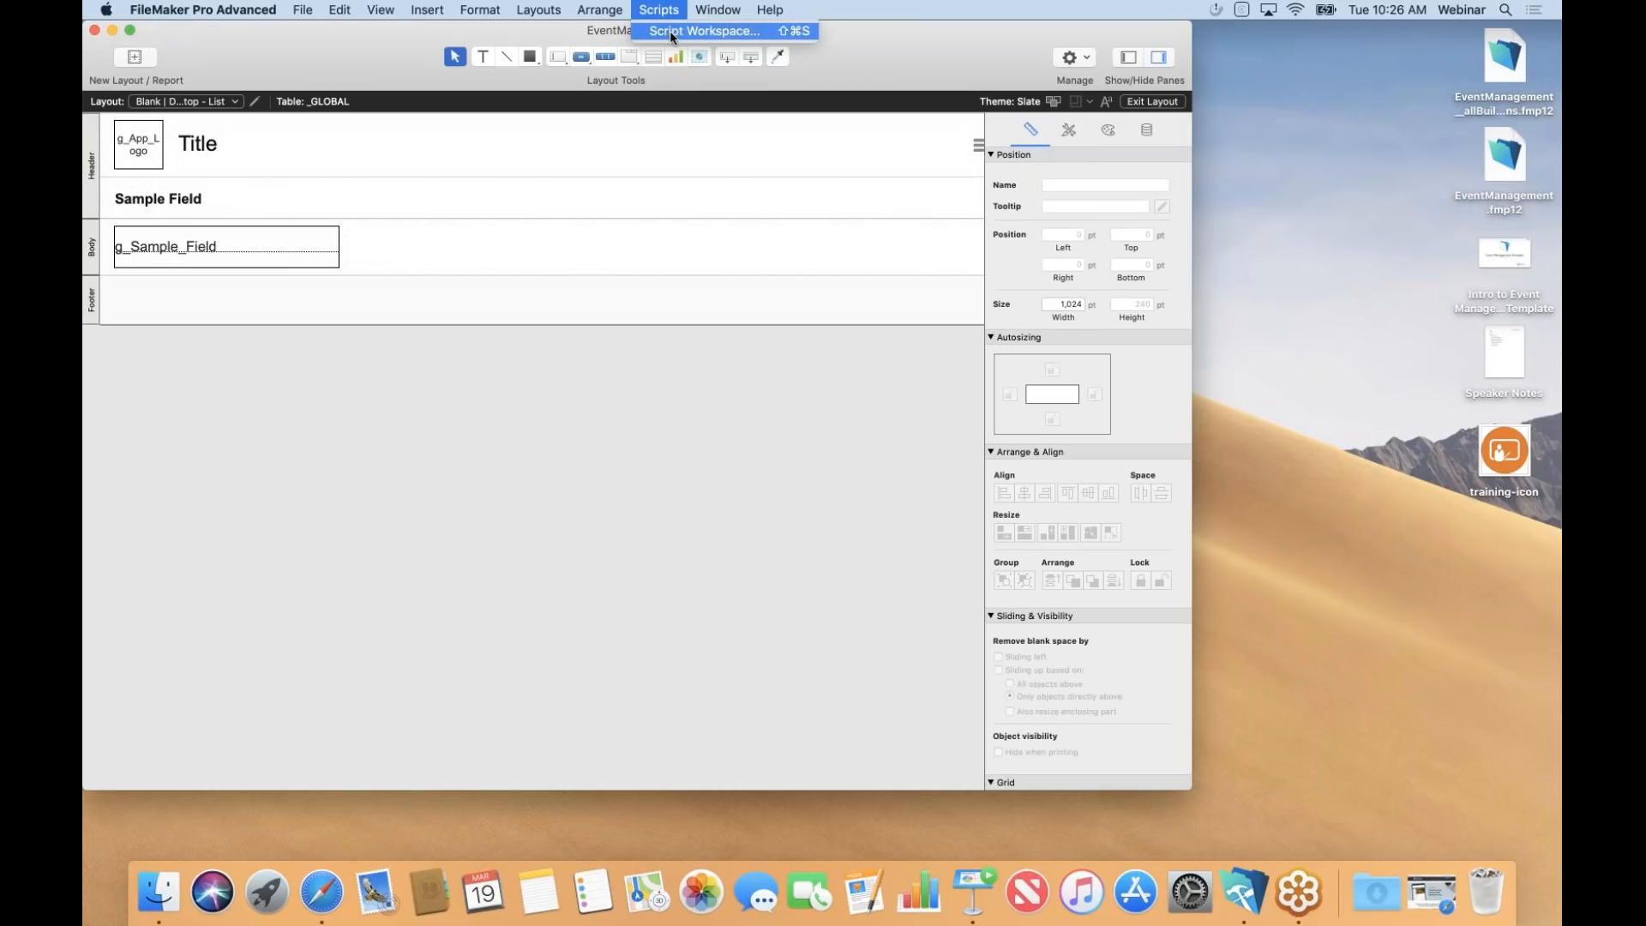
pyautogui.click(670, 31)
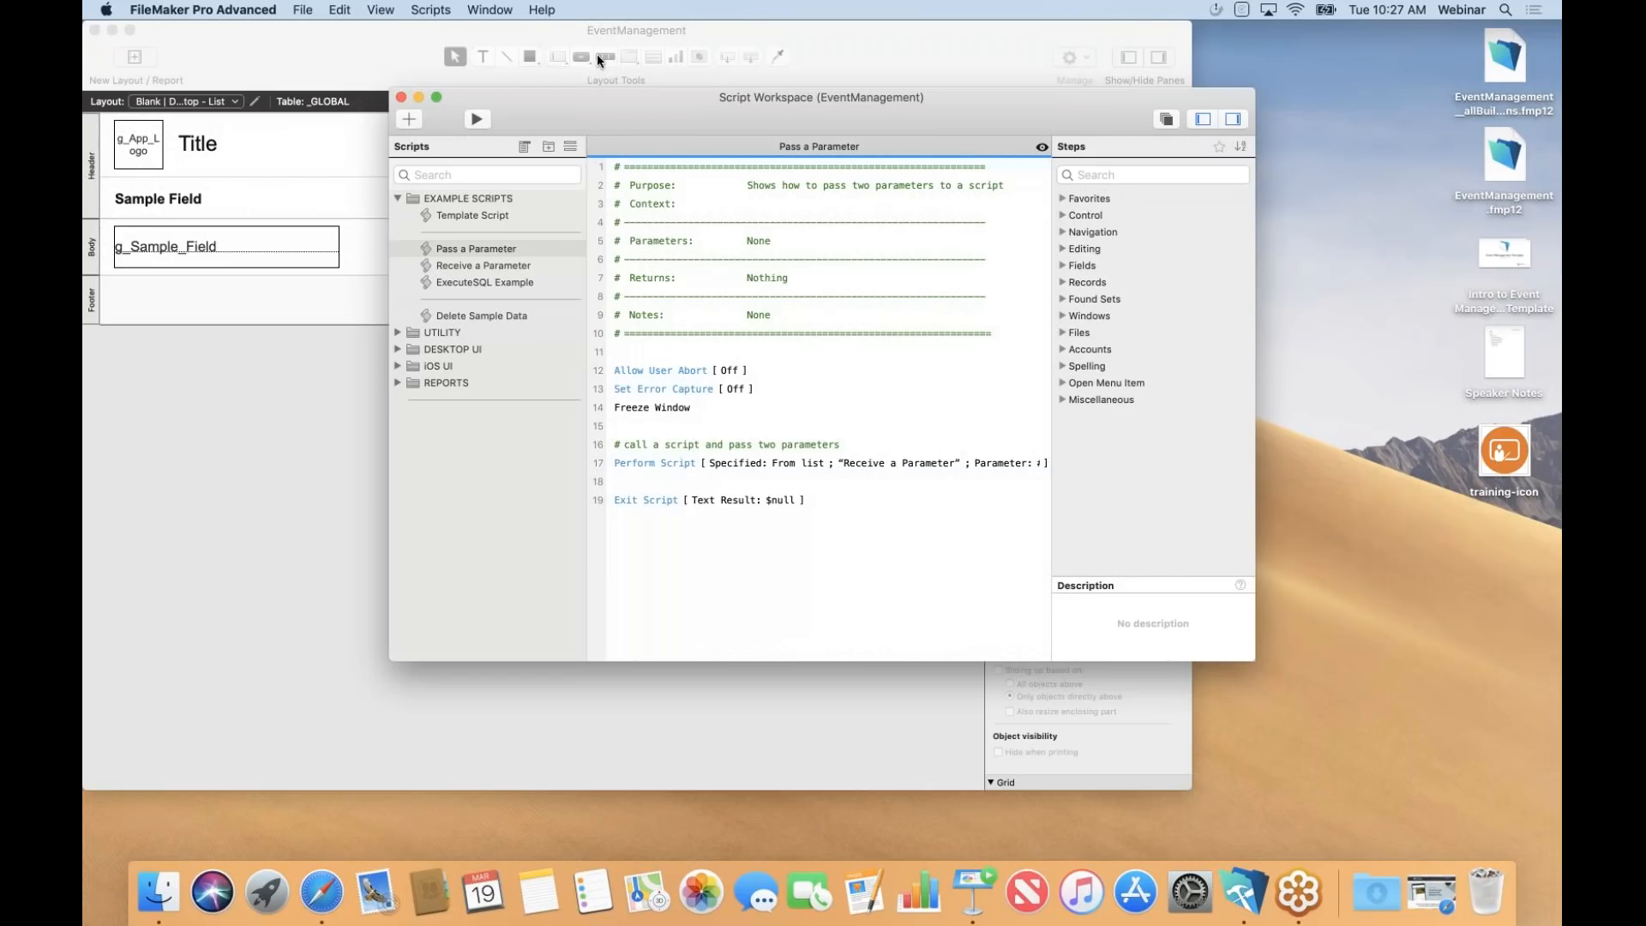
pyautogui.click(482, 220)
pyautogui.click(481, 218)
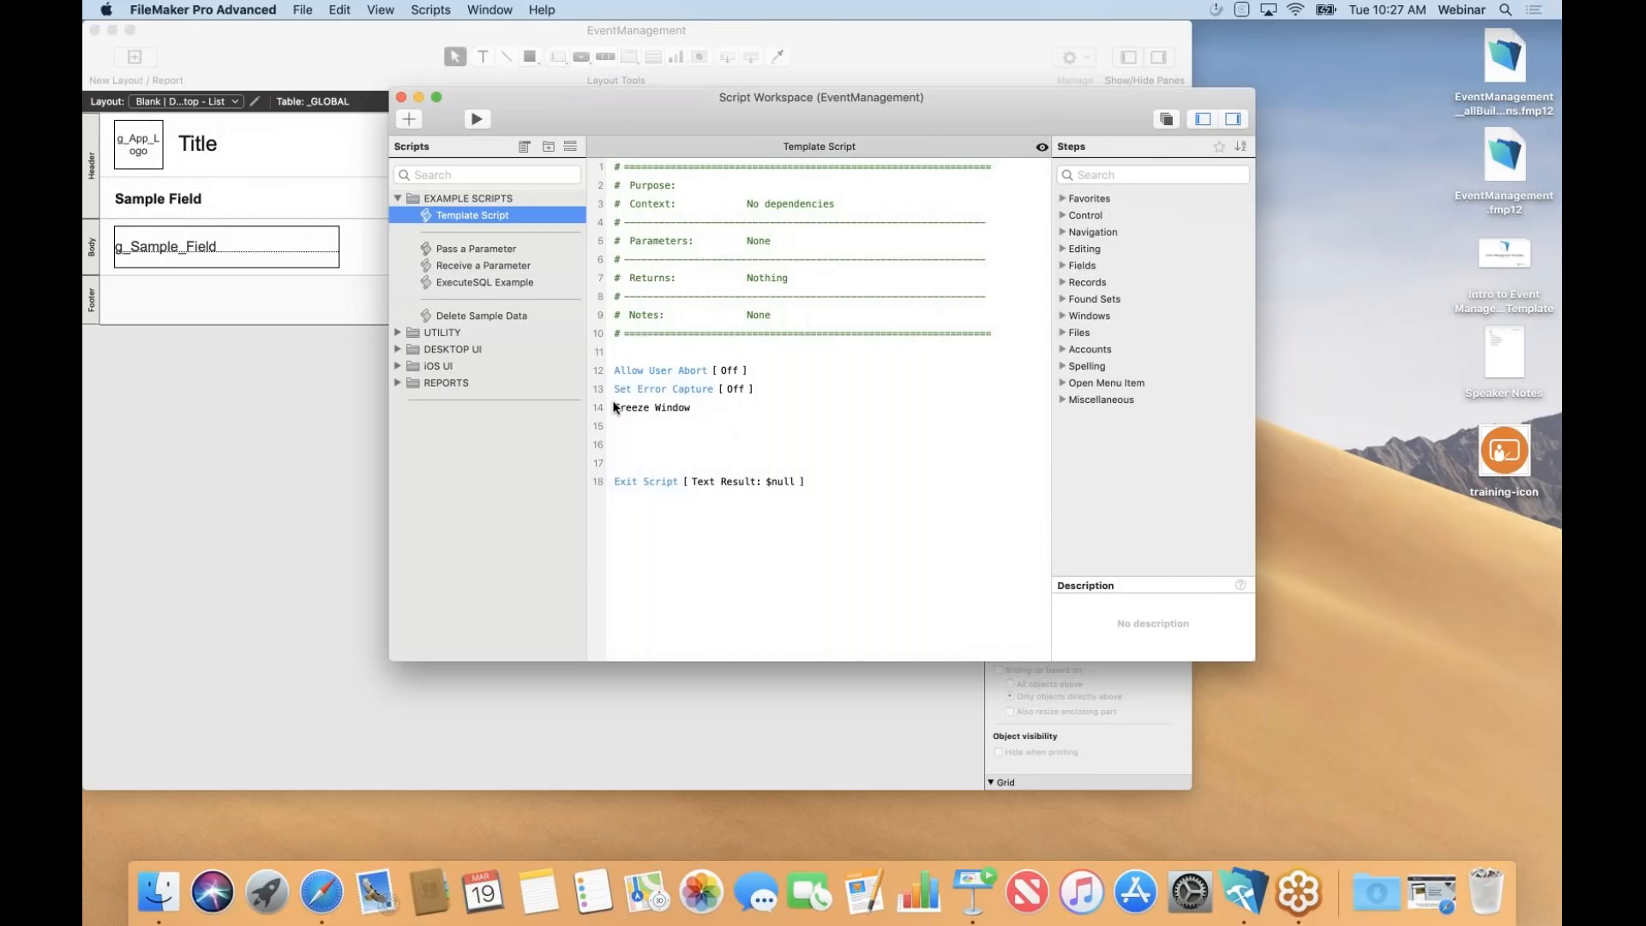
pyautogui.click(484, 250)
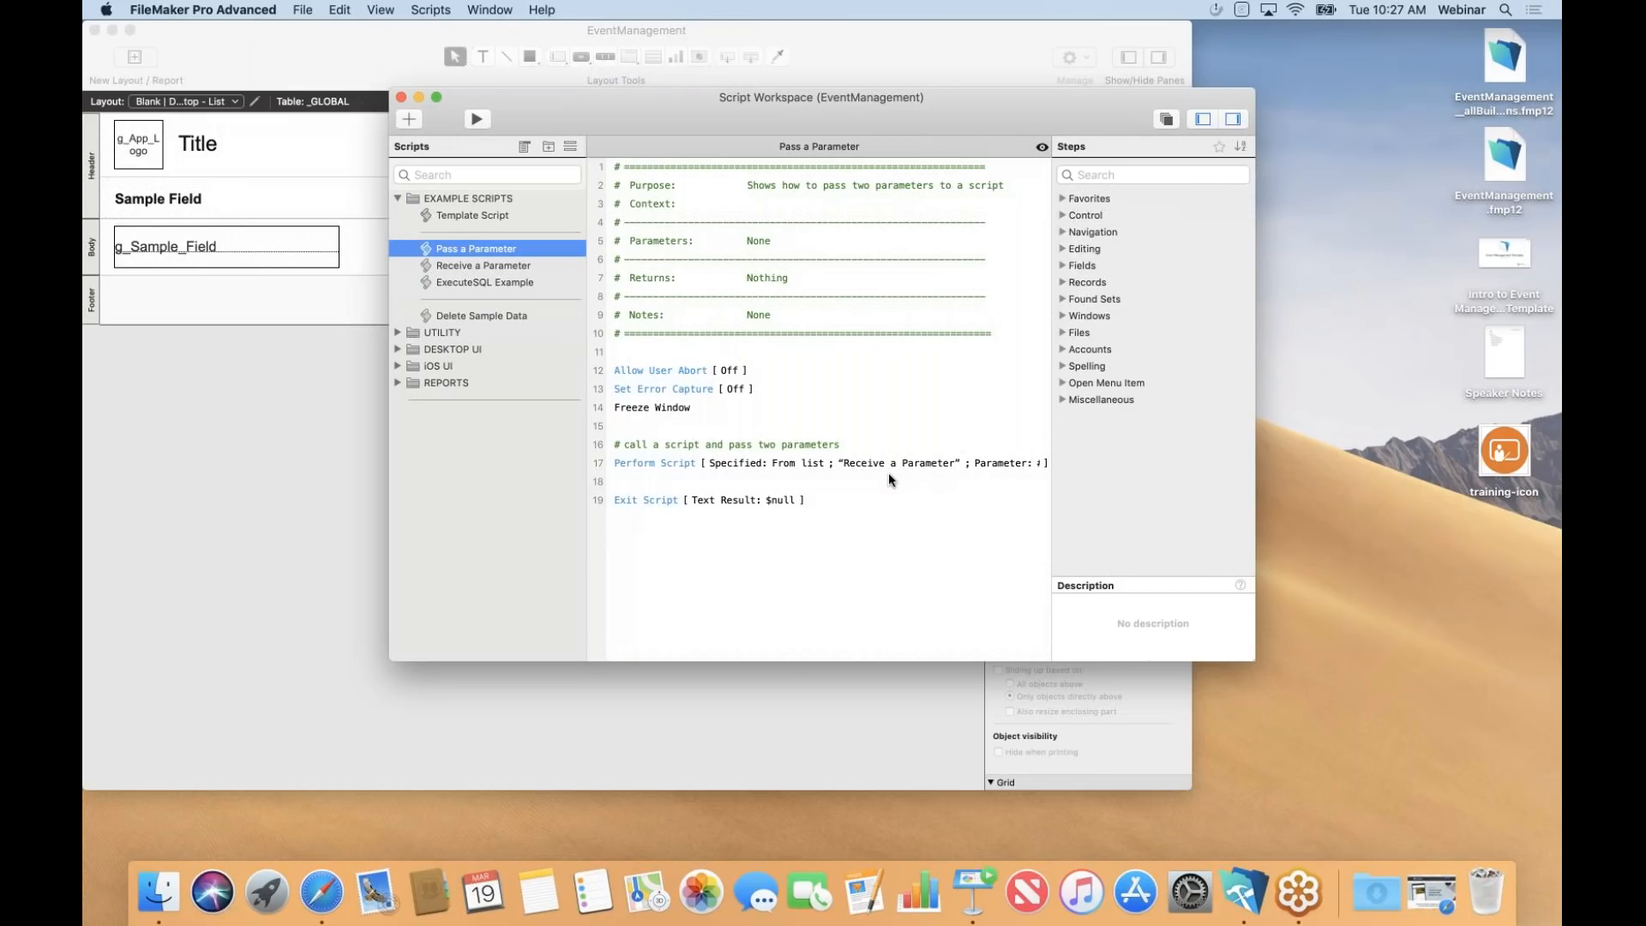
# Close Script Workspace and switch to the Desktop > Event > Event Detail layout.
pyautogui.click(401, 98)
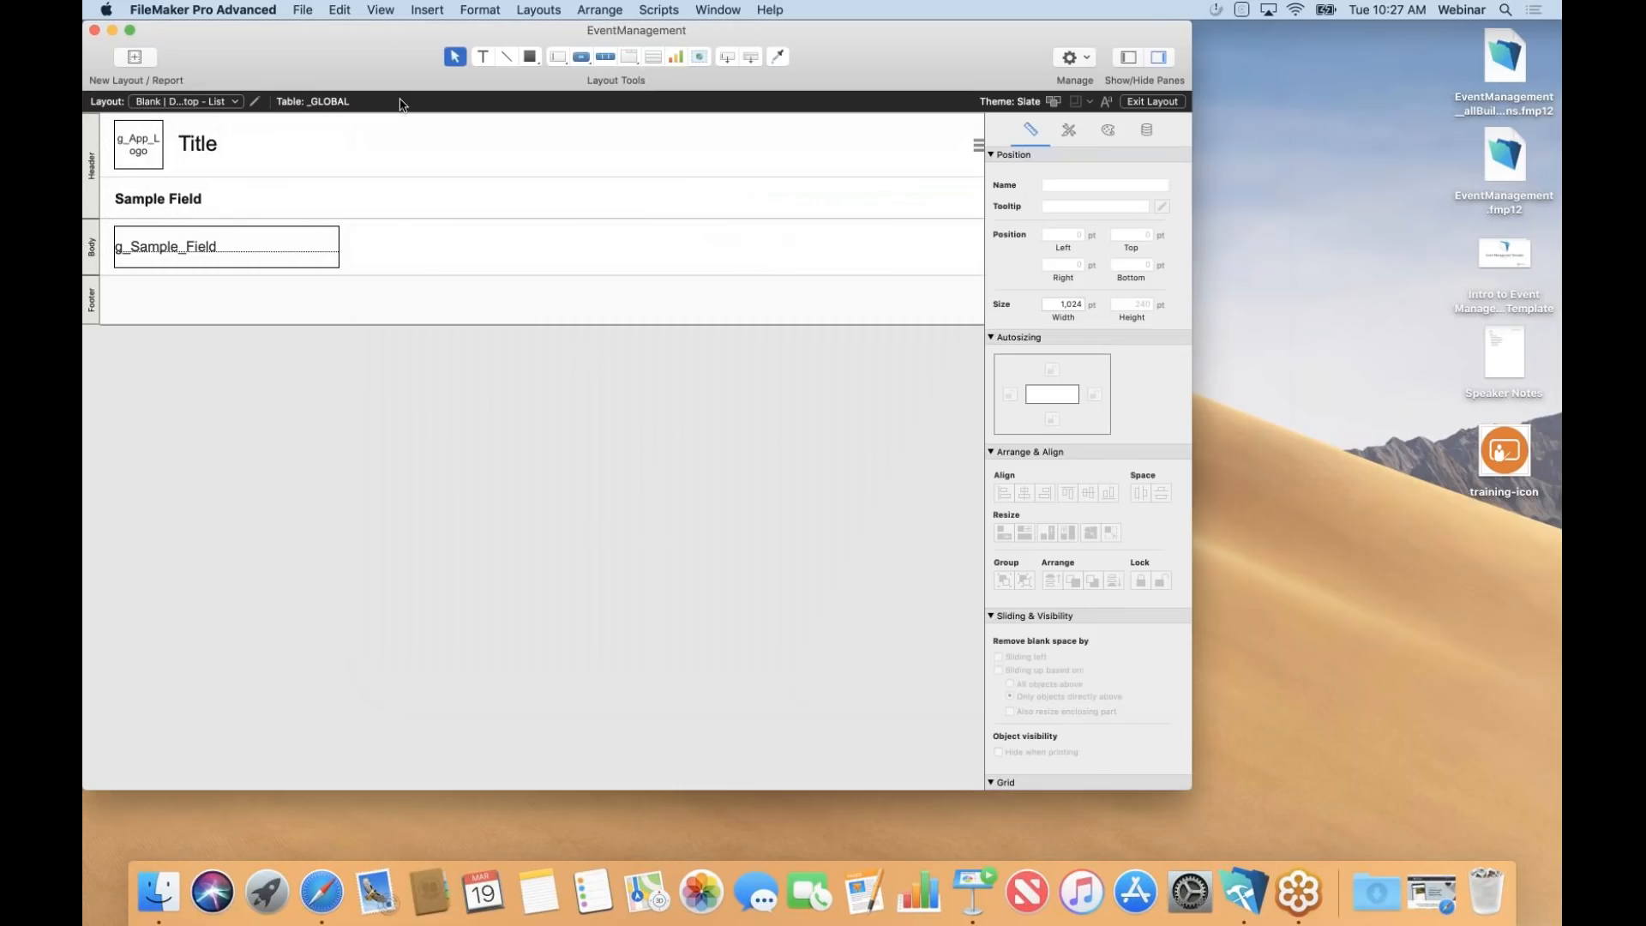
pyautogui.click(231, 103)
pyautogui.moveTo(219, 154)
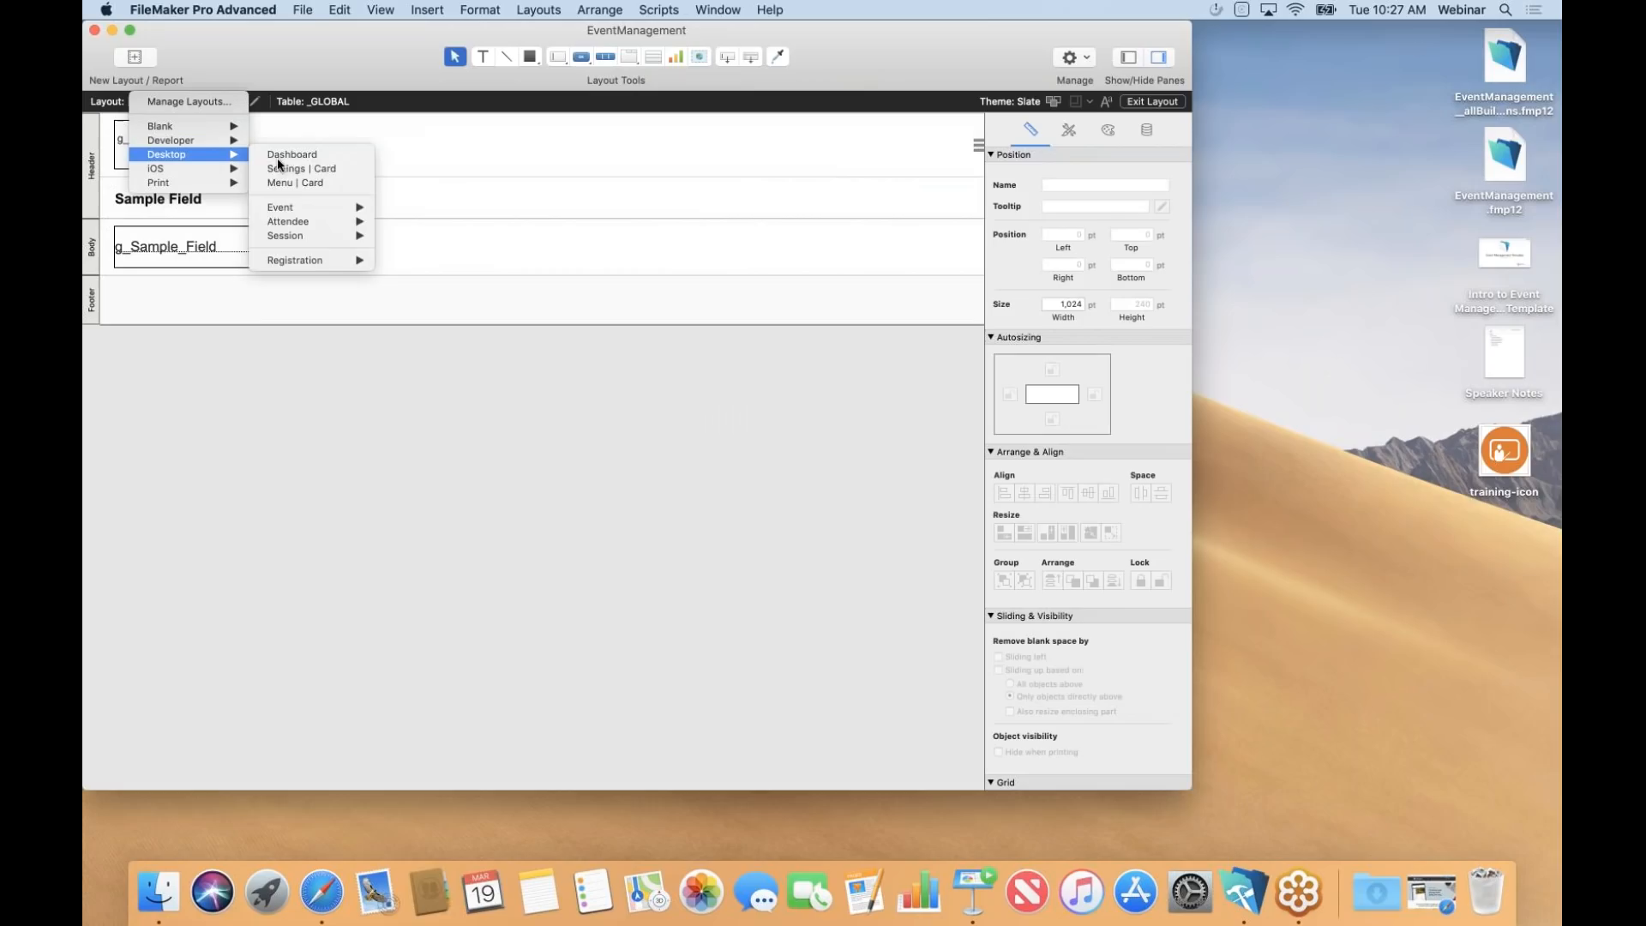
pyautogui.moveTo(310, 206)
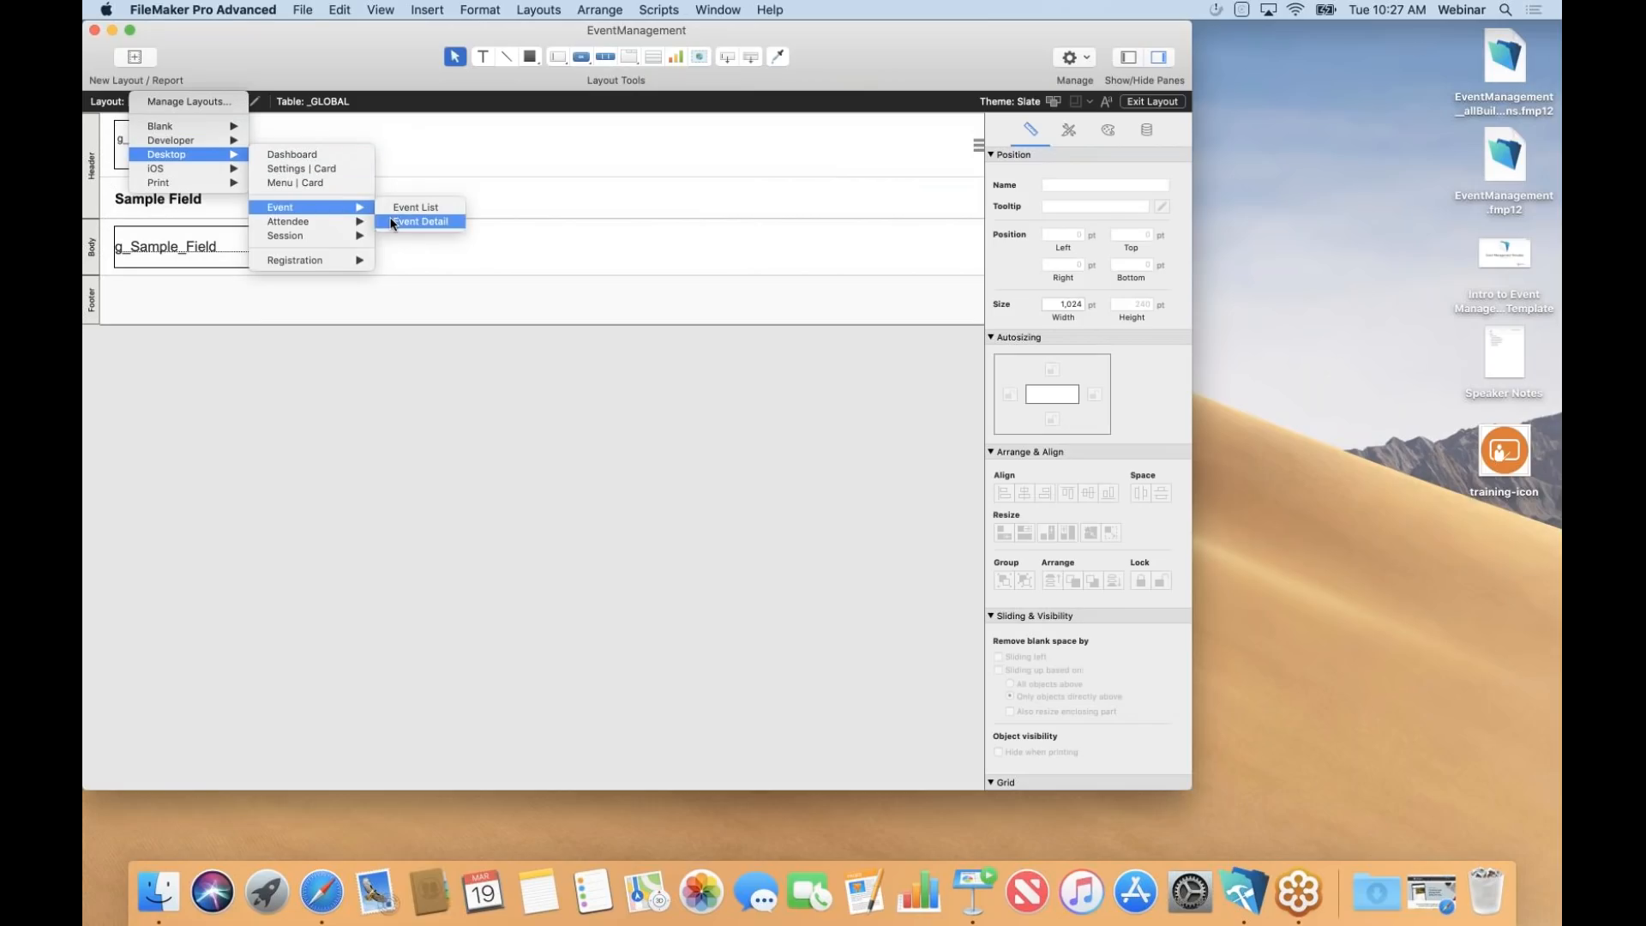
pyautogui.click(420, 221)
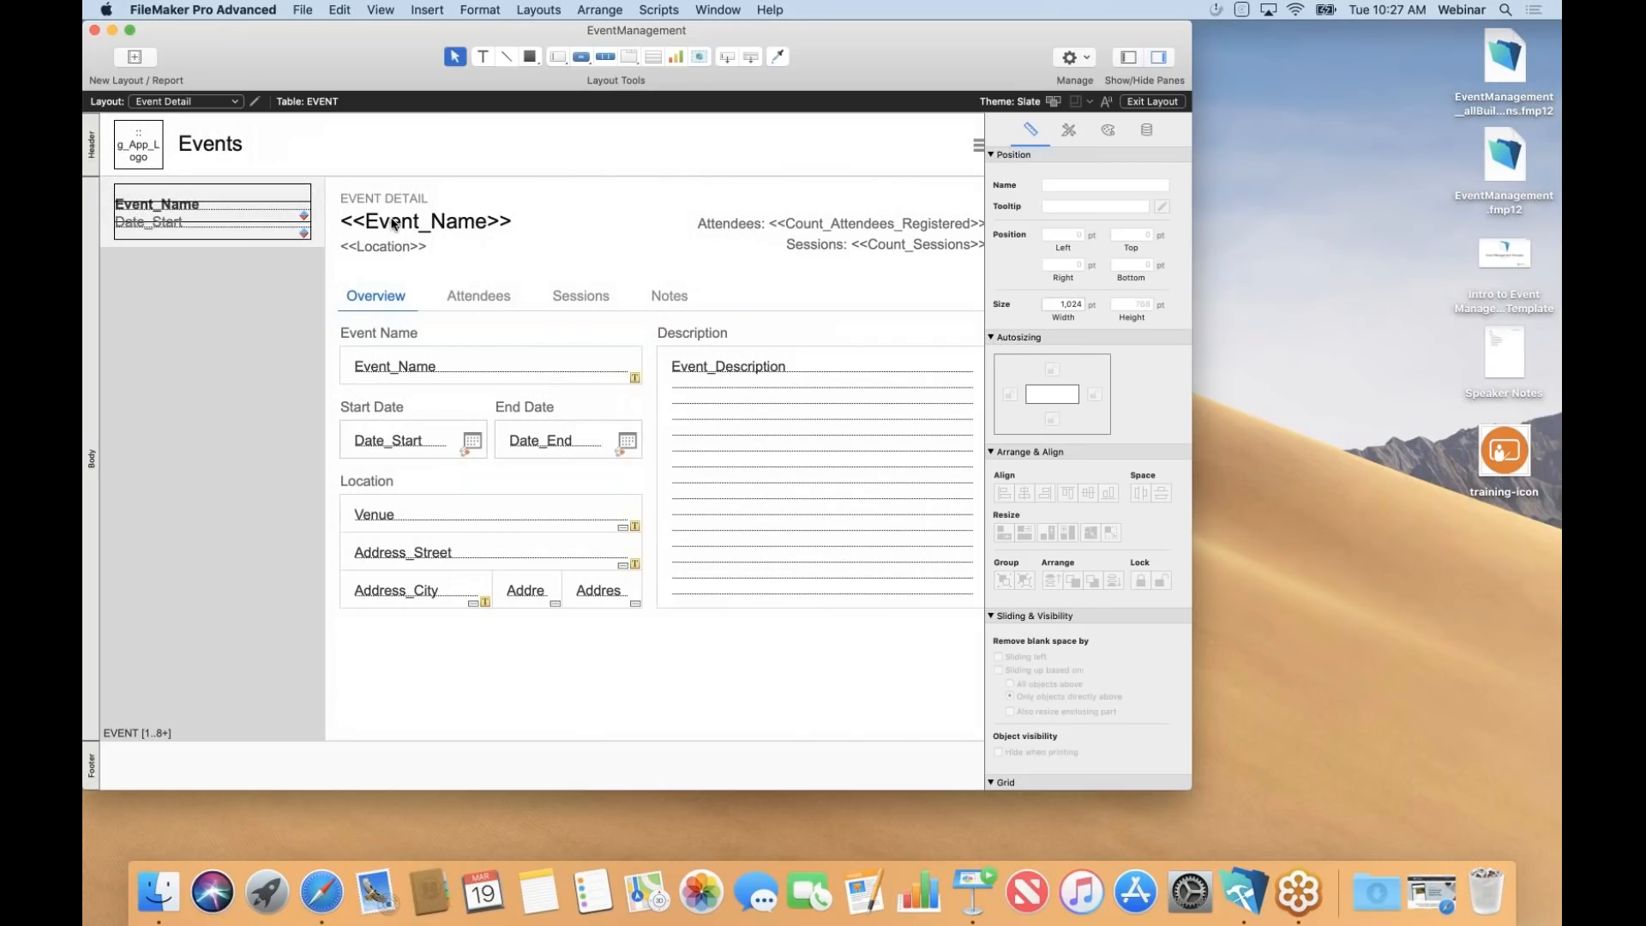
# Browse the Attendees, Sessions and Overview tabs with live event data.
pyautogui.press('super+b')
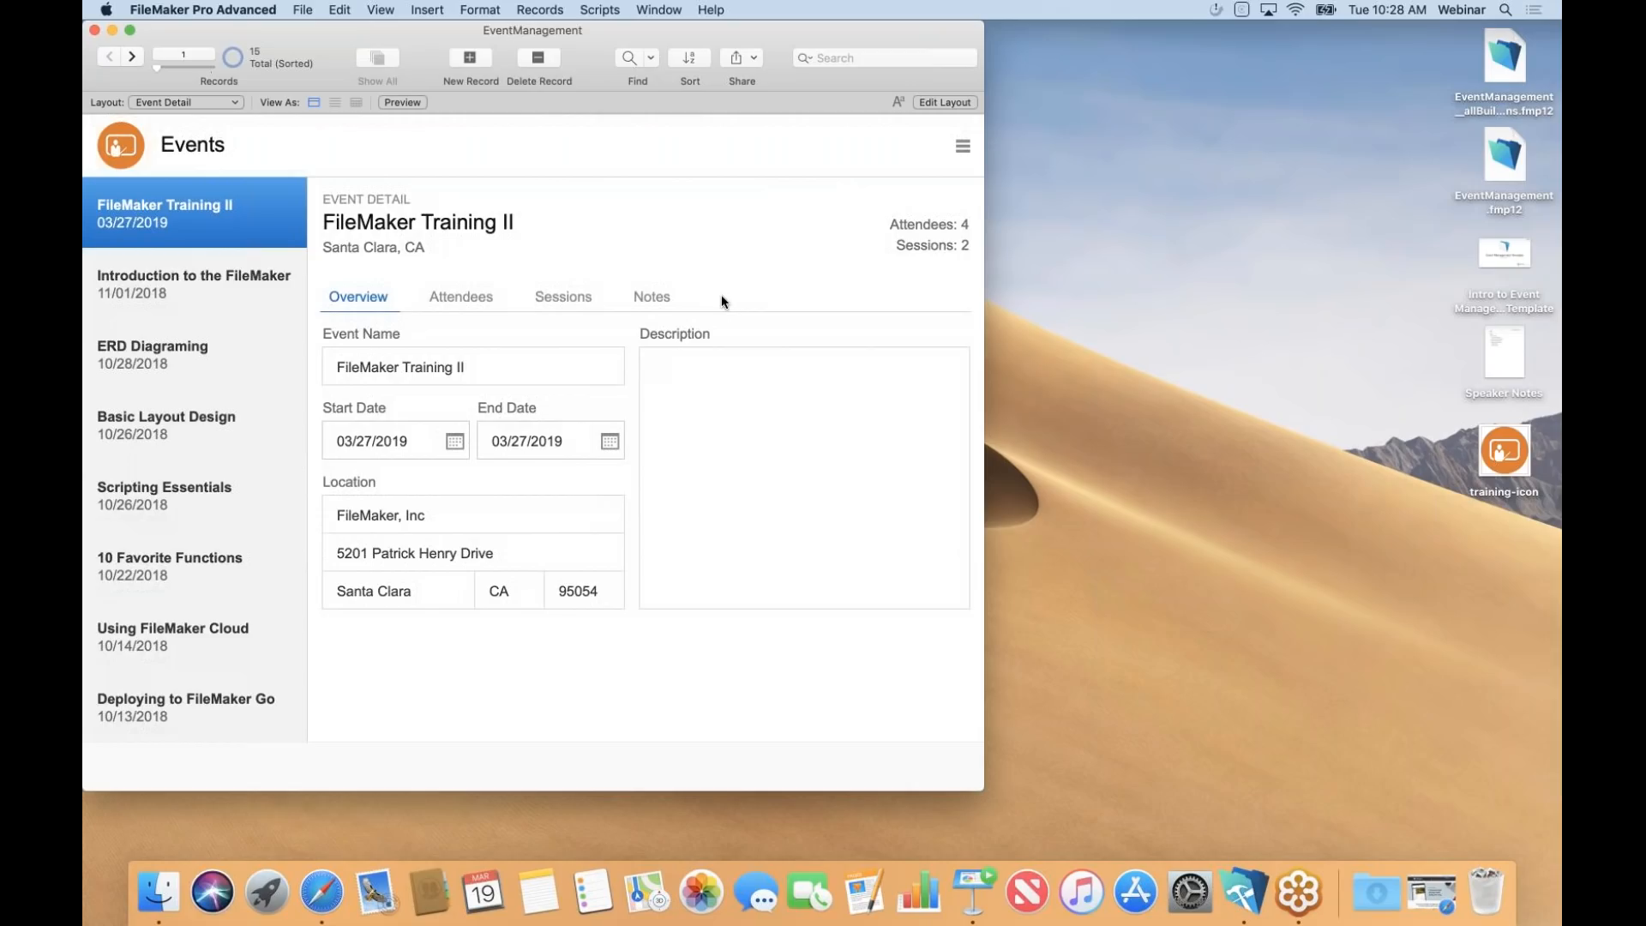
pyautogui.click(466, 297)
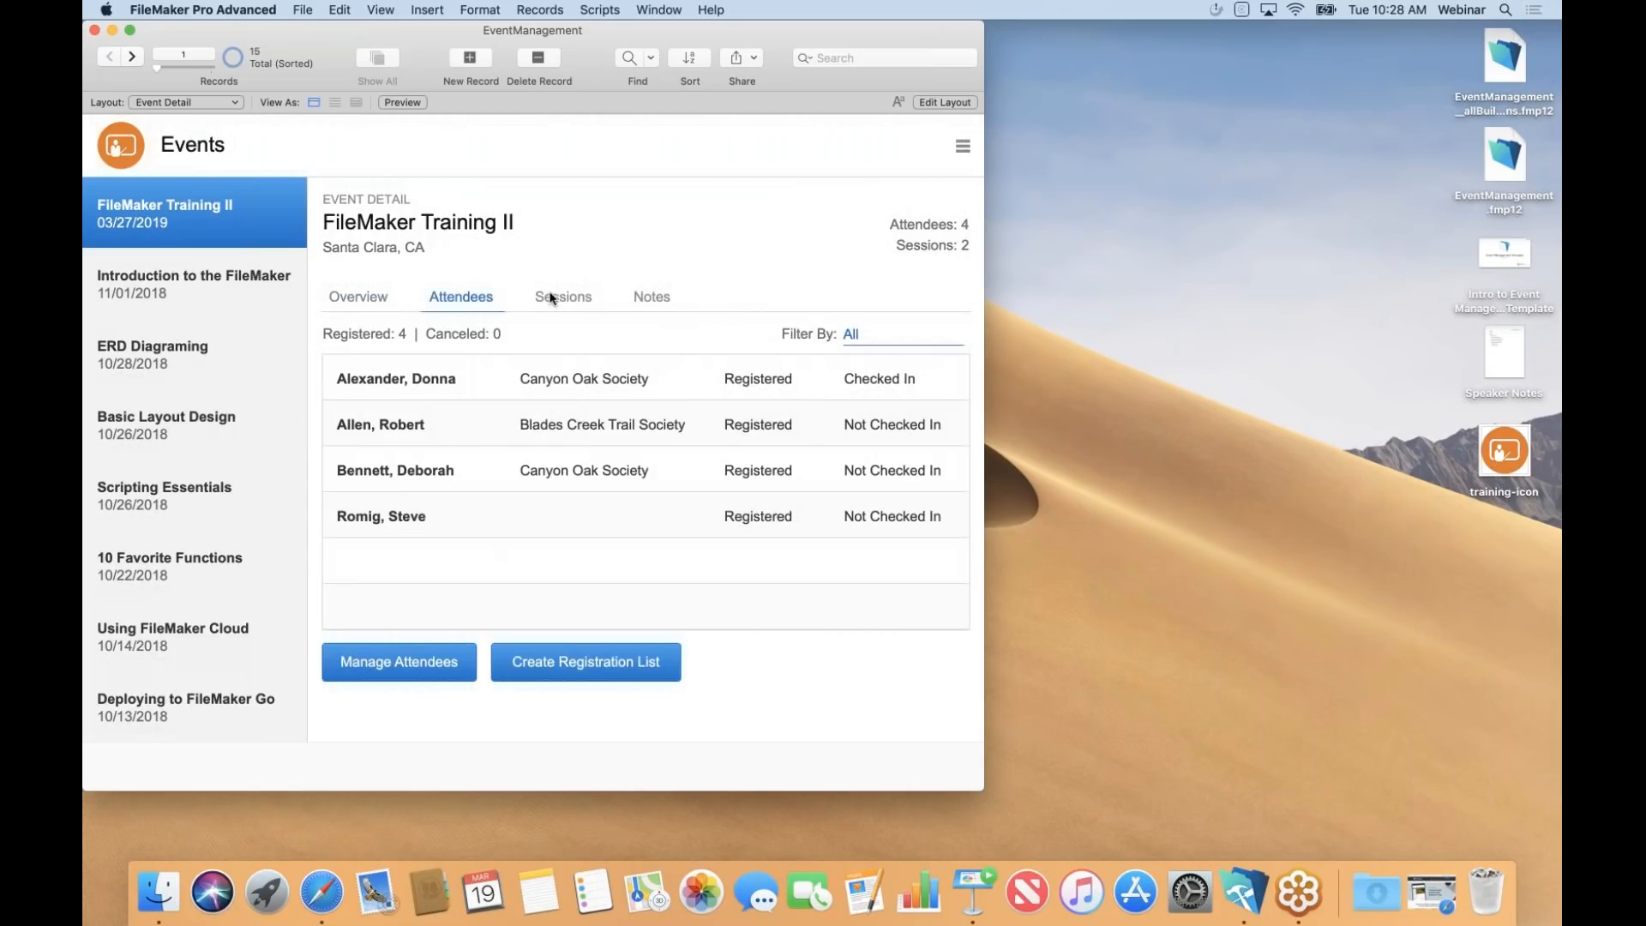
pyautogui.click(564, 296)
pyautogui.click(372, 303)
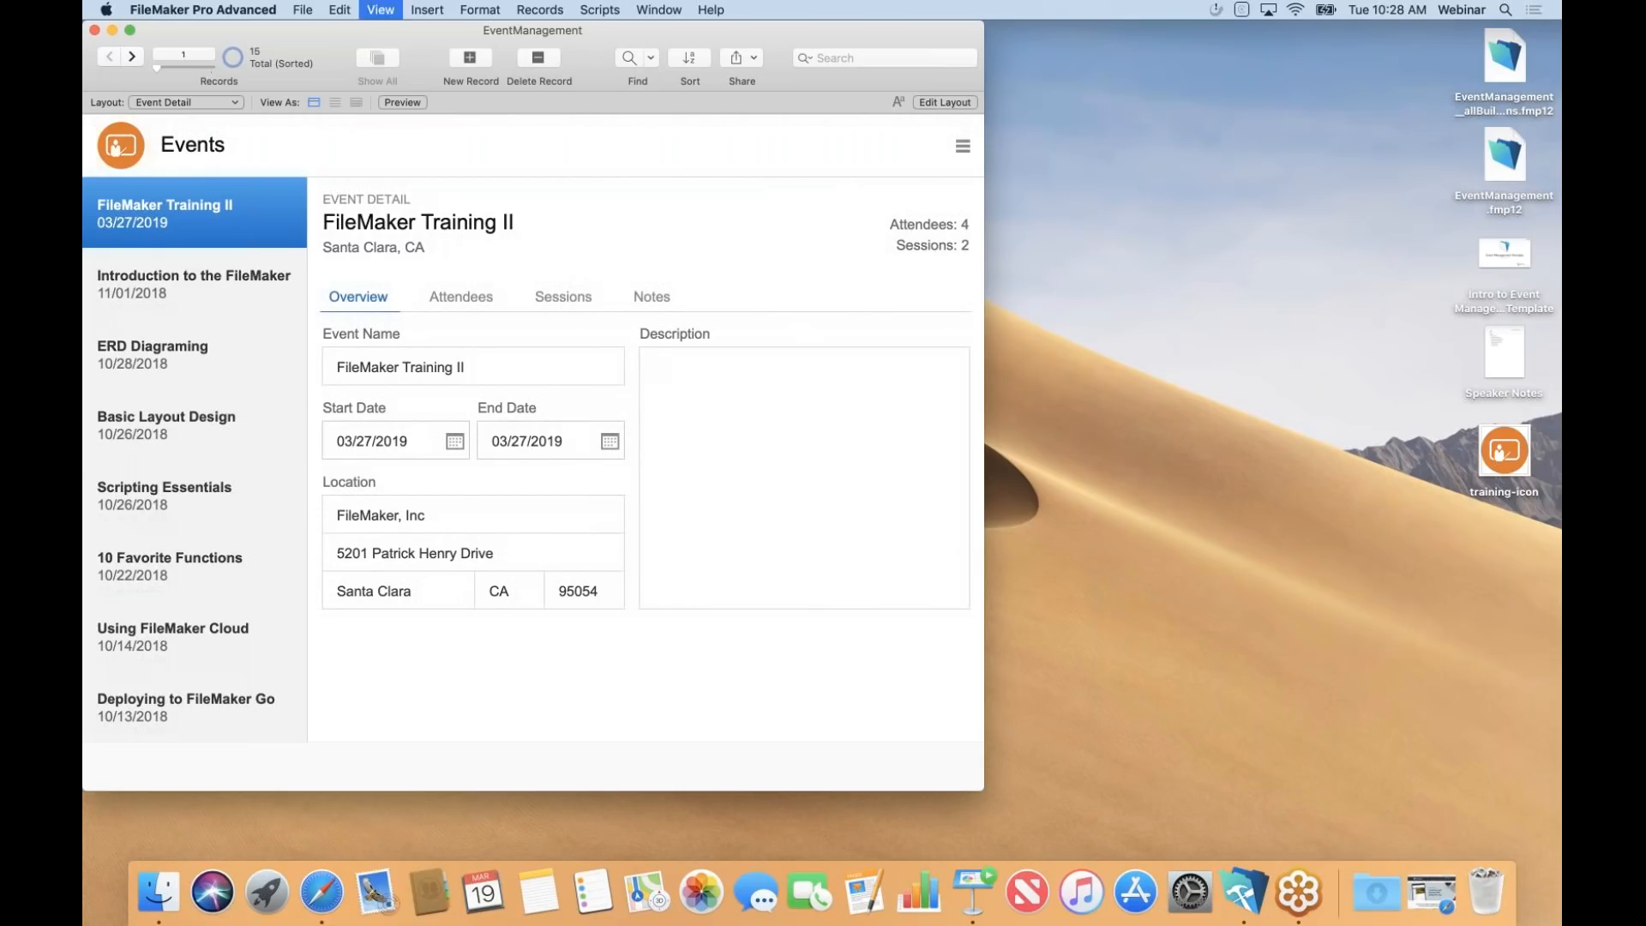
# Return to Layout mode and open Tab Control Setup for the tab control.
pyautogui.press('super+l')
pyautogui.click(578, 297)
pyautogui.doubleClick(579, 297)
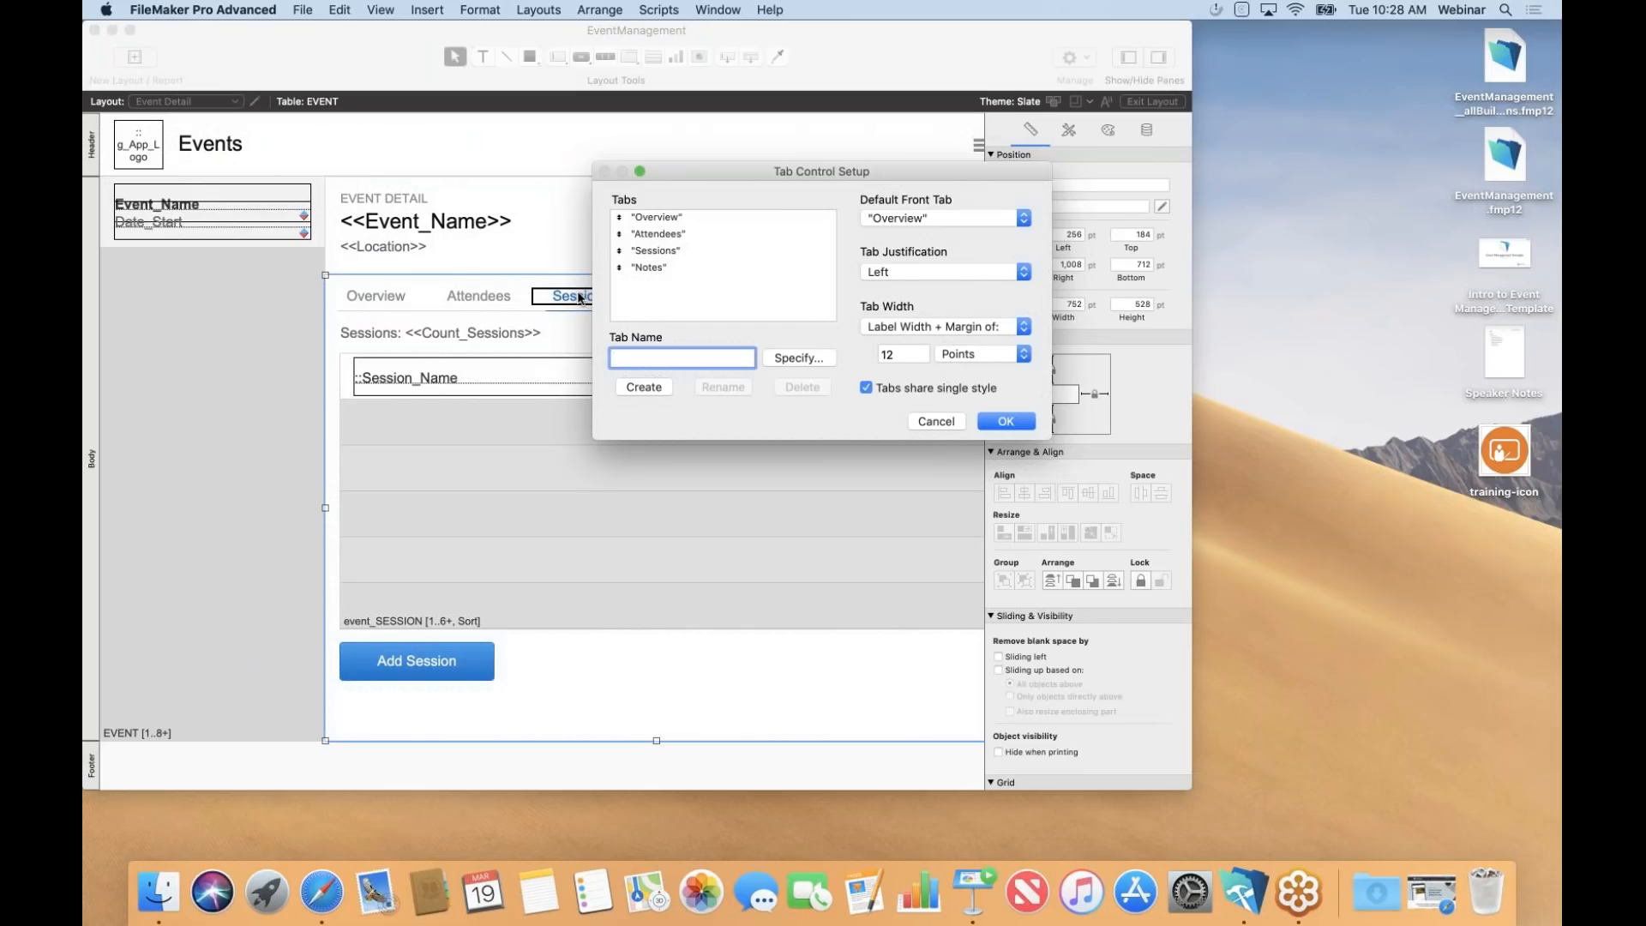
# Add a tab named 'Map' after Notes in Tab Control Setup, then switch to Browse mode.
pyautogui.write('Map')
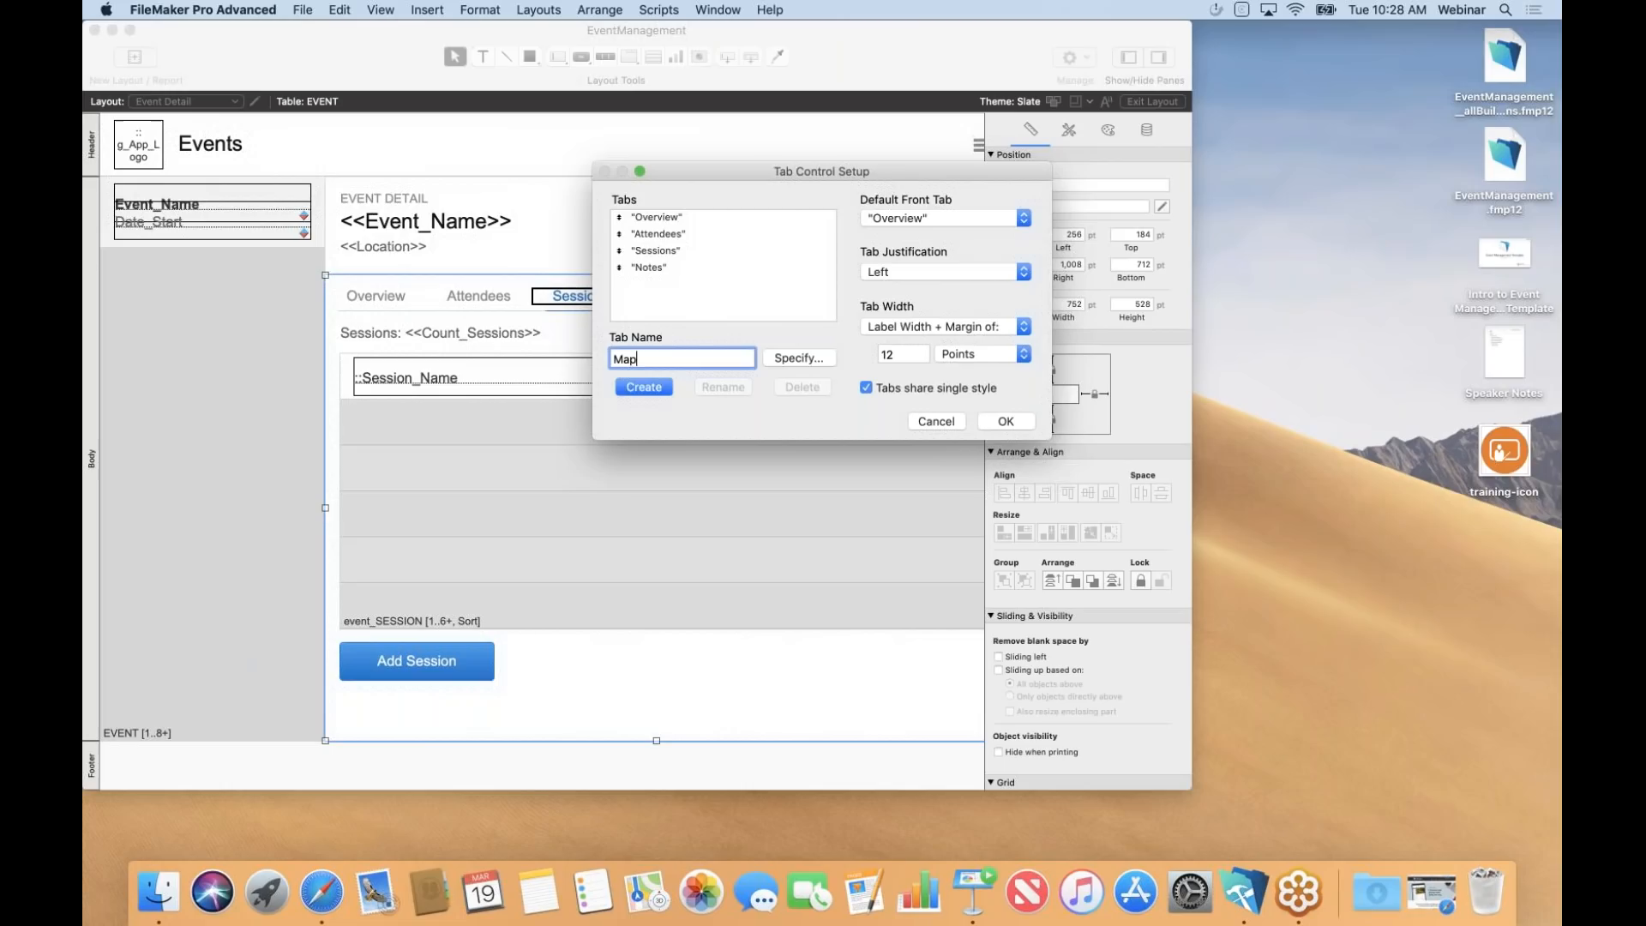
pyautogui.click(644, 388)
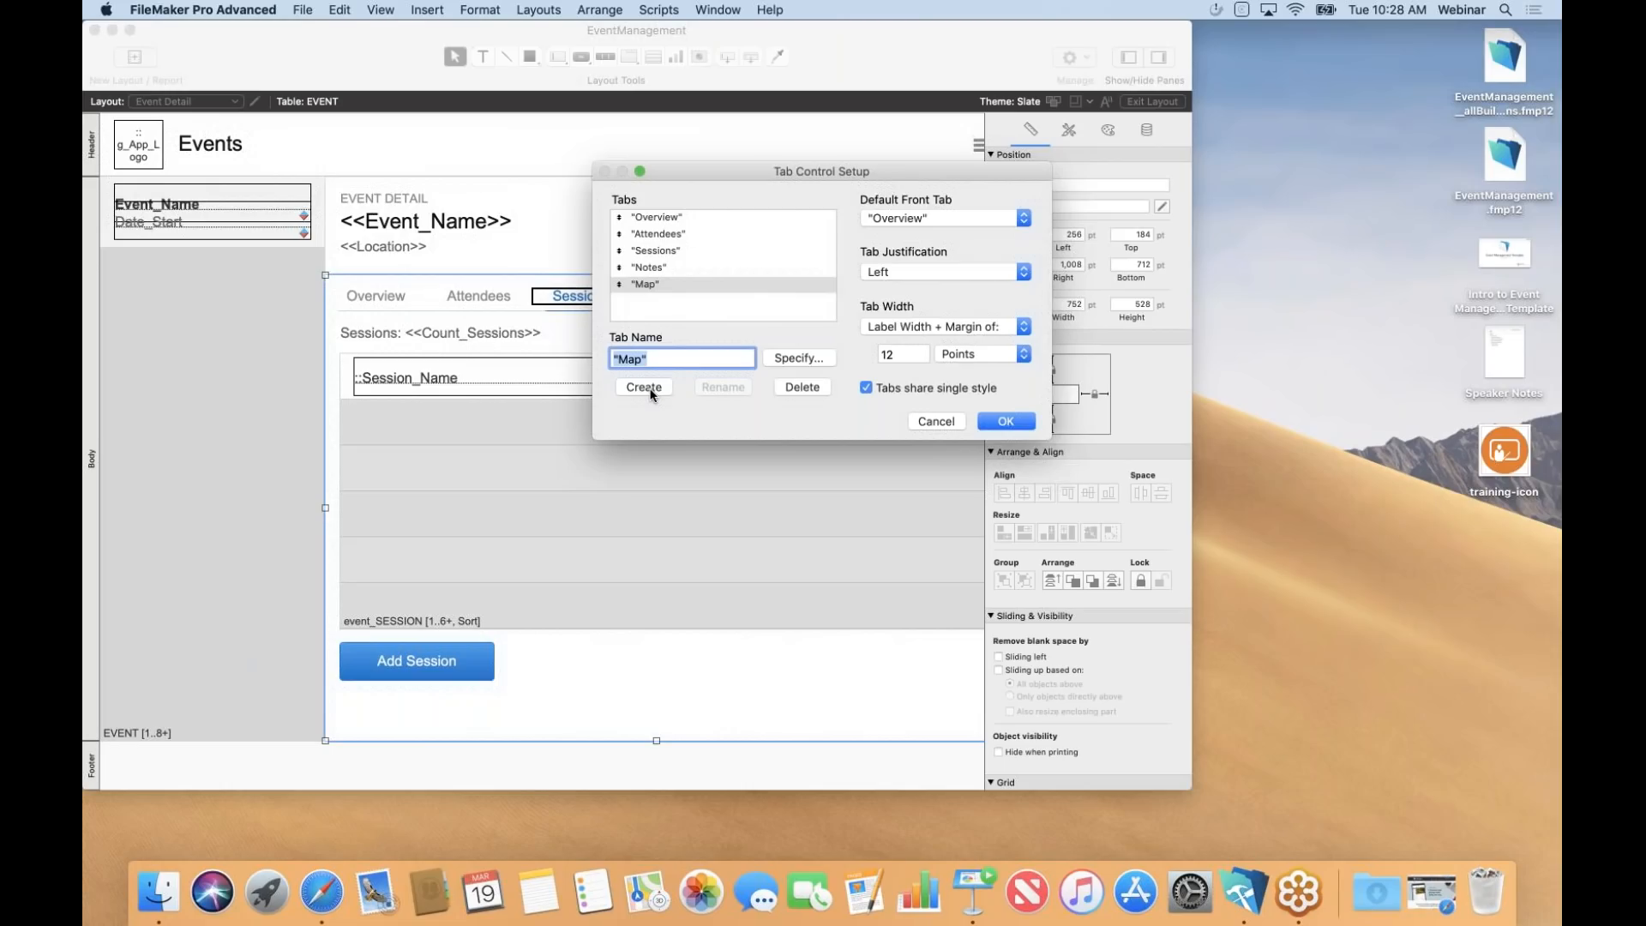
pyautogui.click(995, 419)
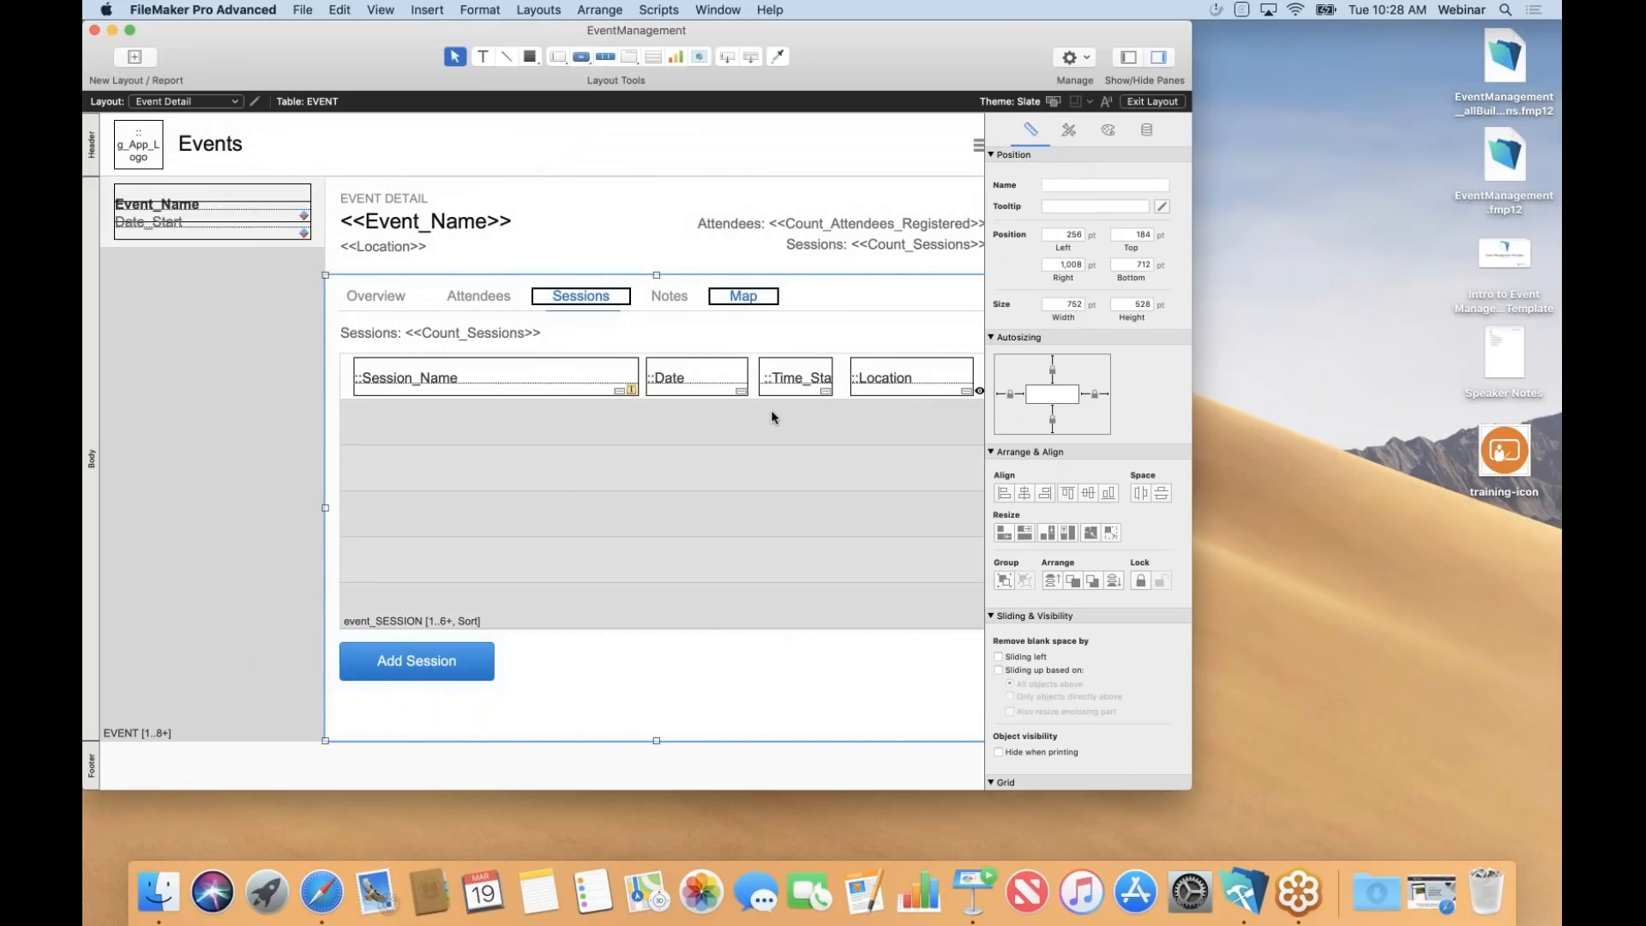
pyautogui.press('super+b')
# Save the layout changes and check the Attendees, Sessions, Notes and still-empty Map tabs.
pyautogui.press('Return')
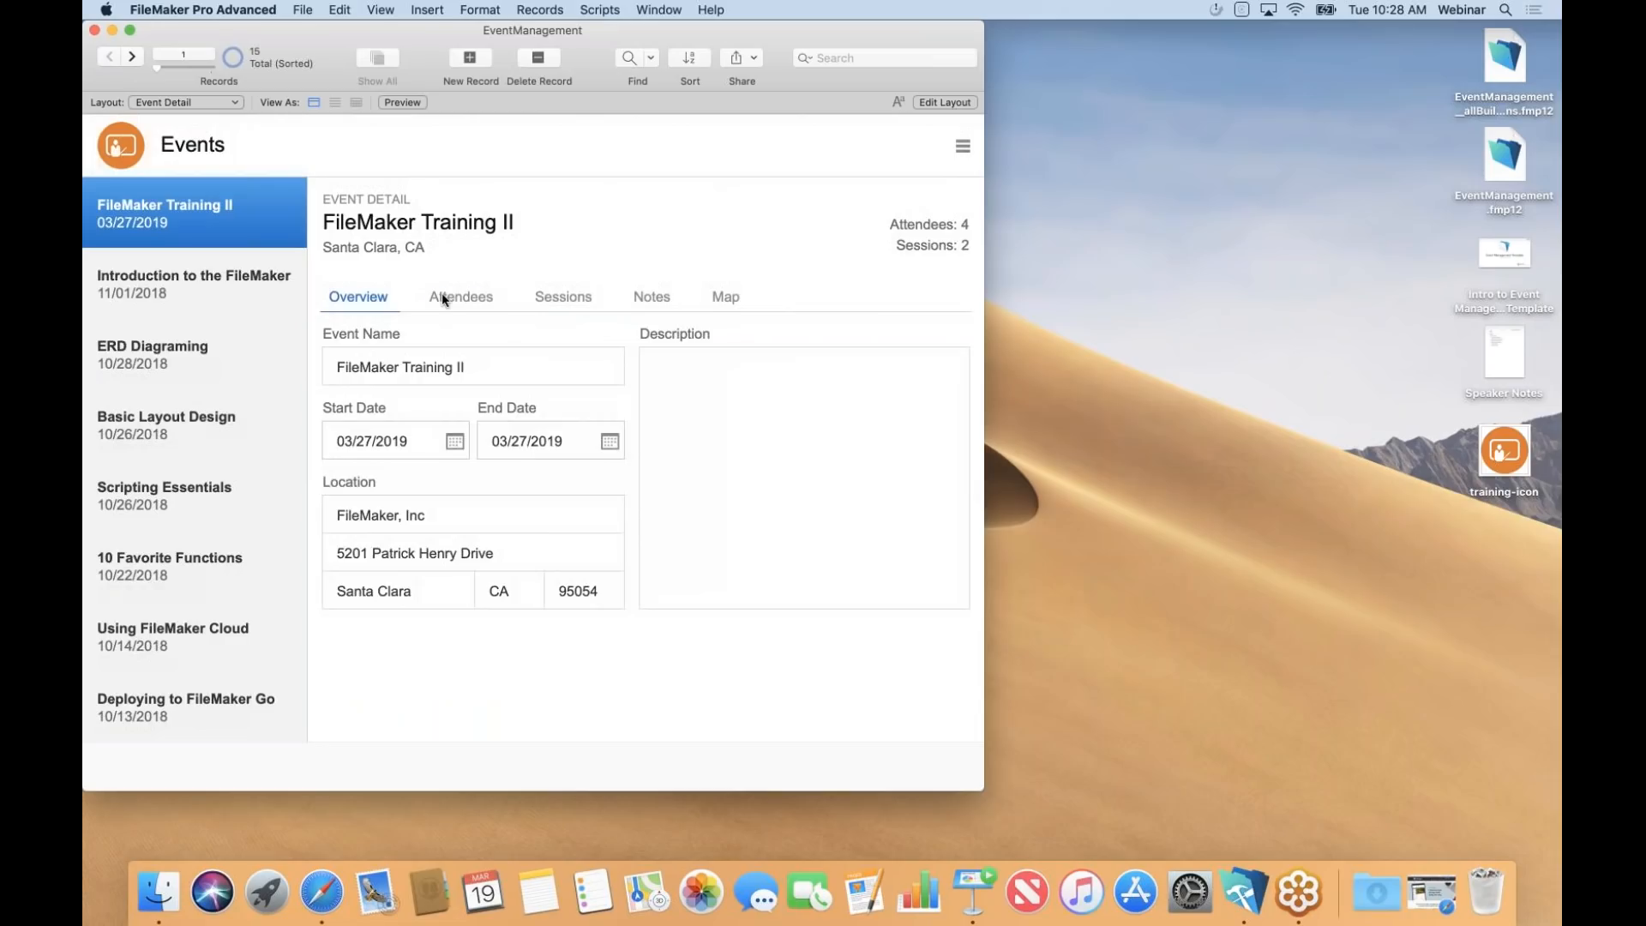
pyautogui.click(442, 295)
pyautogui.click(540, 297)
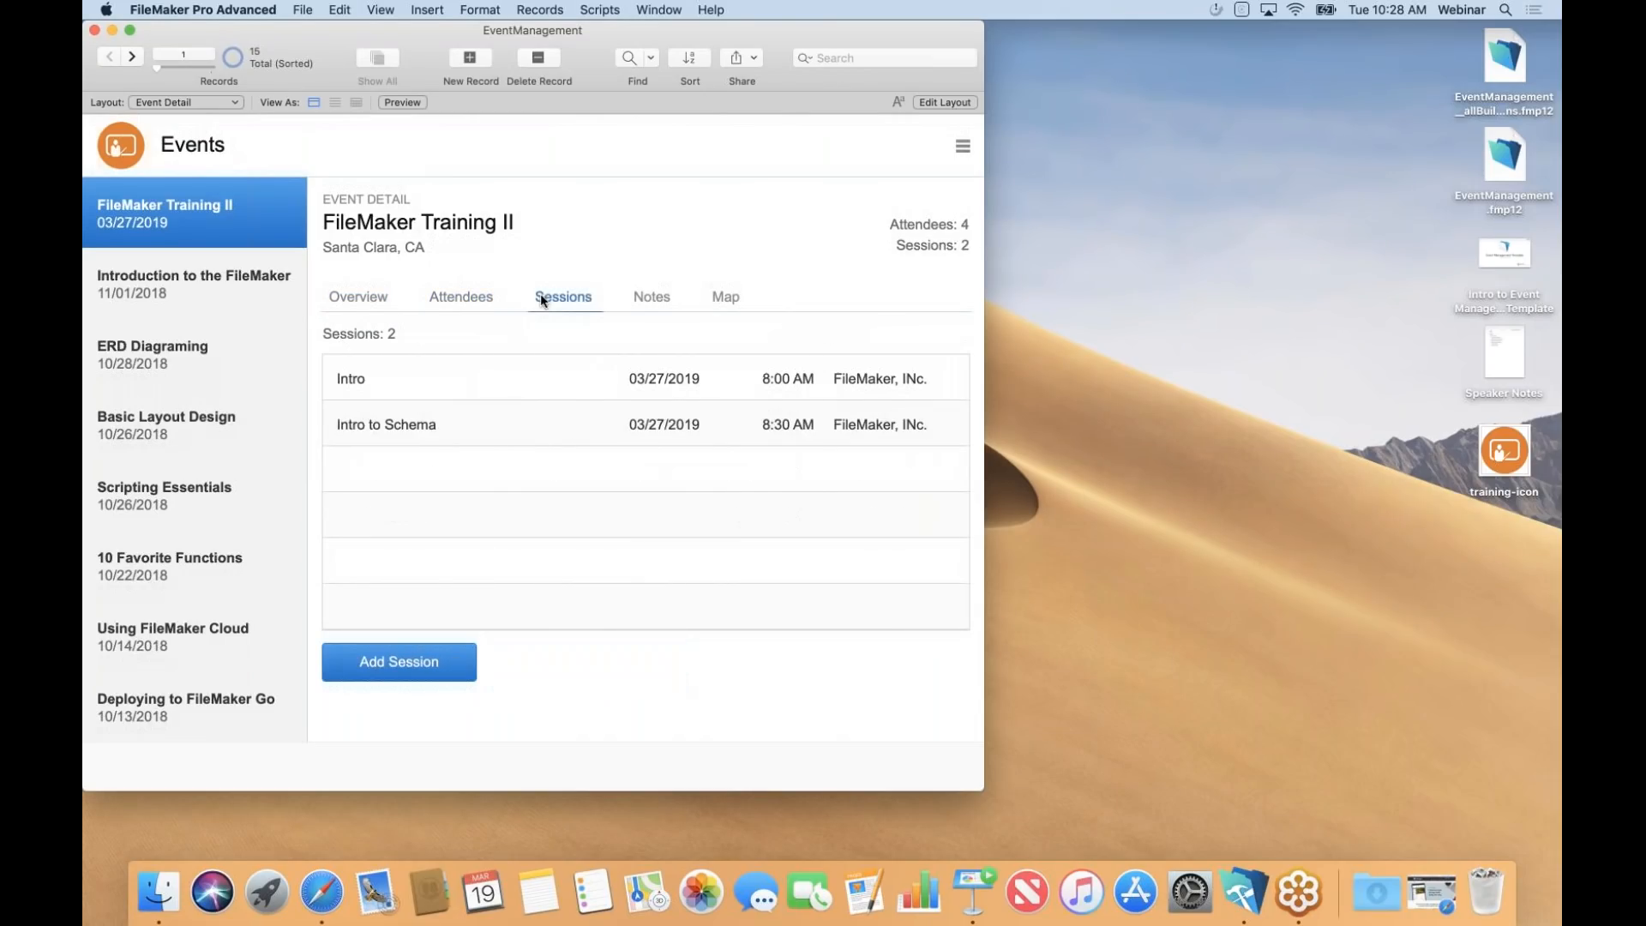
pyautogui.click(650, 300)
pyautogui.click(725, 298)
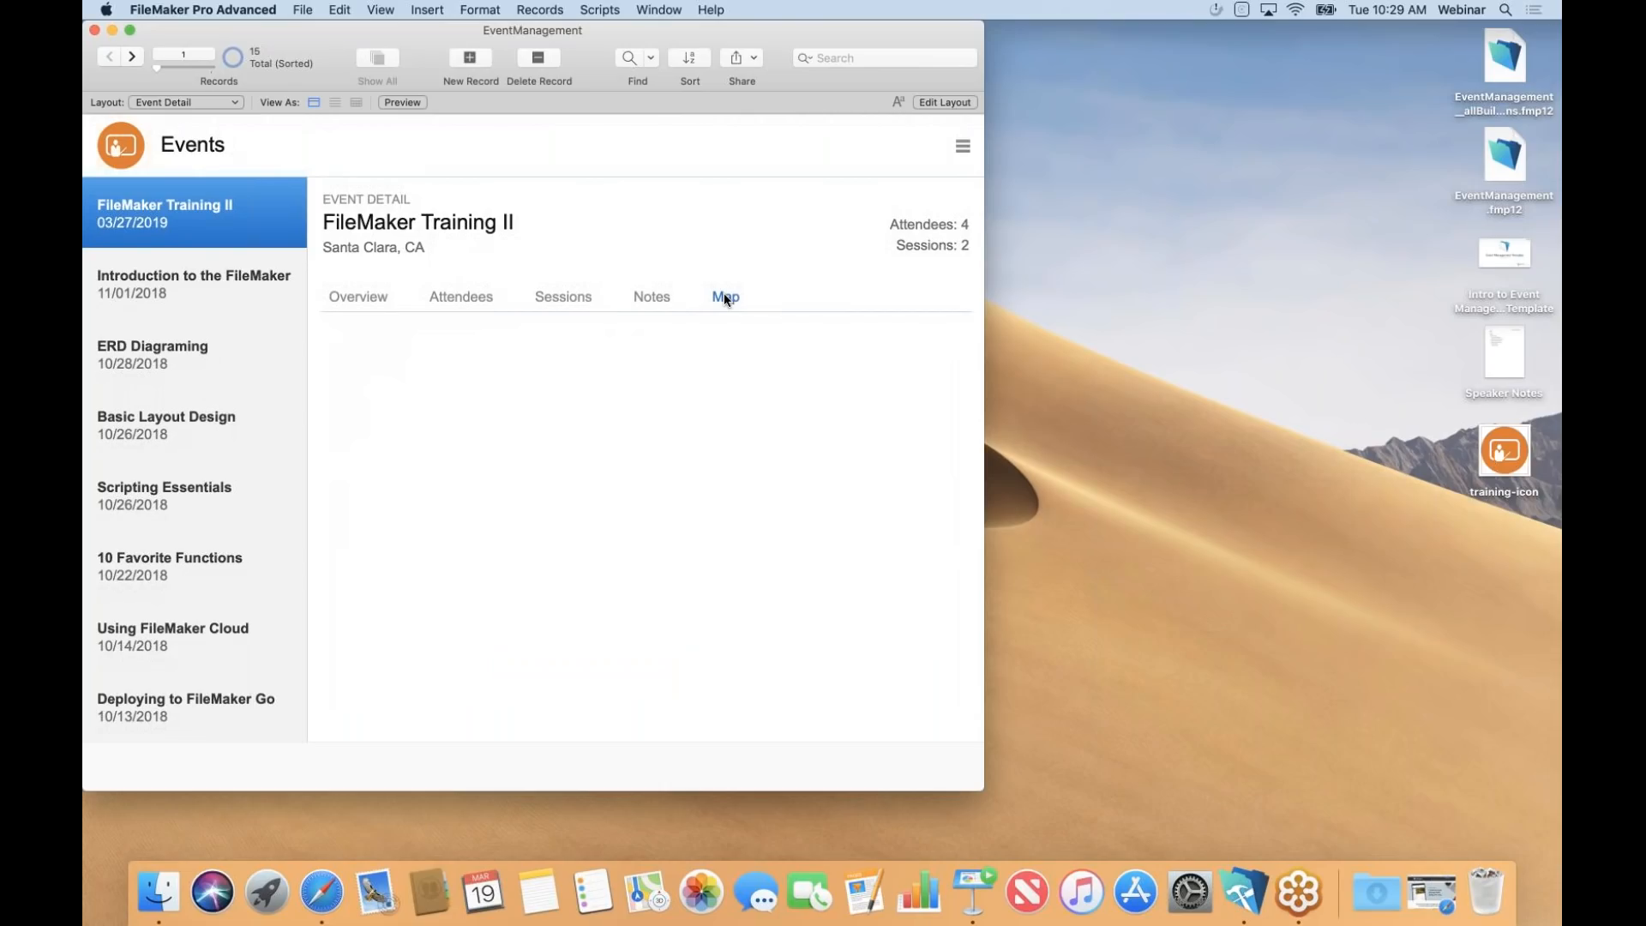
# In Layout mode, widen the window and copy the spare tab underline beneath the Map tab.
pyautogui.press('super+l')
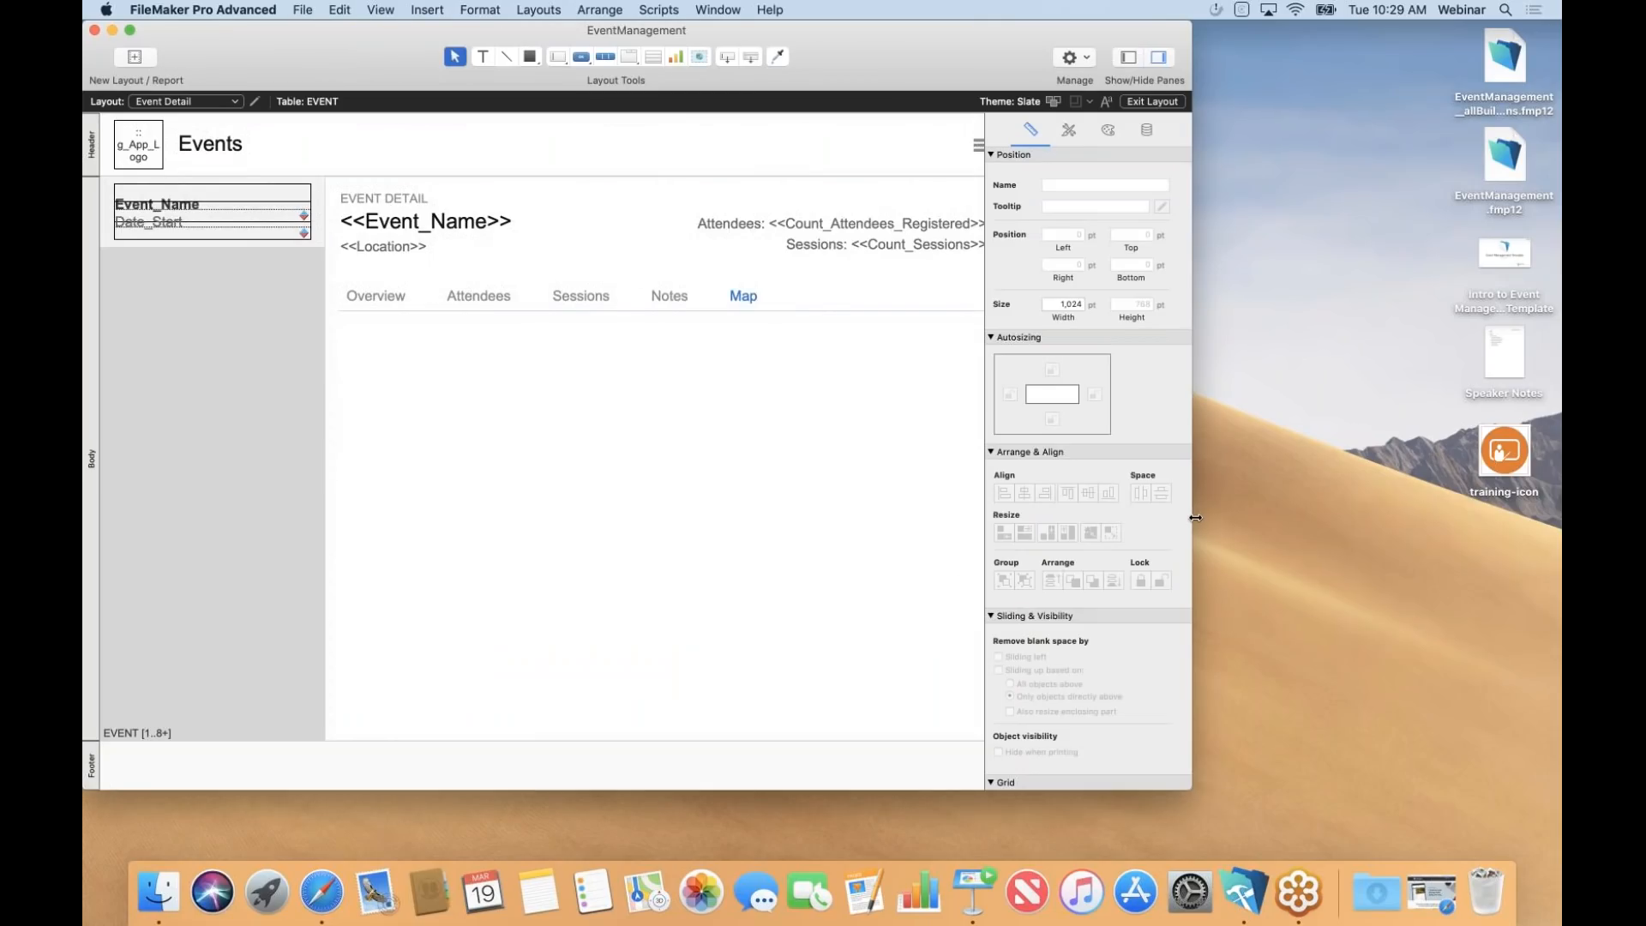
pyautogui.moveTo(1195, 518); pyautogui.dragTo(1504, 515)
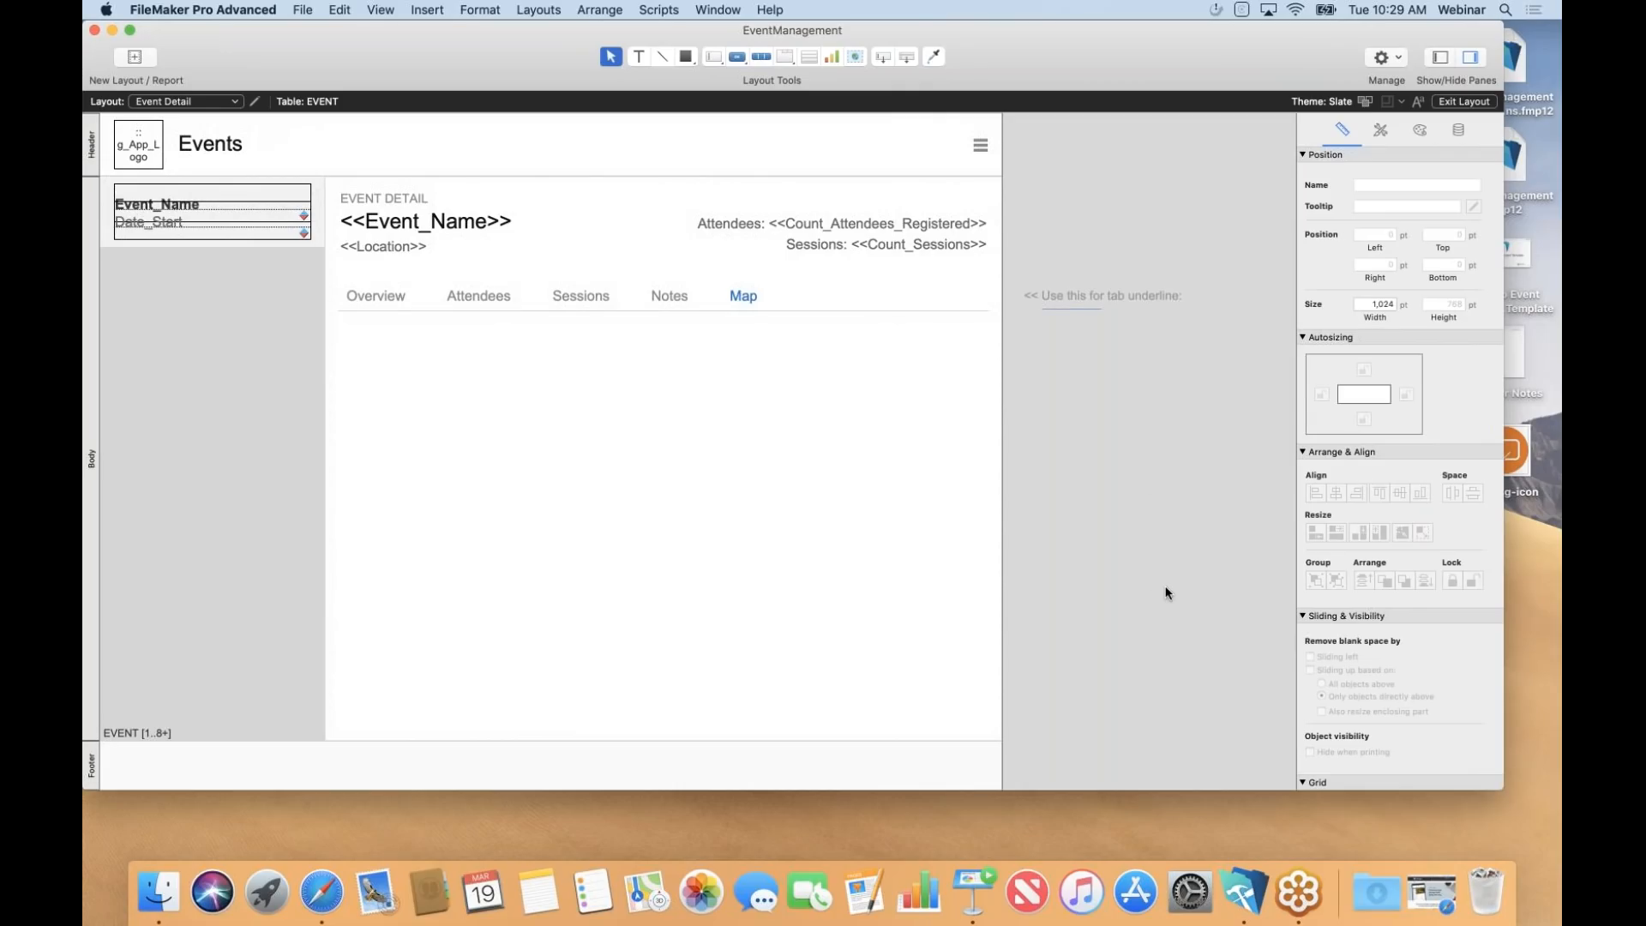
pyautogui.click(1083, 308)
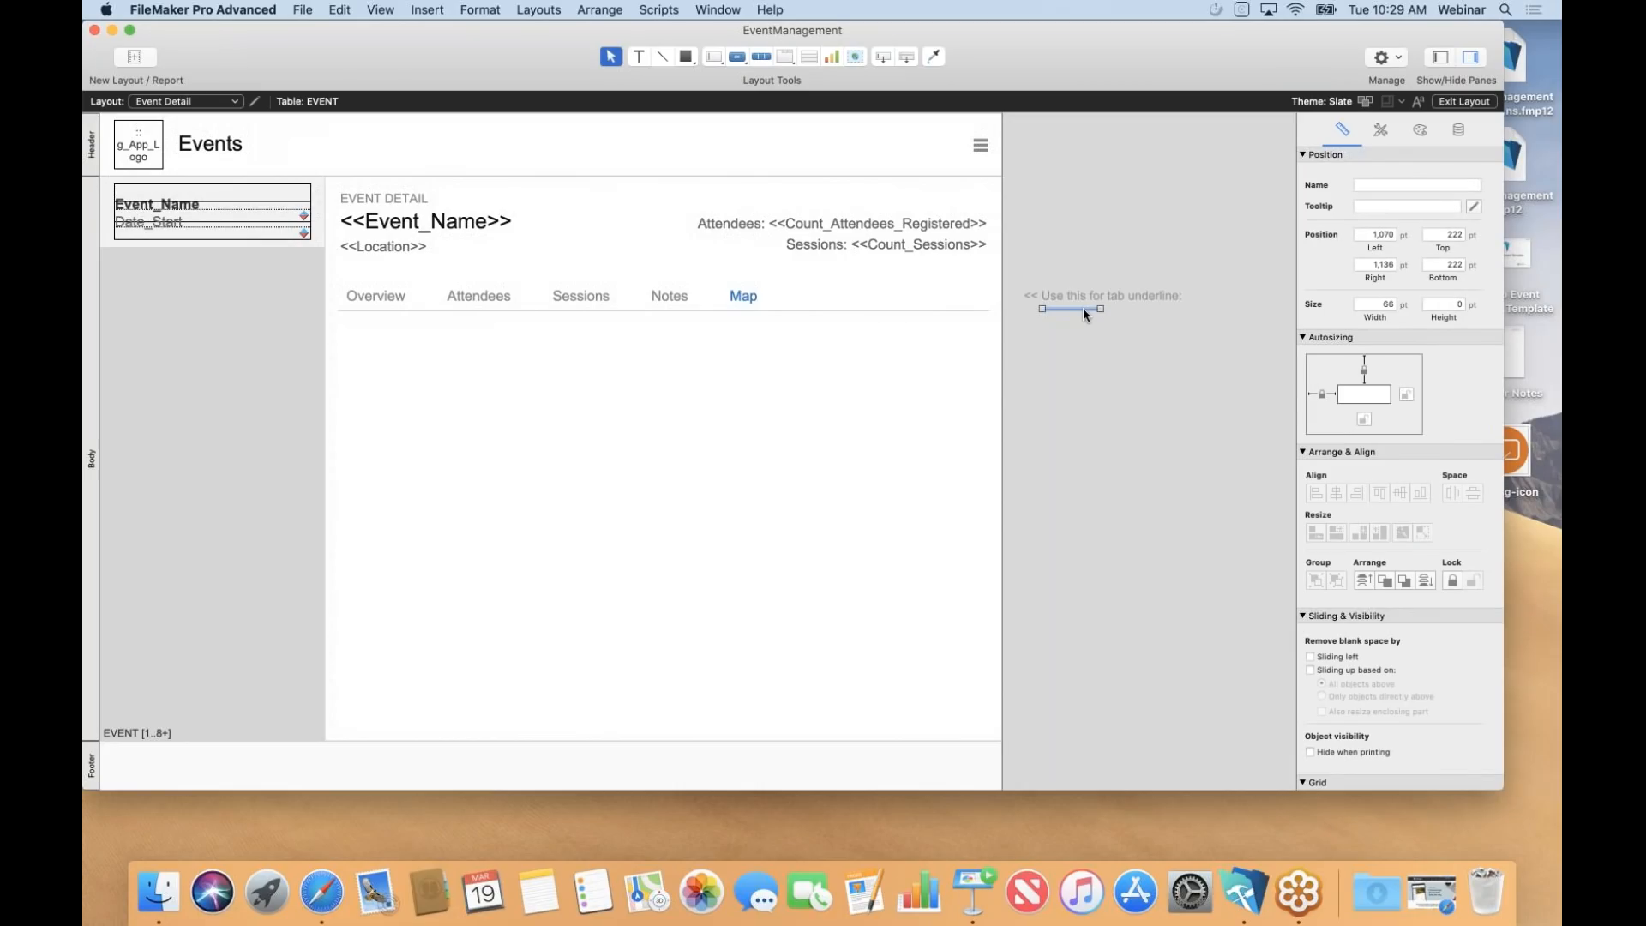
pyautogui.moveTo(1083, 307); pyautogui.dragTo(755, 314)
pyautogui.click(802, 294)
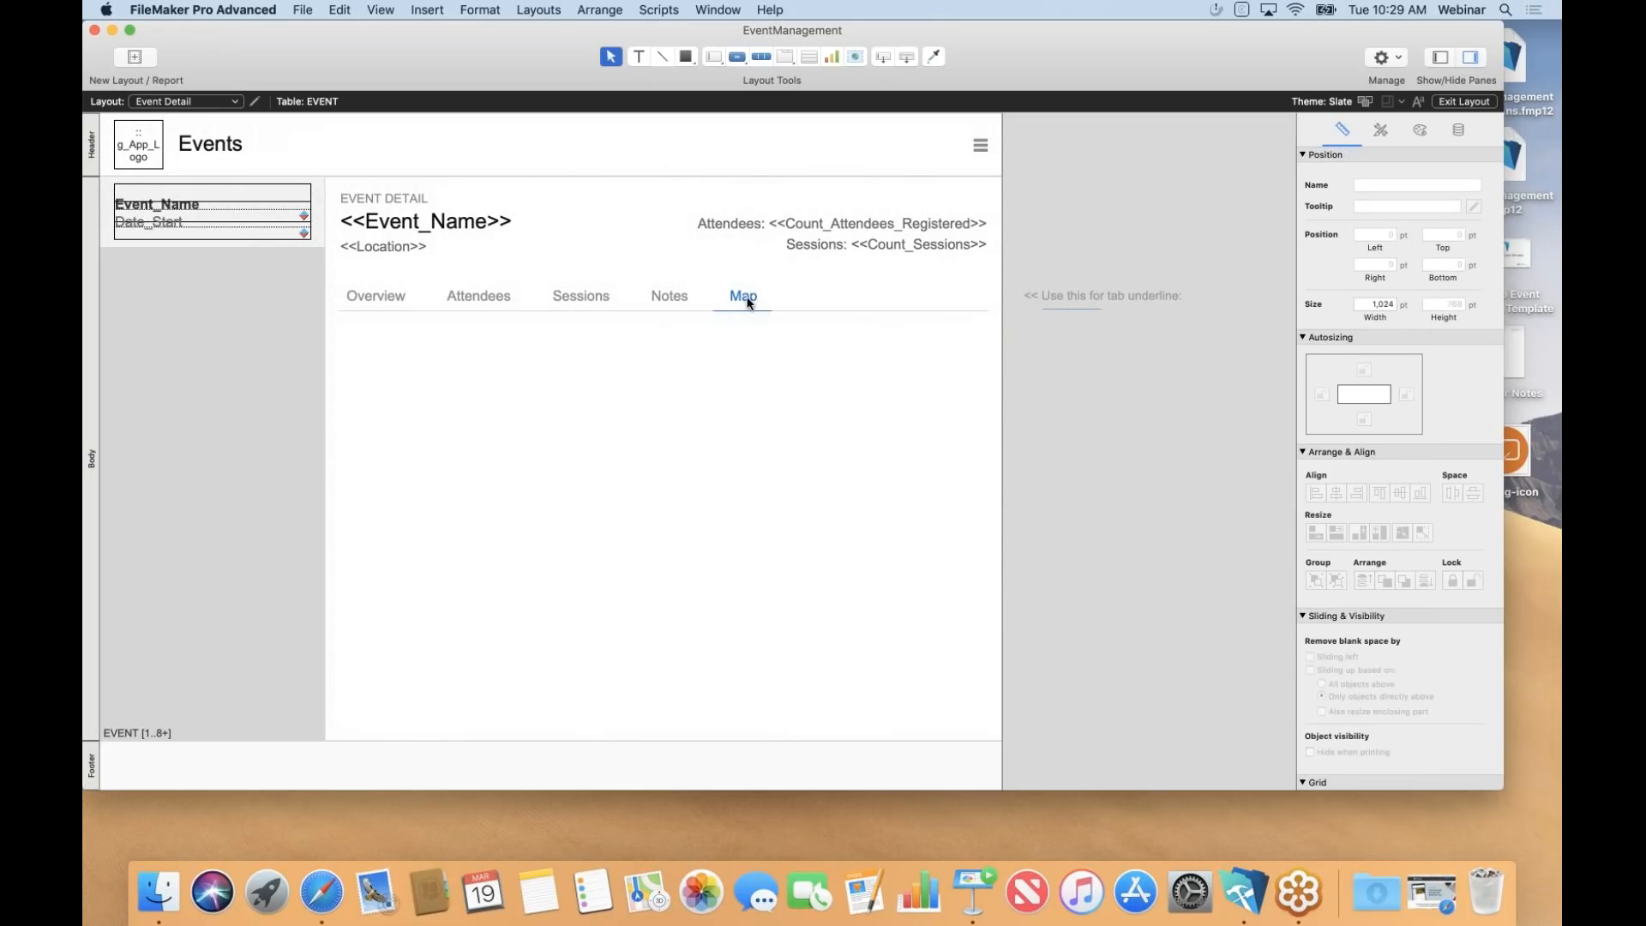
pyautogui.press('super+b')
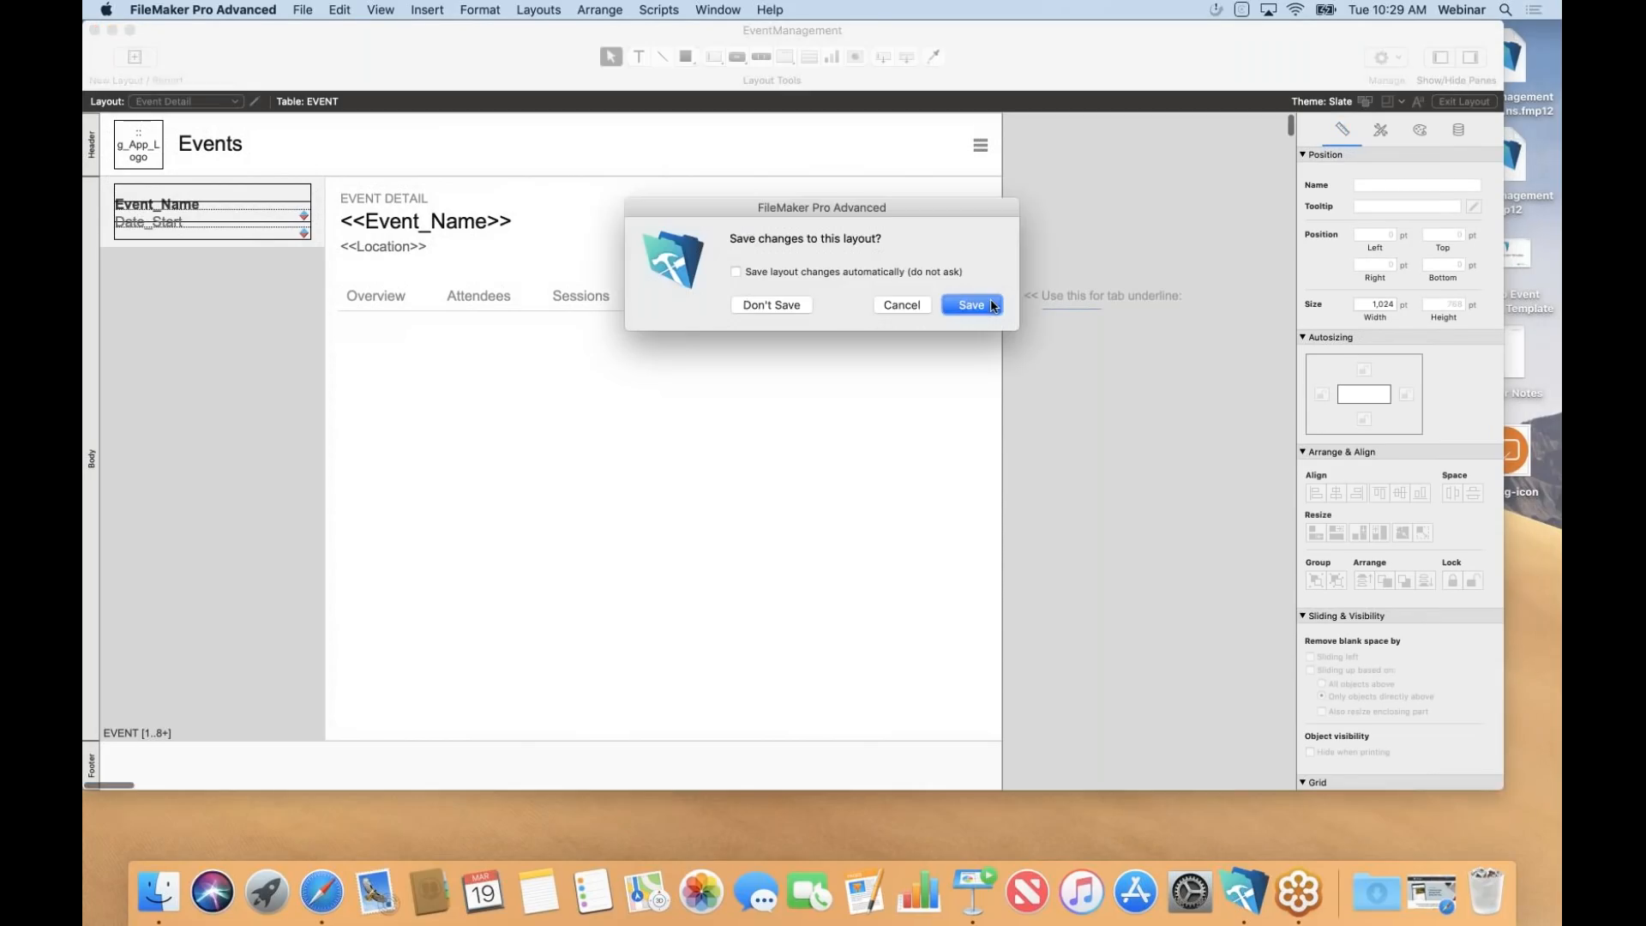
# Save the layout, view the Notes and empty Map tabs, then return to Layout mode.
pyautogui.press('Return')
pyautogui.click(656, 300)
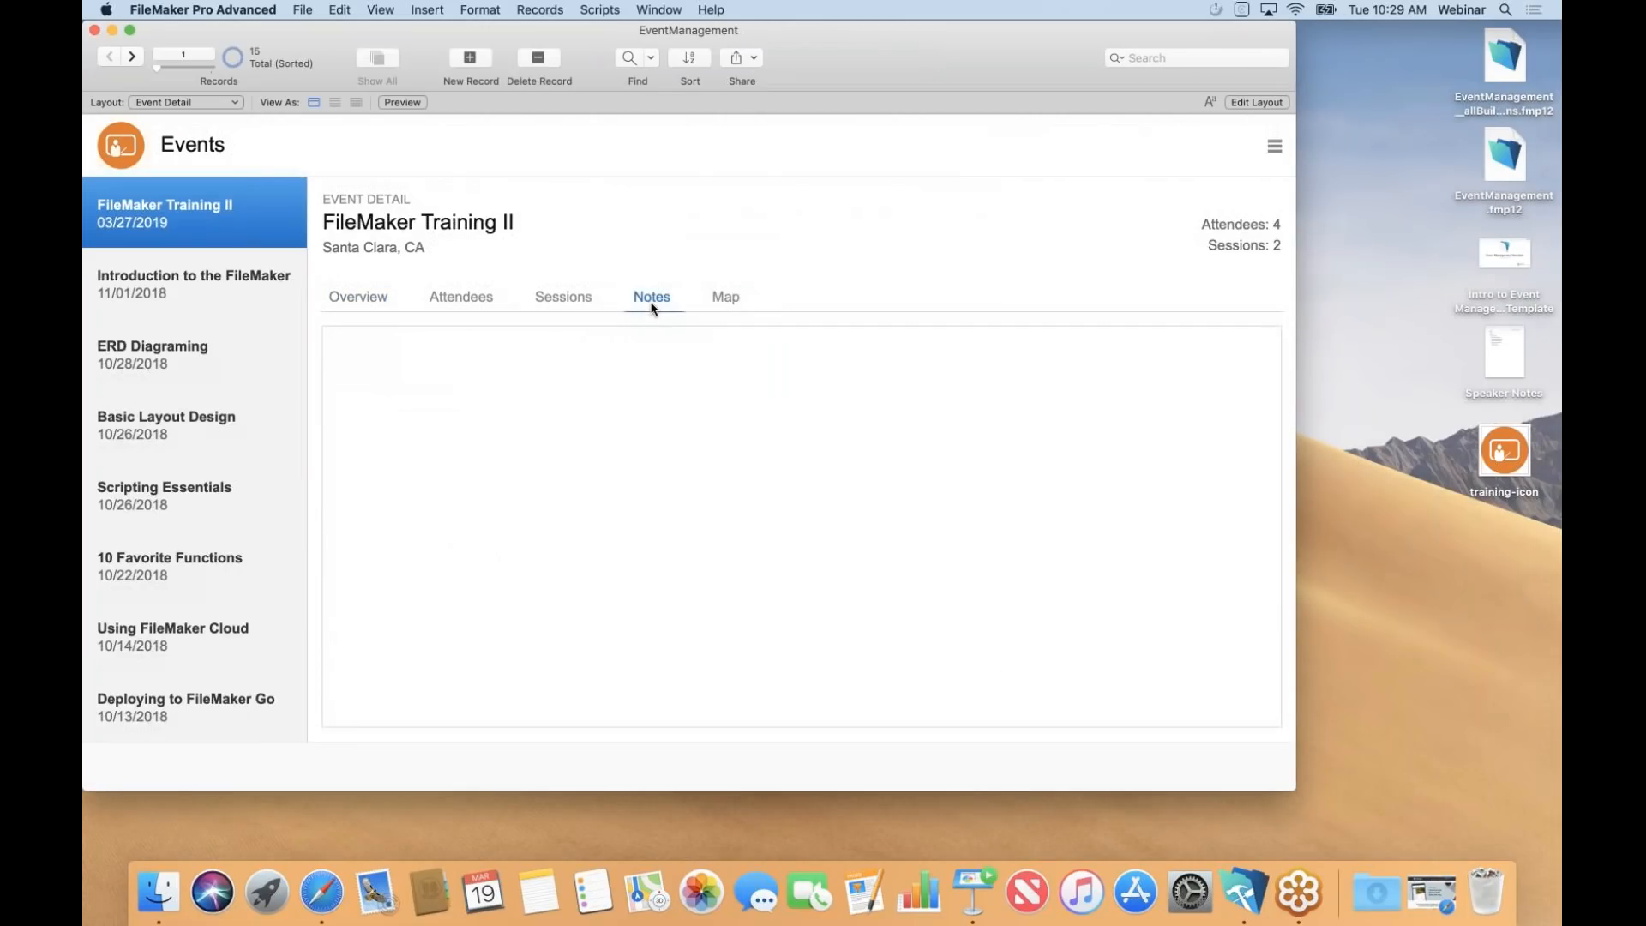
pyautogui.click(719, 299)
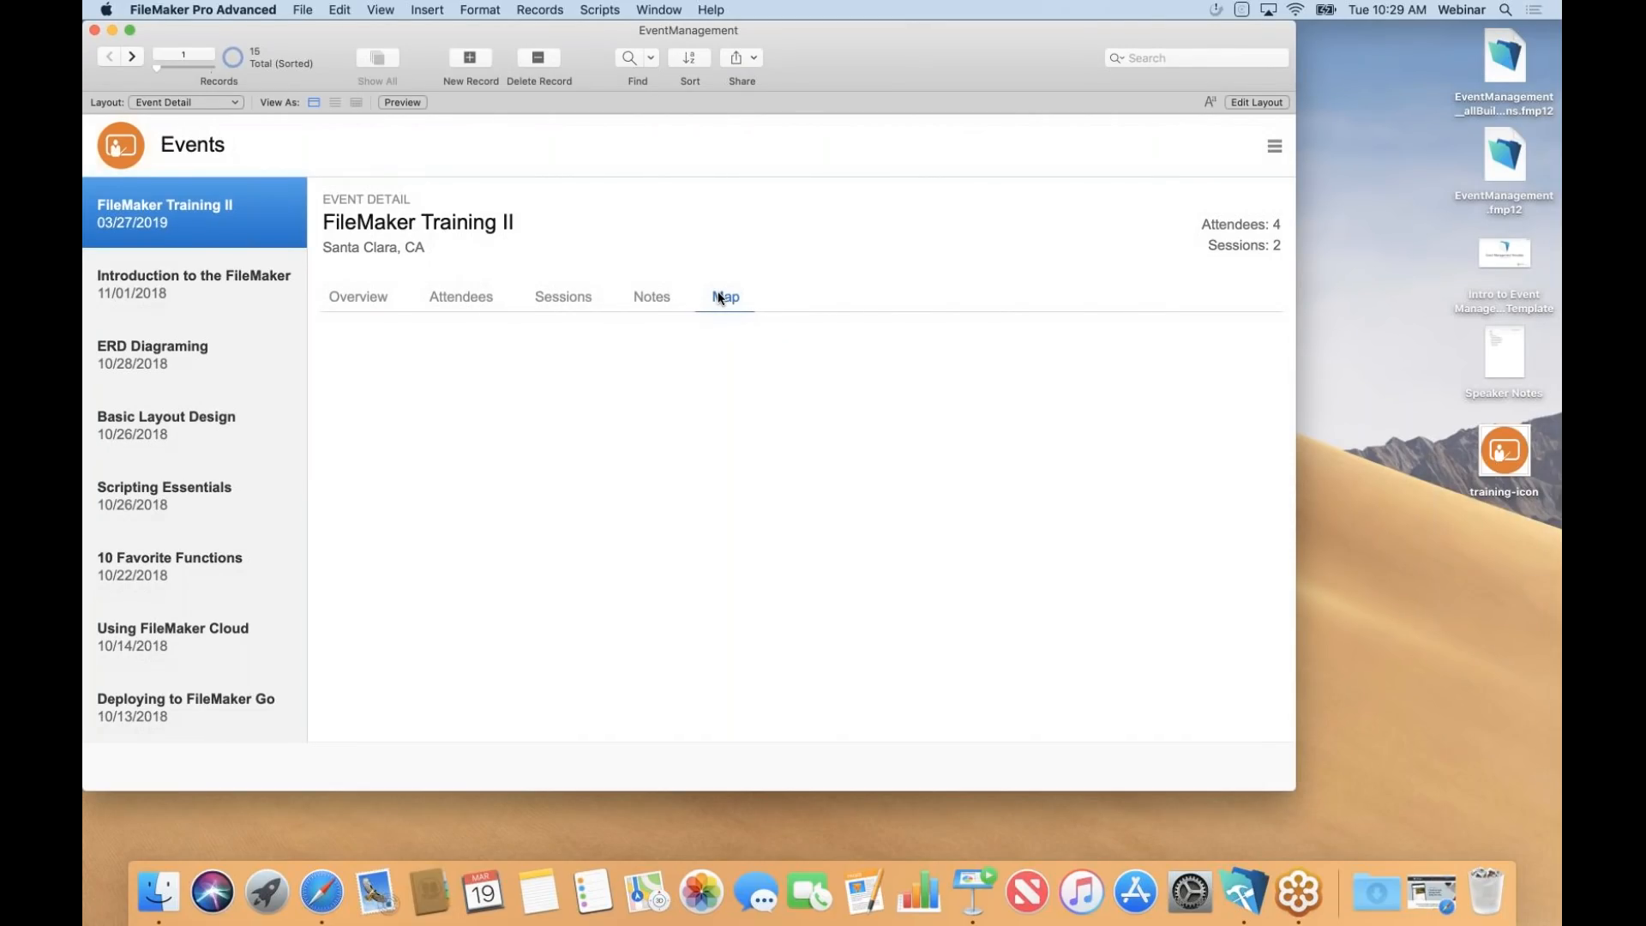
pyautogui.press('super+l')
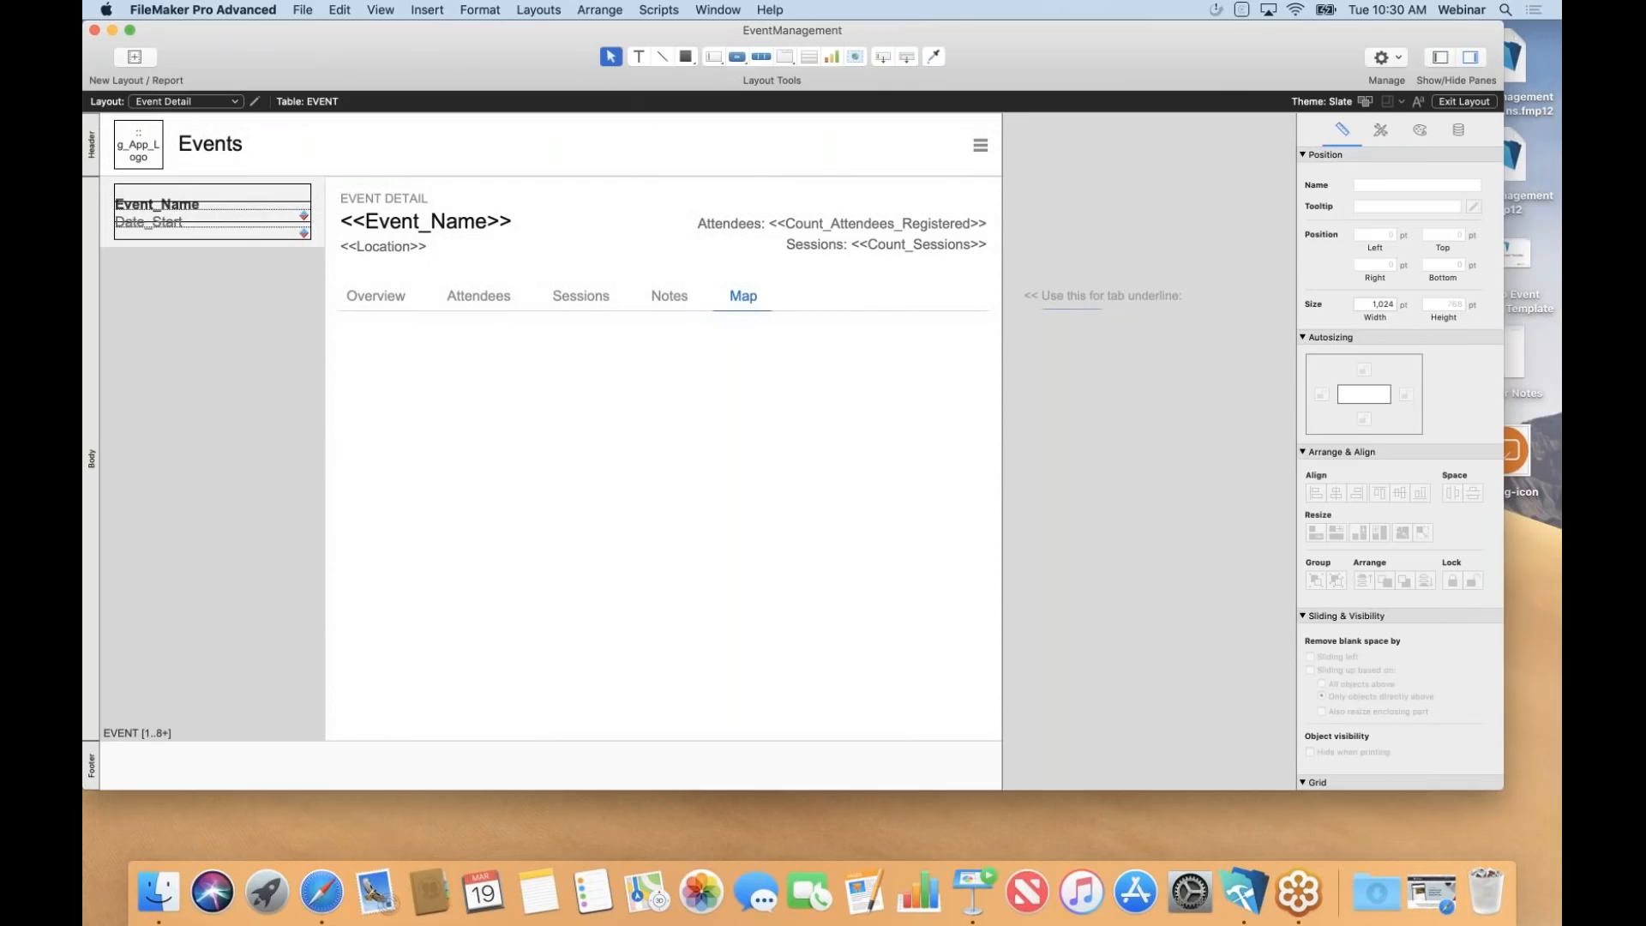
# Draw a web viewer filling the Map tab panel and set it to Google Maps (US).
pyautogui.press('super+l')
pyautogui.click(702, 399)
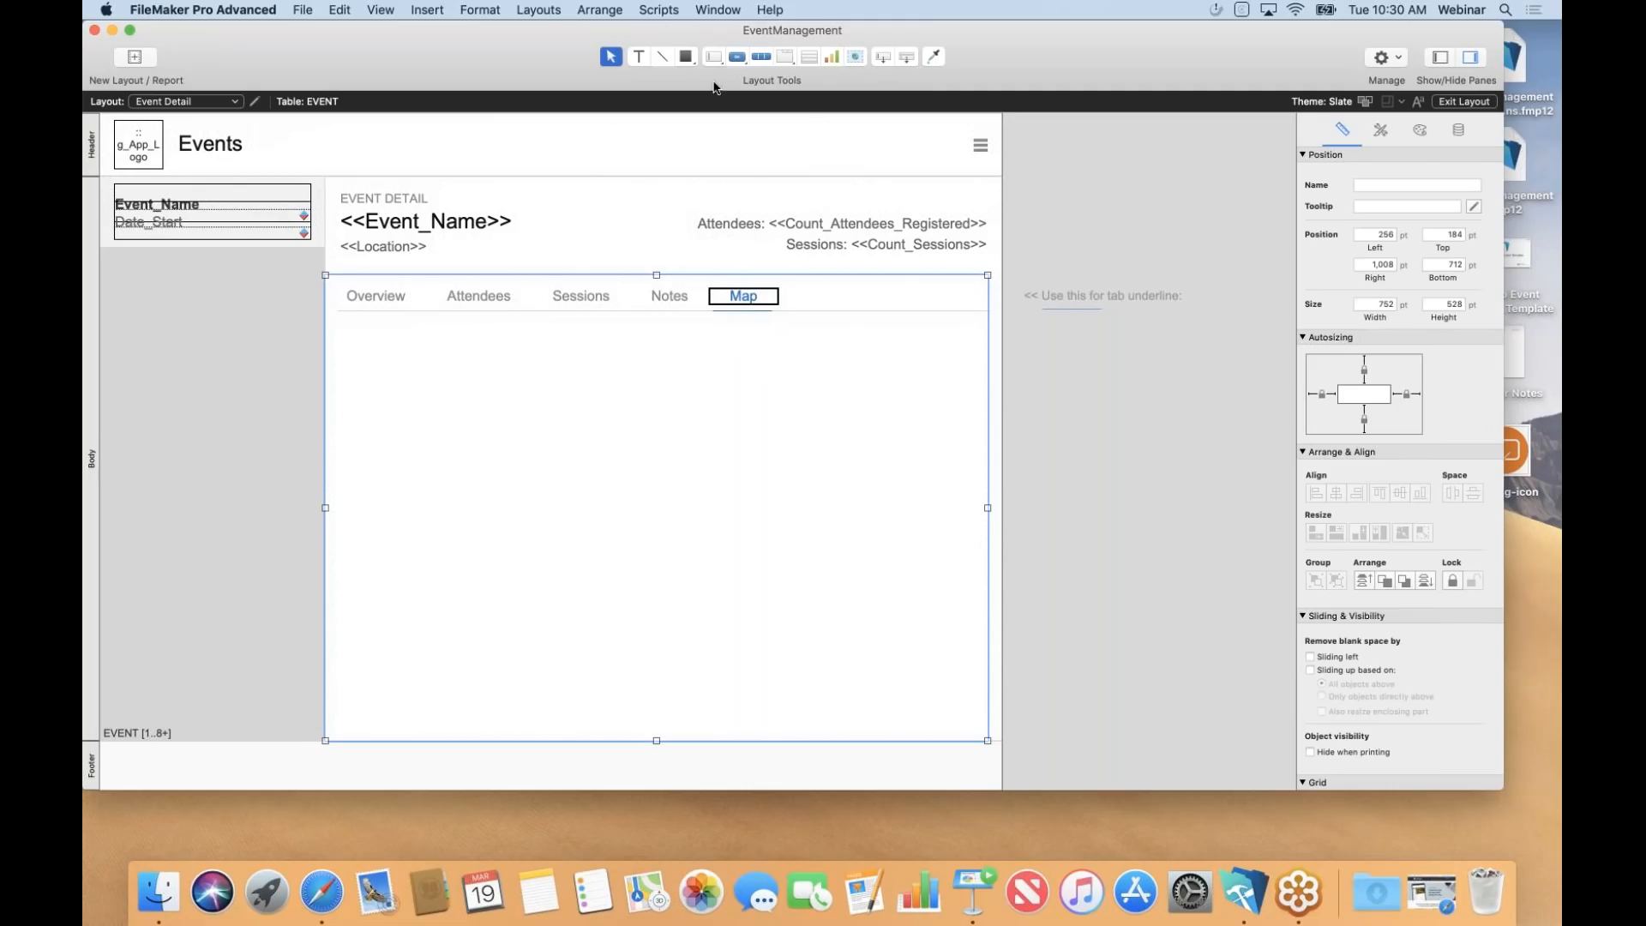
pyautogui.click(856, 57)
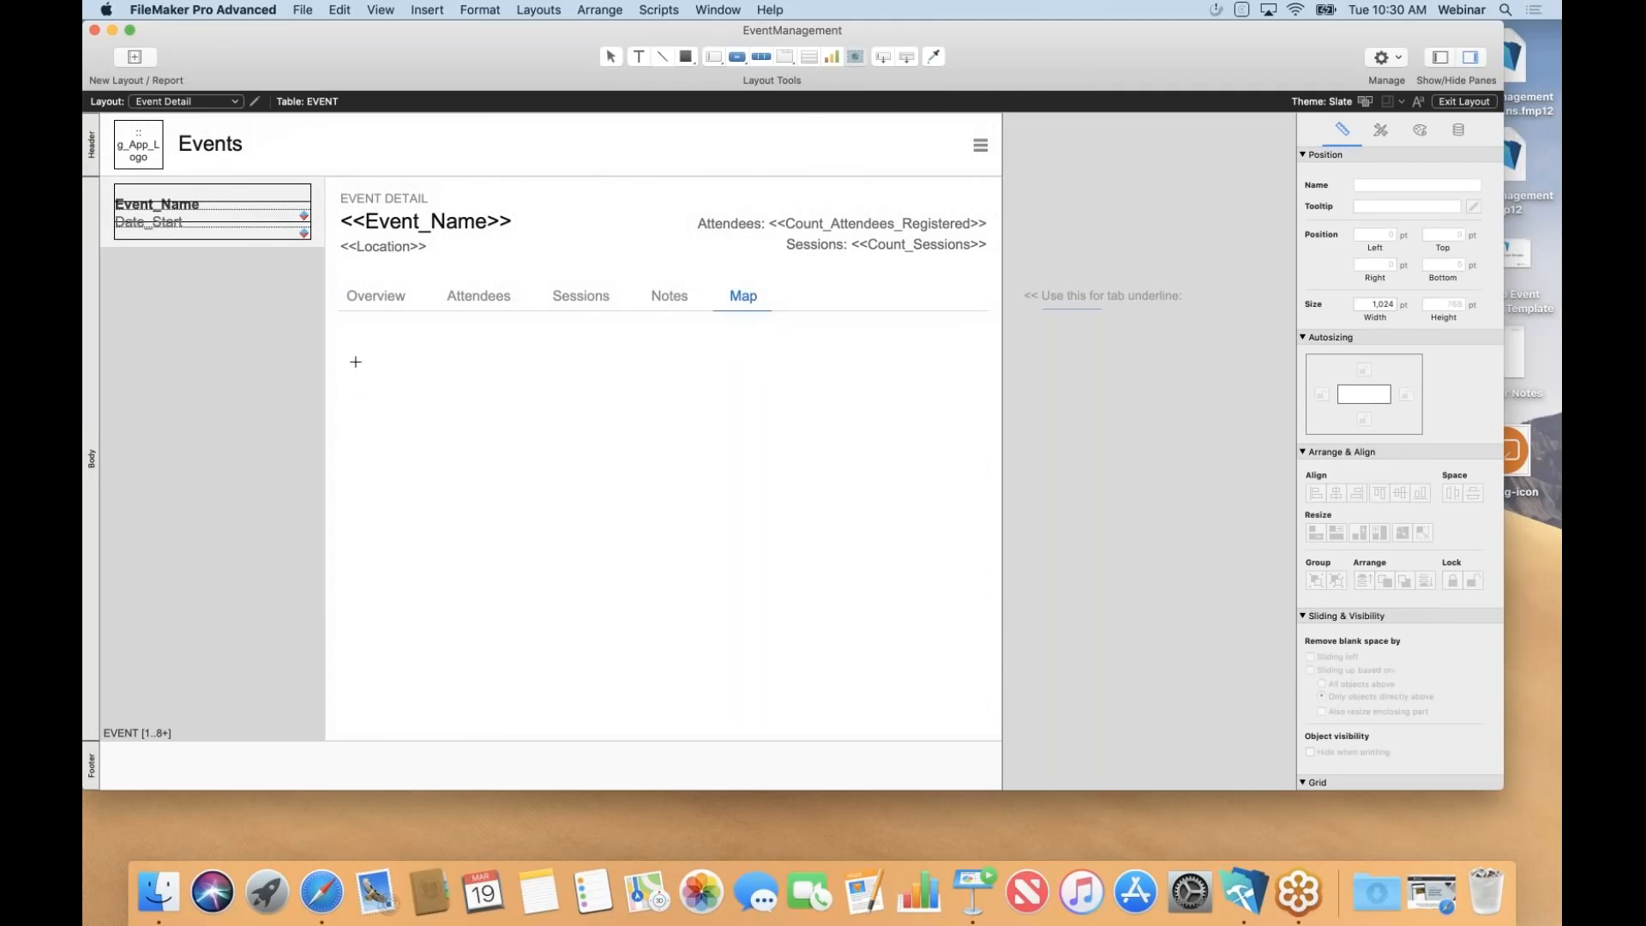
pyautogui.moveTo(349, 335); pyautogui.dragTo(977, 716)
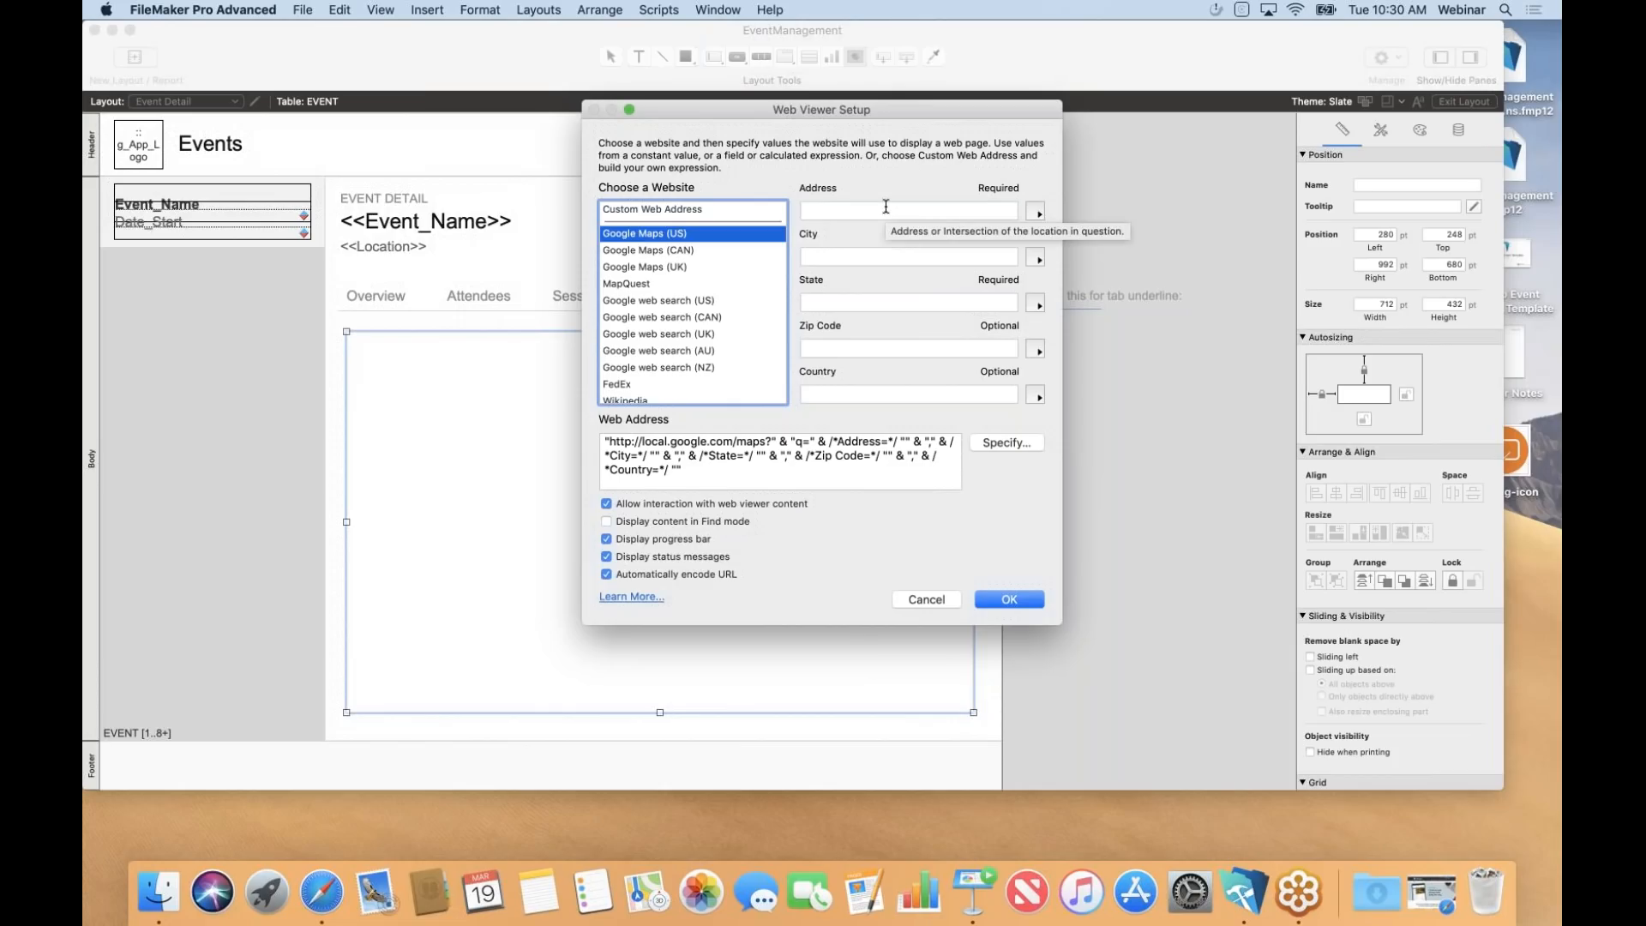
# Fill the web viewer's Address and City values with the Address_Street and Address_City fields.
pyautogui.click(1037, 212)
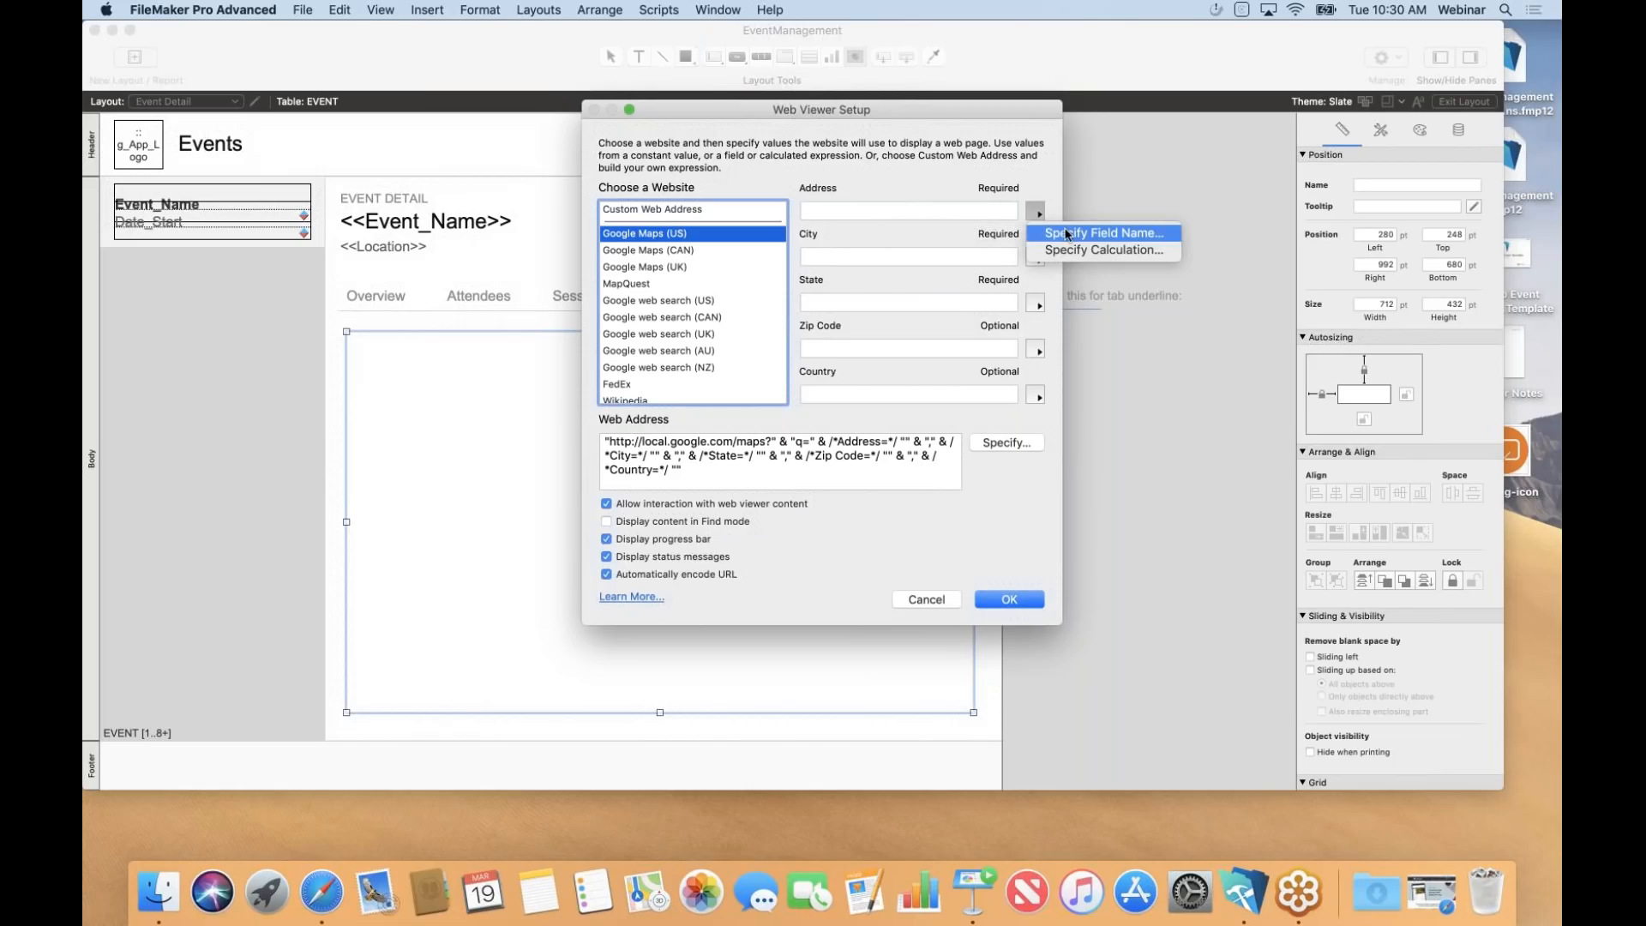
pyautogui.click(1070, 235)
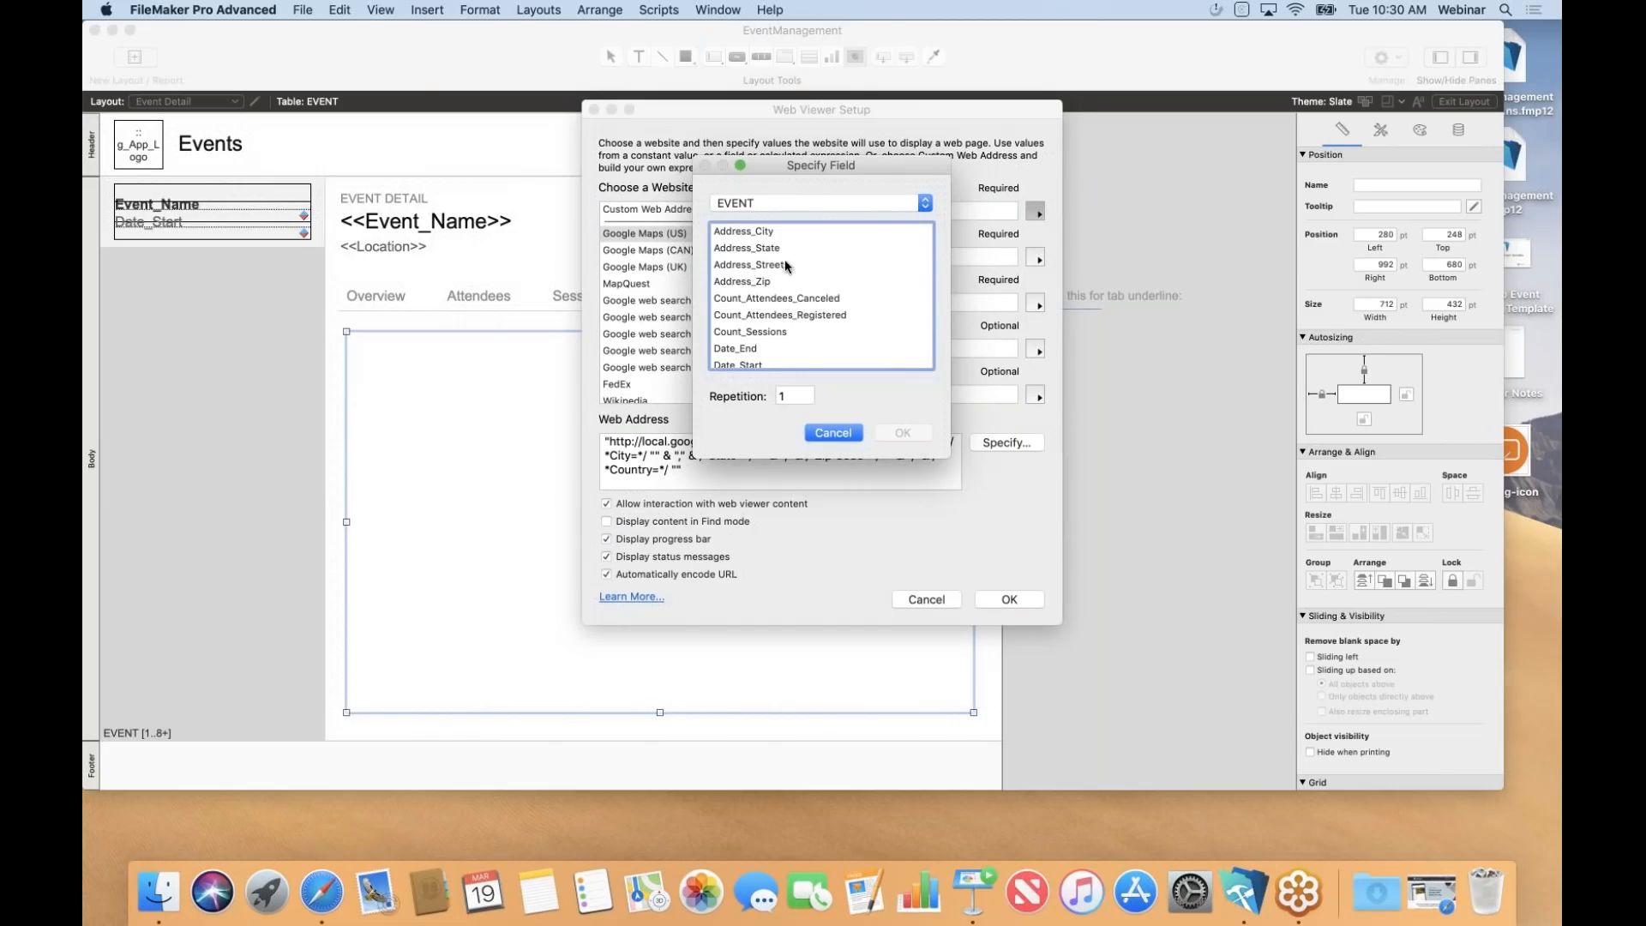
pyautogui.doubleClick(774, 267)
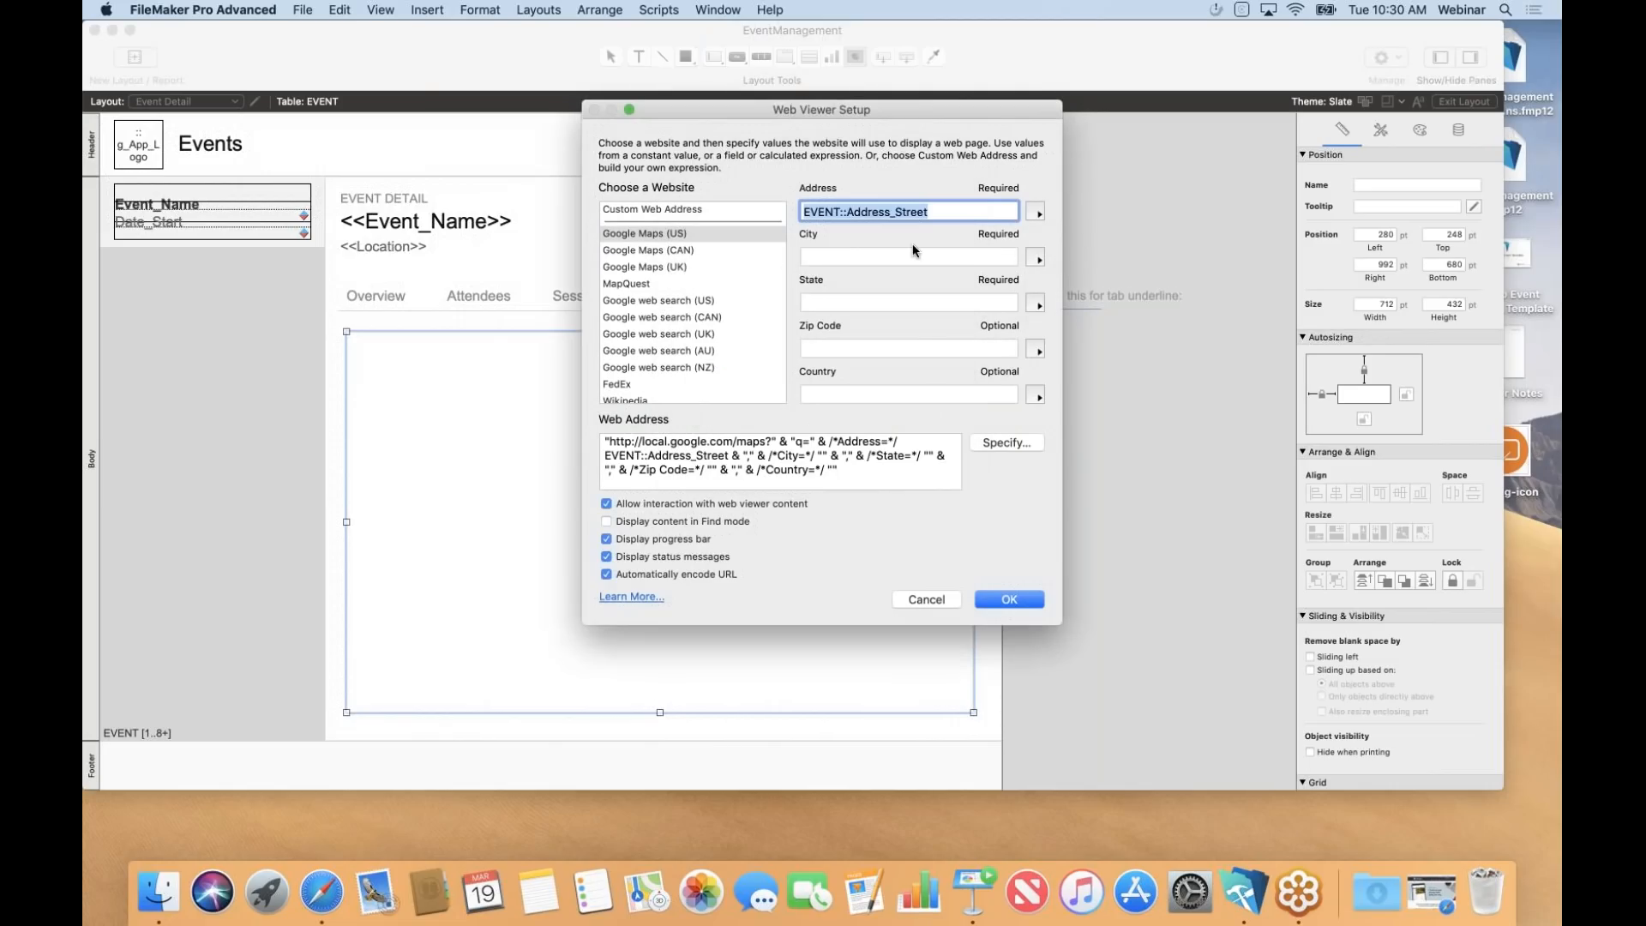
pyautogui.click(1035, 259)
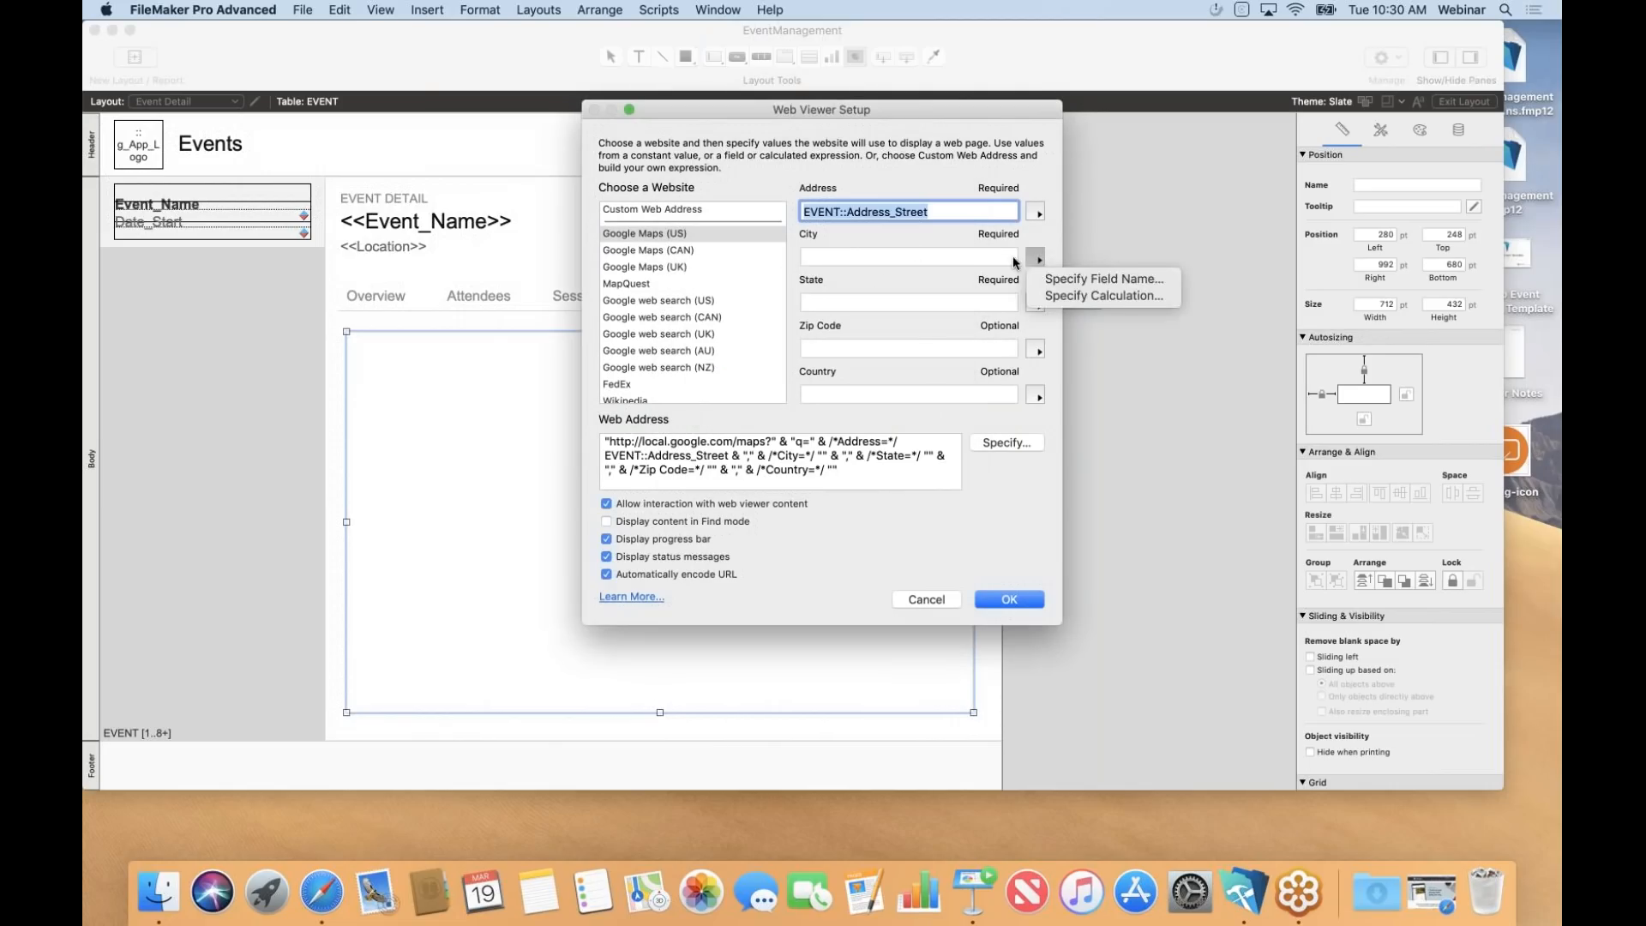
pyautogui.click(1098, 280)
pyautogui.click(763, 233)
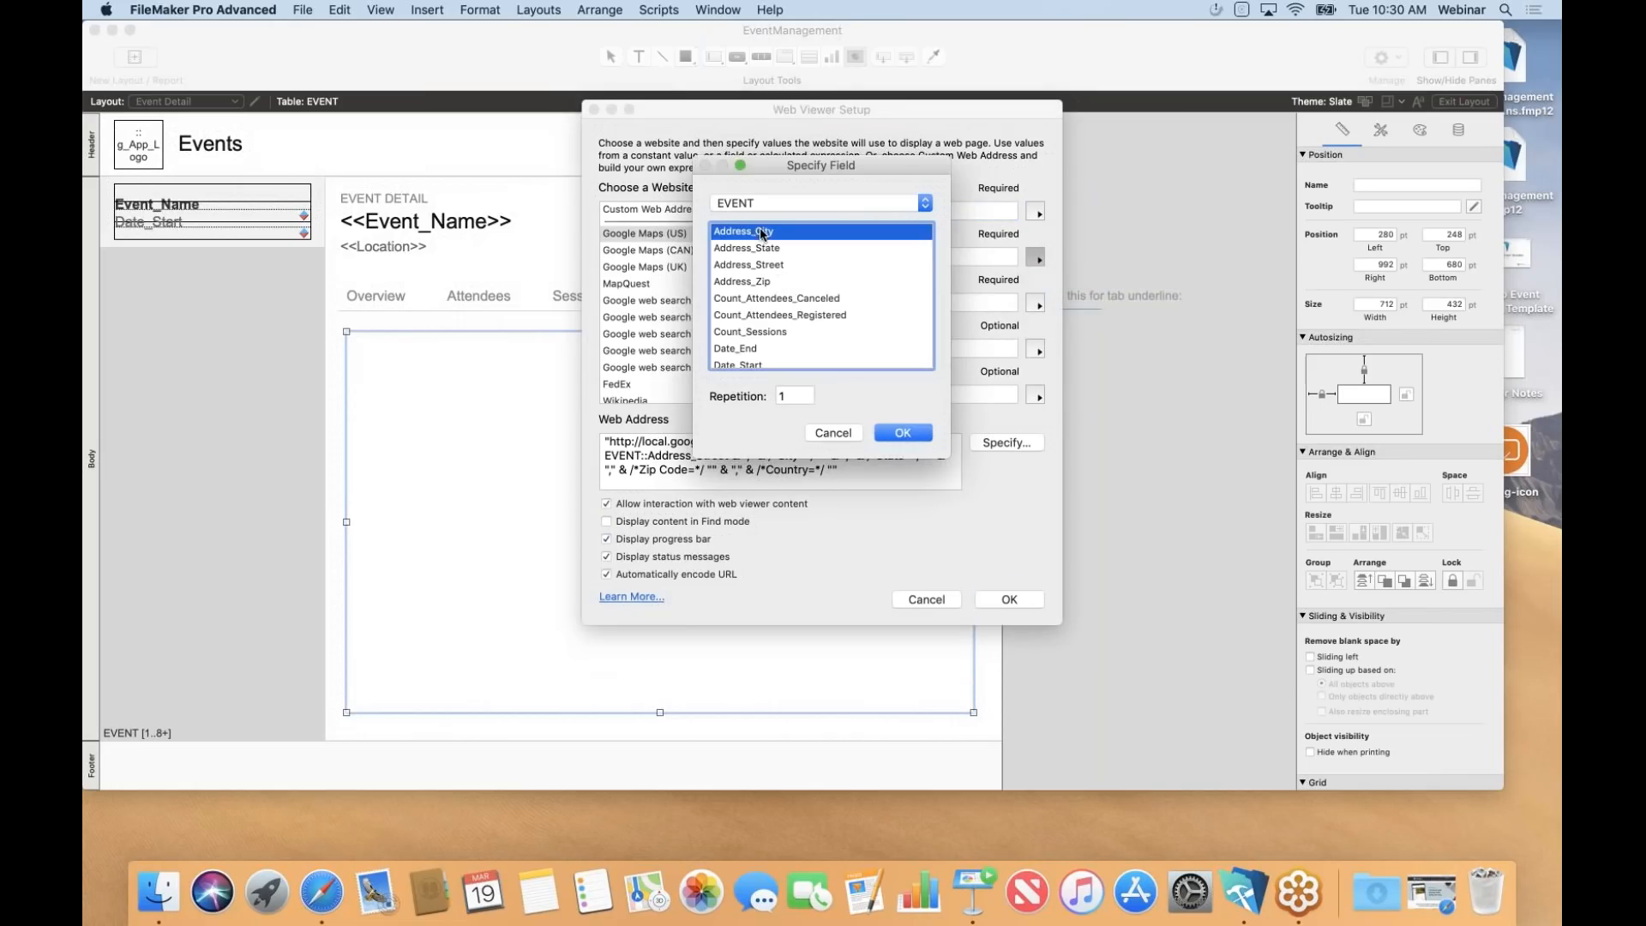
pyautogui.click(903, 433)
# Fill the State and Zip Code values with Address_State and Address_Zip, then confirm the setup.
pyautogui.click(1036, 304)
pyautogui.click(1109, 326)
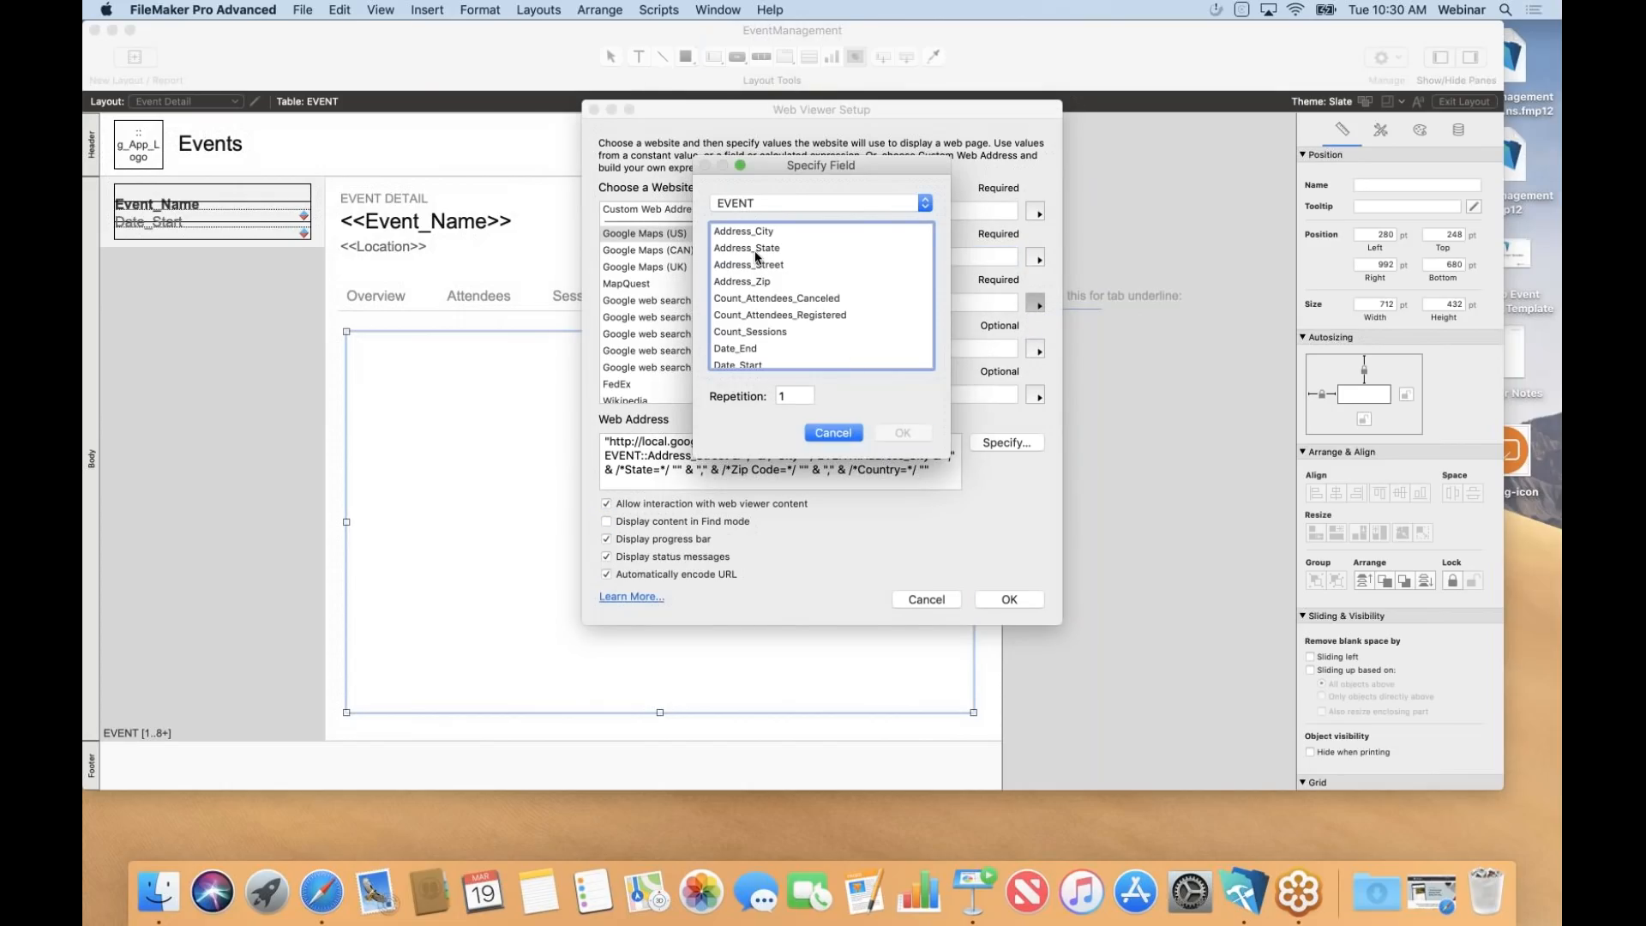
pyautogui.click(756, 250)
pyautogui.click(905, 433)
pyautogui.click(1039, 353)
pyautogui.click(1062, 371)
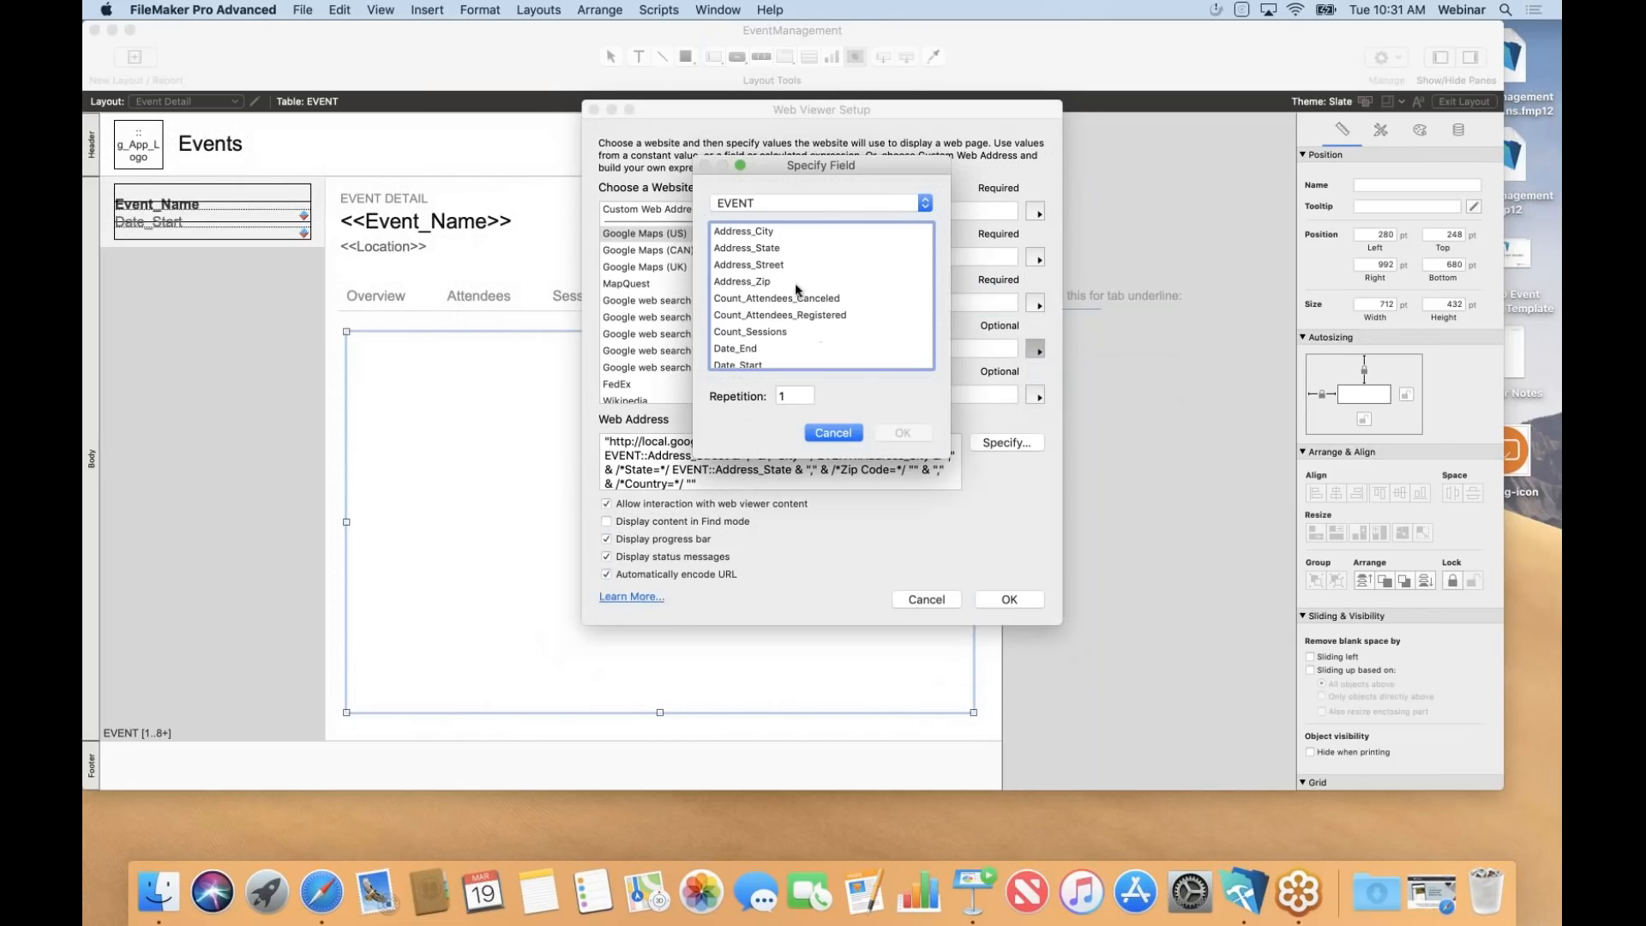
pyautogui.click(767, 283)
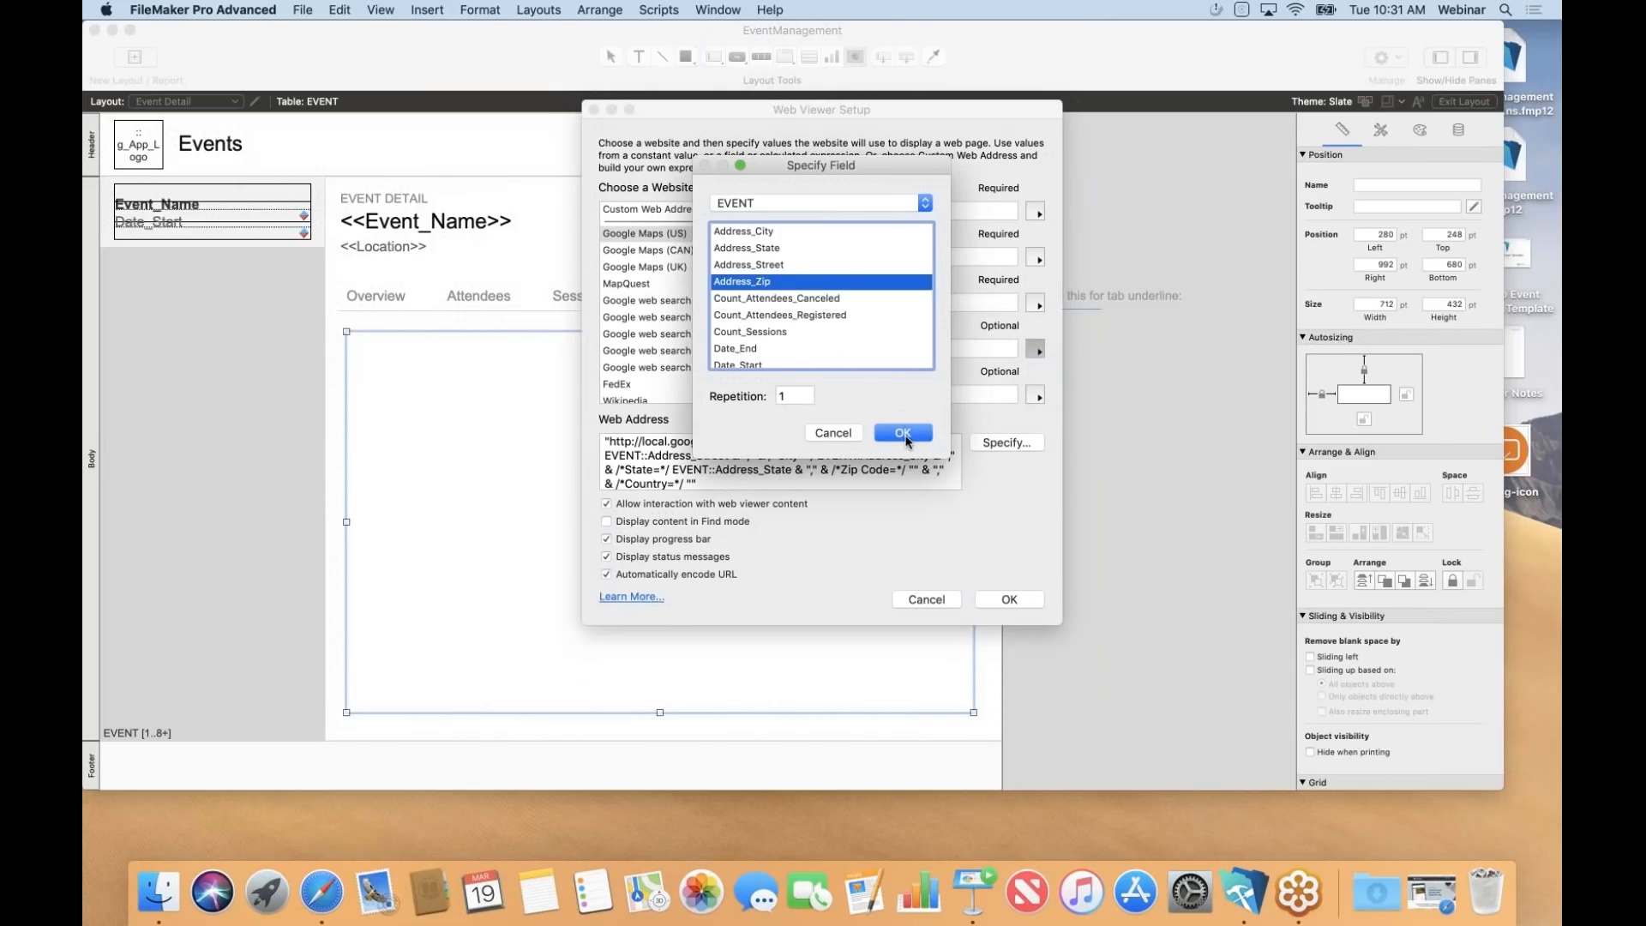
pyautogui.click(904, 433)
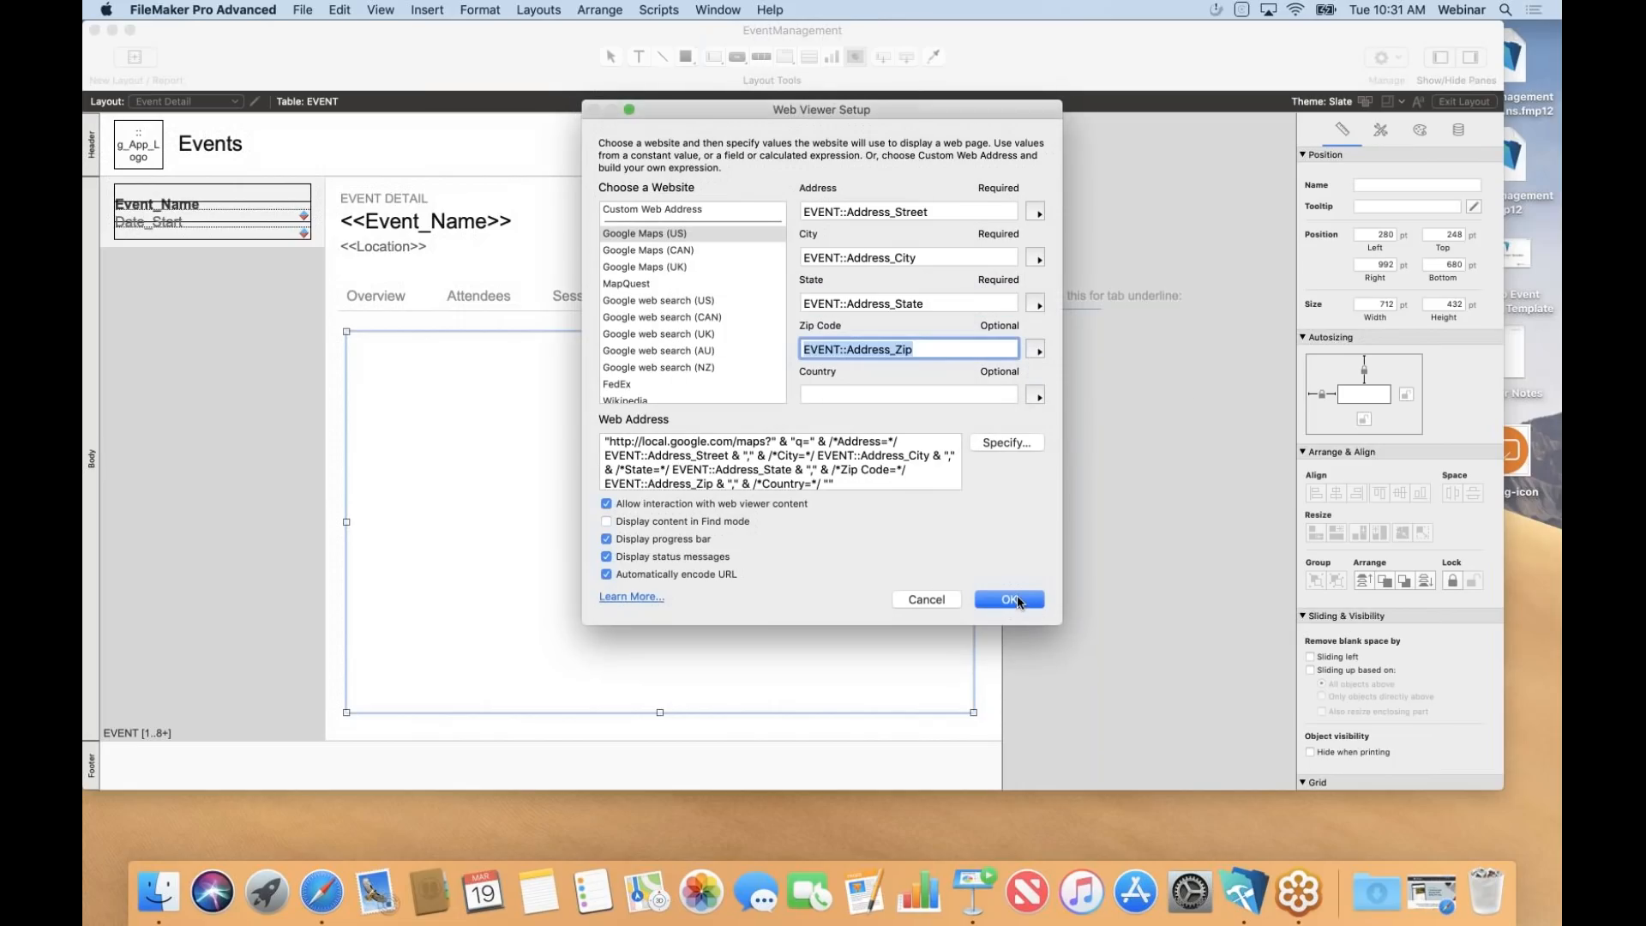
pyautogui.click(1017, 597)
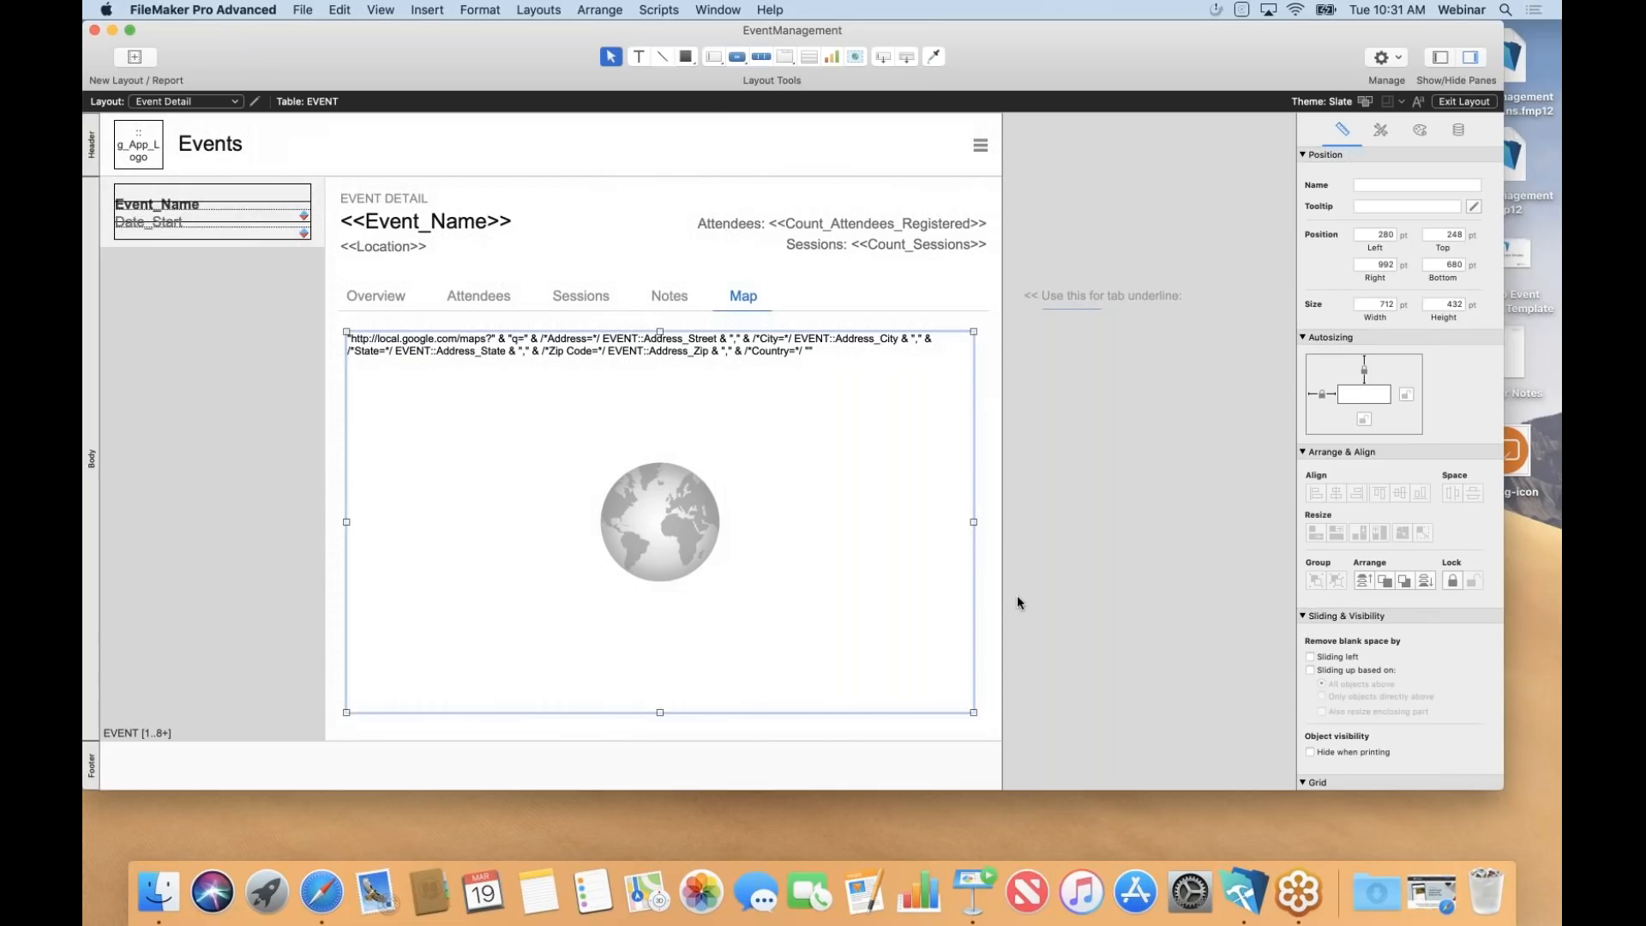
# Save the layout, view the event's Google map in the Map tab, then advance Keynote to 'The Customer Journey'.
pyautogui.press('super+b')
pyautogui.press('Return')
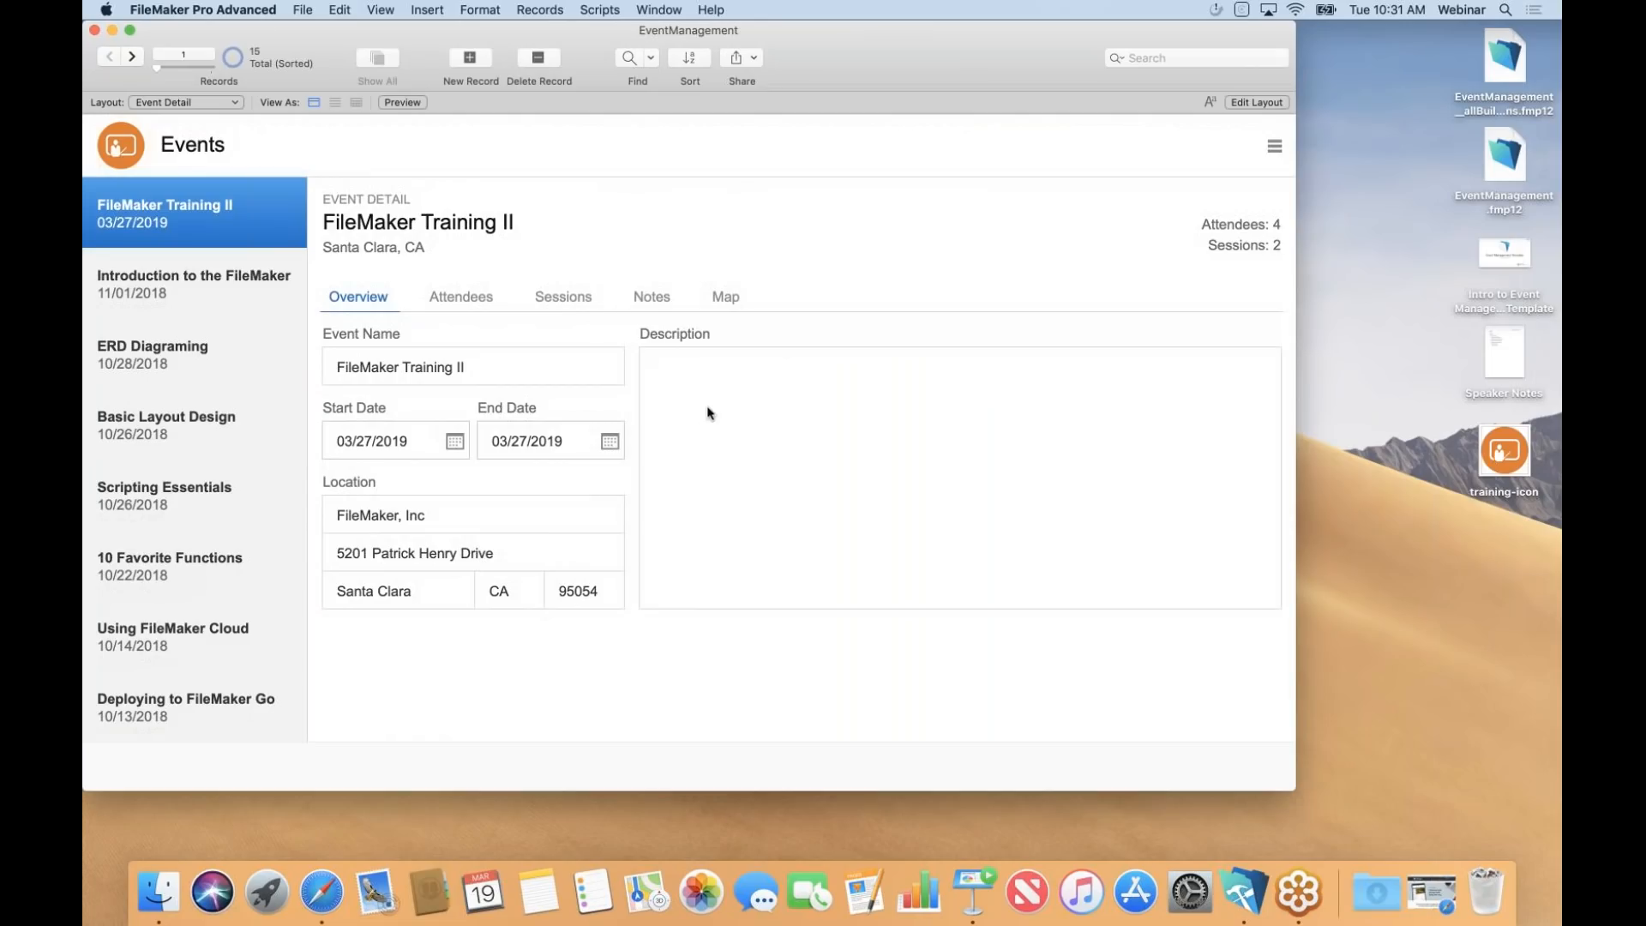
pyautogui.click(722, 304)
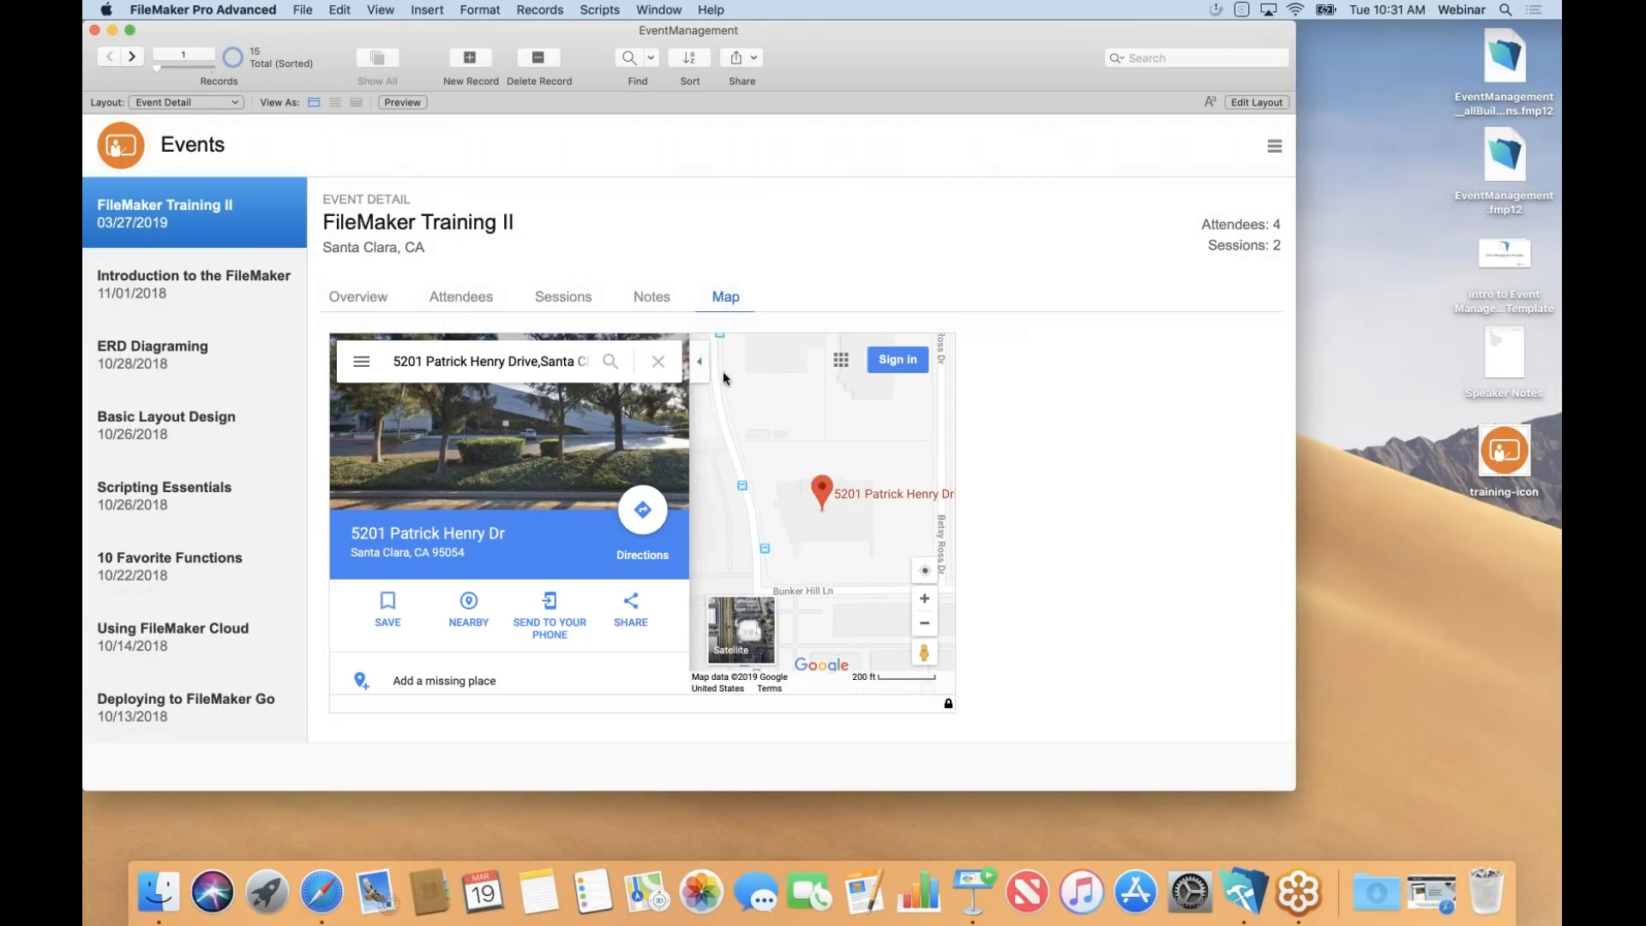
pyautogui.click(975, 887)
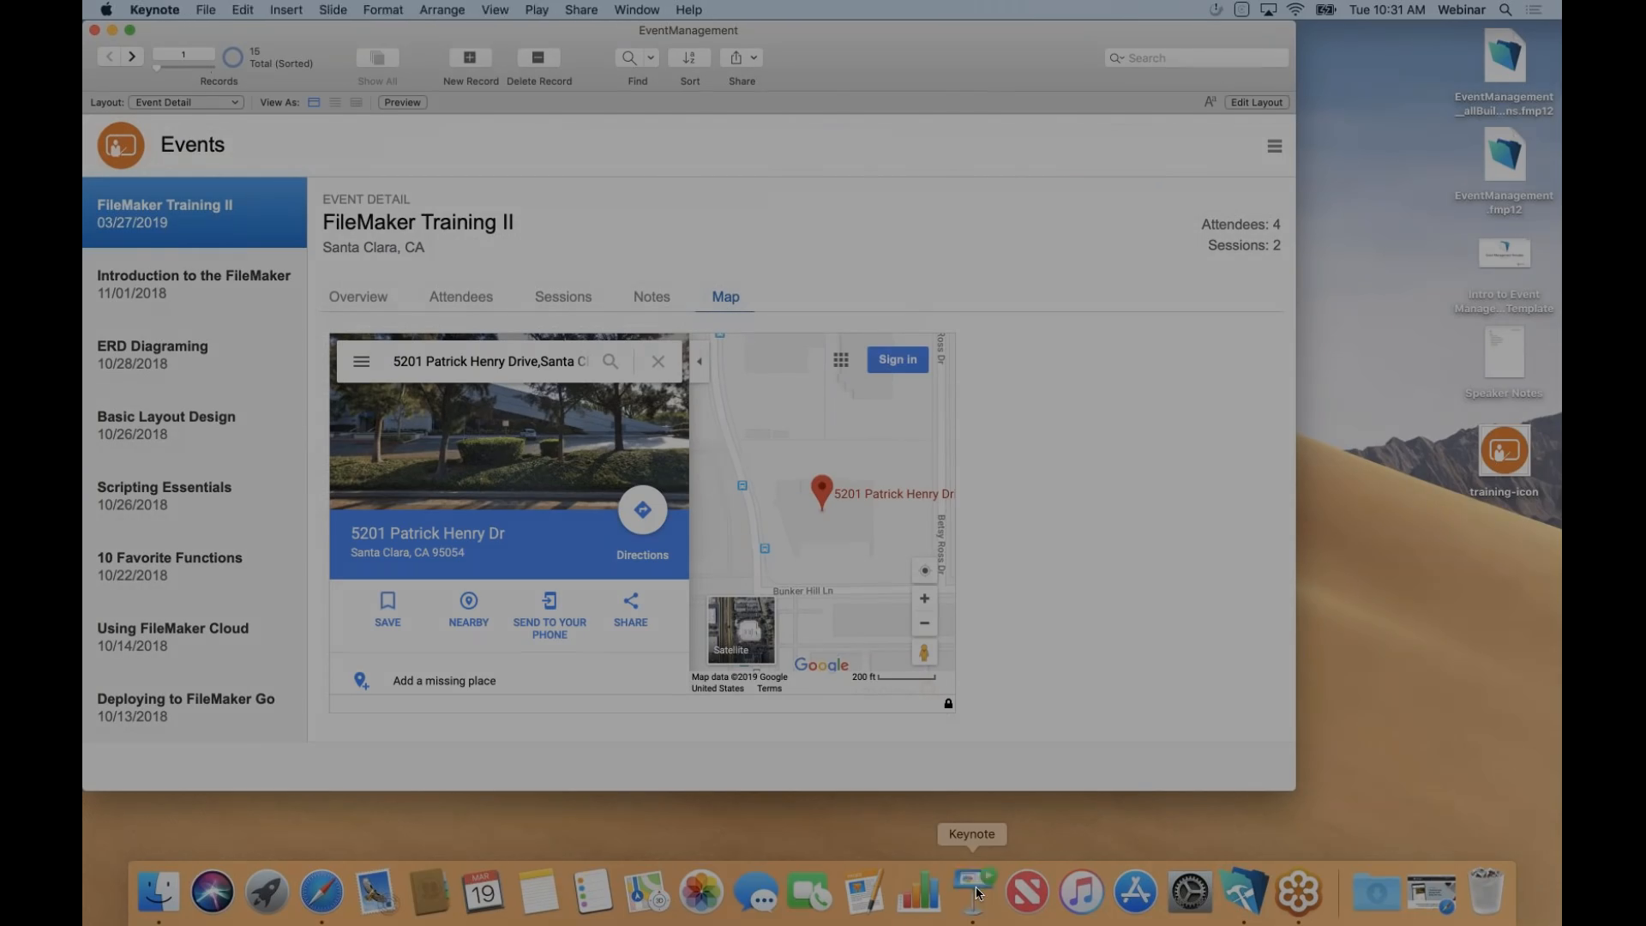
pyautogui.press('Right')
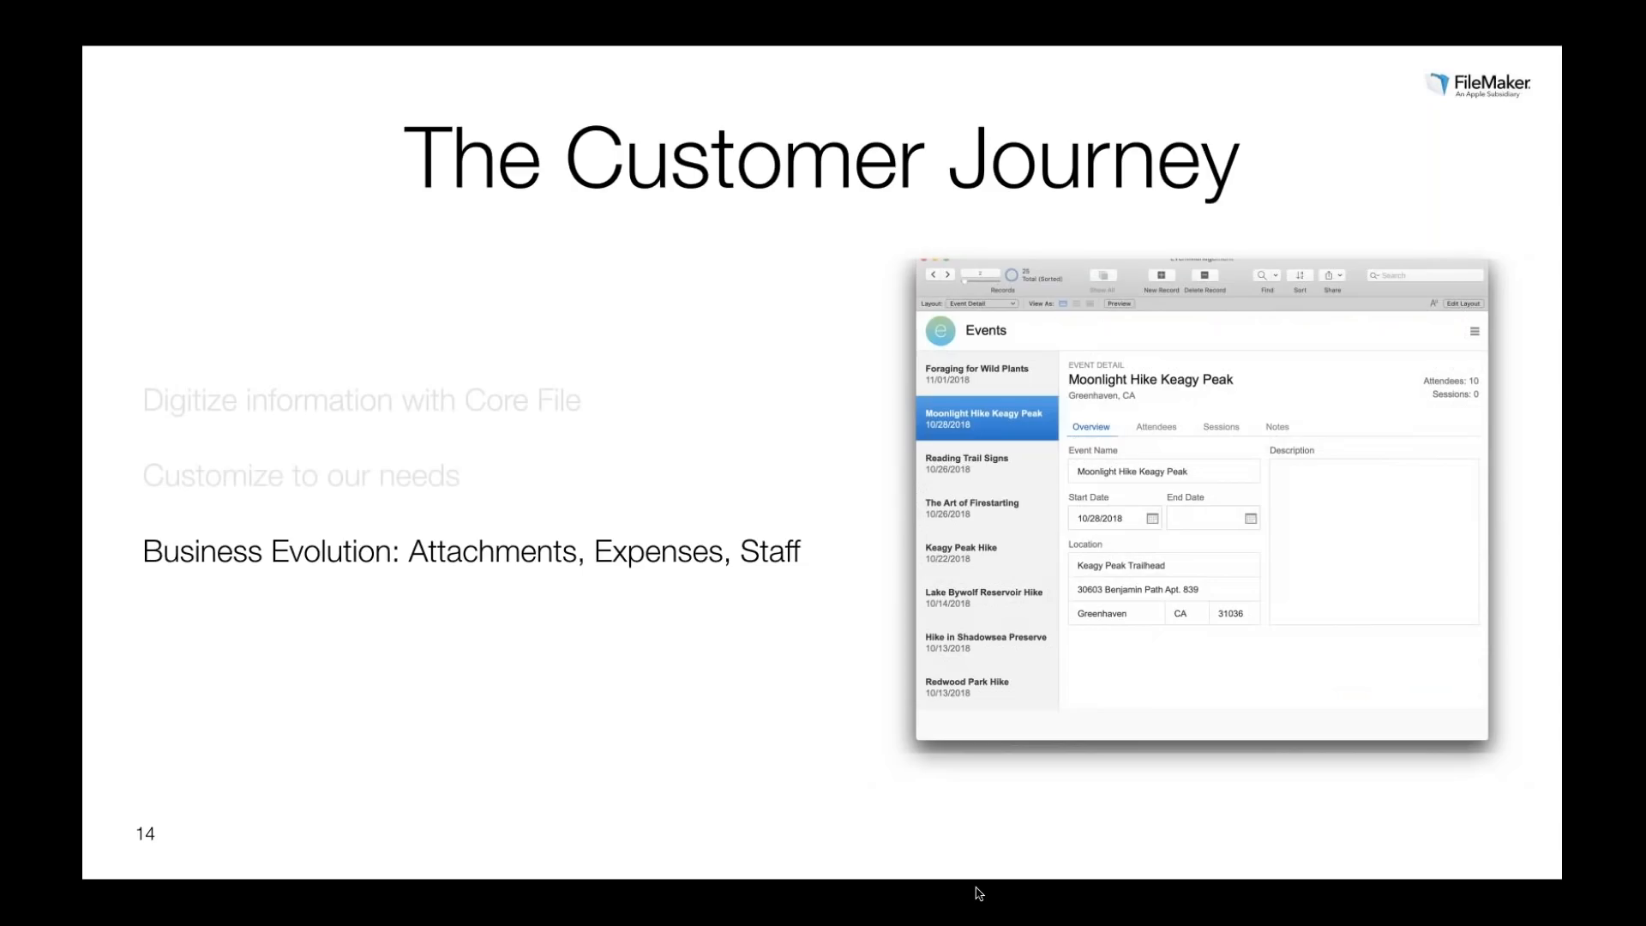
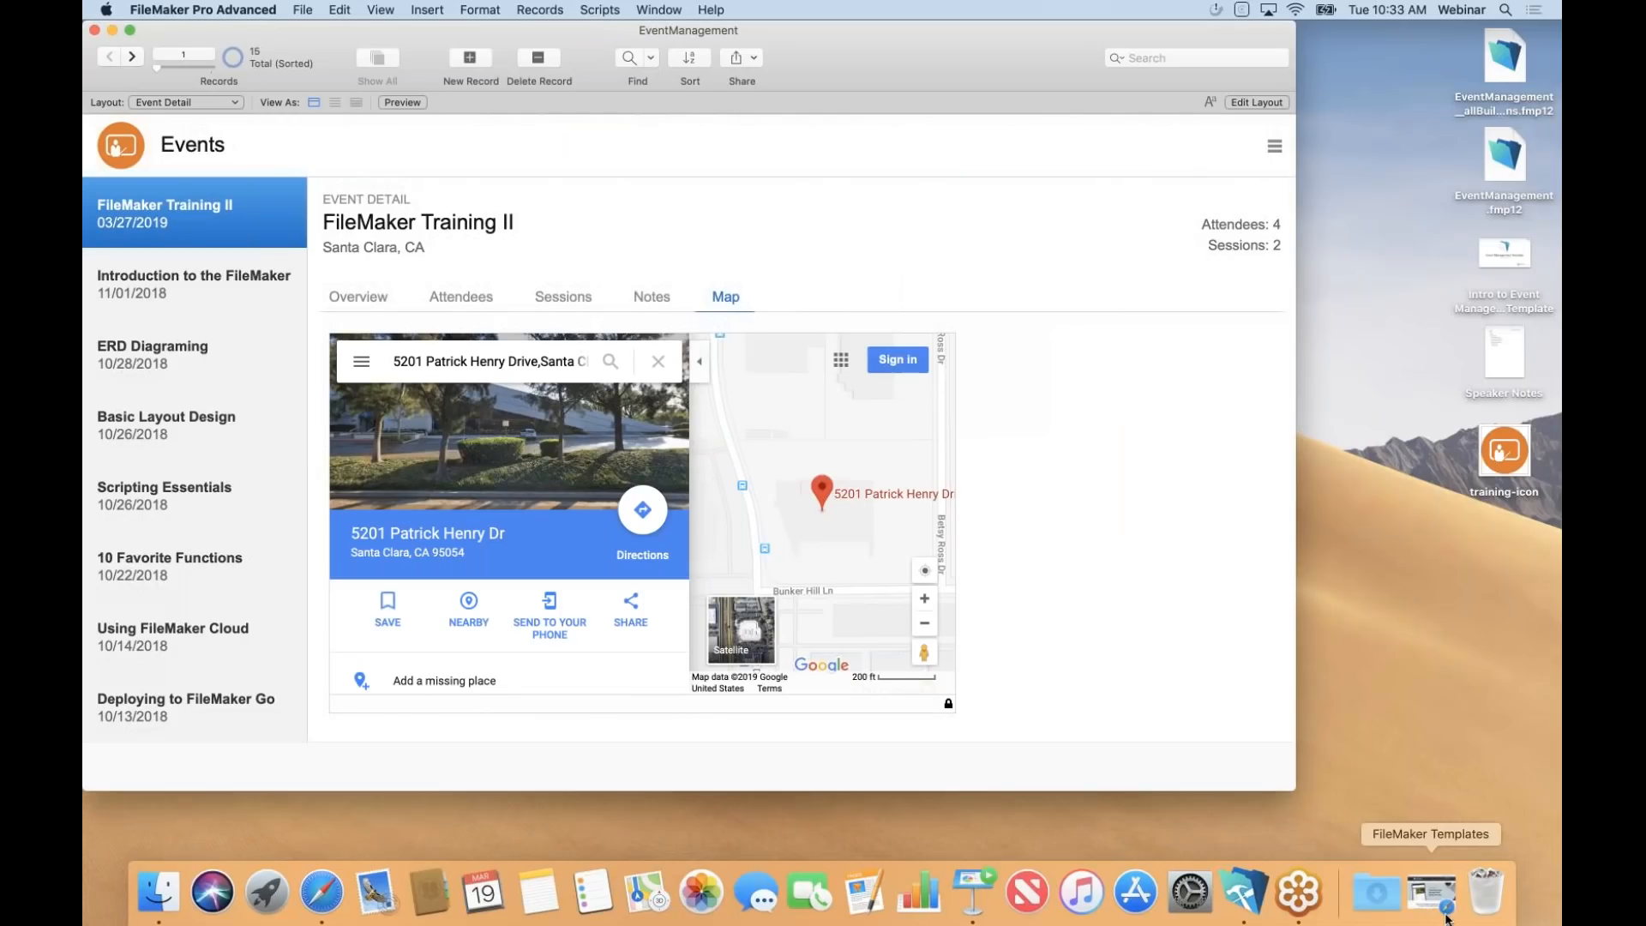
# Bring the FileMaker Templates page back in Safari and scroll to the template cards.
pyautogui.click(1437, 892)
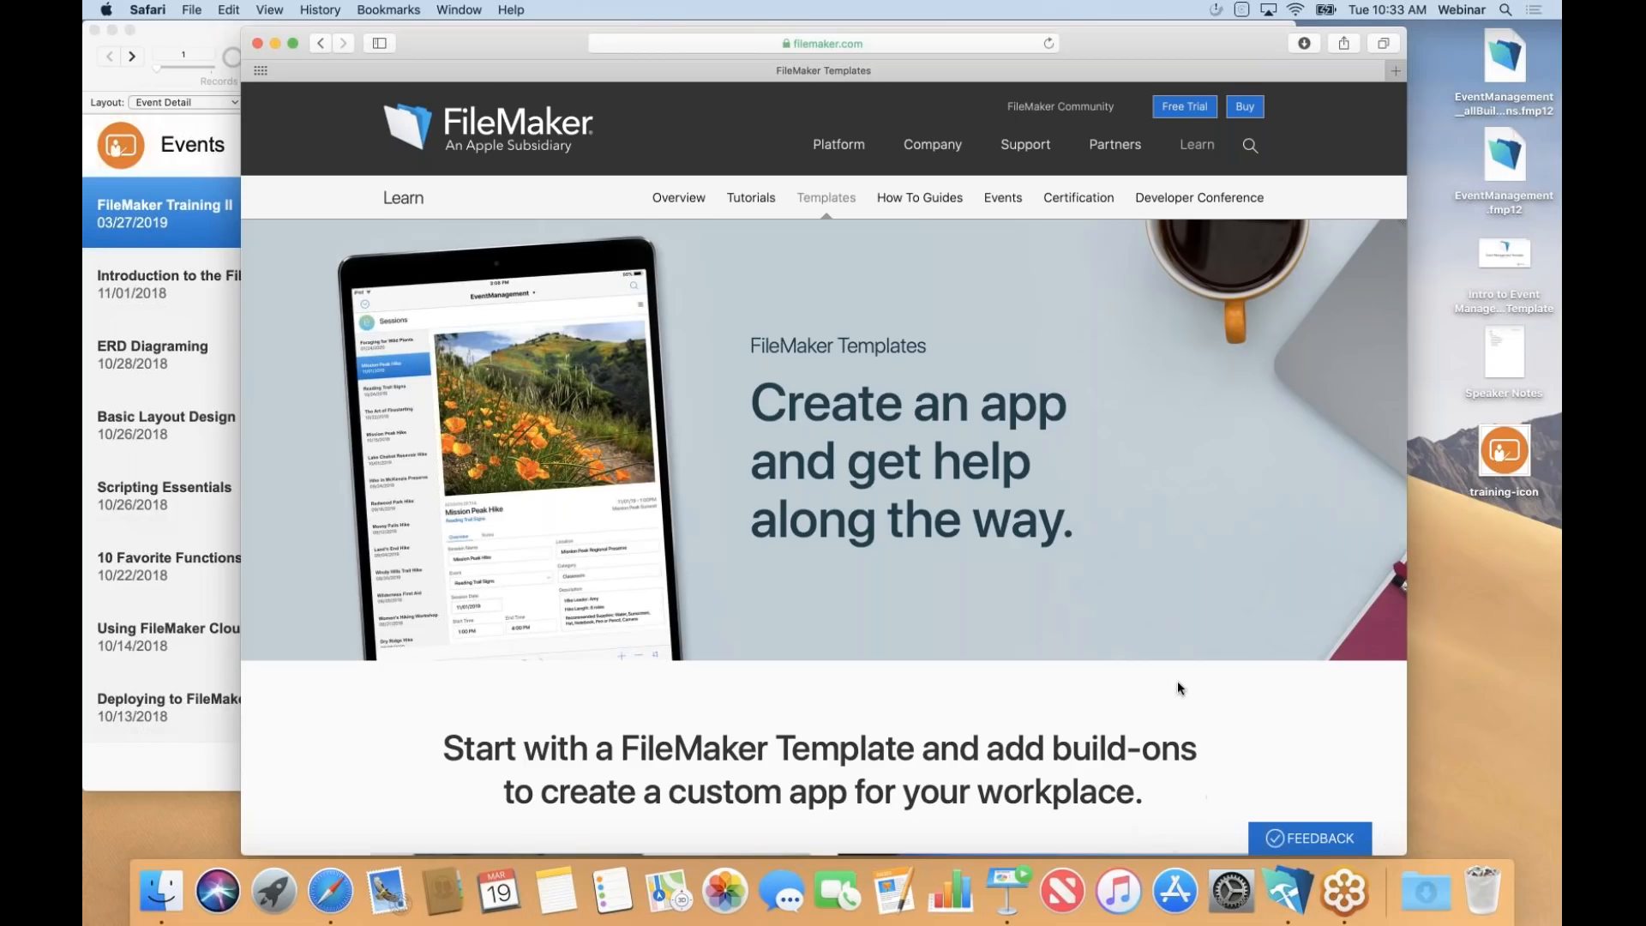
pyautogui.scroll(-10, 823, 471)
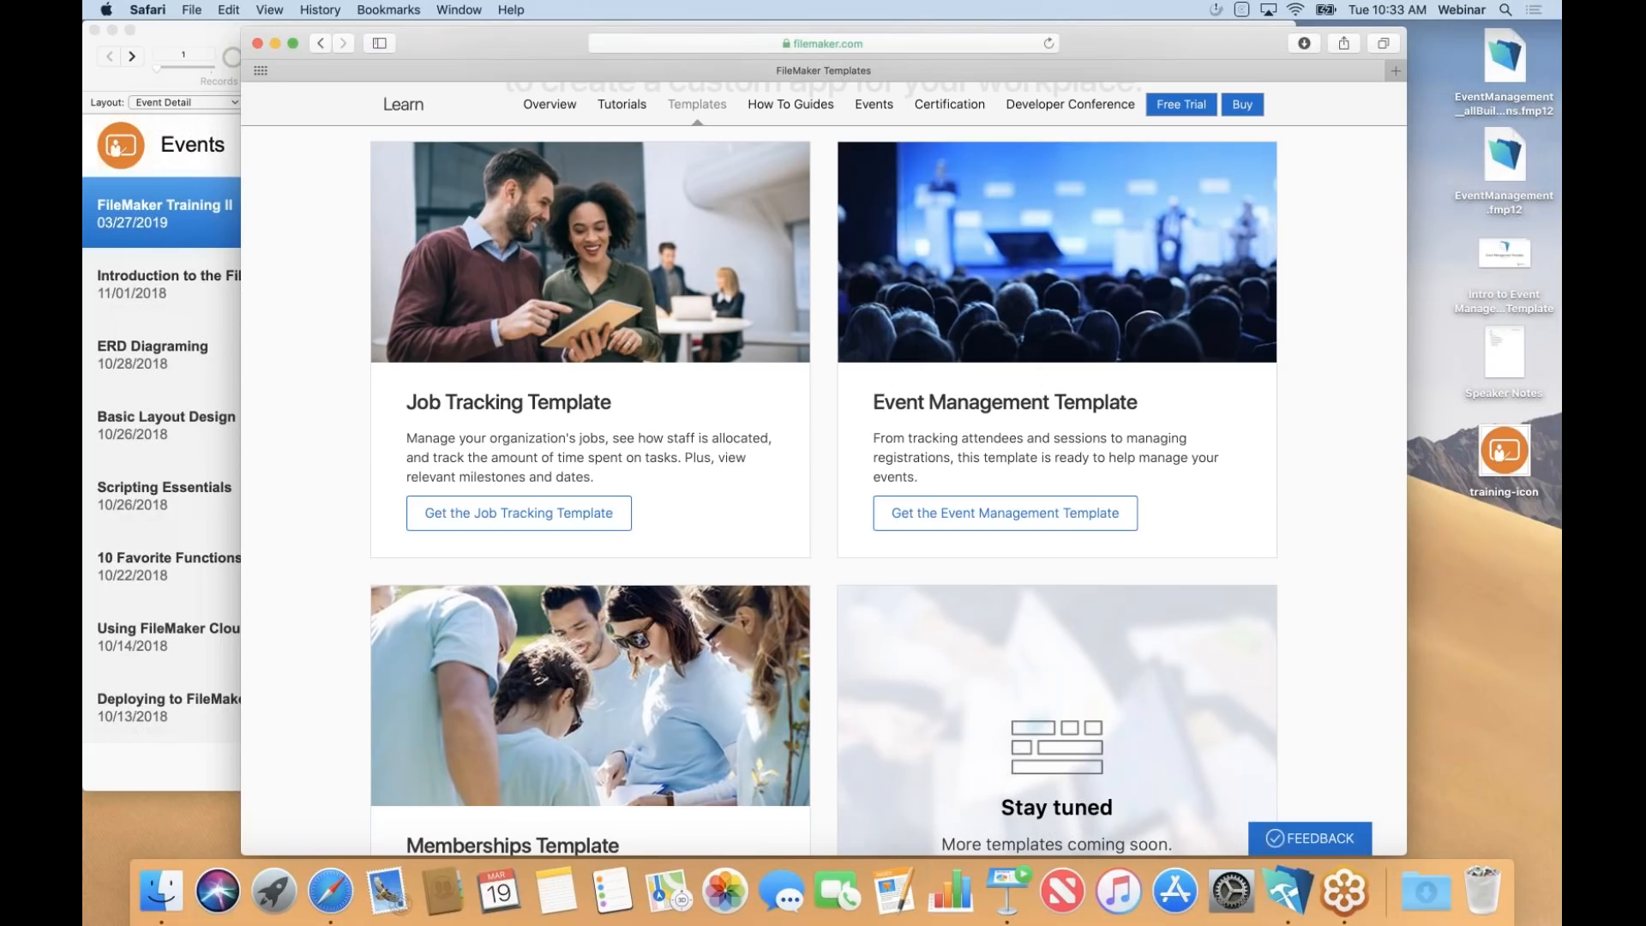
# Open the Event Management template page and scroll through its features to 'Download and explore'.
pyautogui.click(1009, 525)
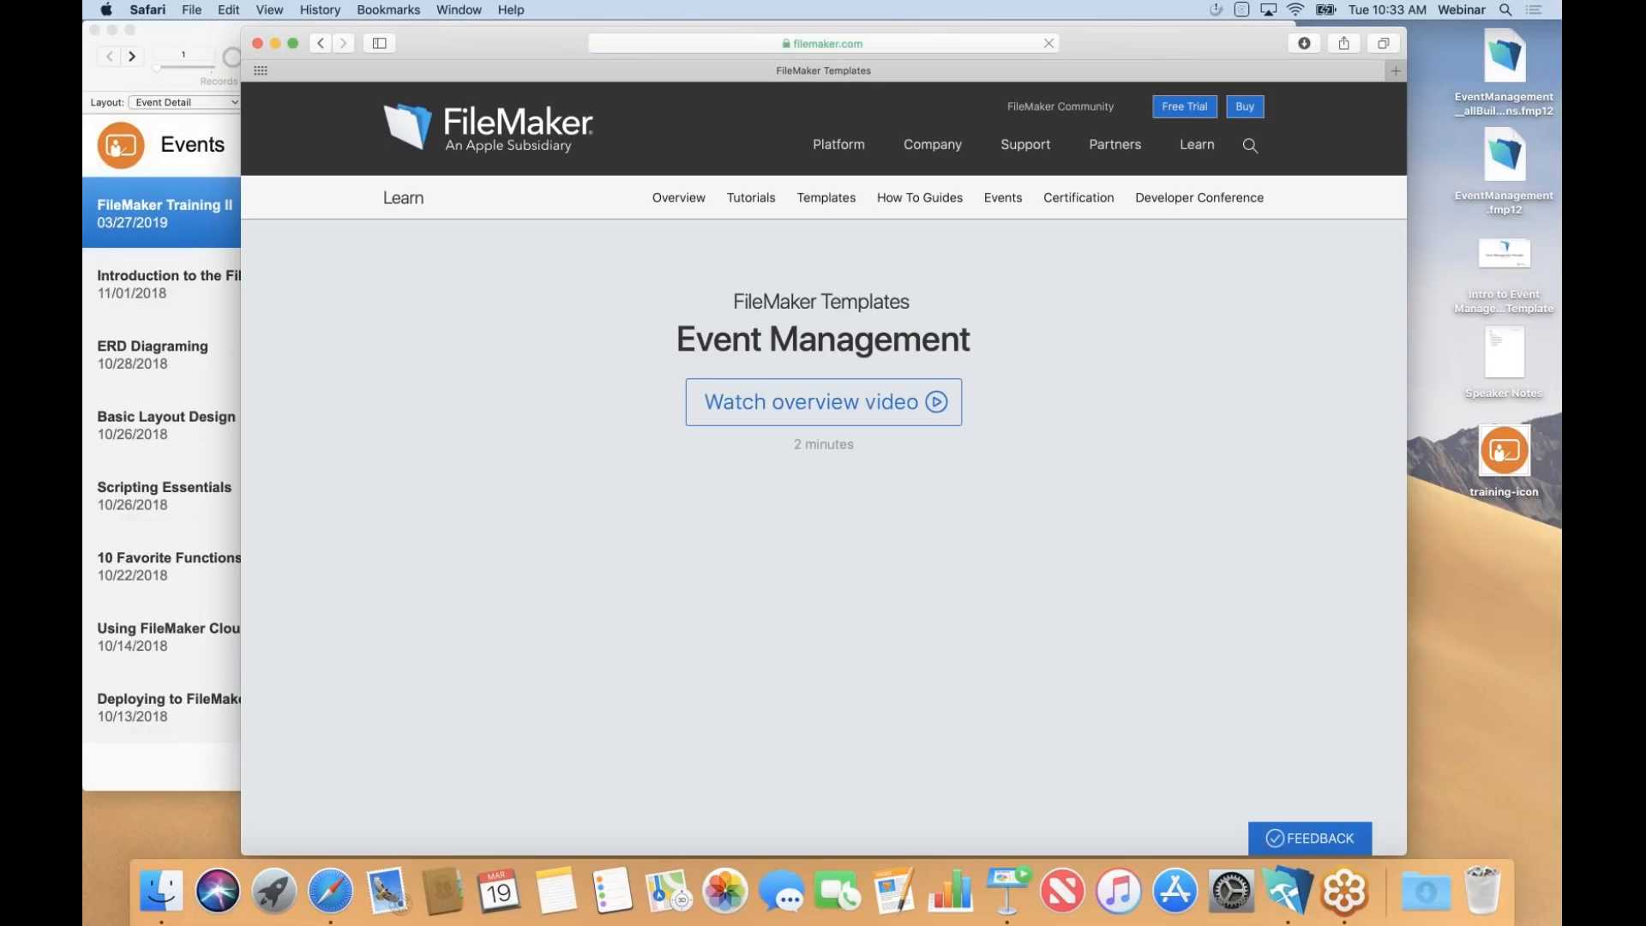
pyautogui.scroll(-2, 823, 442)
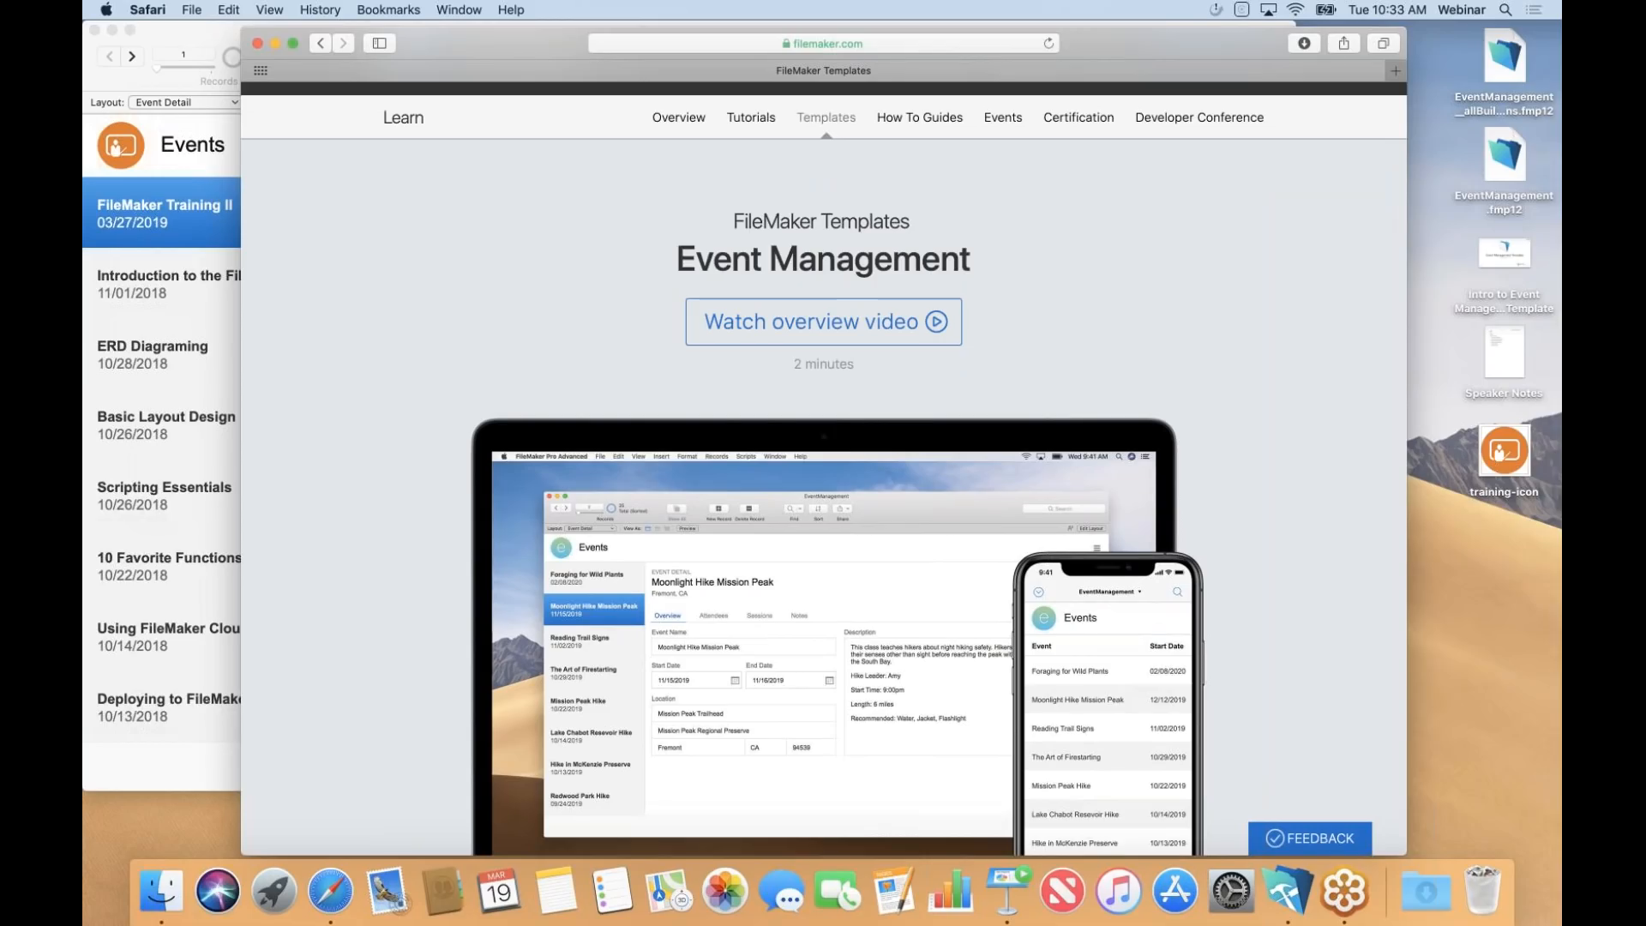
pyautogui.scroll(-10, 823, 441)
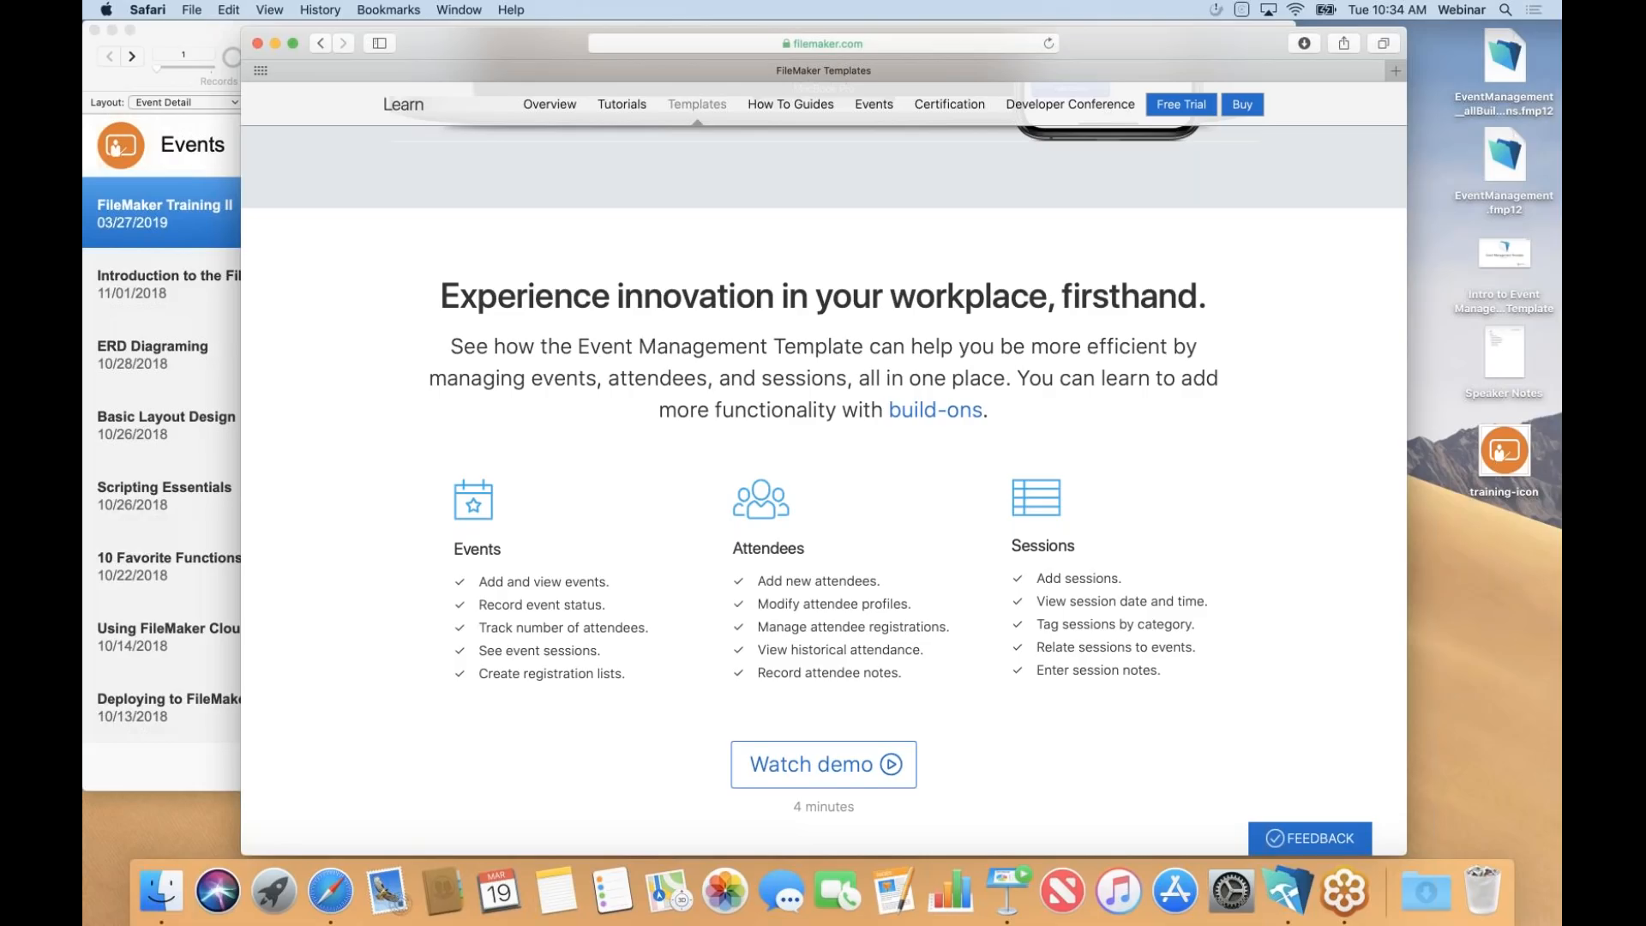
pyautogui.scroll(-5, 824, 472)
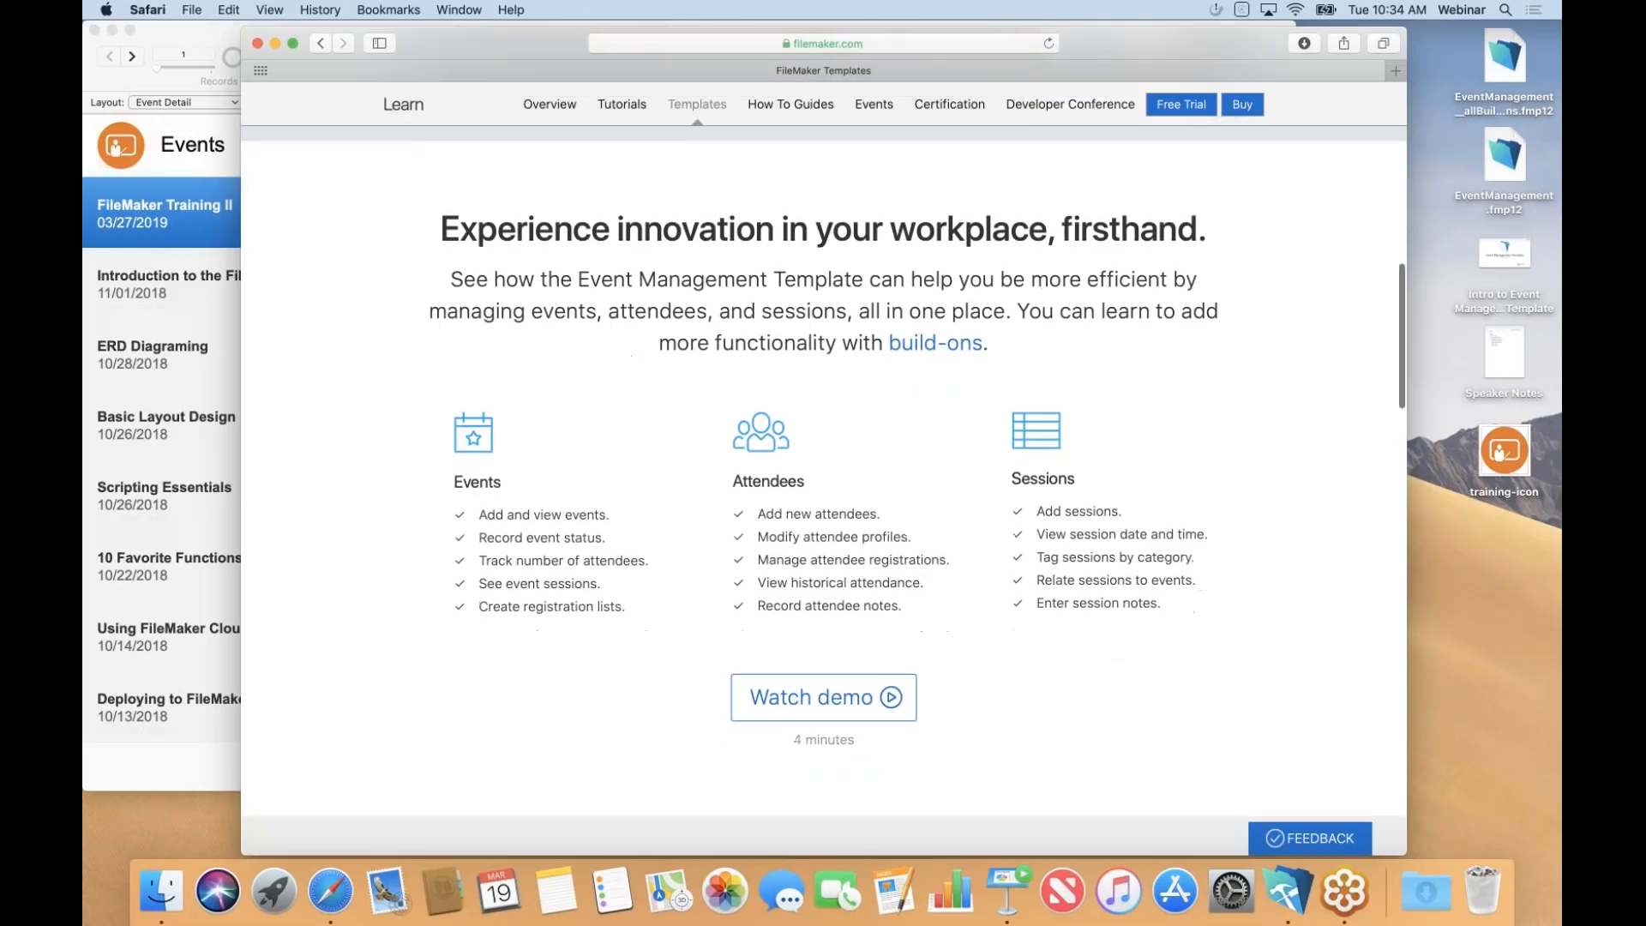
pyautogui.scroll(-3, 824, 471)
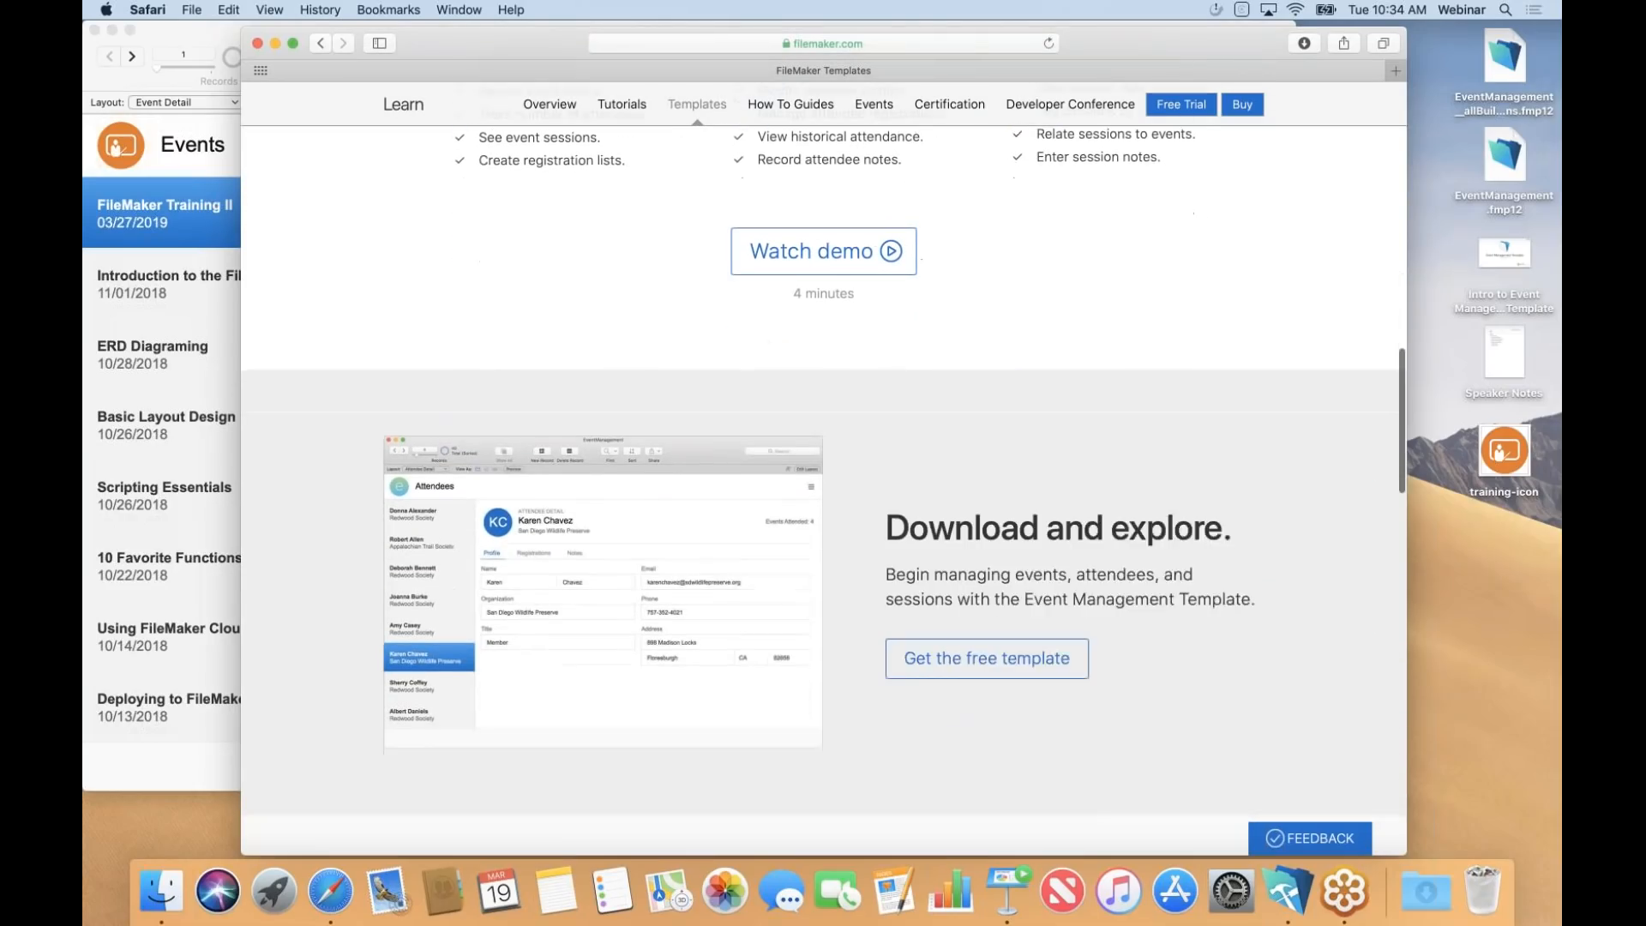
pyautogui.scroll(1, 824, 472)
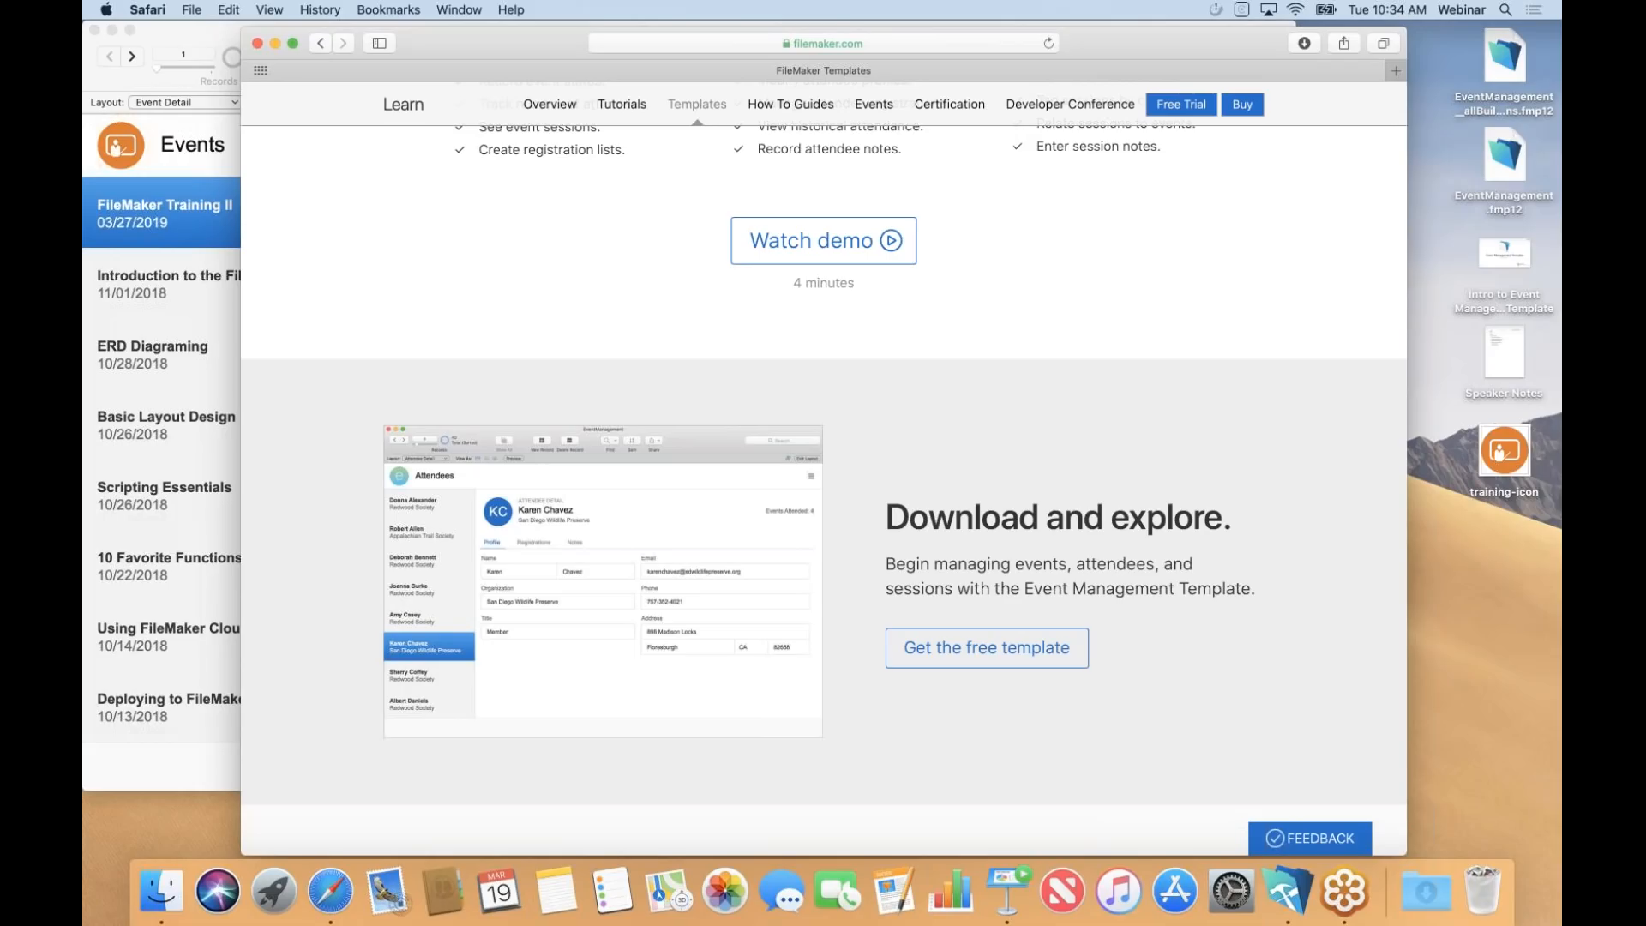
pyautogui.scroll(-3, 824, 489)
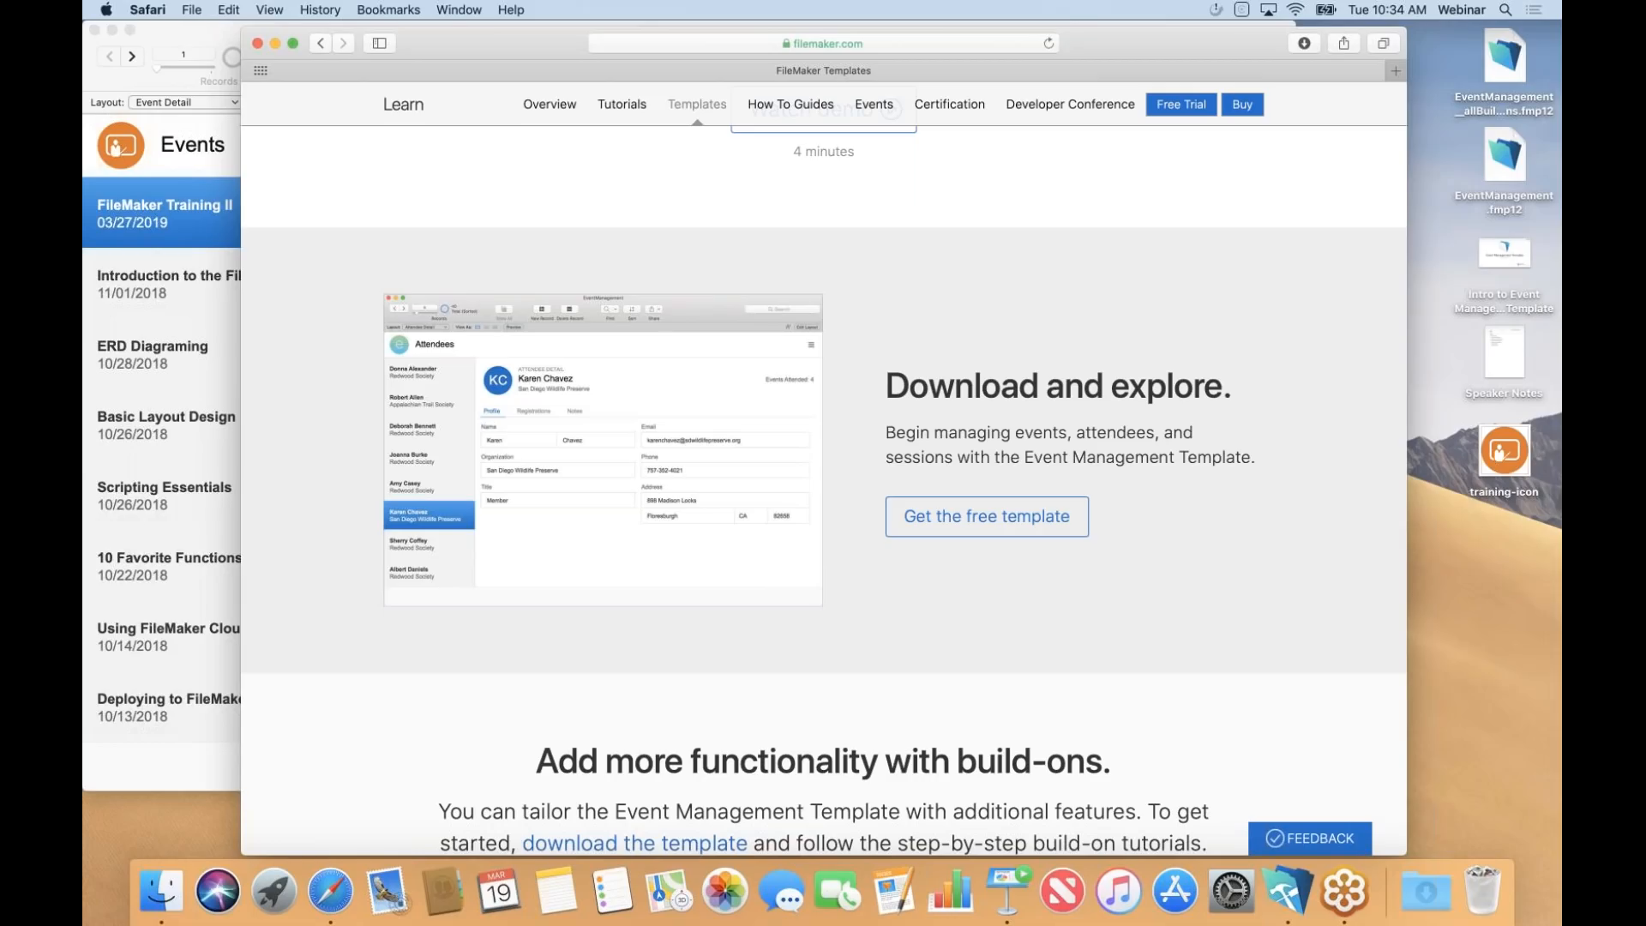
# Scroll through the build-on tutorials: Agenda, Attachments, Badges, Expenses, iPad Schedule, iPad Sign In, Staff, Tasks.
pyautogui.scroll(-10, 825, 492)
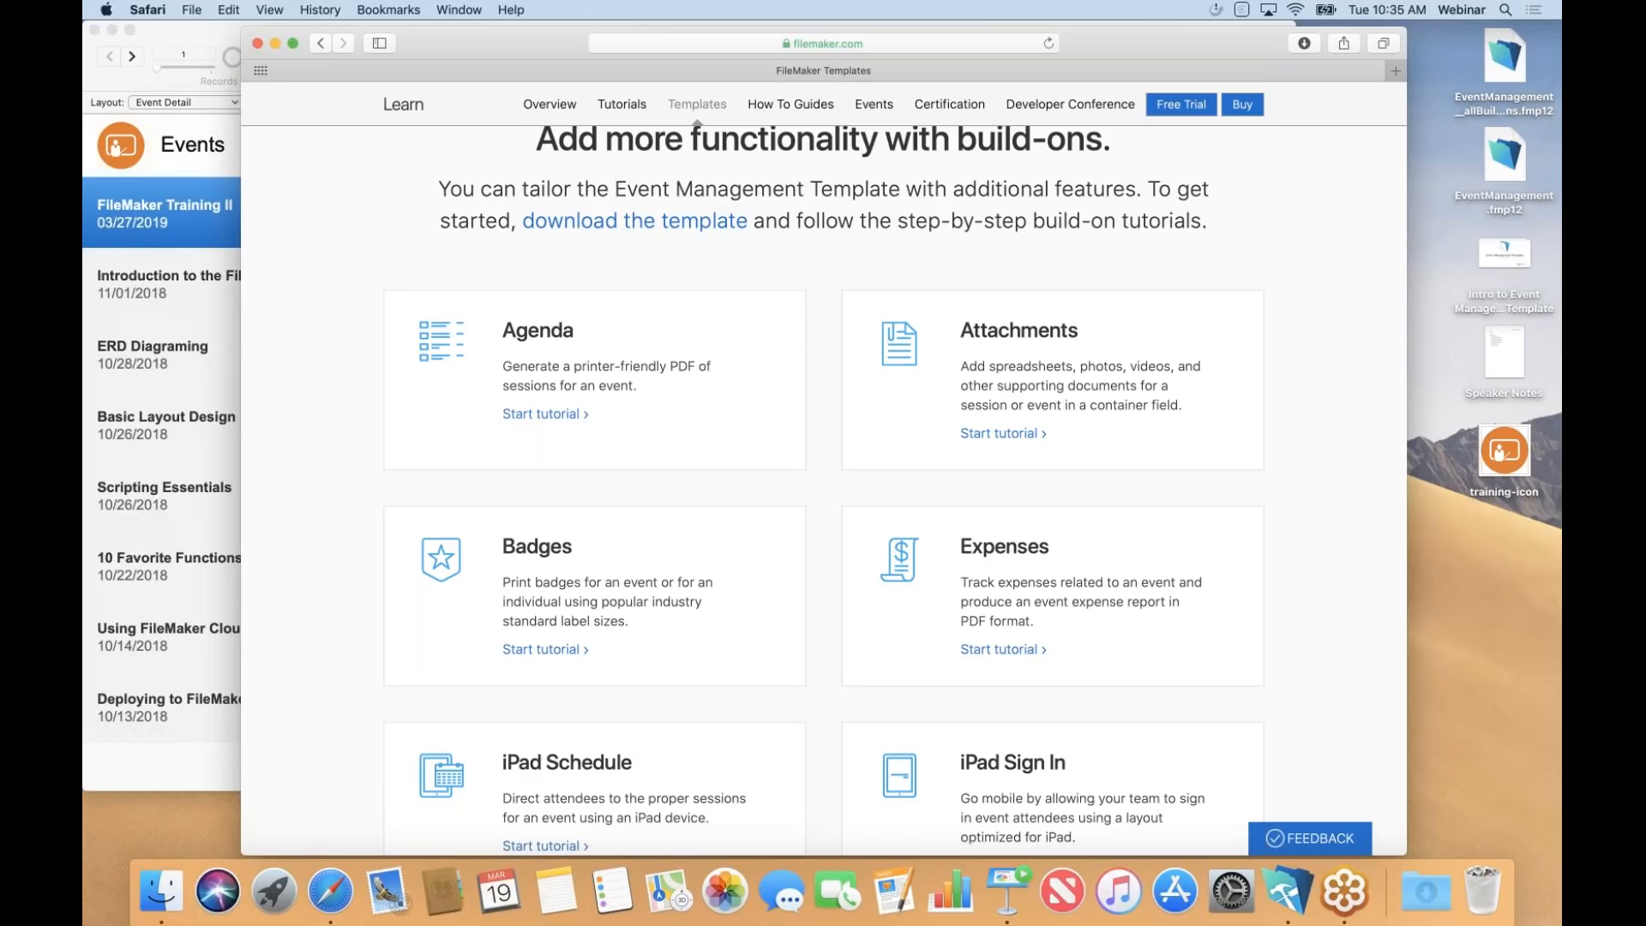
pyautogui.scroll(-5, 823, 480)
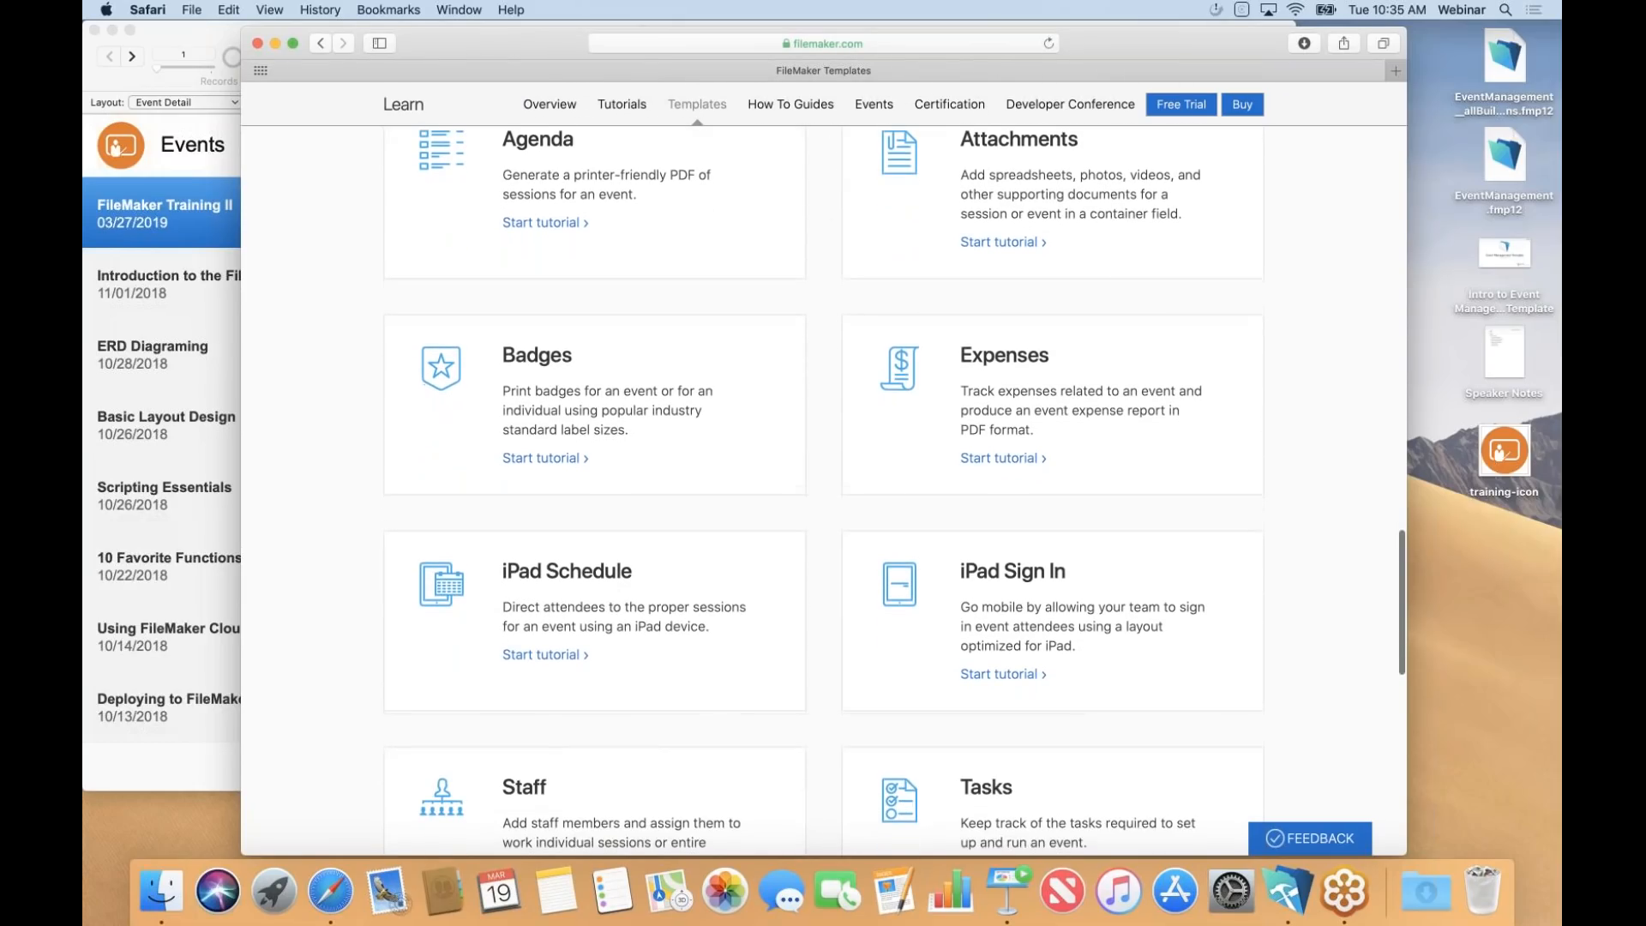
pyautogui.scroll(-1, 823, 481)
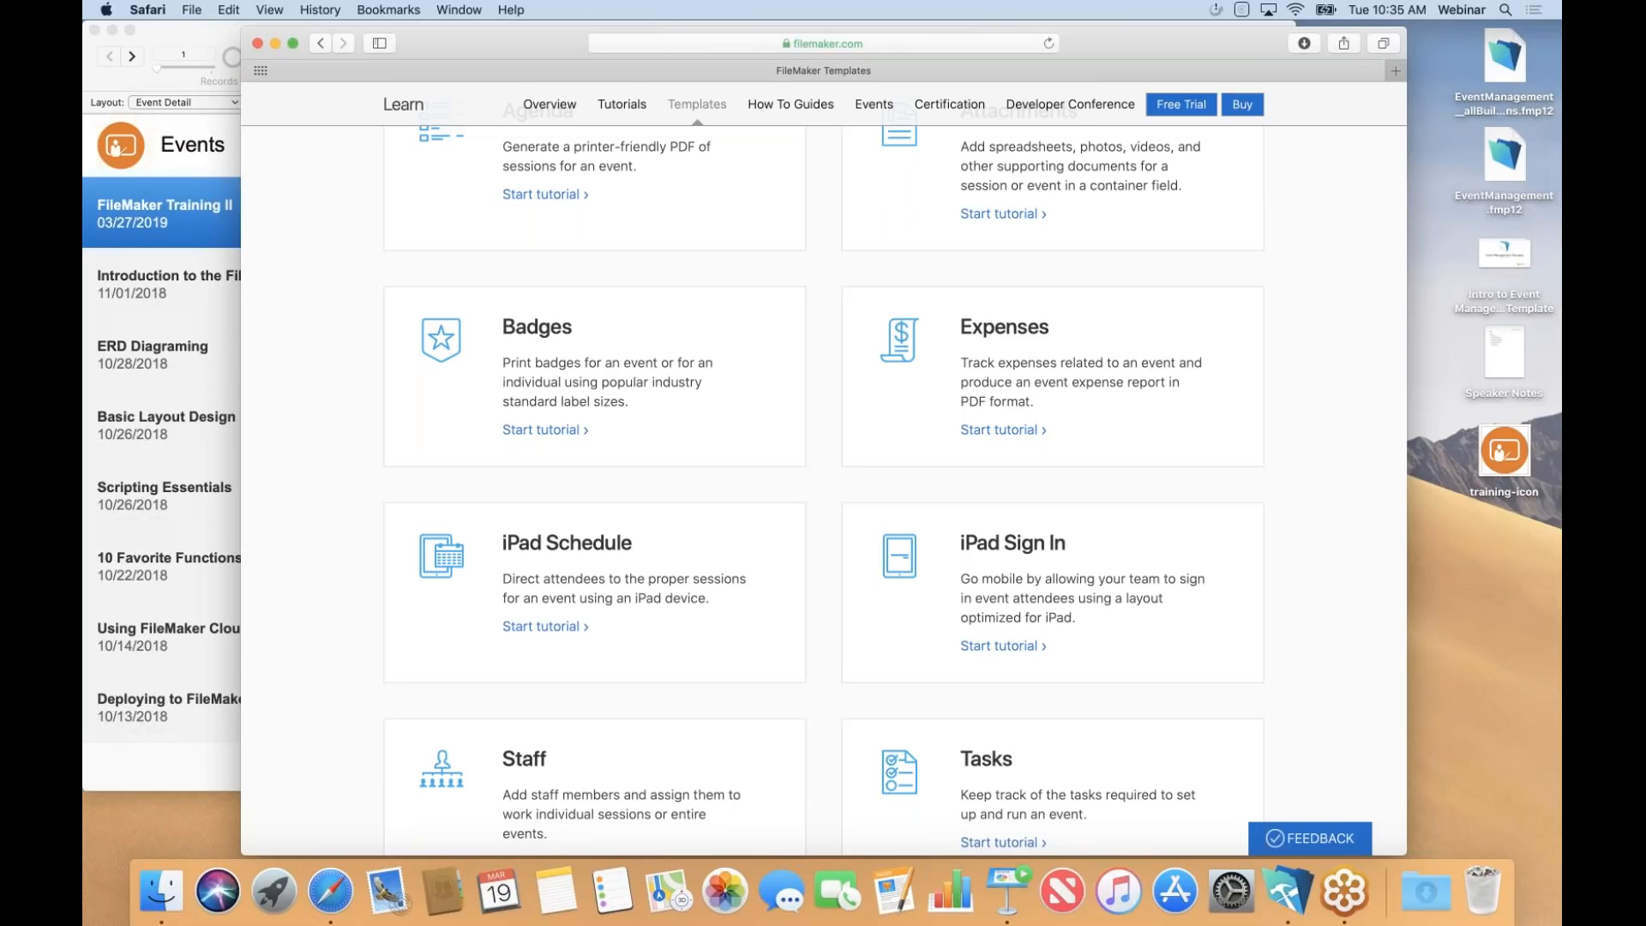
pyautogui.scroll(5, 1020, 435)
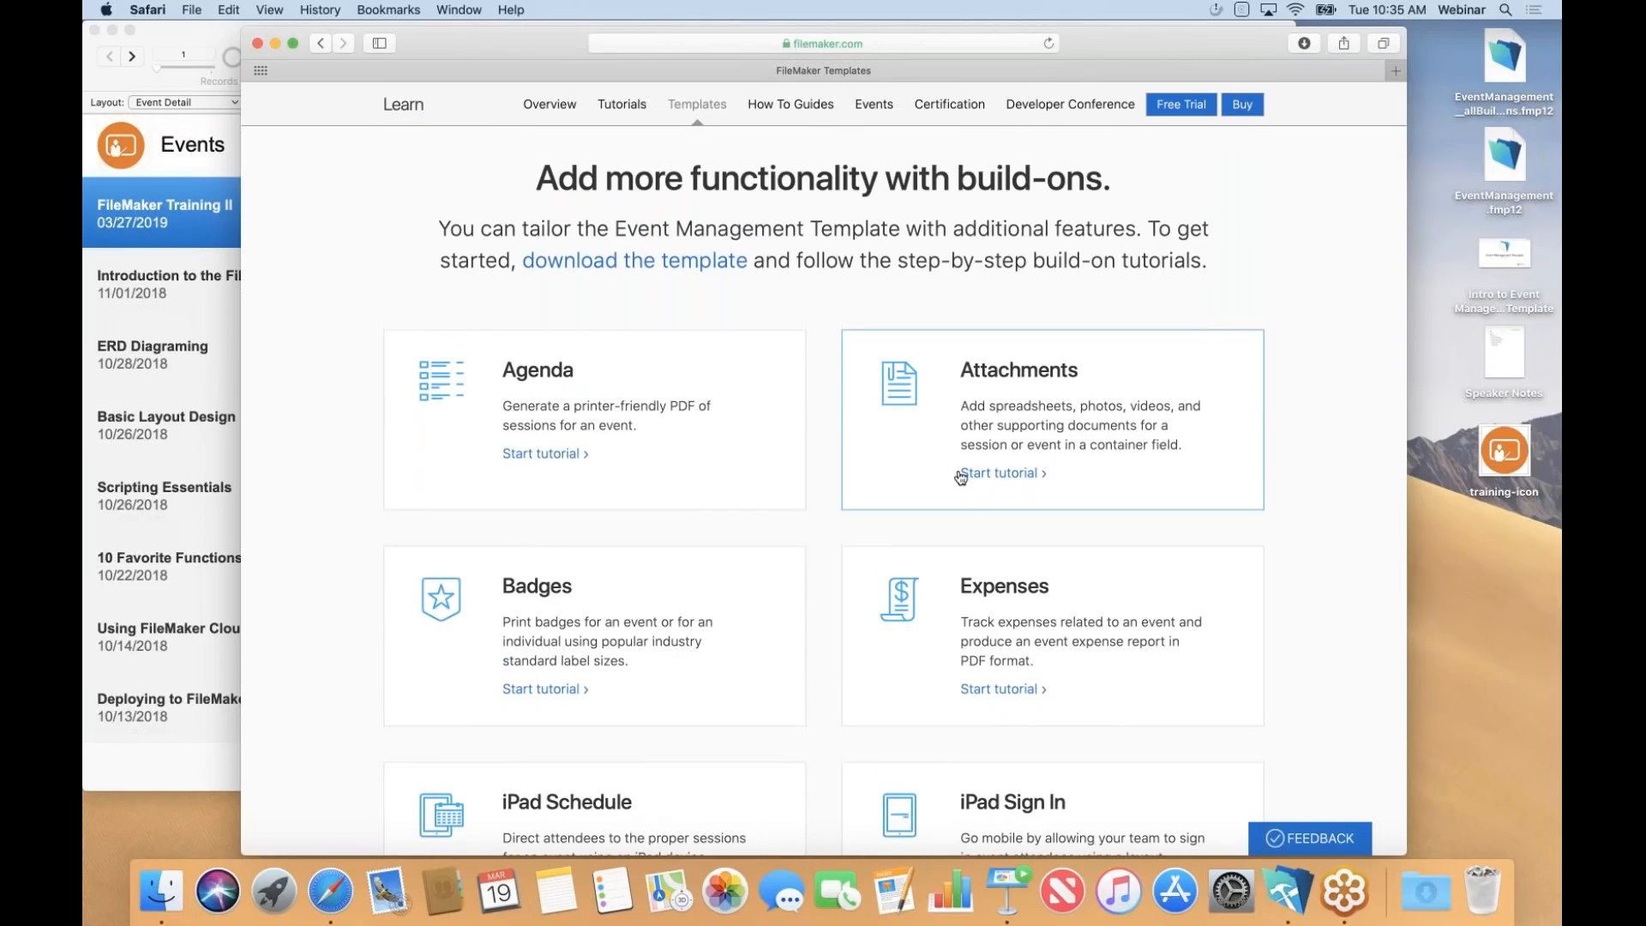
# Start the Attachments build-on tutorial and scroll to its Getting started requirements.
pyautogui.click(1008, 372)
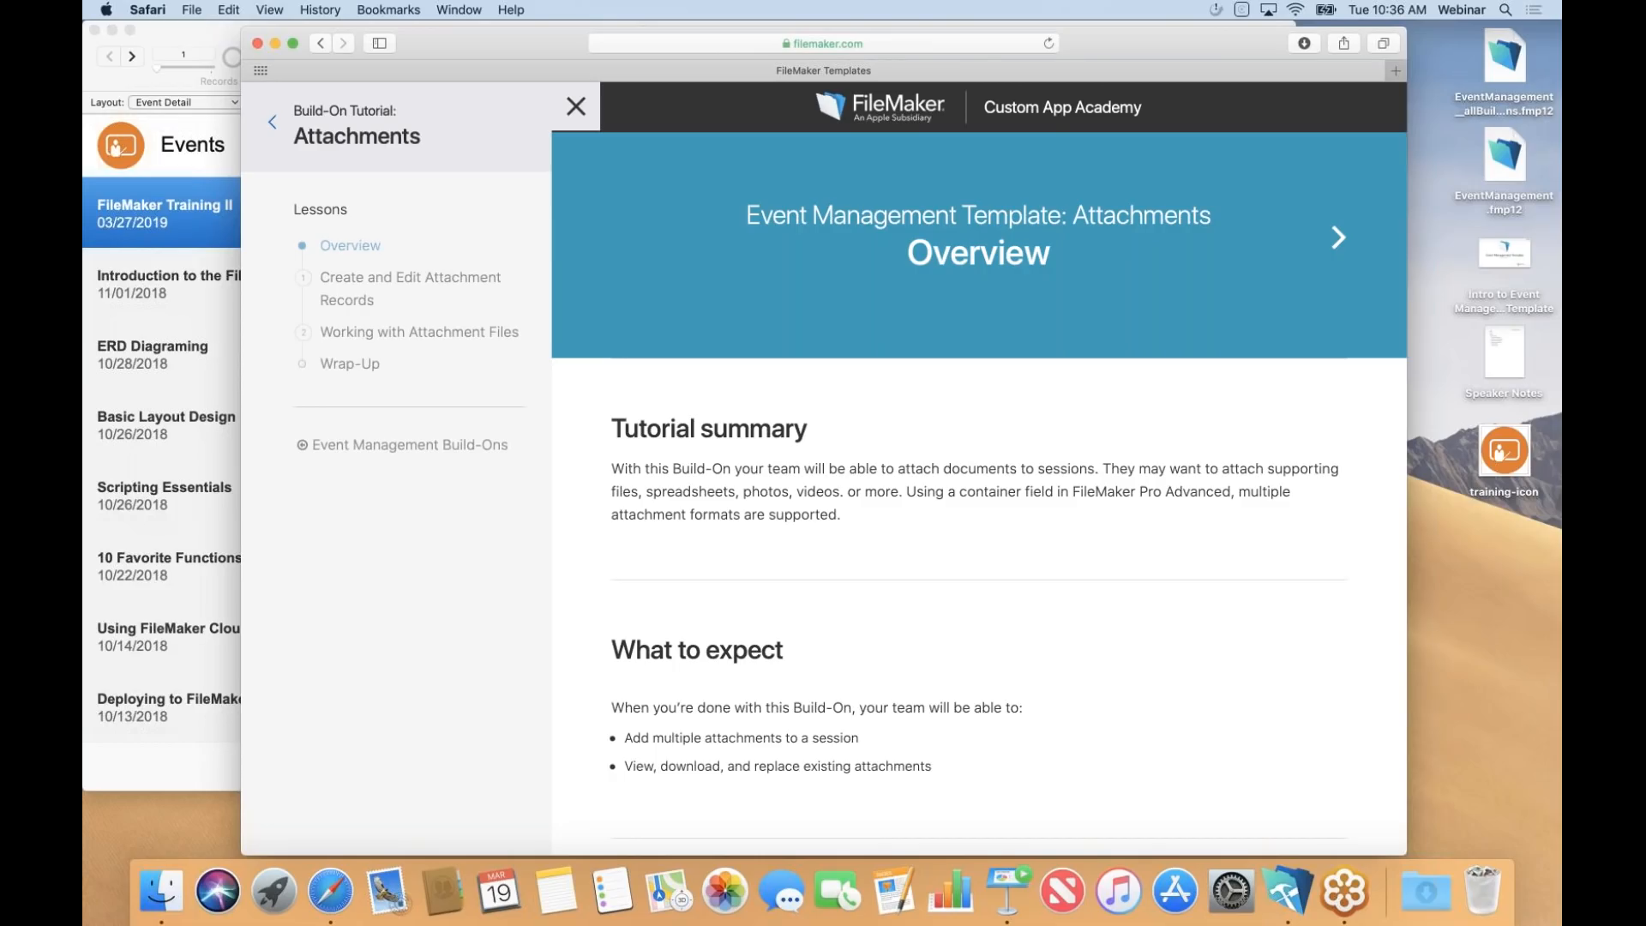
pyautogui.scroll(-5, 978, 463)
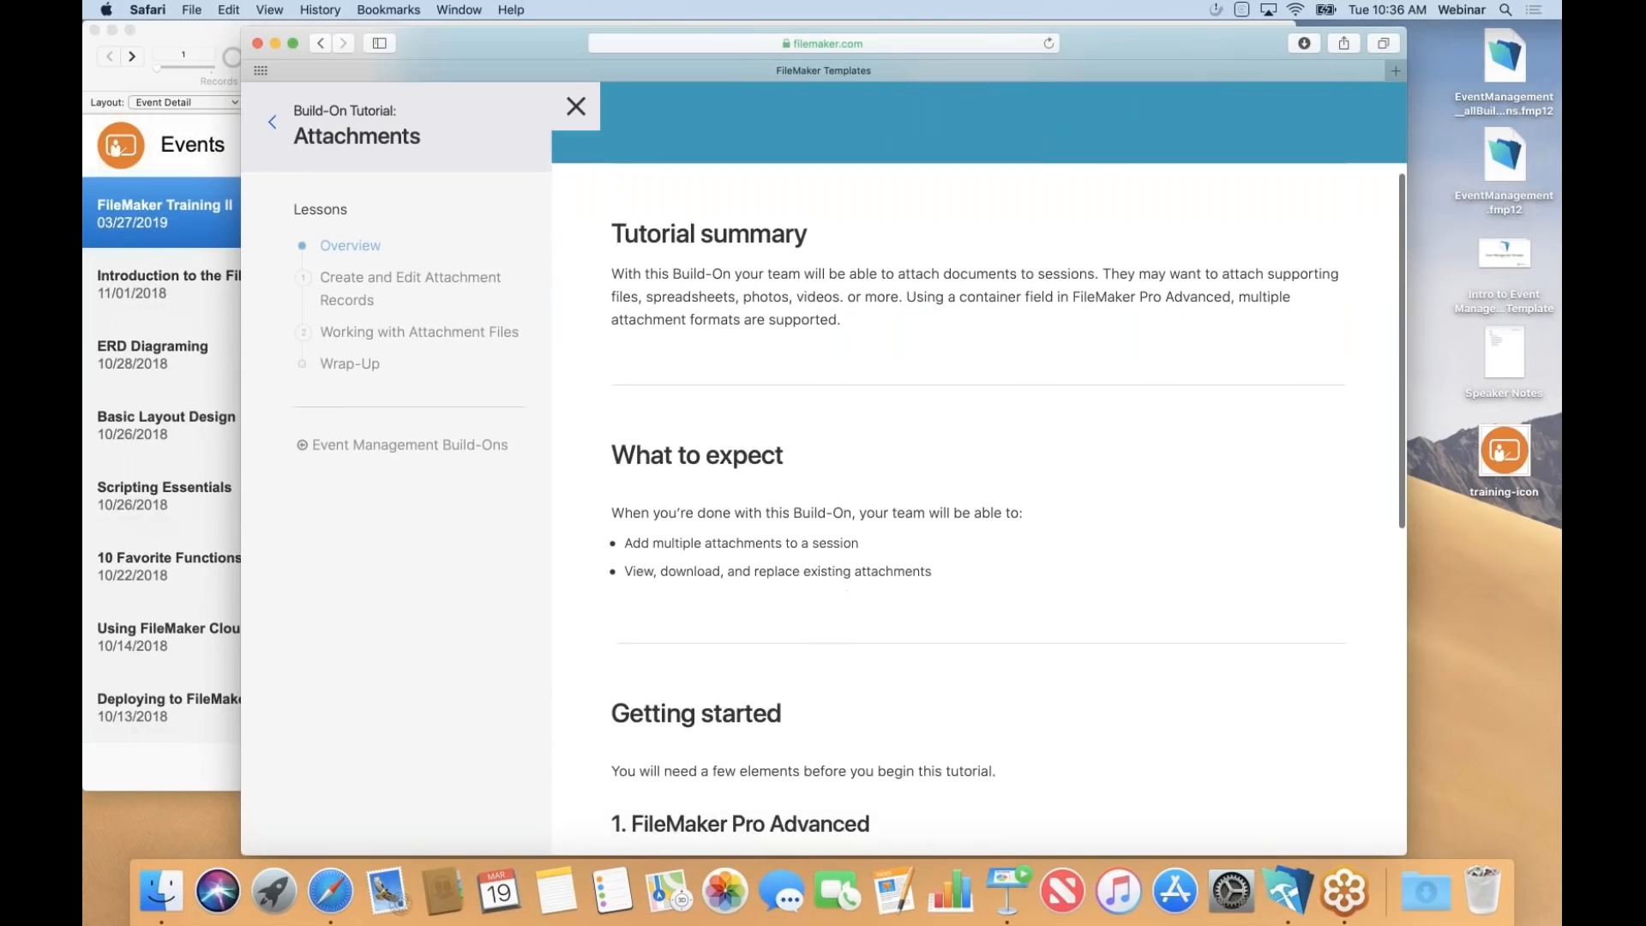
pyautogui.scroll(-5, 979, 463)
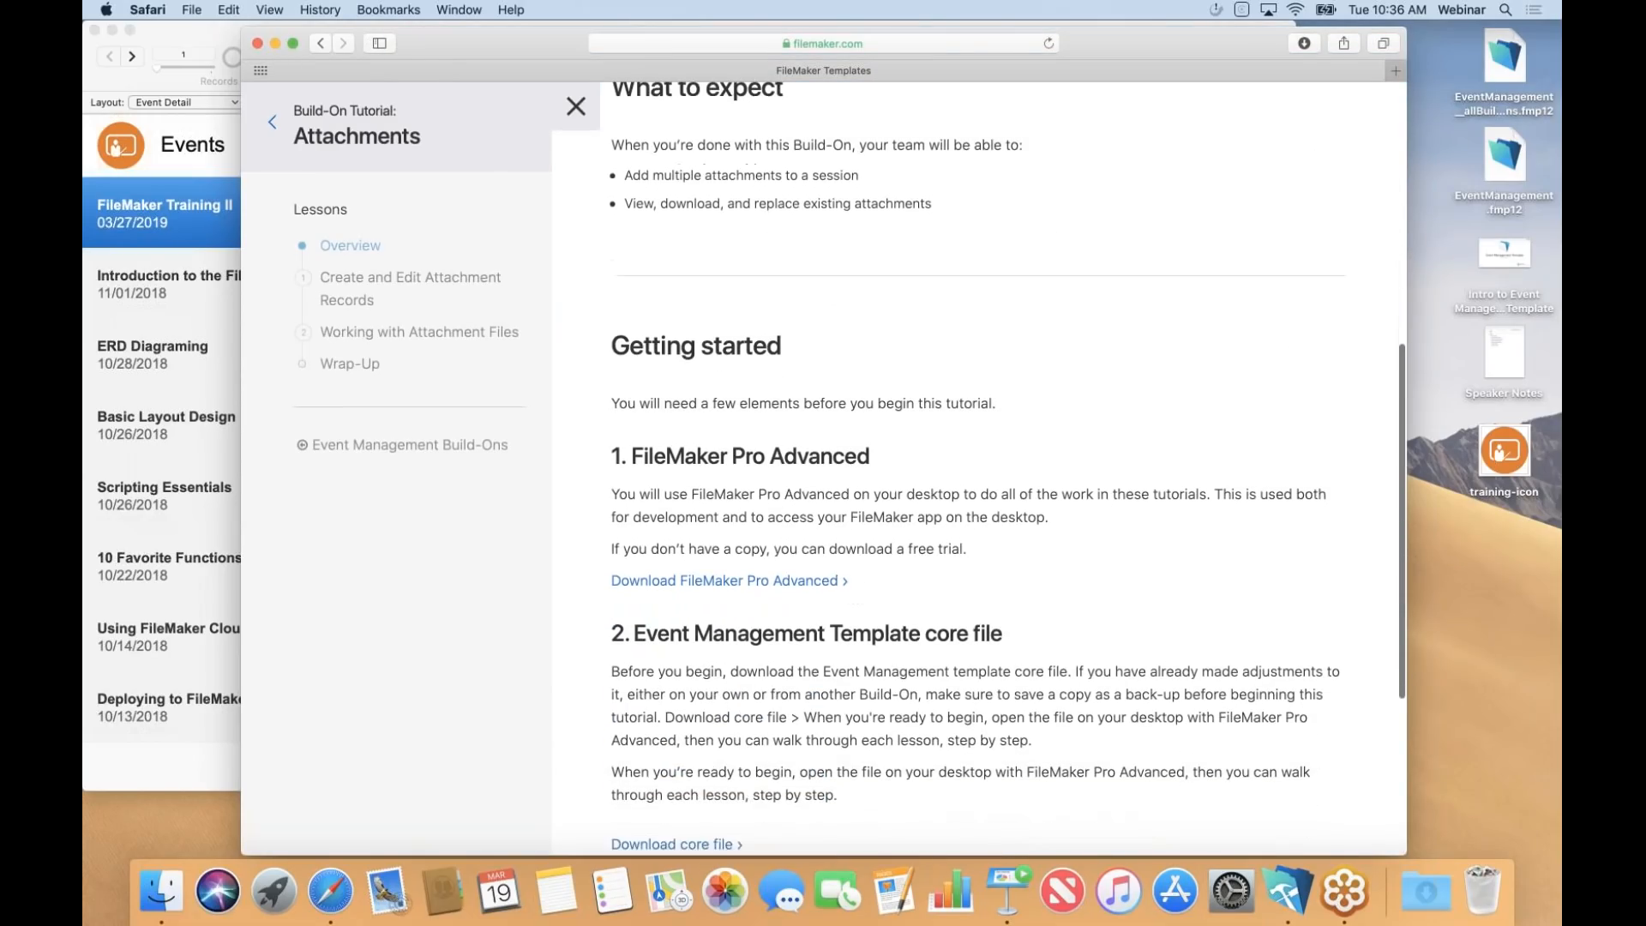
pyautogui.scroll(-1, 978, 463)
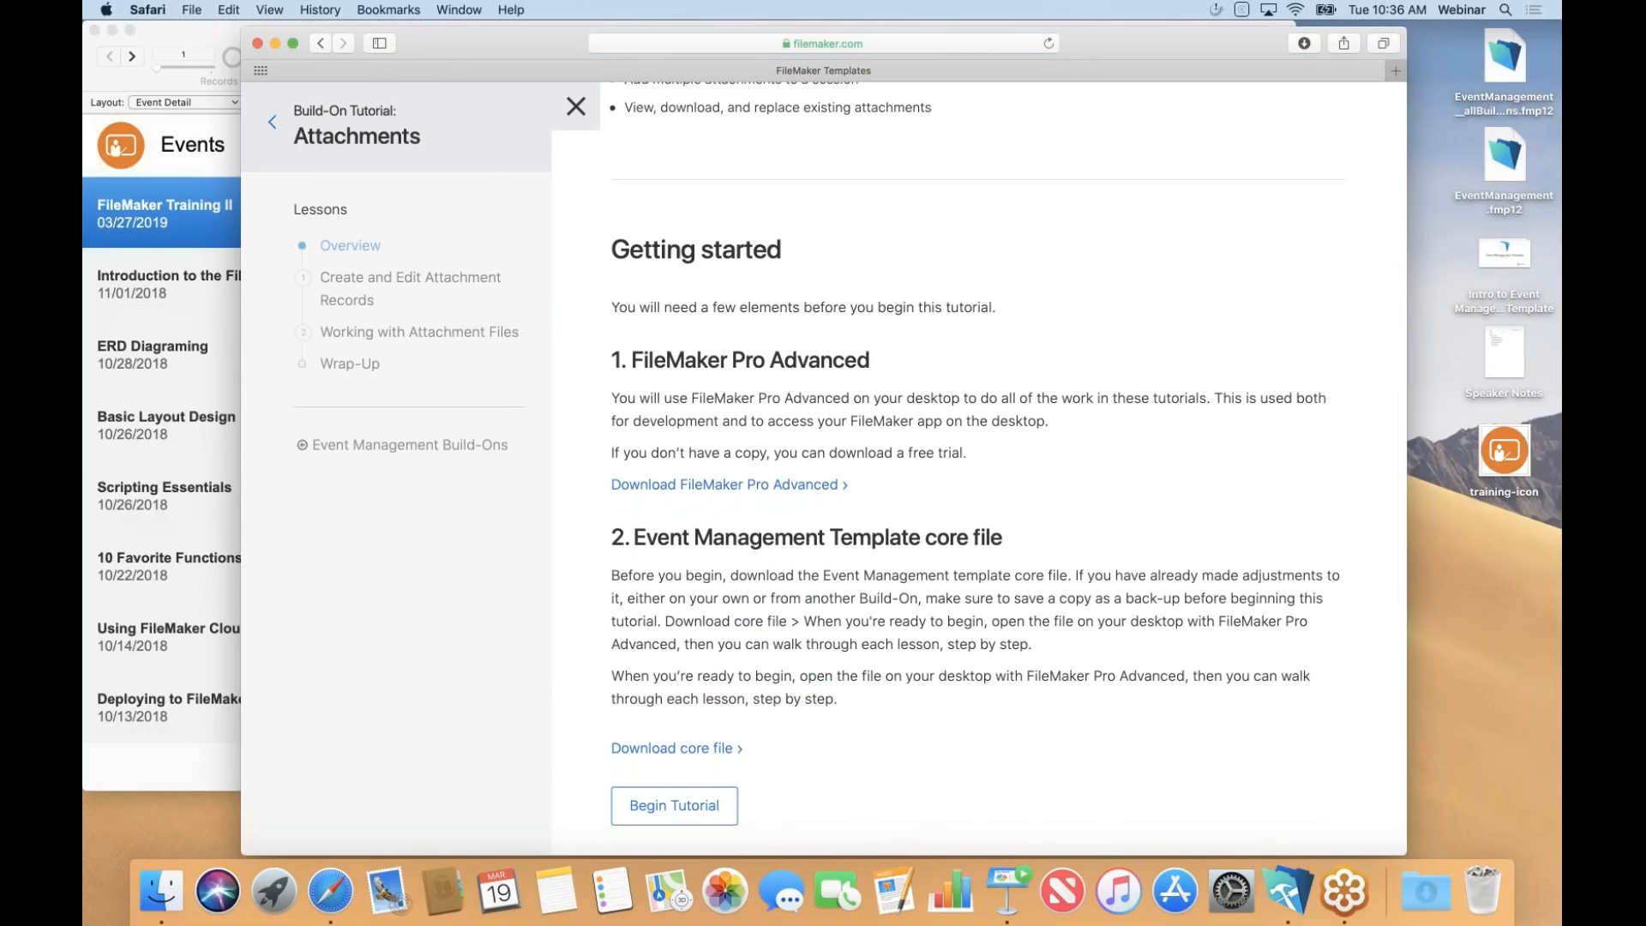
pyautogui.scroll(-3, 1002, 373)
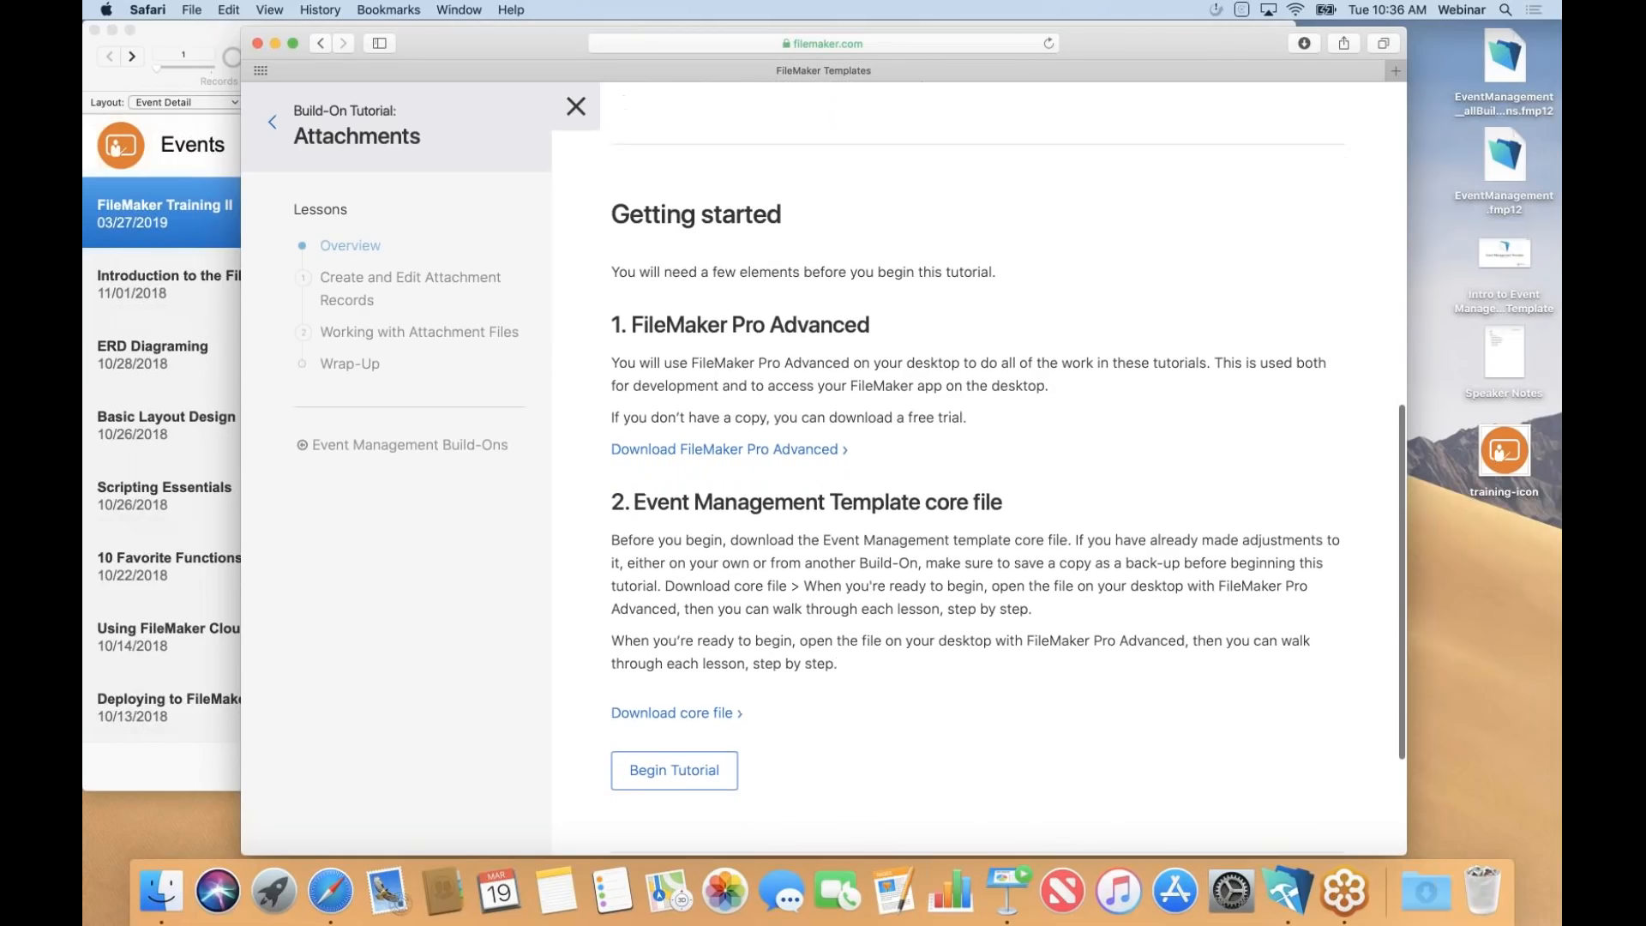
# Begin Lesson 1, read from Step 1 'Create a new table' to Step 2, and select EventManagement_allBuildOns.
pyautogui.click(679, 682)
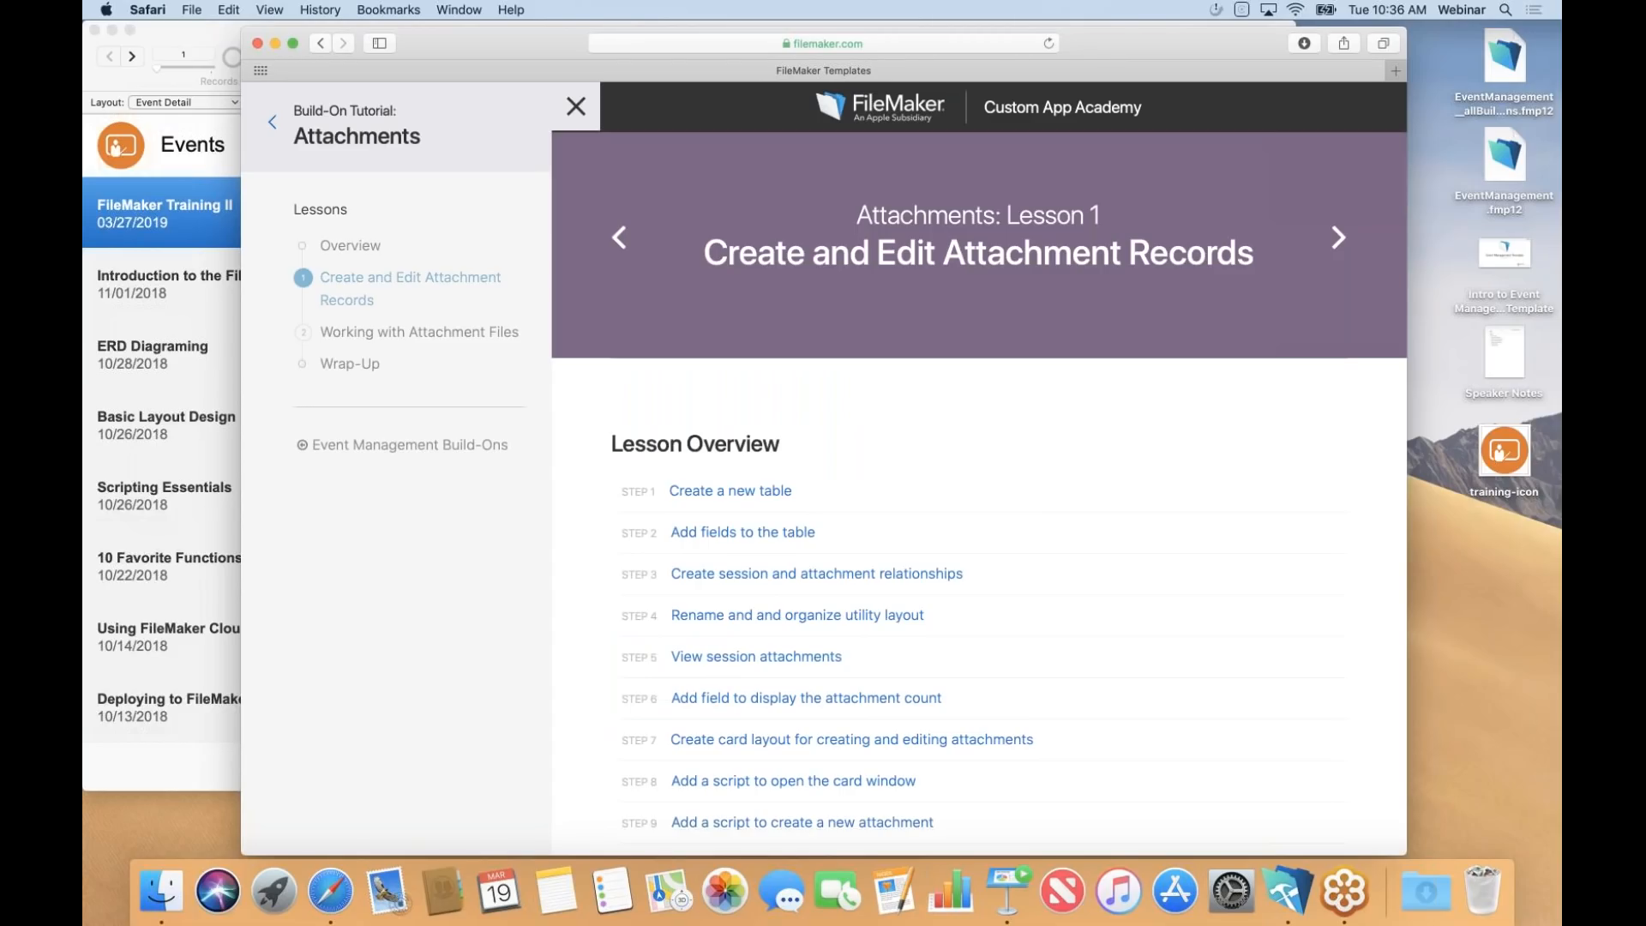
pyautogui.scroll(-3, 979, 515)
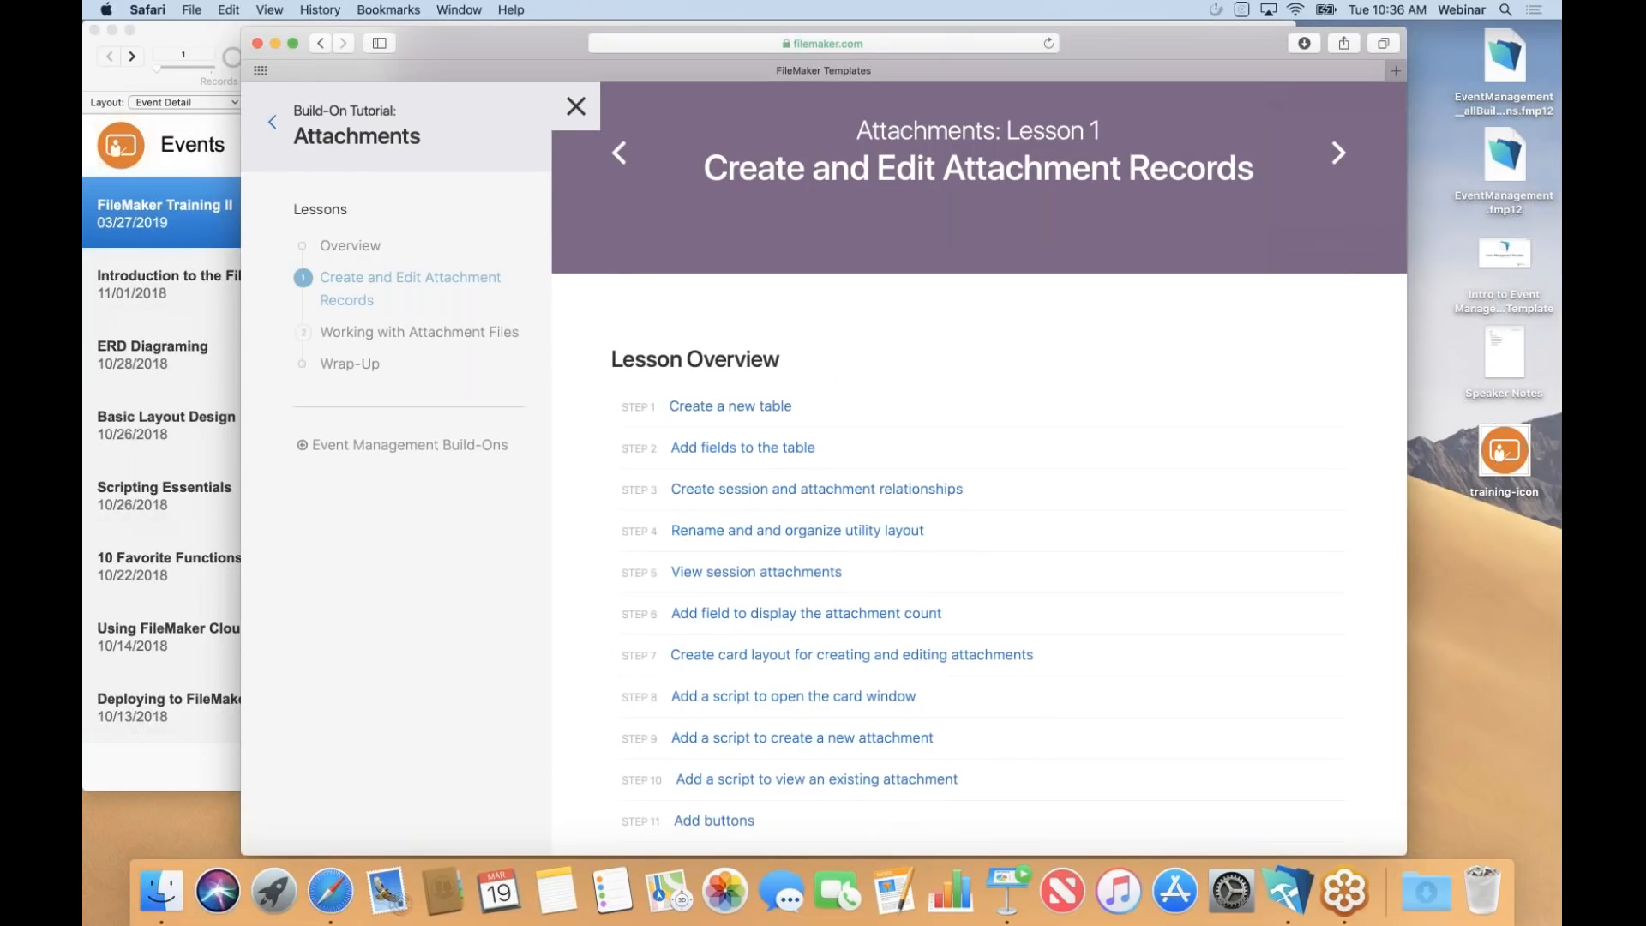
pyautogui.scroll(-1, 759, 364)
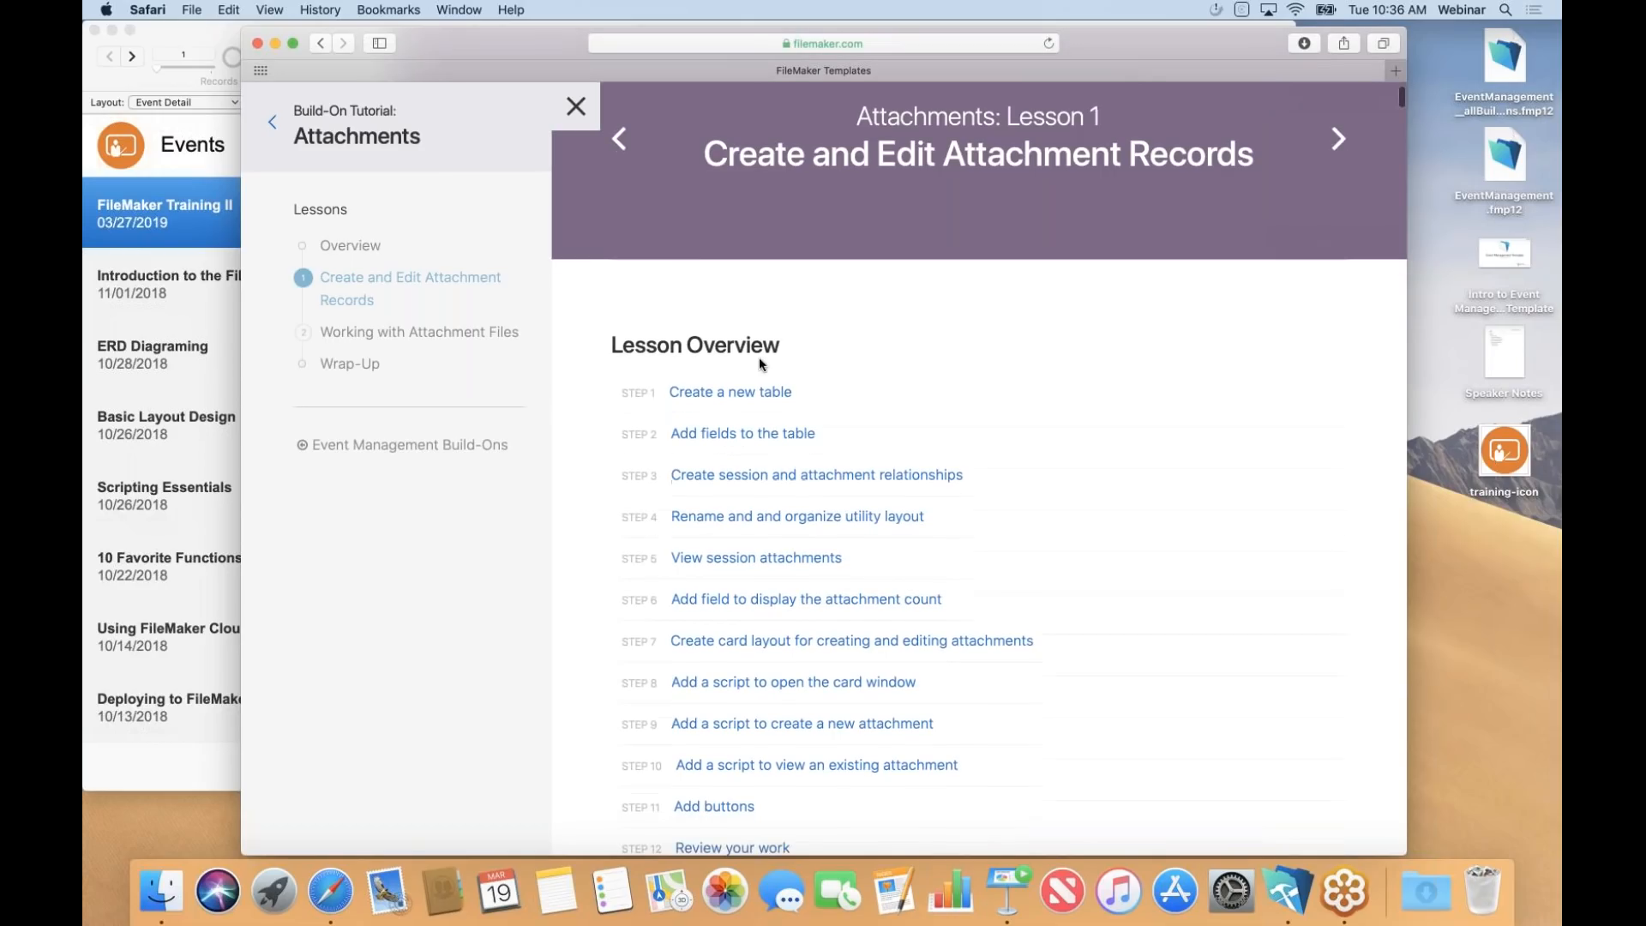
pyautogui.click(754, 396)
pyautogui.scroll(-4, 780, 492)
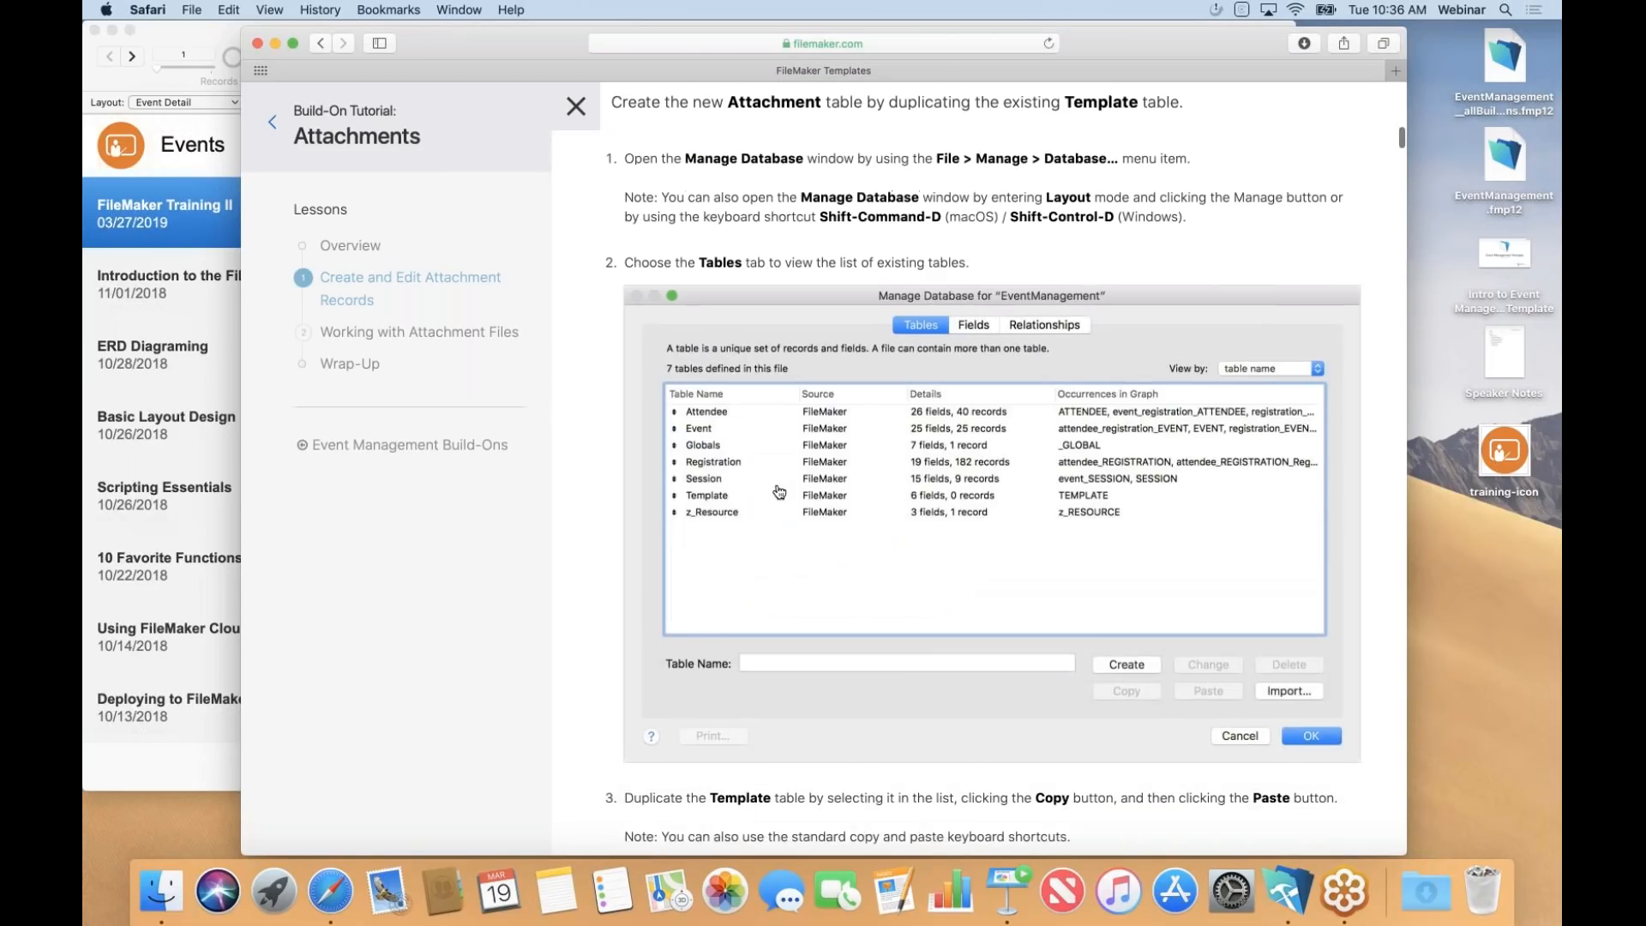
pyautogui.scroll(-10, 779, 491)
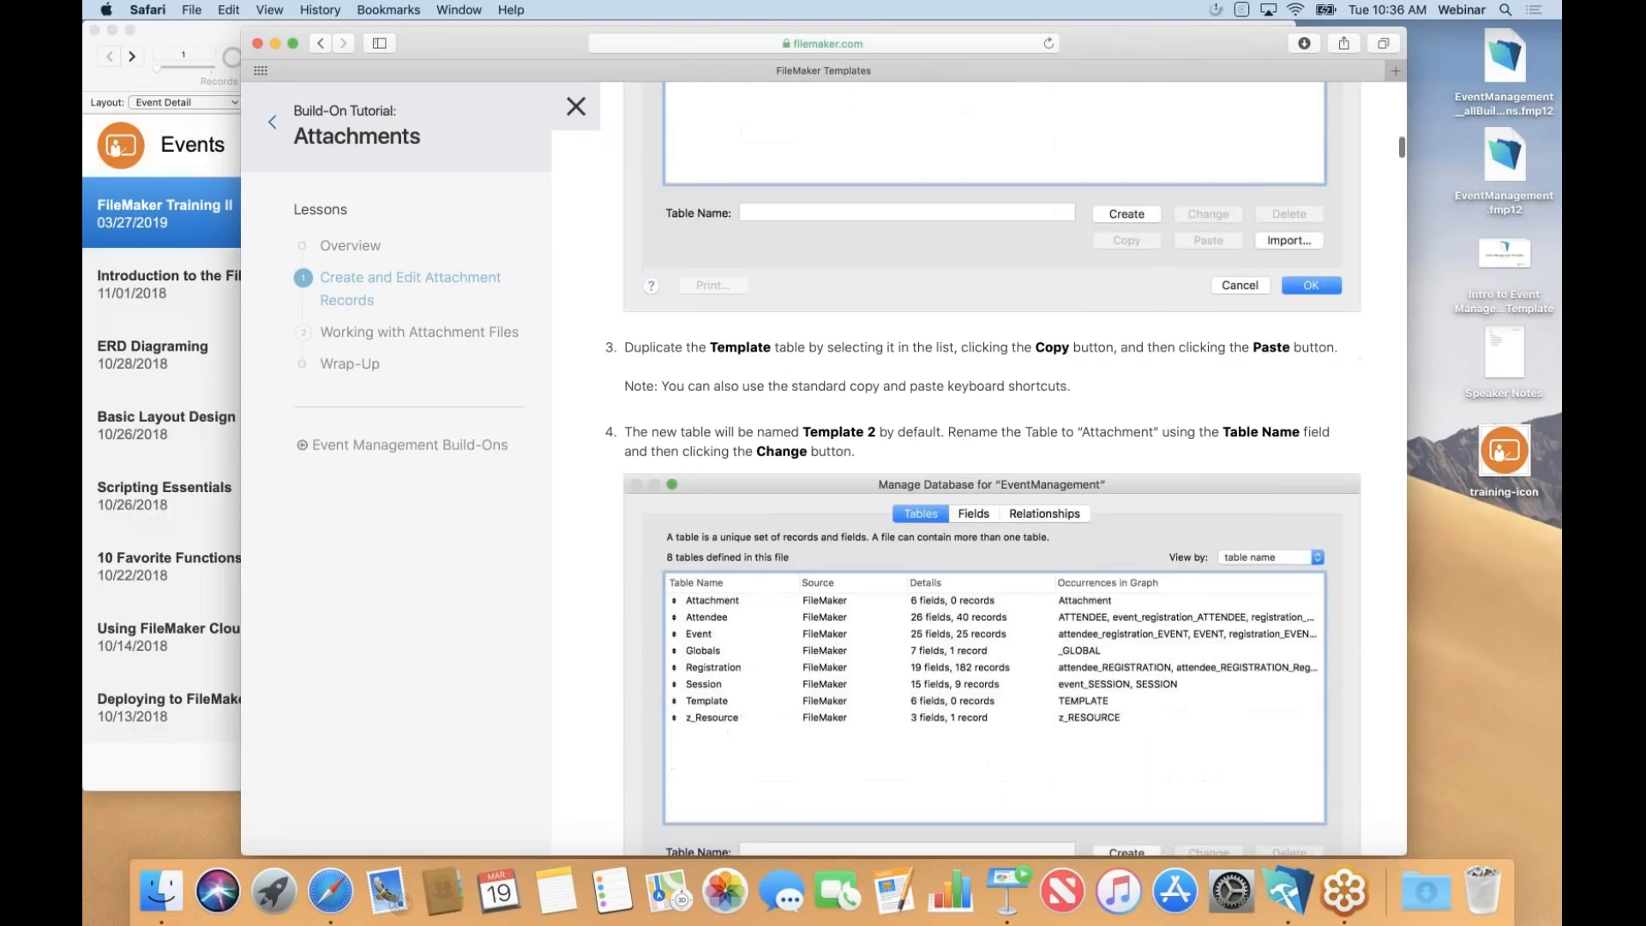
pyautogui.scroll(-6, 983, 468)
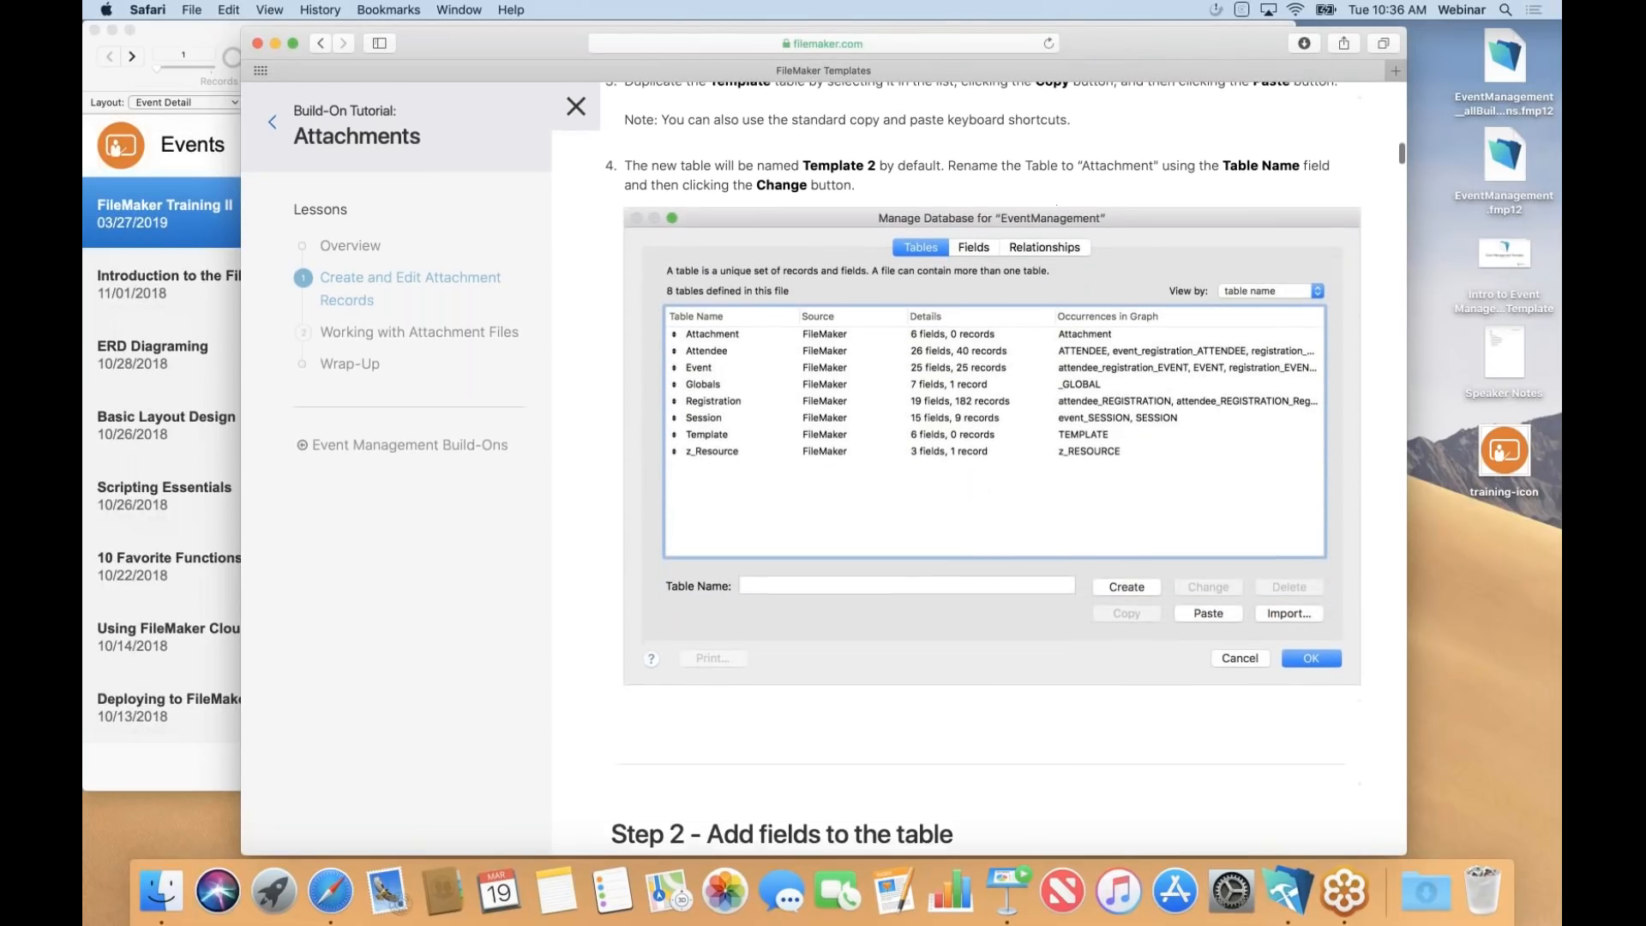
pyautogui.scroll(-3, 983, 468)
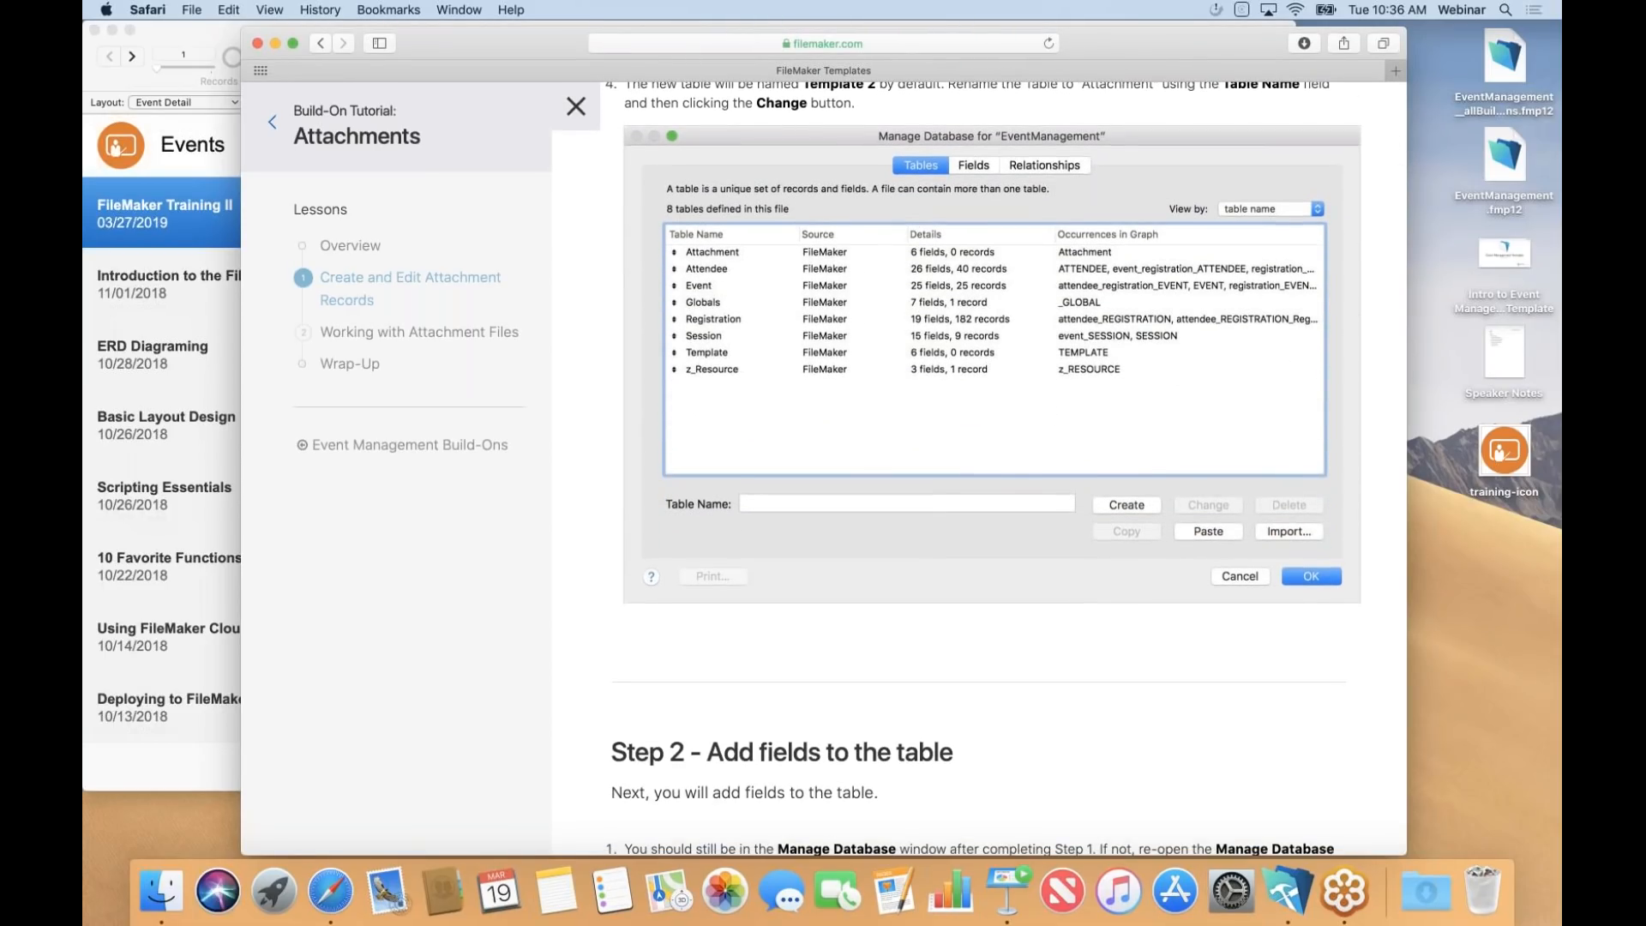
pyautogui.scroll(-6, 983, 468)
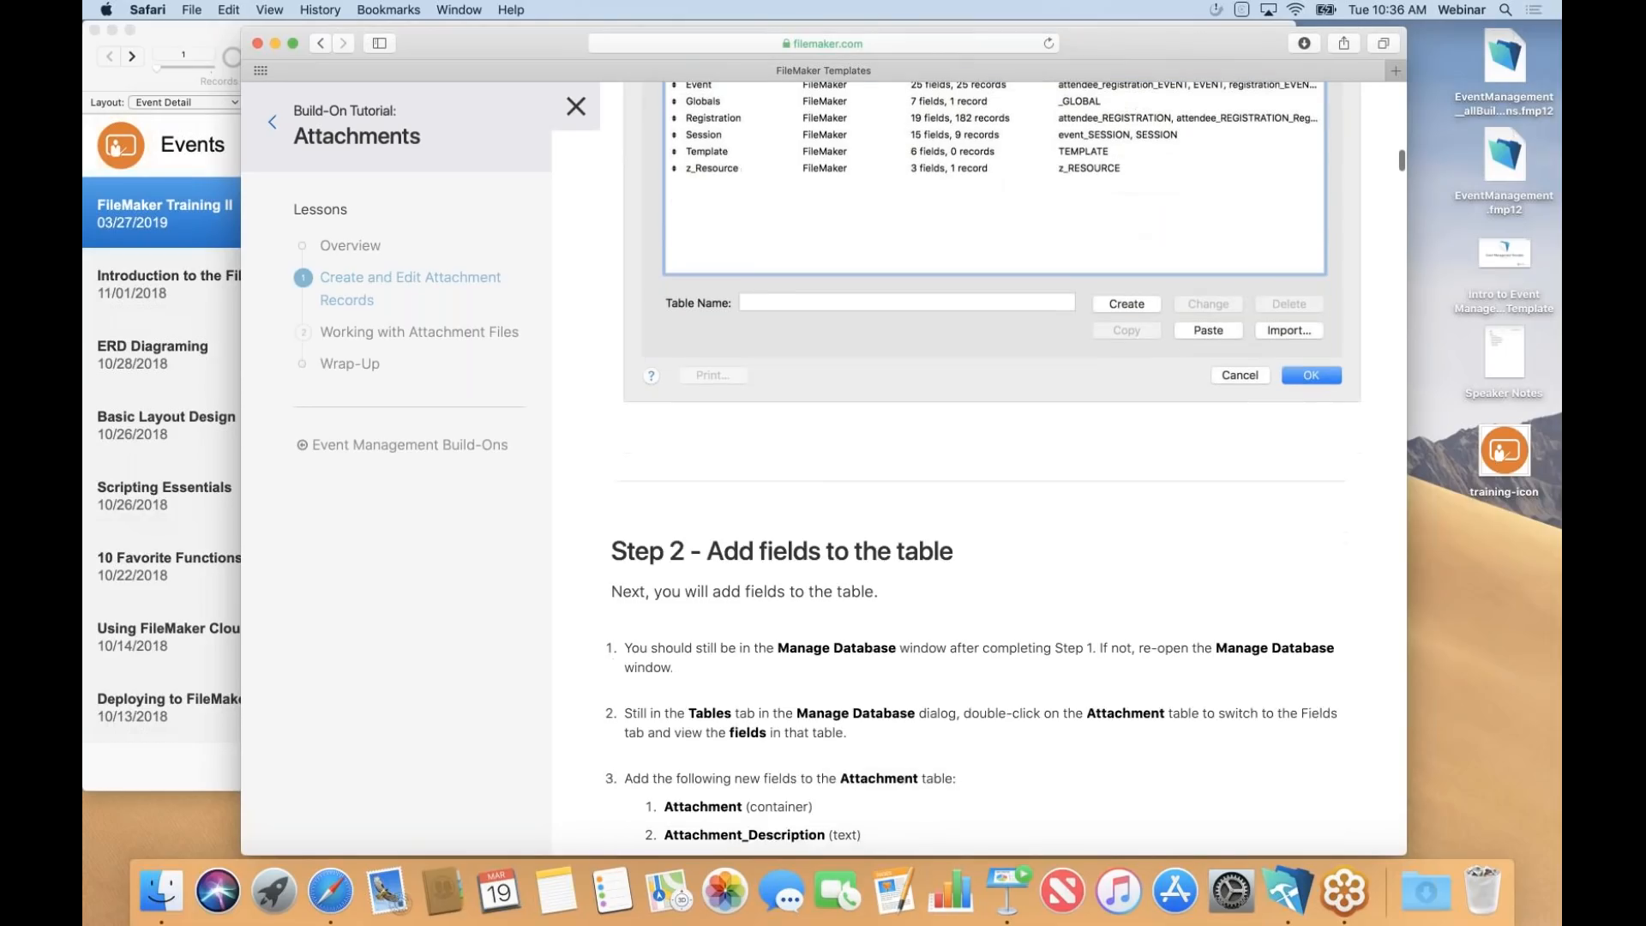
pyautogui.scroll(-6, 983, 468)
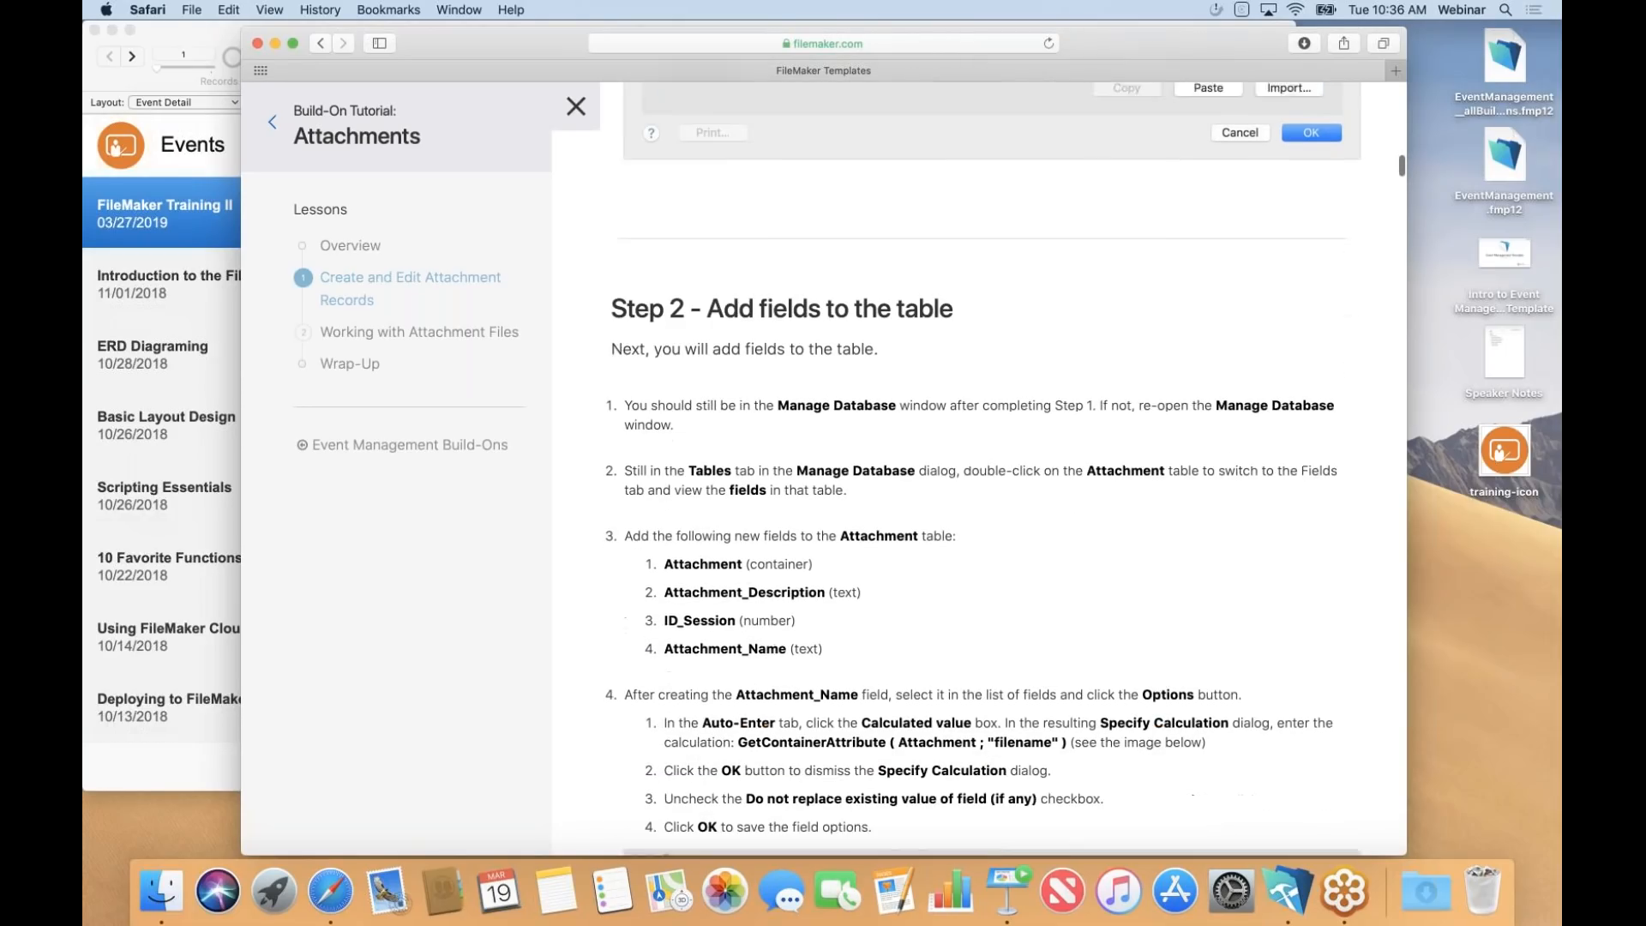
pyautogui.scroll(-4, 983, 468)
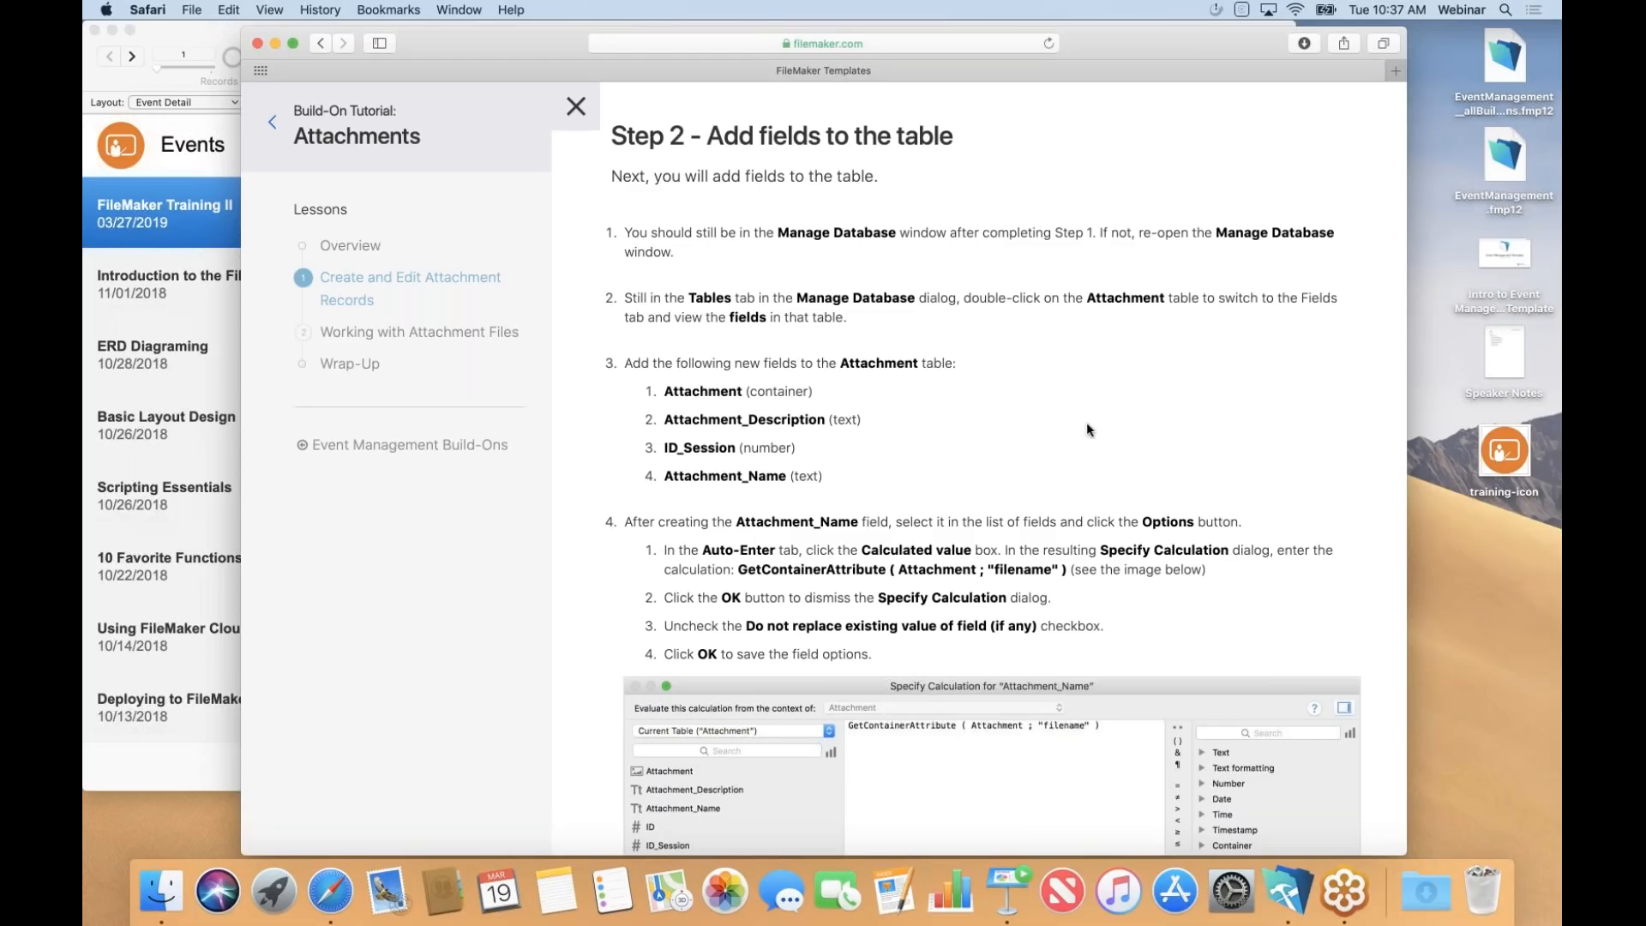
pyautogui.click(1496, 59)
# Open EventManagement_allBuildOns and show the Introduction to FileMaker session's three attachments.
pyautogui.doubleClick(1495, 59)
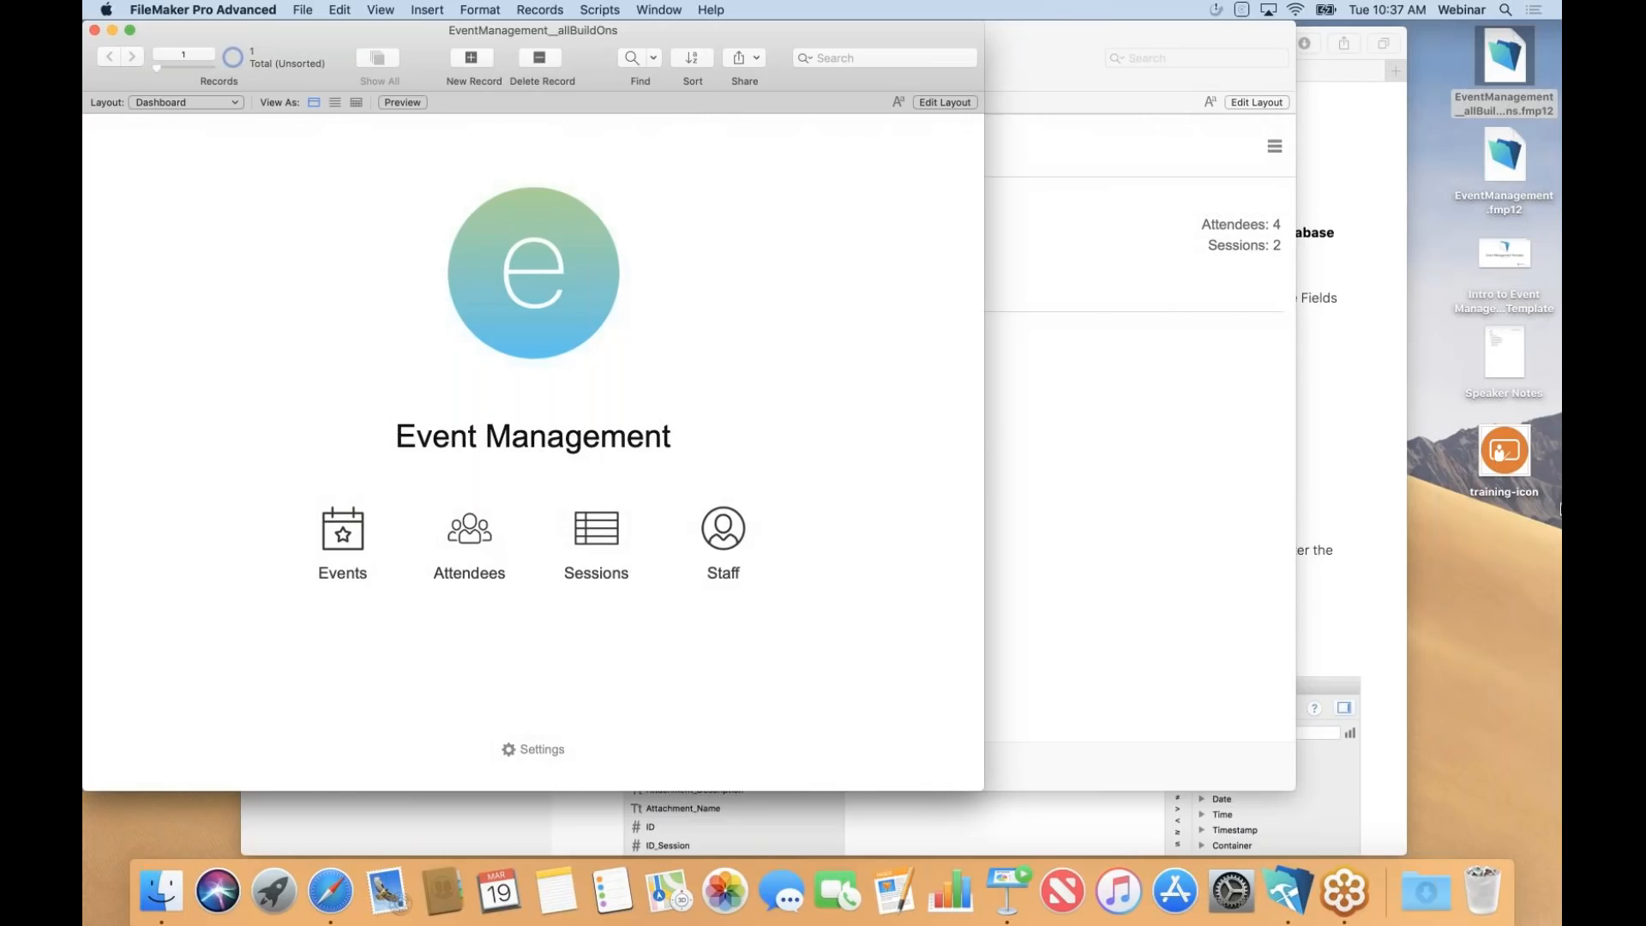
pyautogui.click(608, 532)
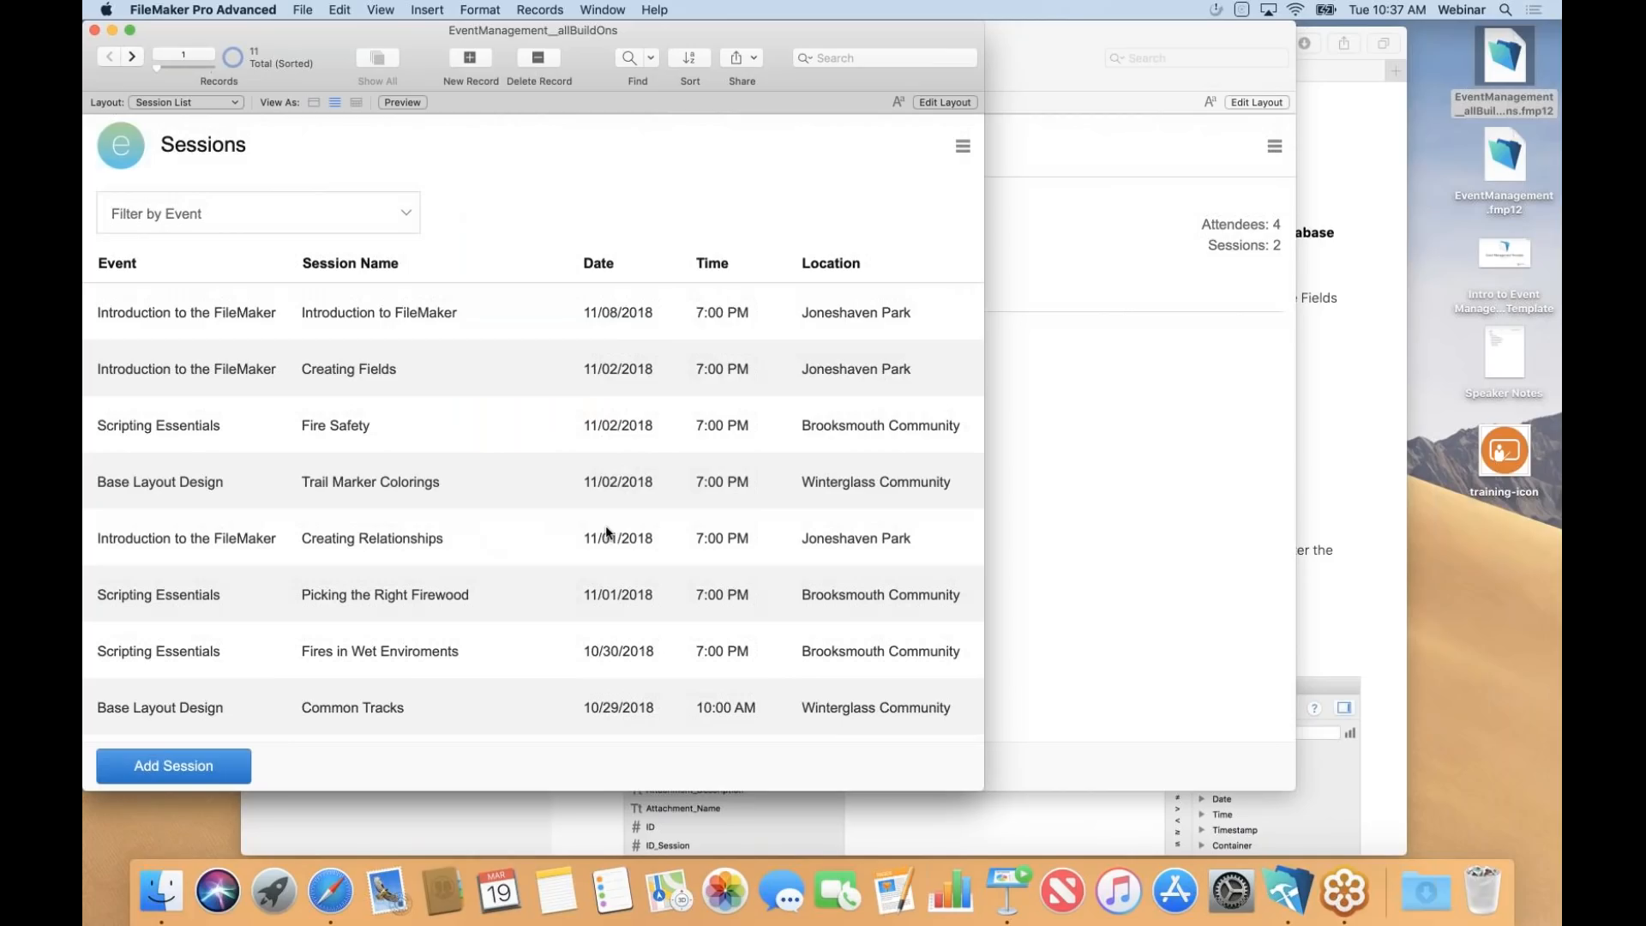
pyautogui.click(459, 319)
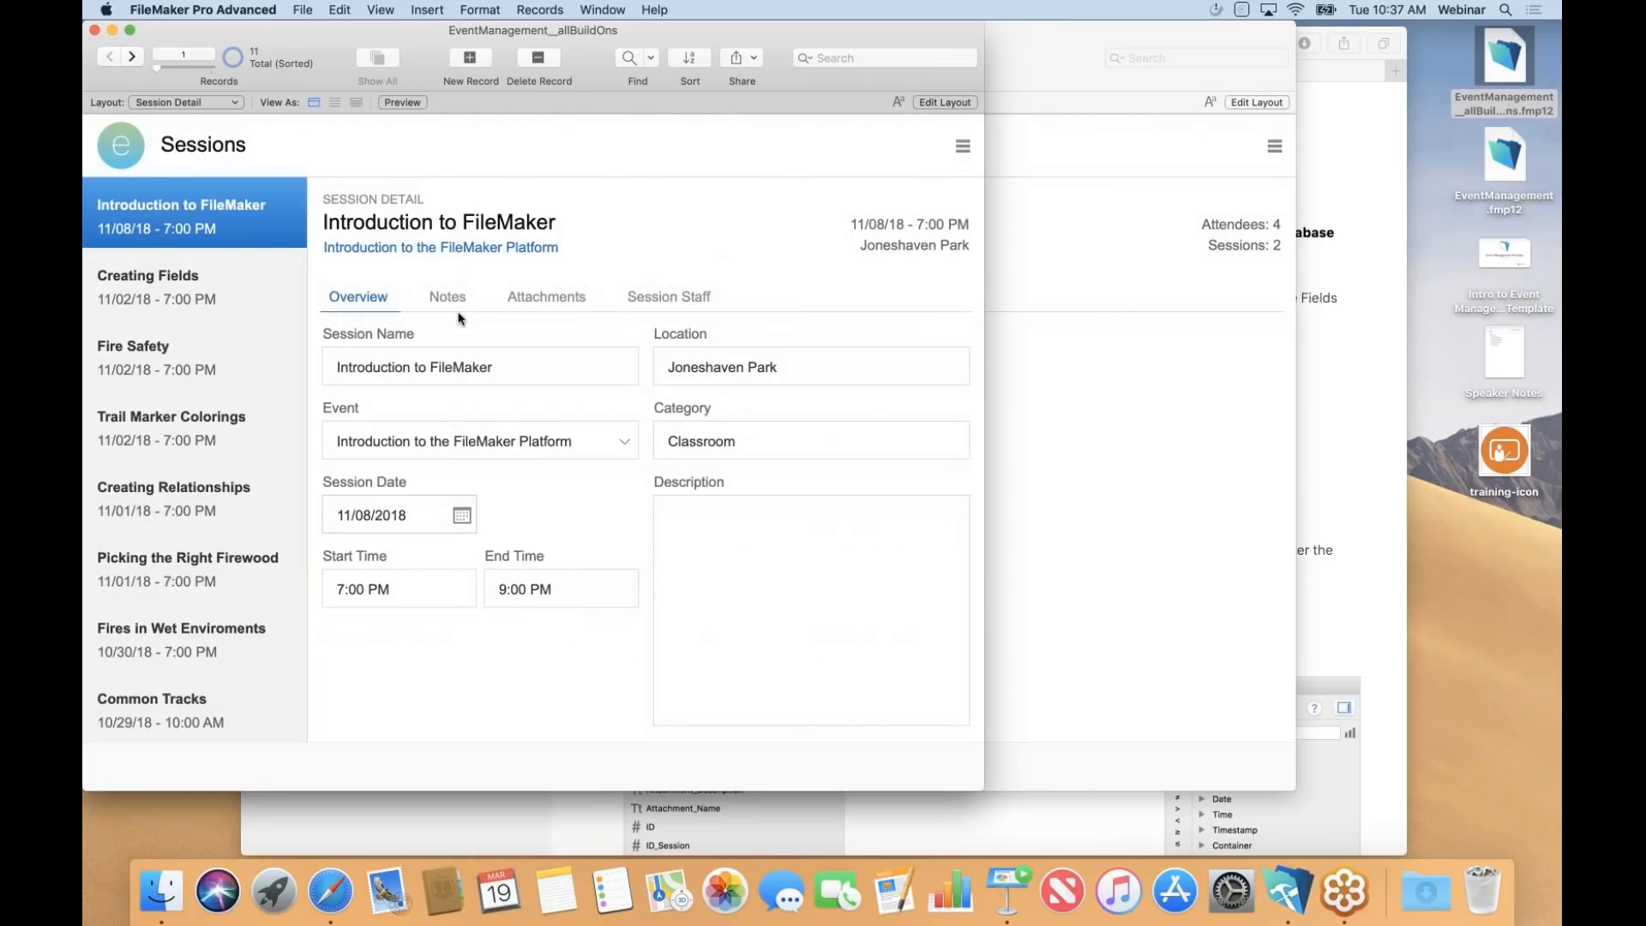
pyautogui.click(548, 301)
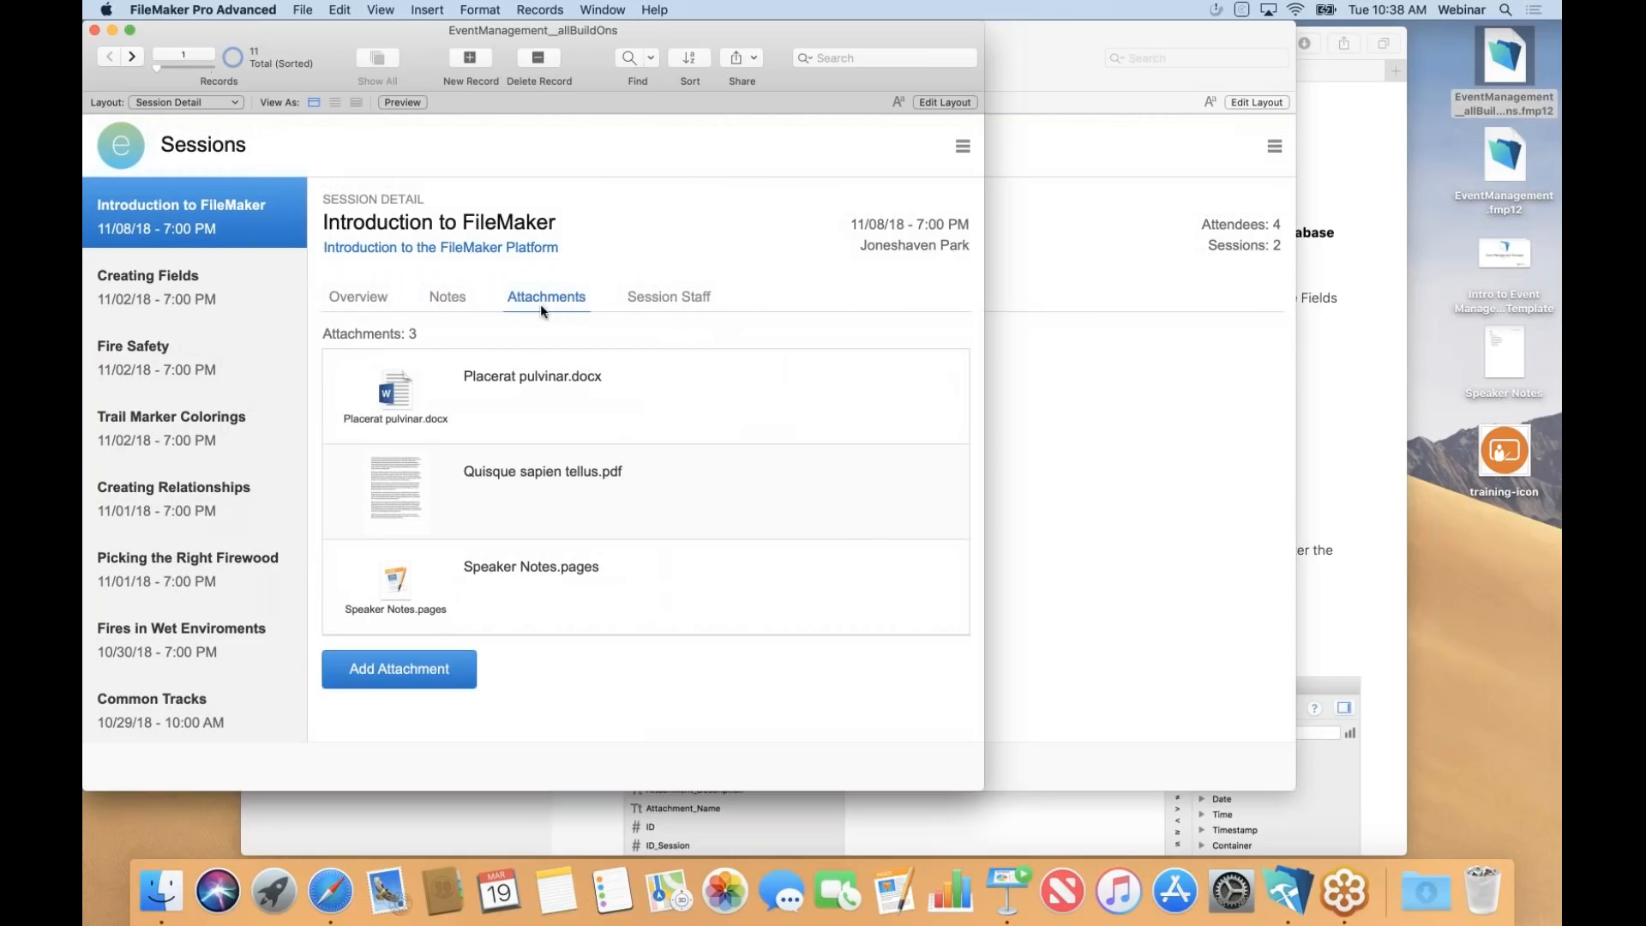
# Attach Speaker Notes.pages from the Desktop to the Introduction to FileMaker session.
pyautogui.click(391, 674)
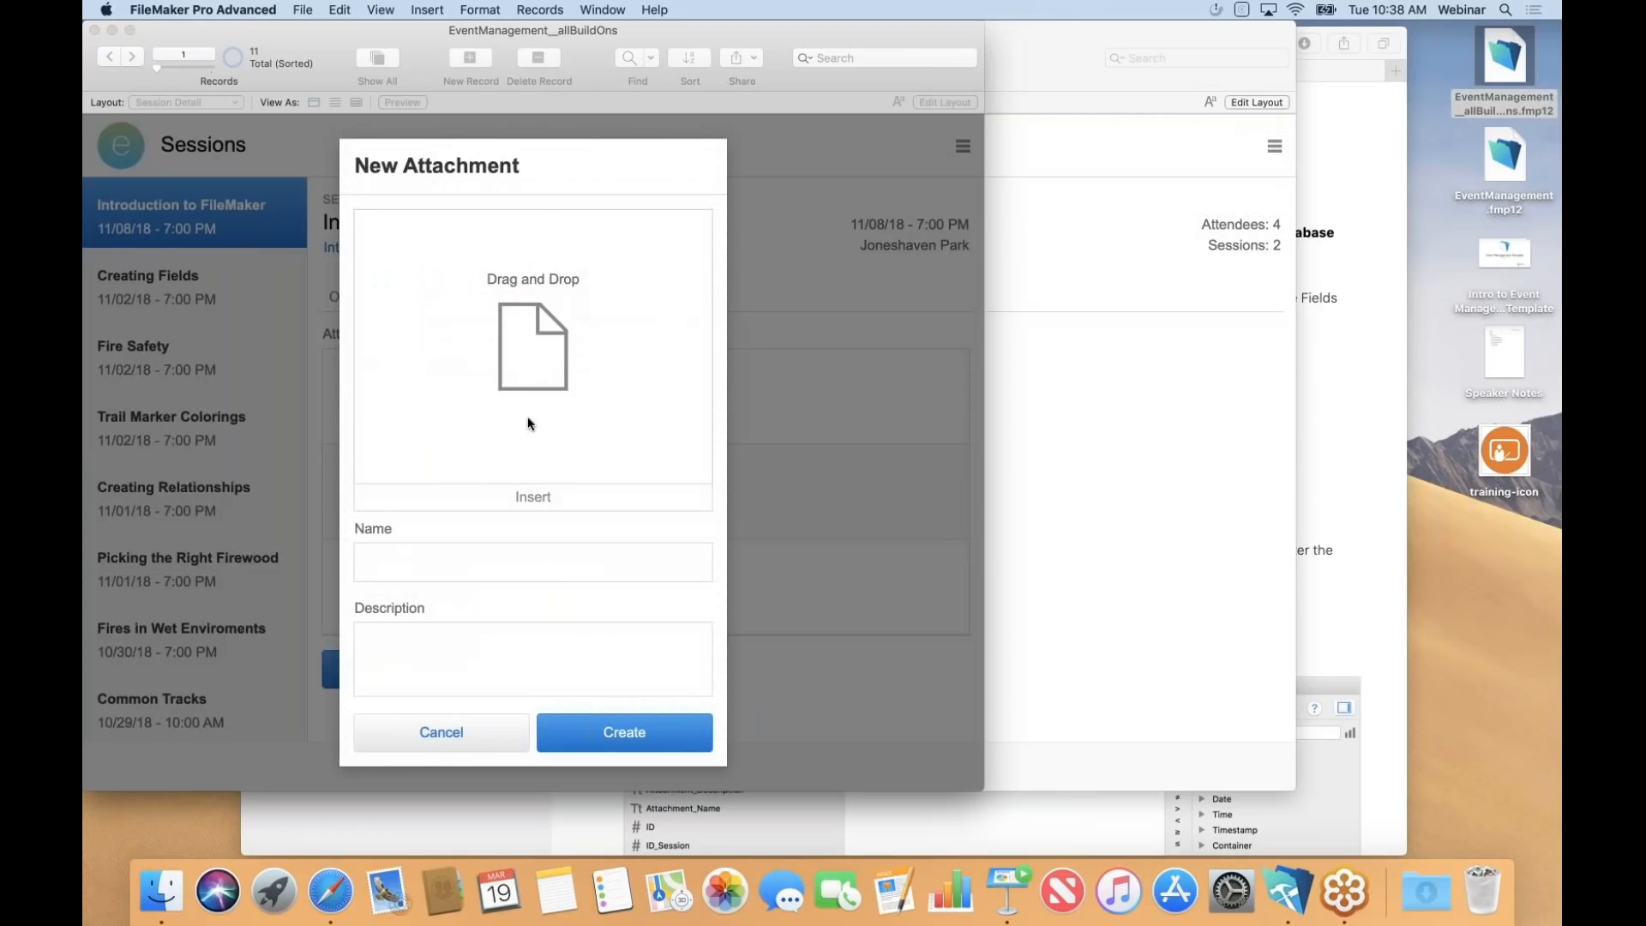
pyautogui.click(1503, 353)
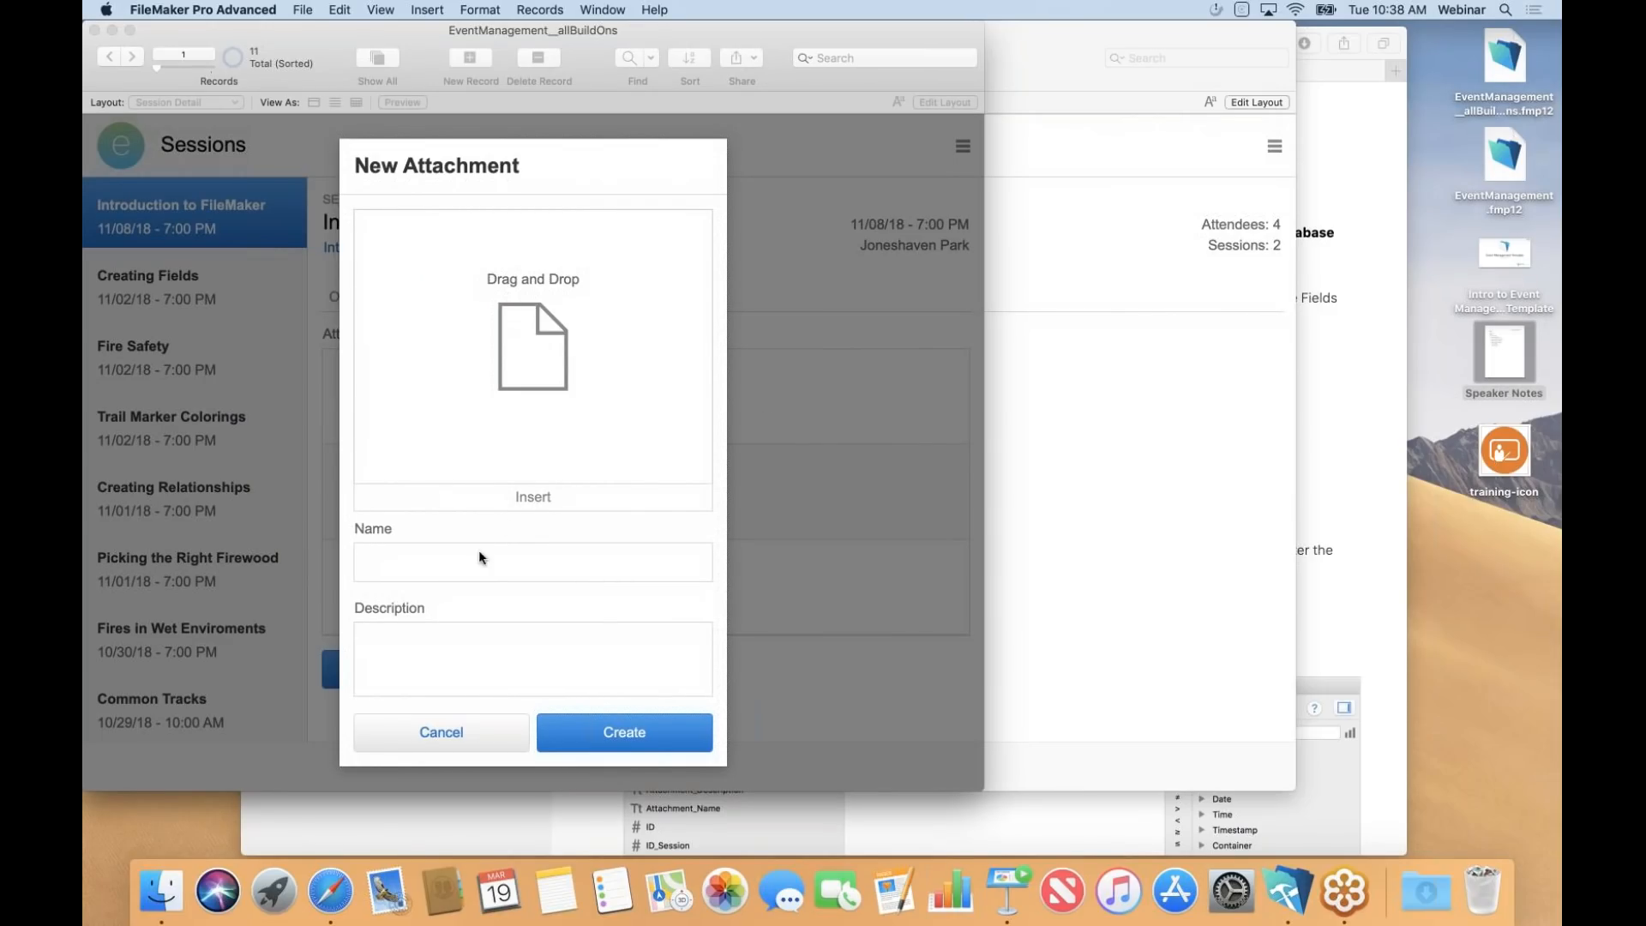
pyautogui.click(517, 500)
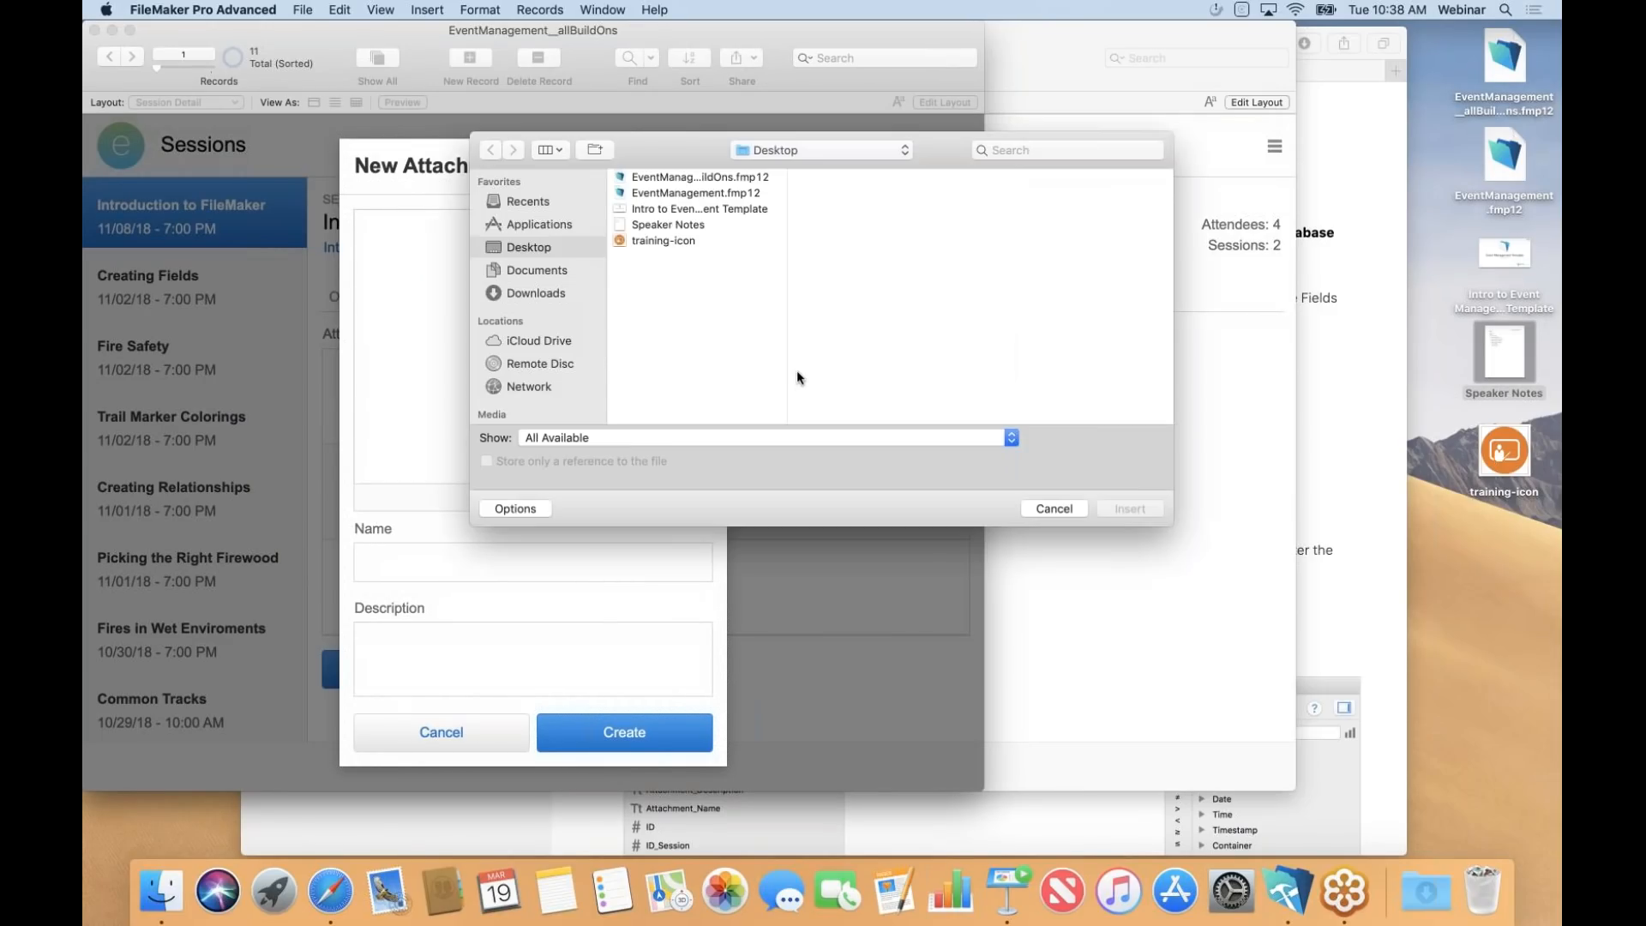
pyautogui.click(656, 225)
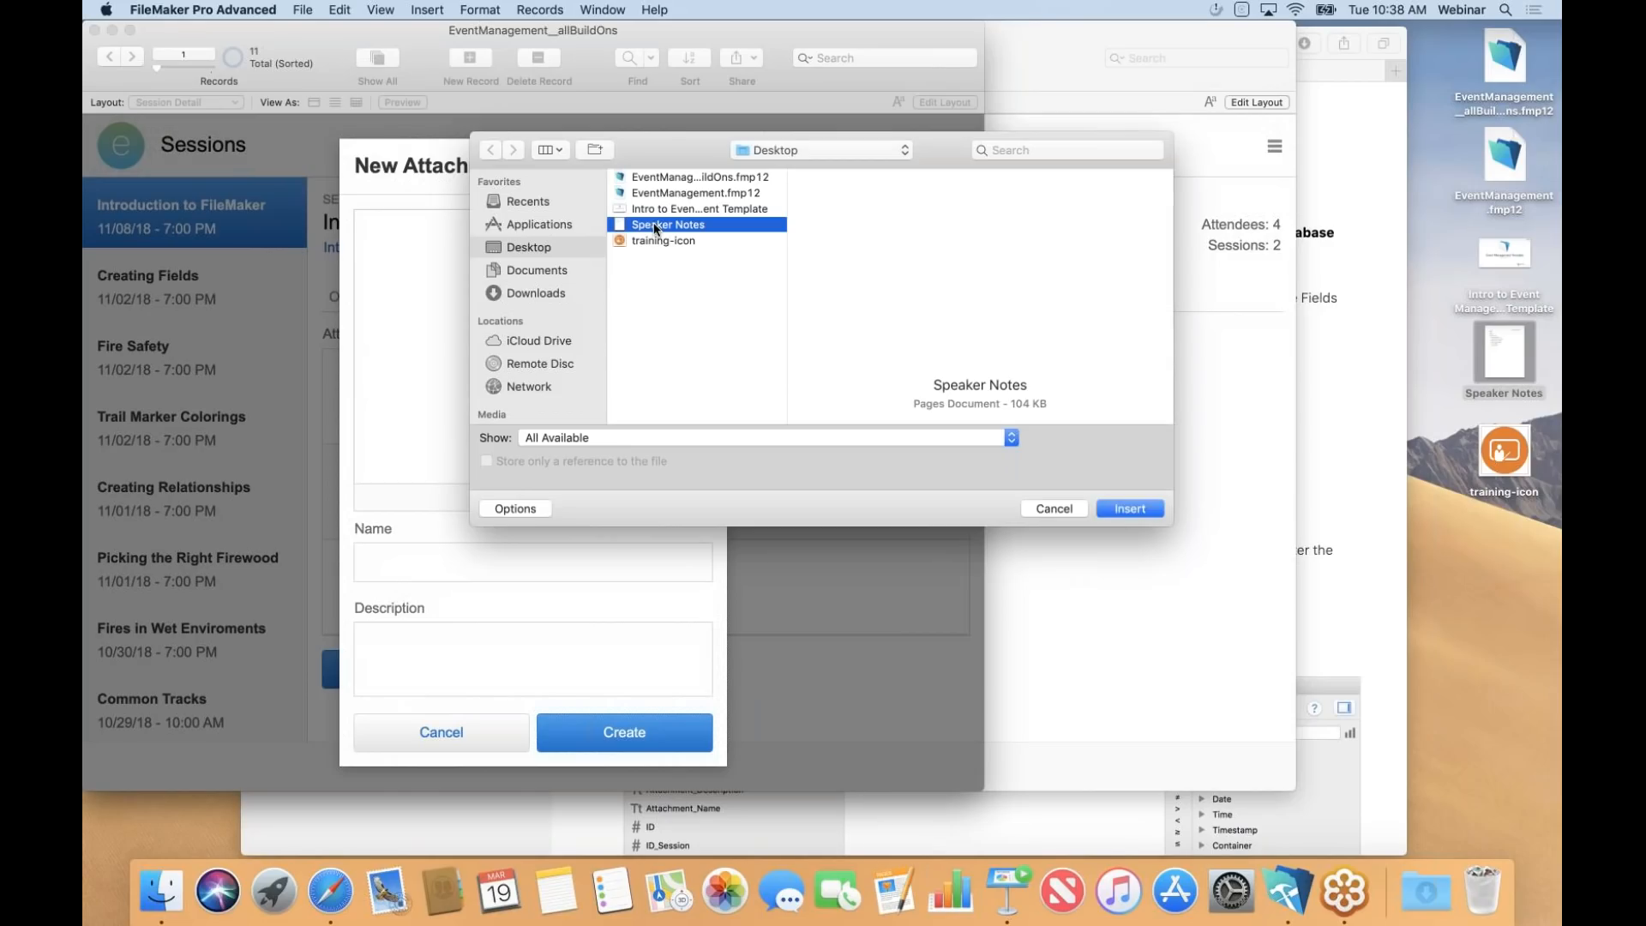
pyautogui.click(1120, 501)
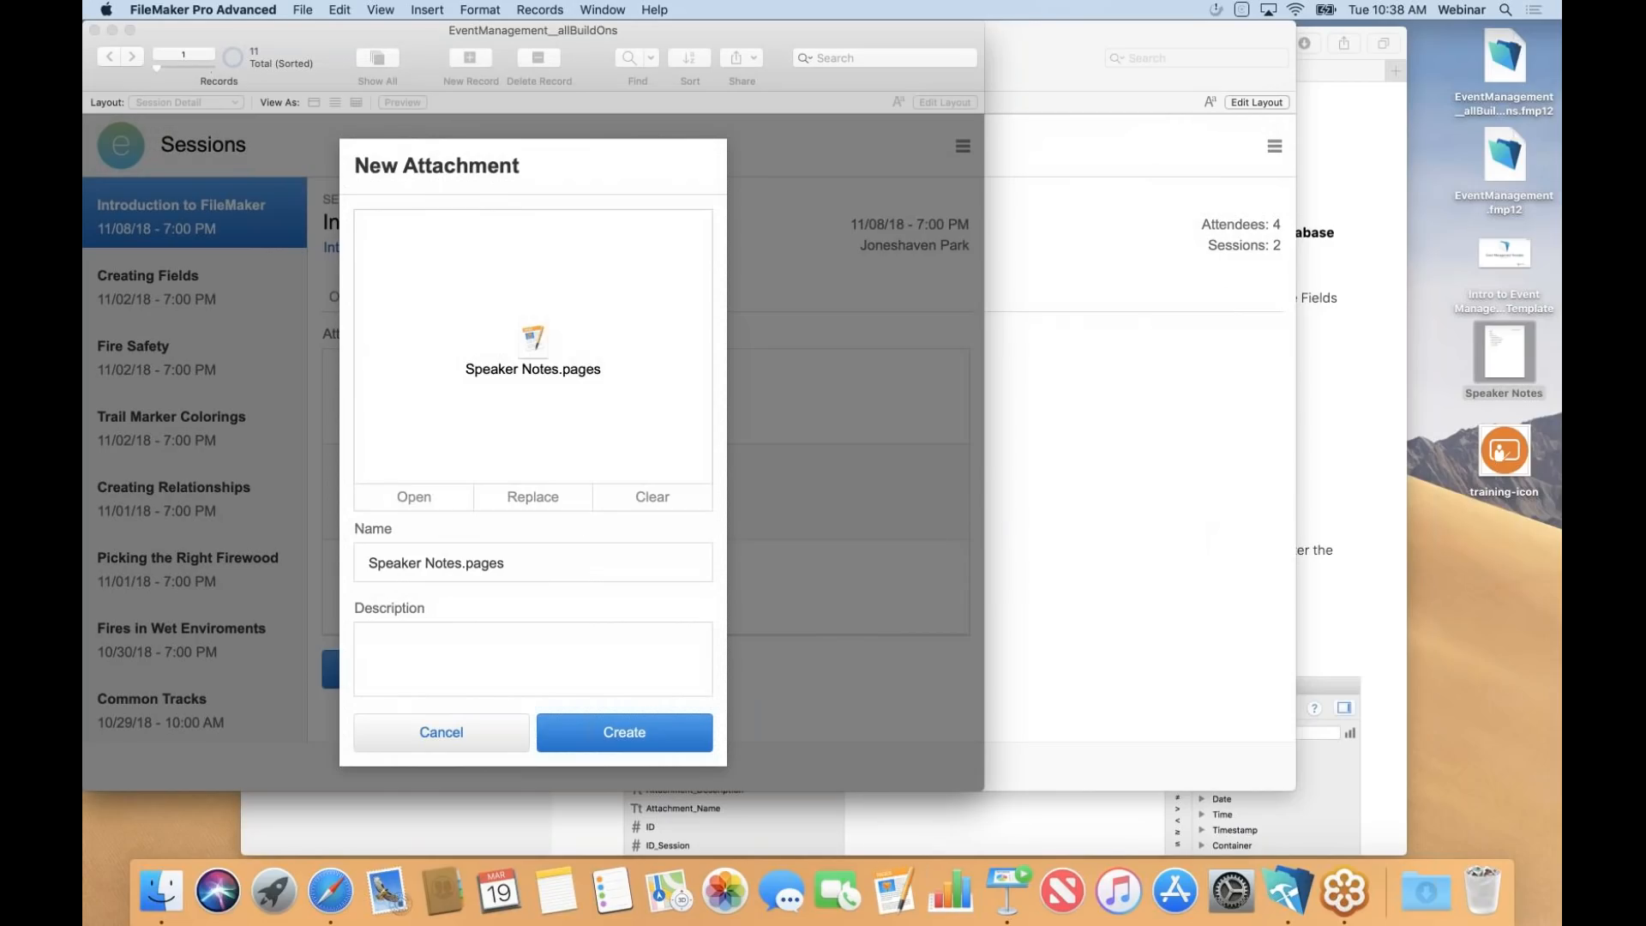
pyautogui.click(579, 743)
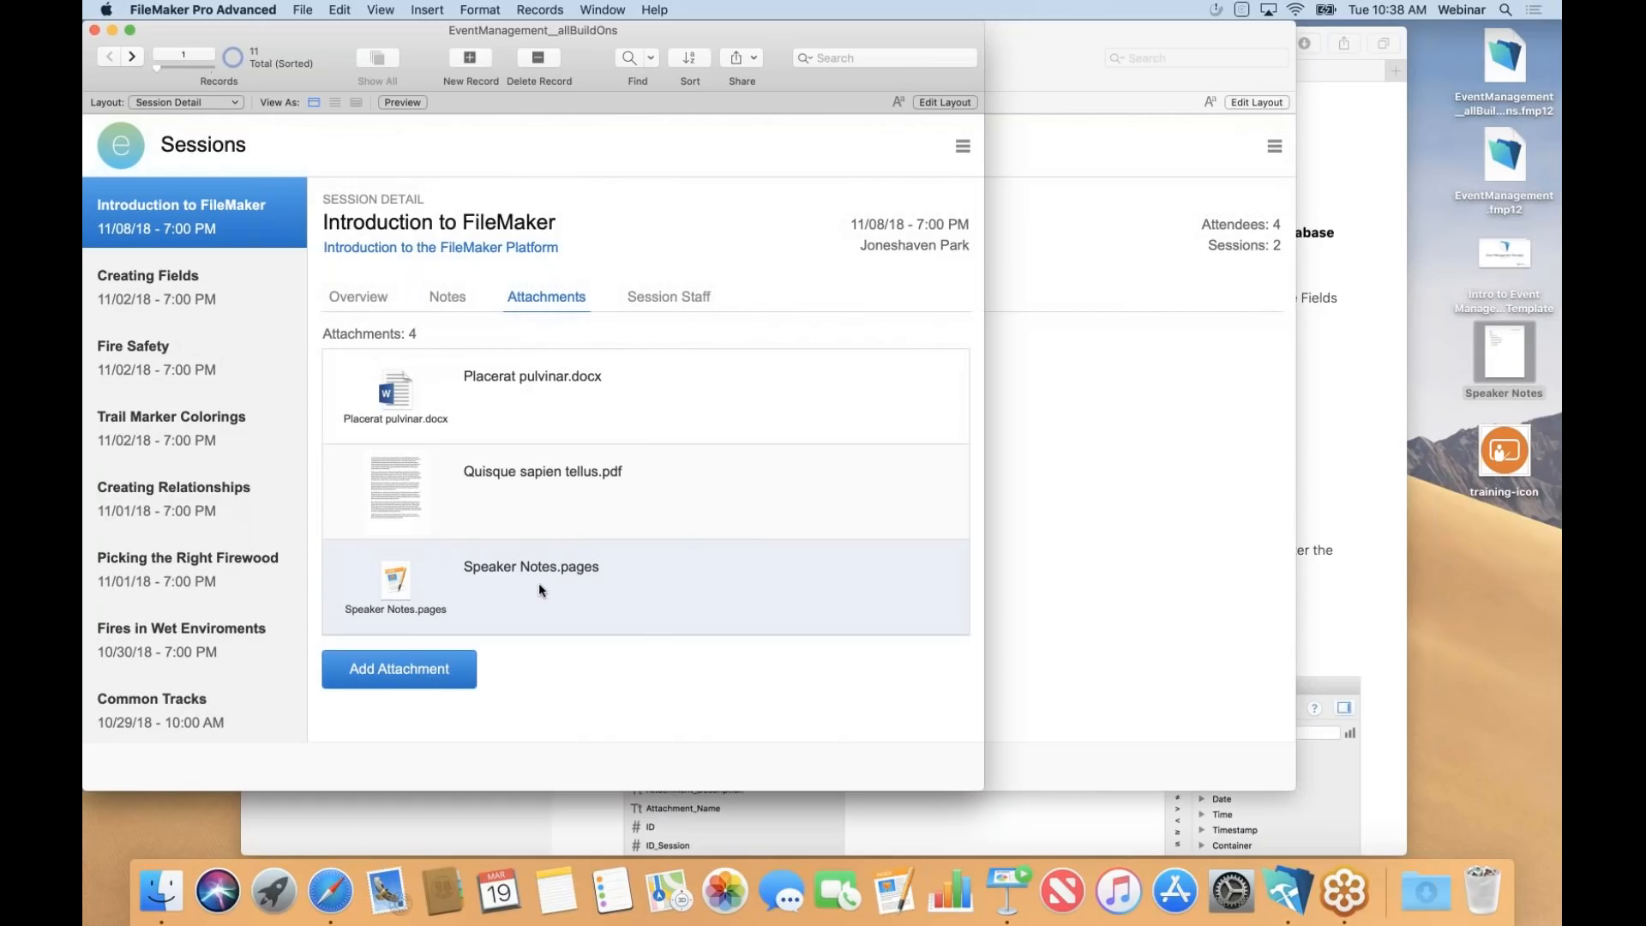
pyautogui.click(207, 102)
# Open the Introduction to the FileMaker Platform event's Expenses from the Events list.
pyautogui.click(197, 120)
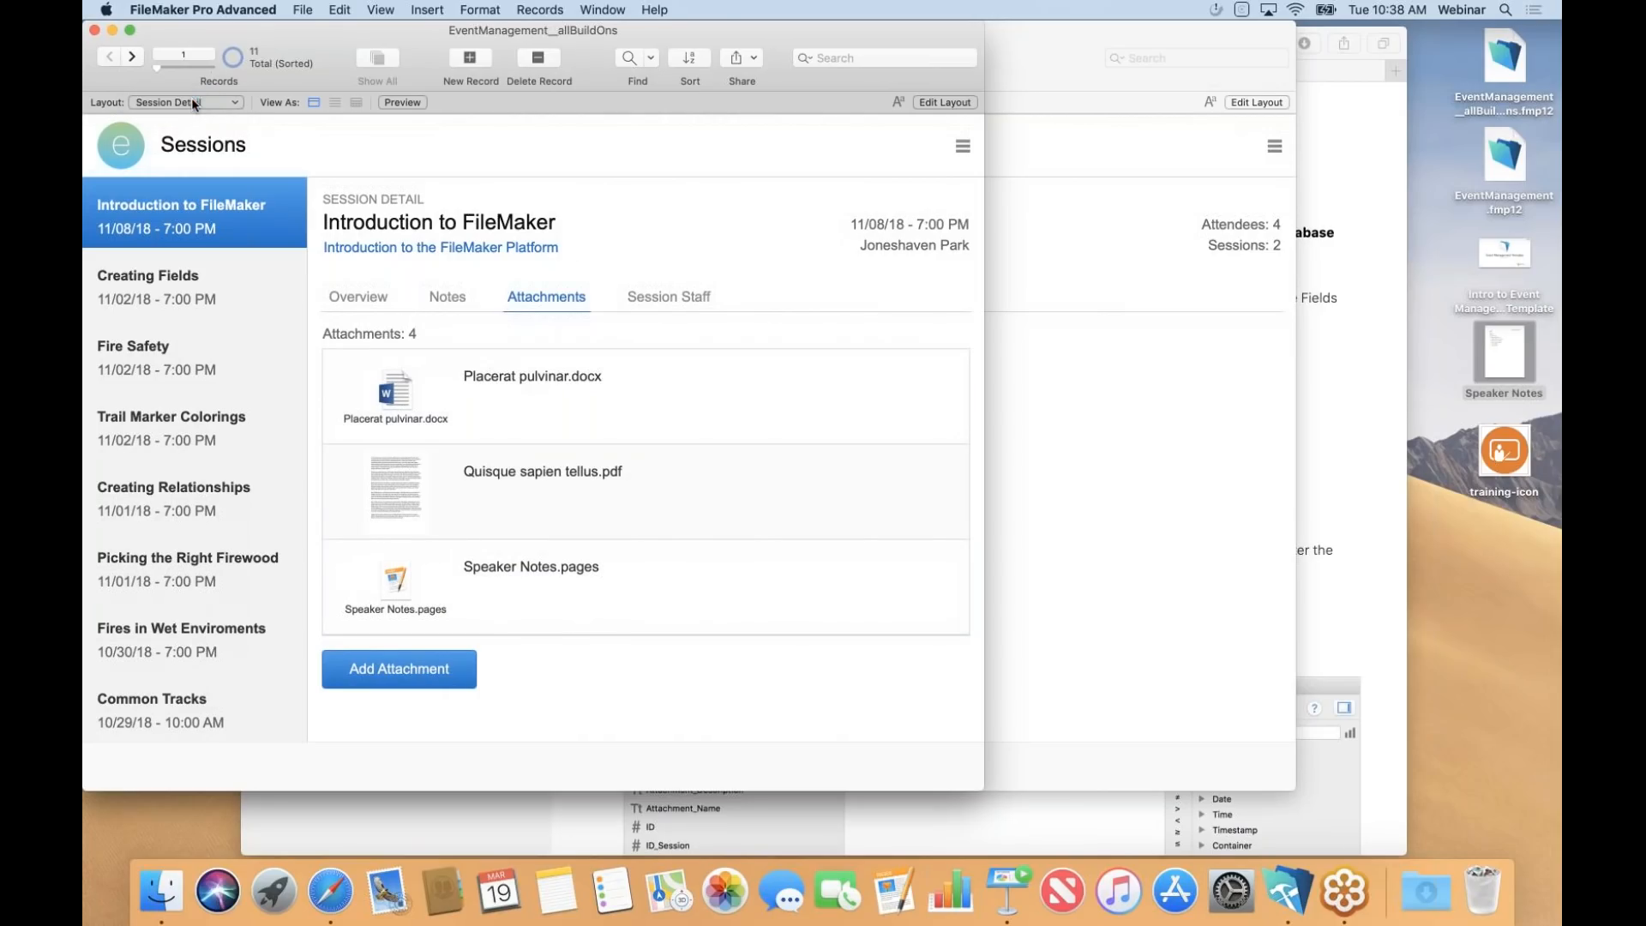
pyautogui.click(350, 533)
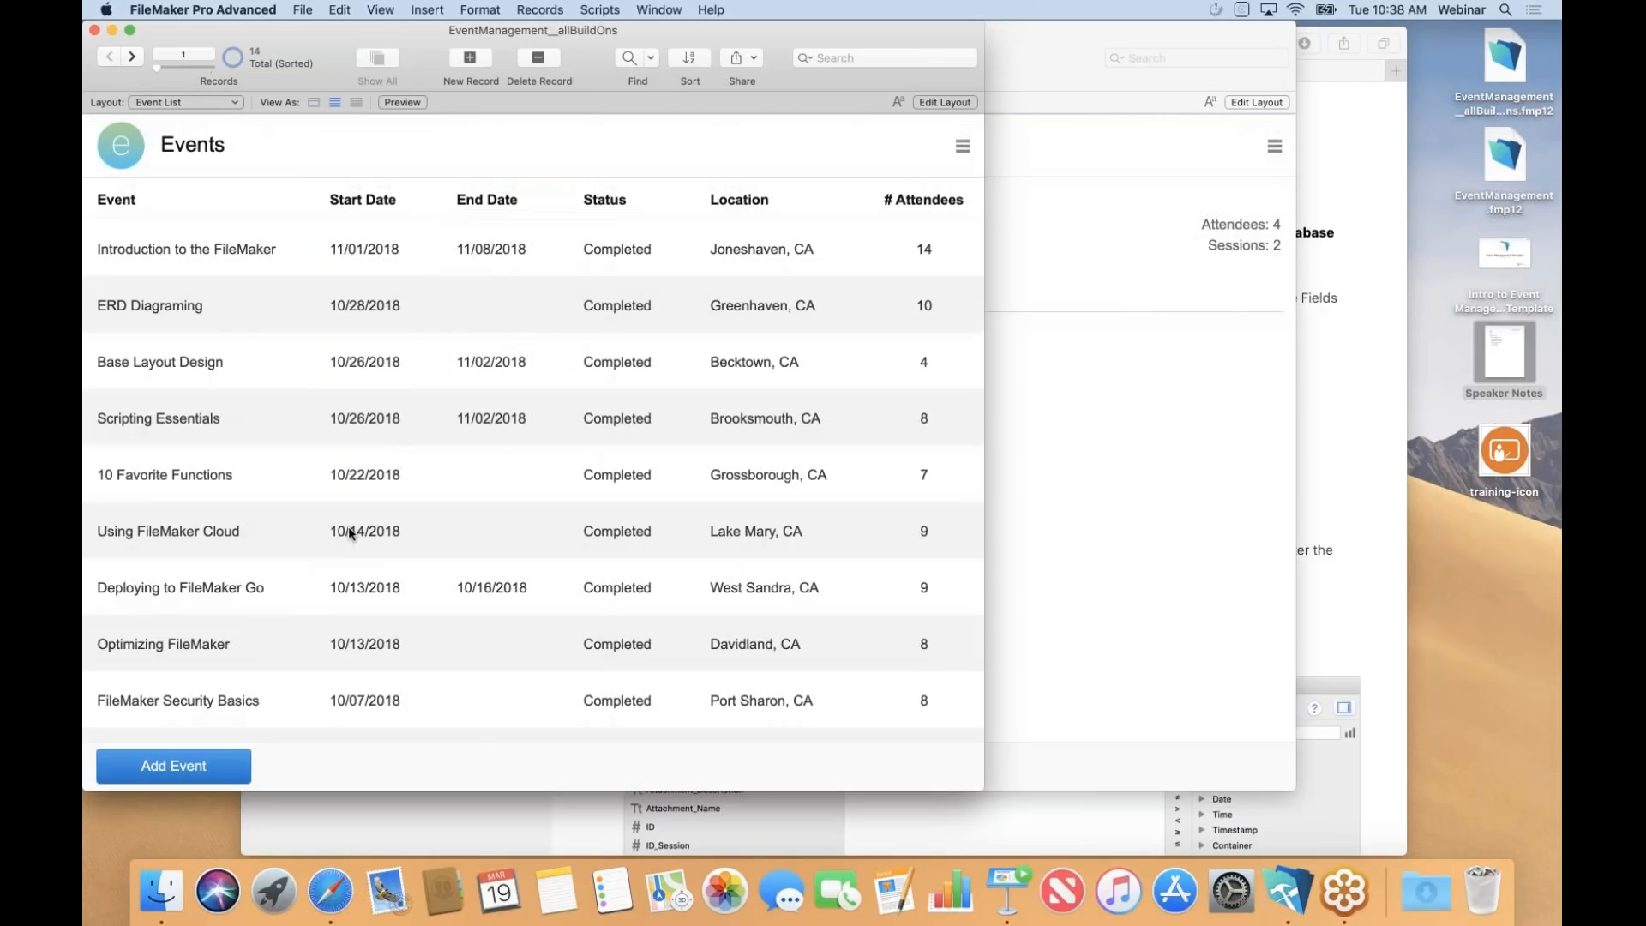
pyautogui.click(244, 247)
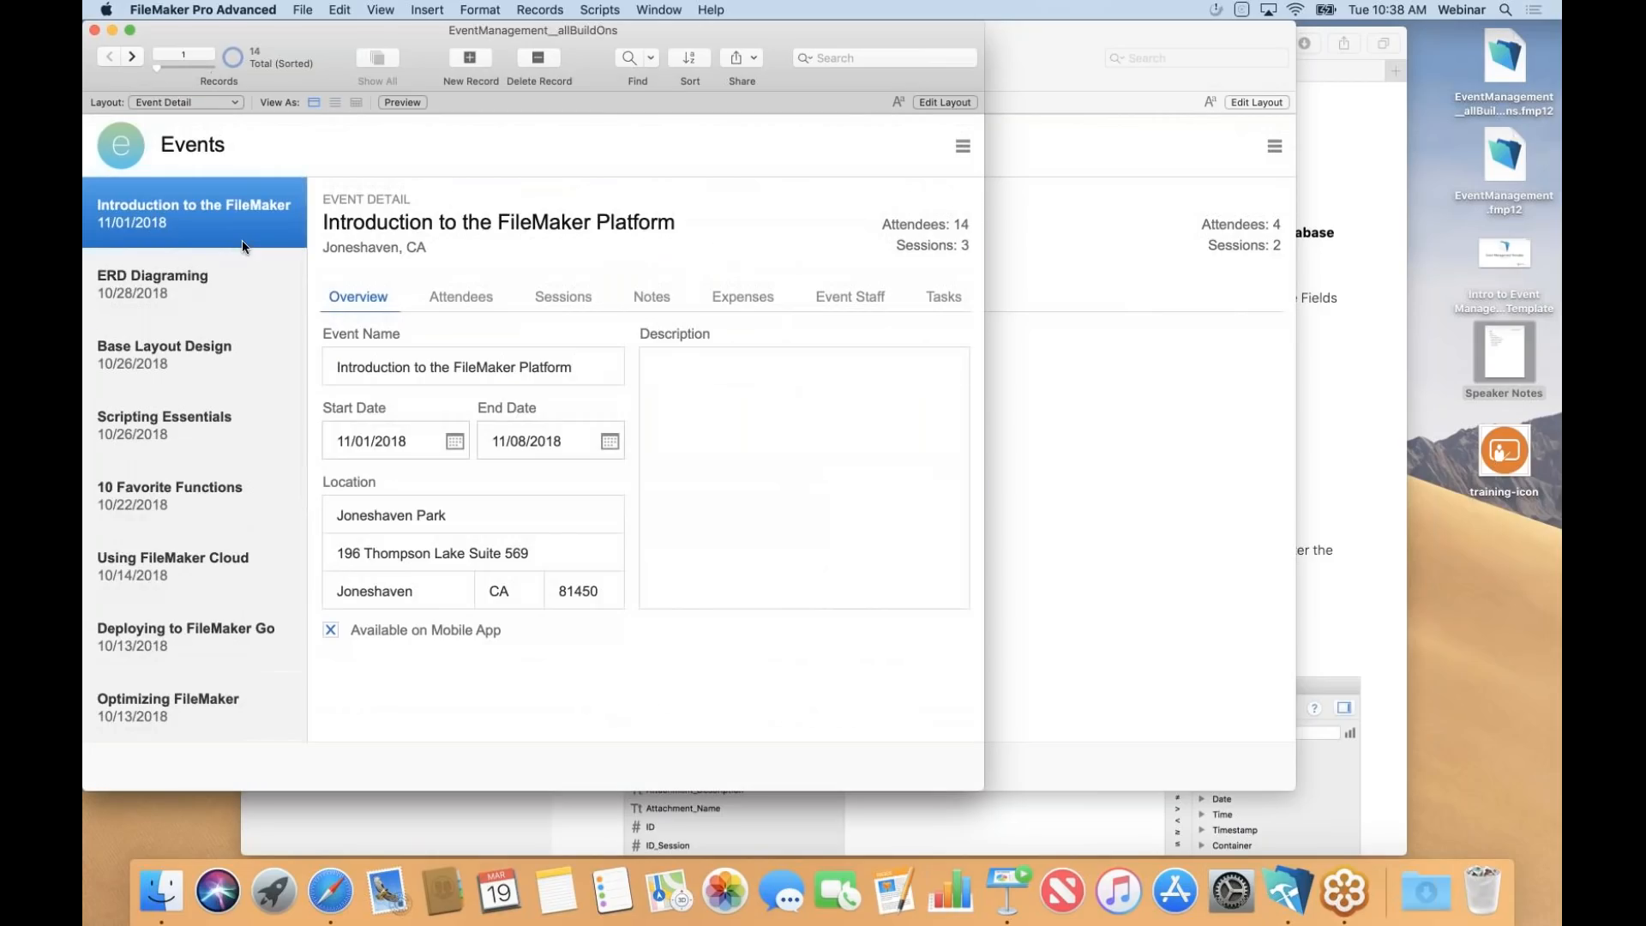
pyautogui.click(738, 300)
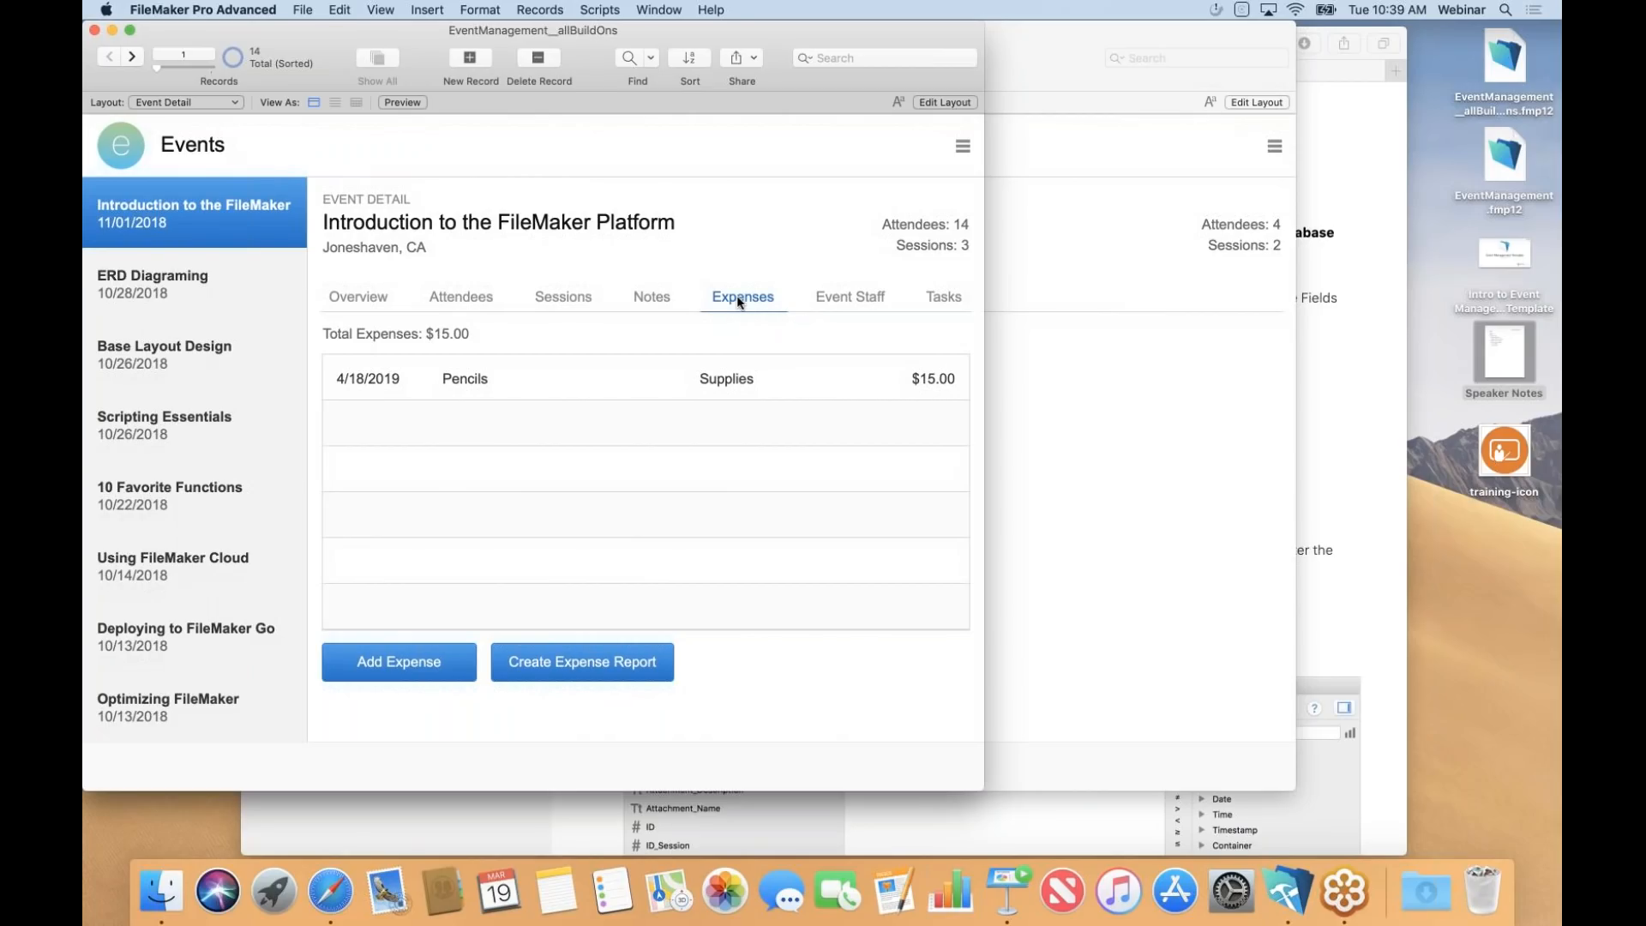
# Add a Paper expense dated 3/23/2019 for $40.00 in the Training category.
pyautogui.click(398, 659)
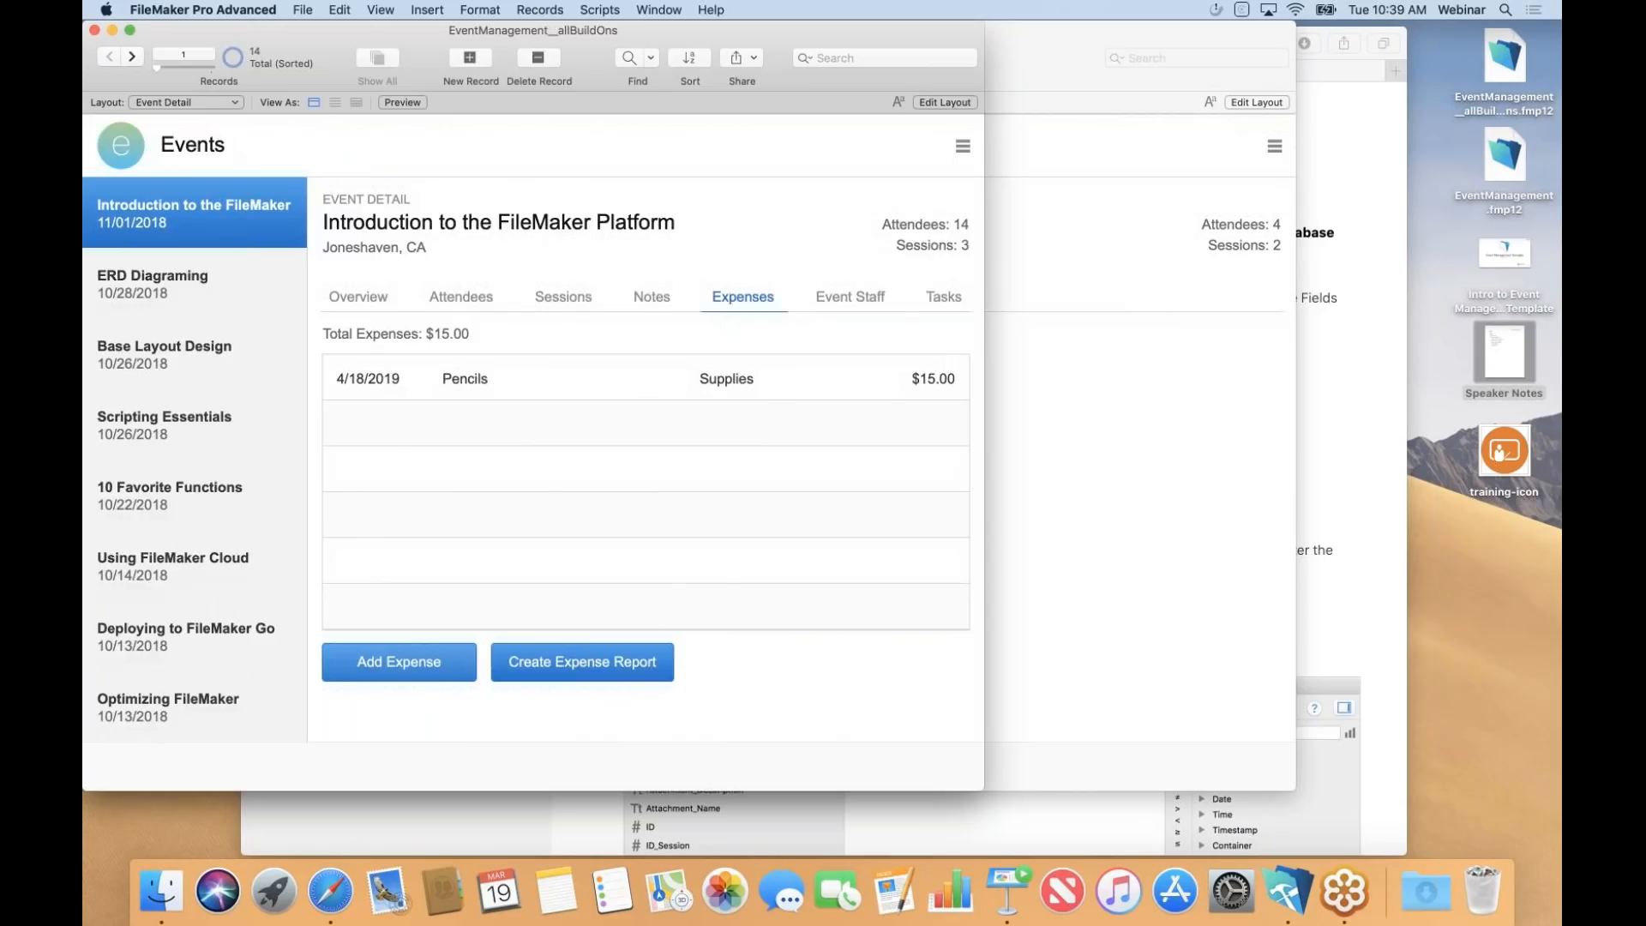
pyautogui.write('PPER')
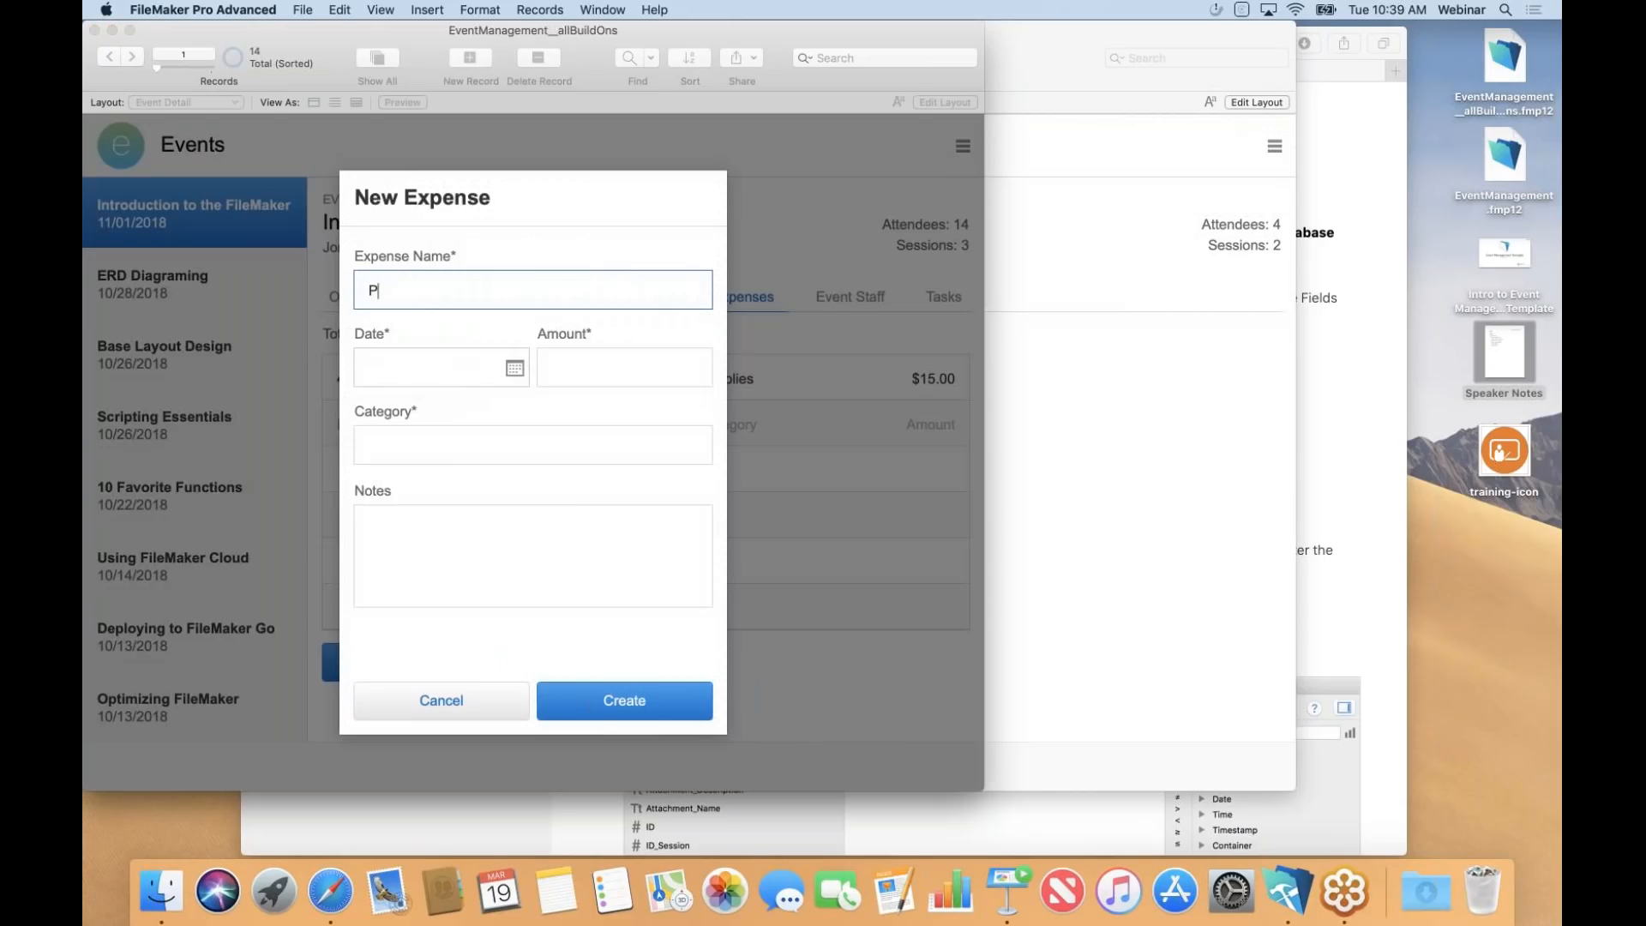
pyautogui.press('BackSpace')
pyautogui.press('BackSpace')
pyautogui.press('BackSpace')
pyautogui.press('BackSpace')
pyautogui.write('Paper')
pyautogui.click(514, 368)
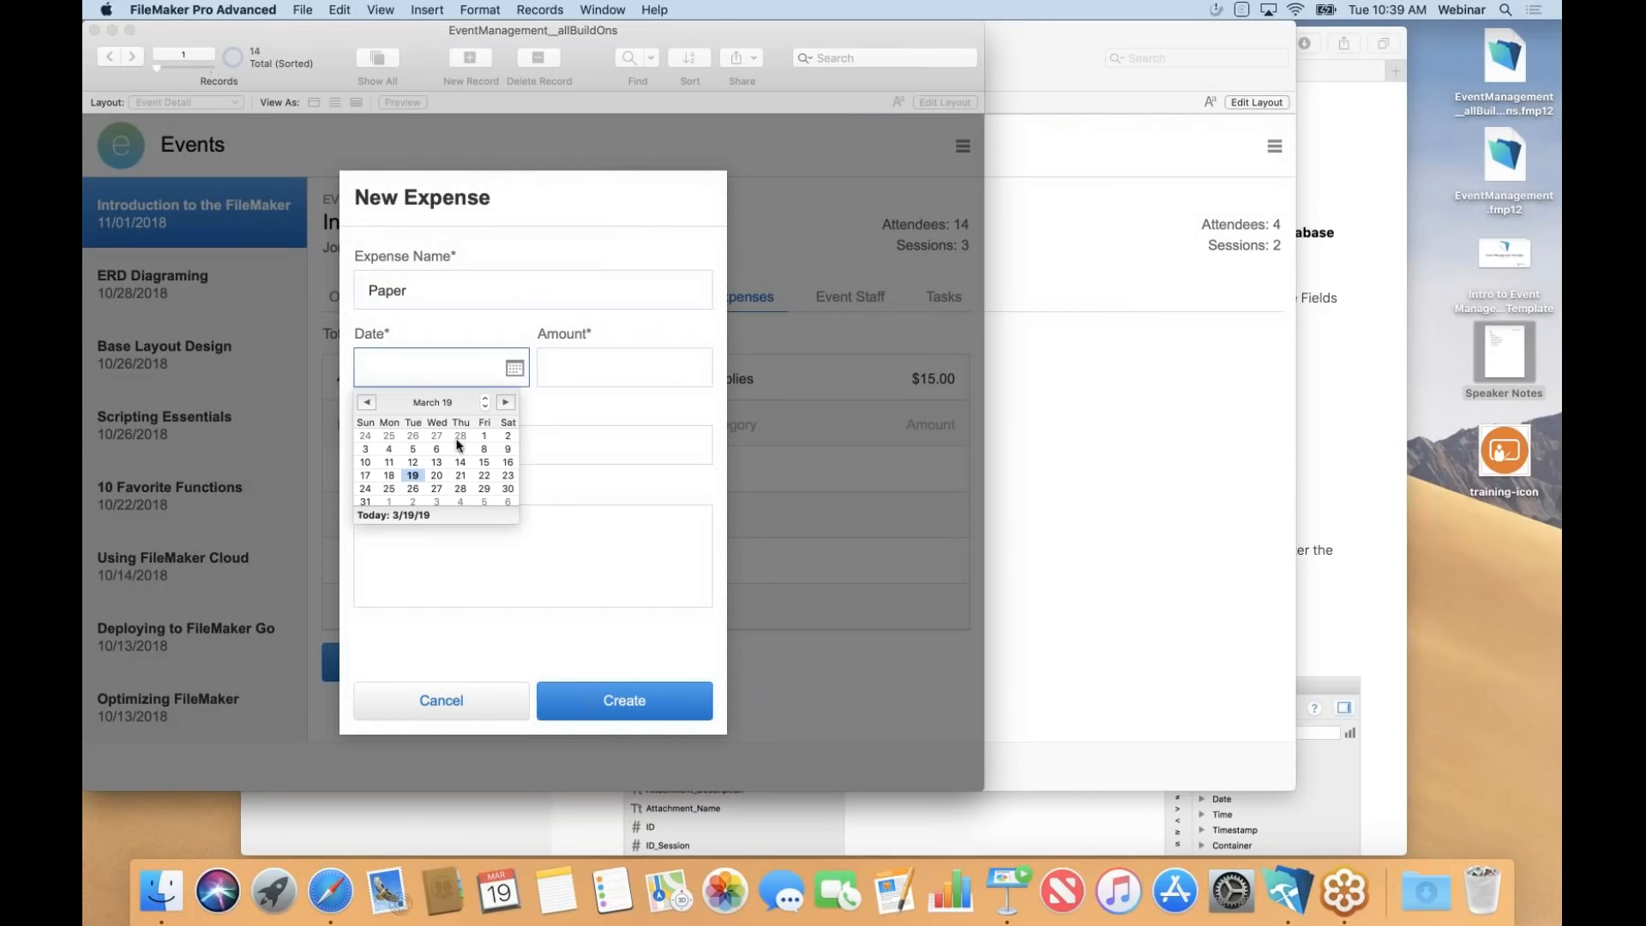
pyautogui.click(508, 475)
pyautogui.write('40.00')
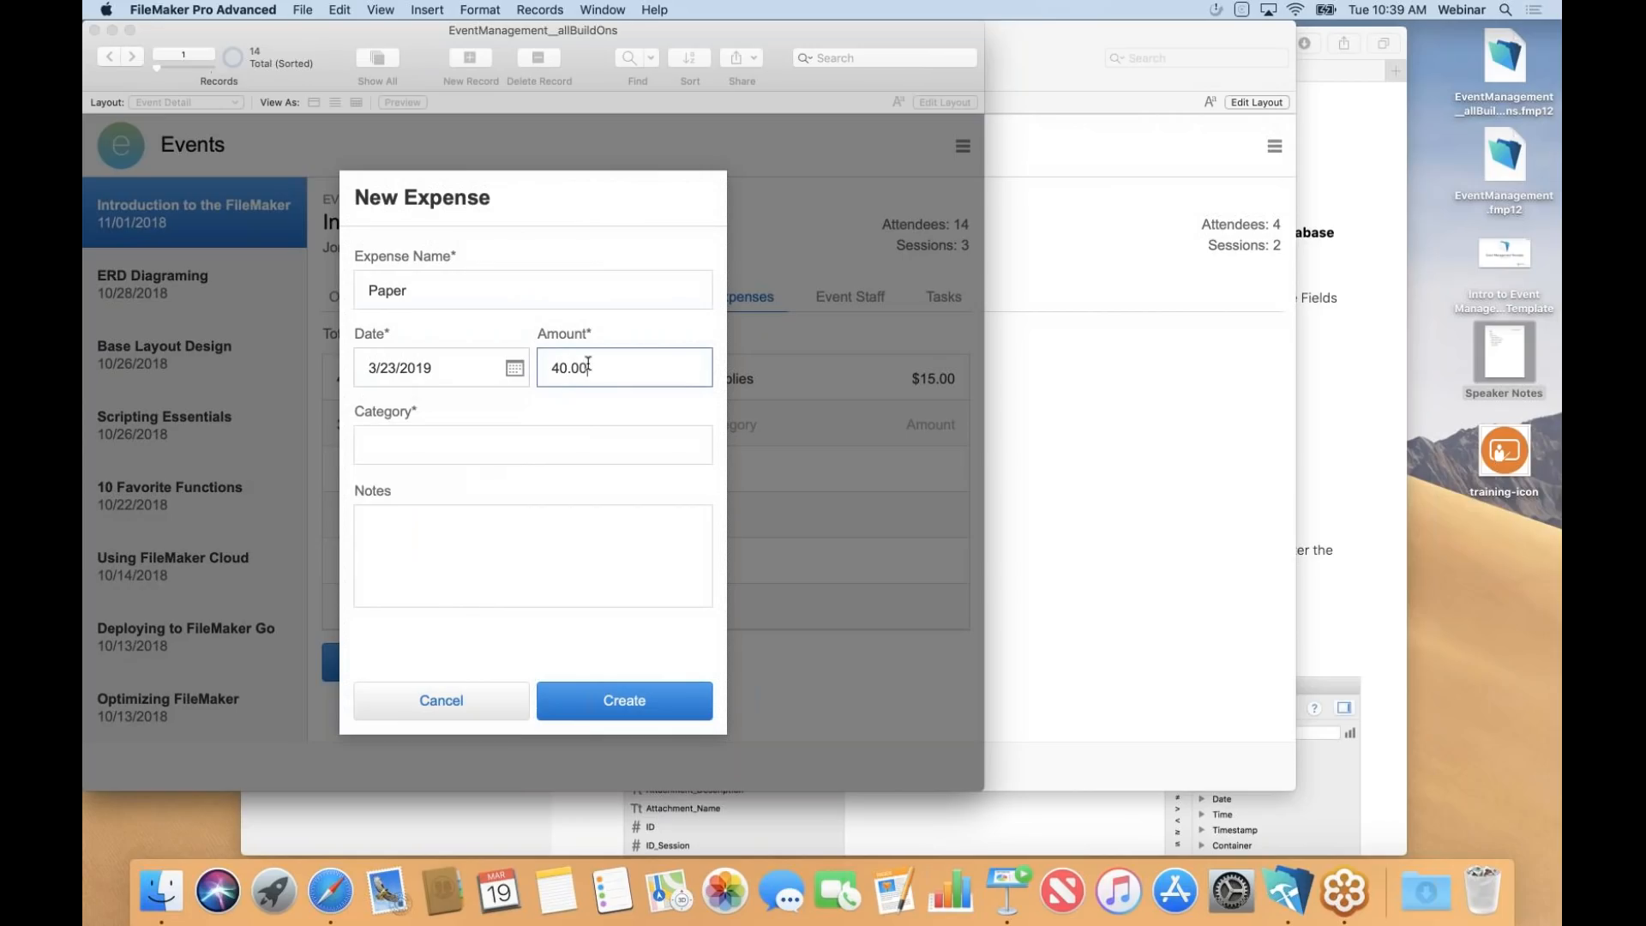
pyautogui.click(512, 444)
pyautogui.write('Training')
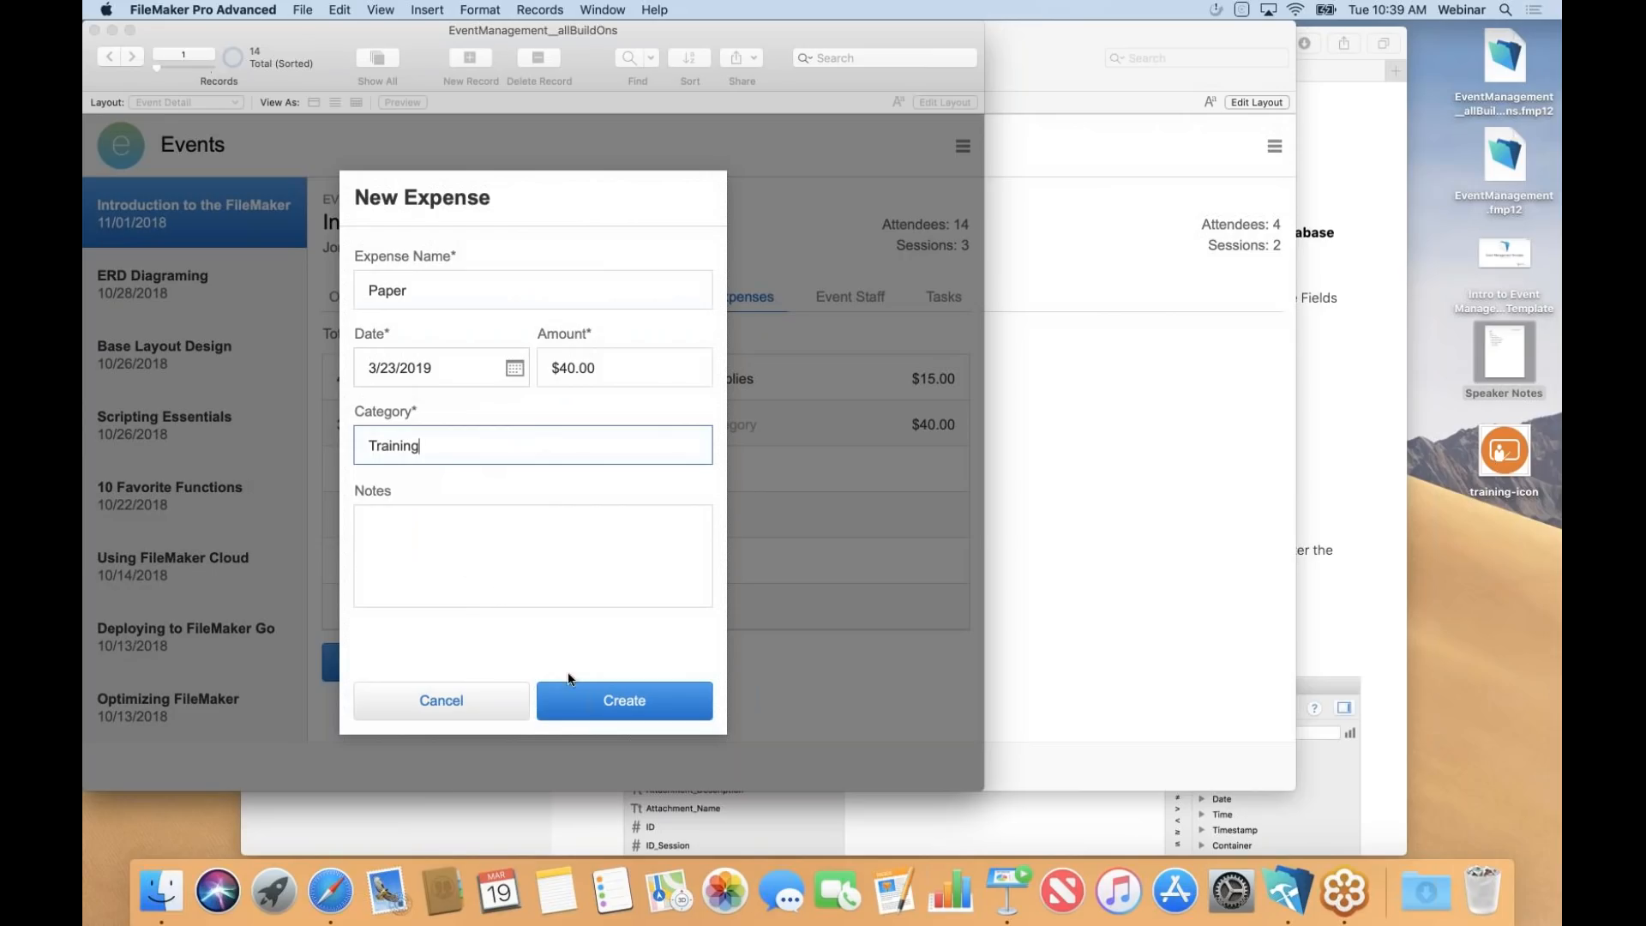
pyautogui.click(586, 699)
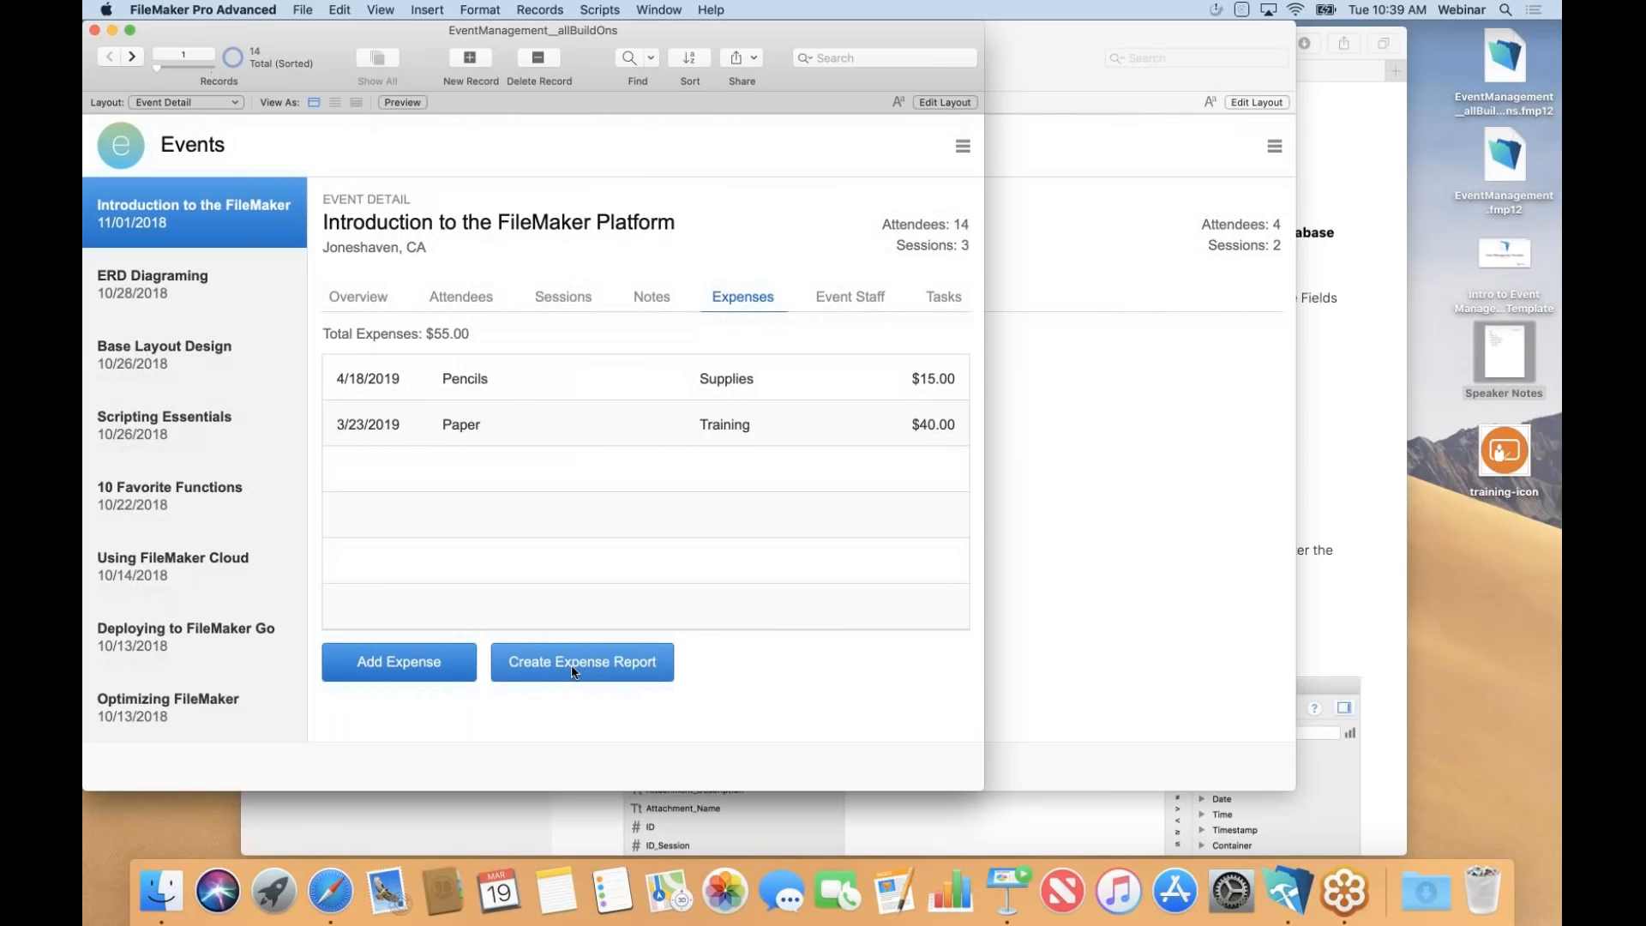
pyautogui.click(849, 298)
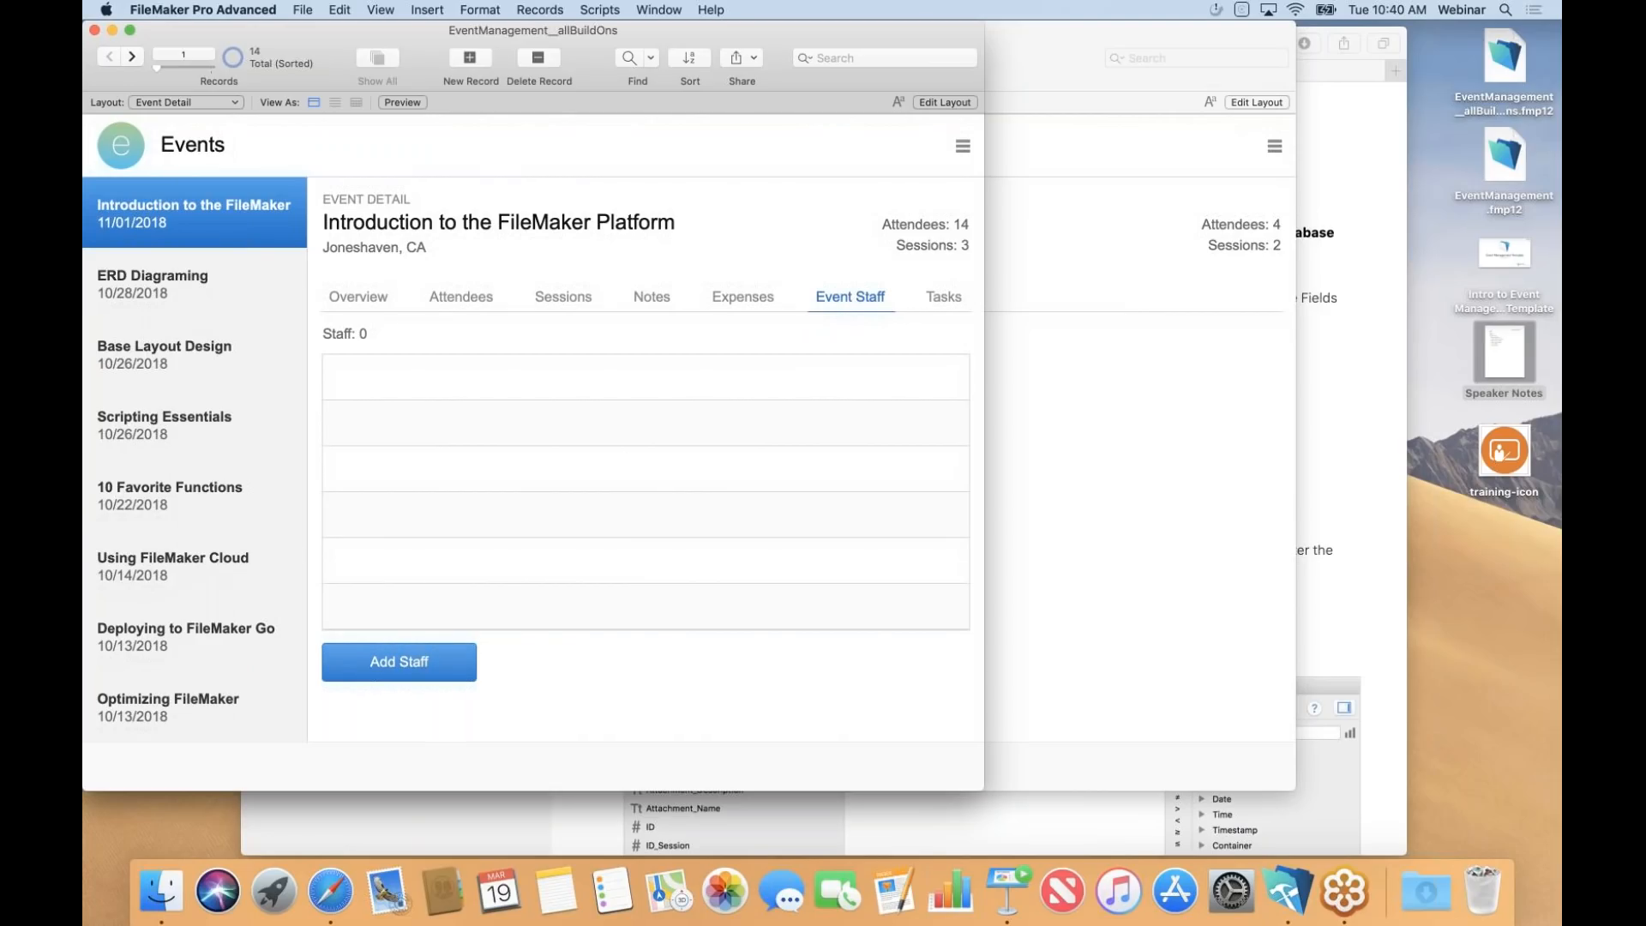
# Add the first listed staff member to the event with the role Trainer.
pyautogui.click(422, 660)
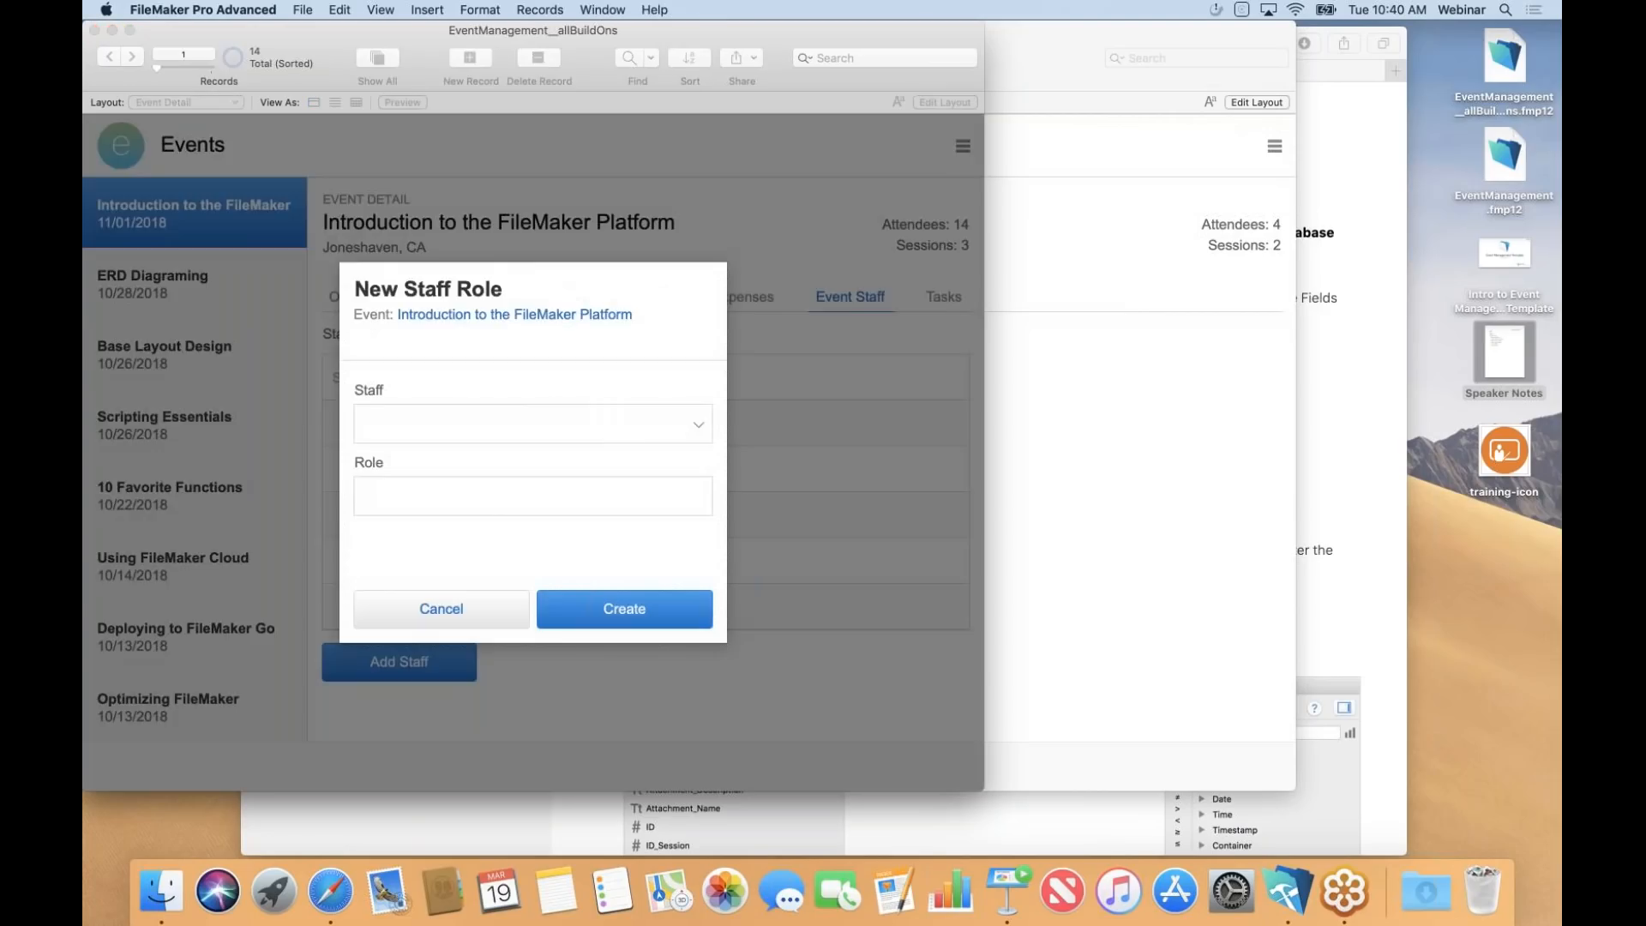
pyautogui.click(690, 436)
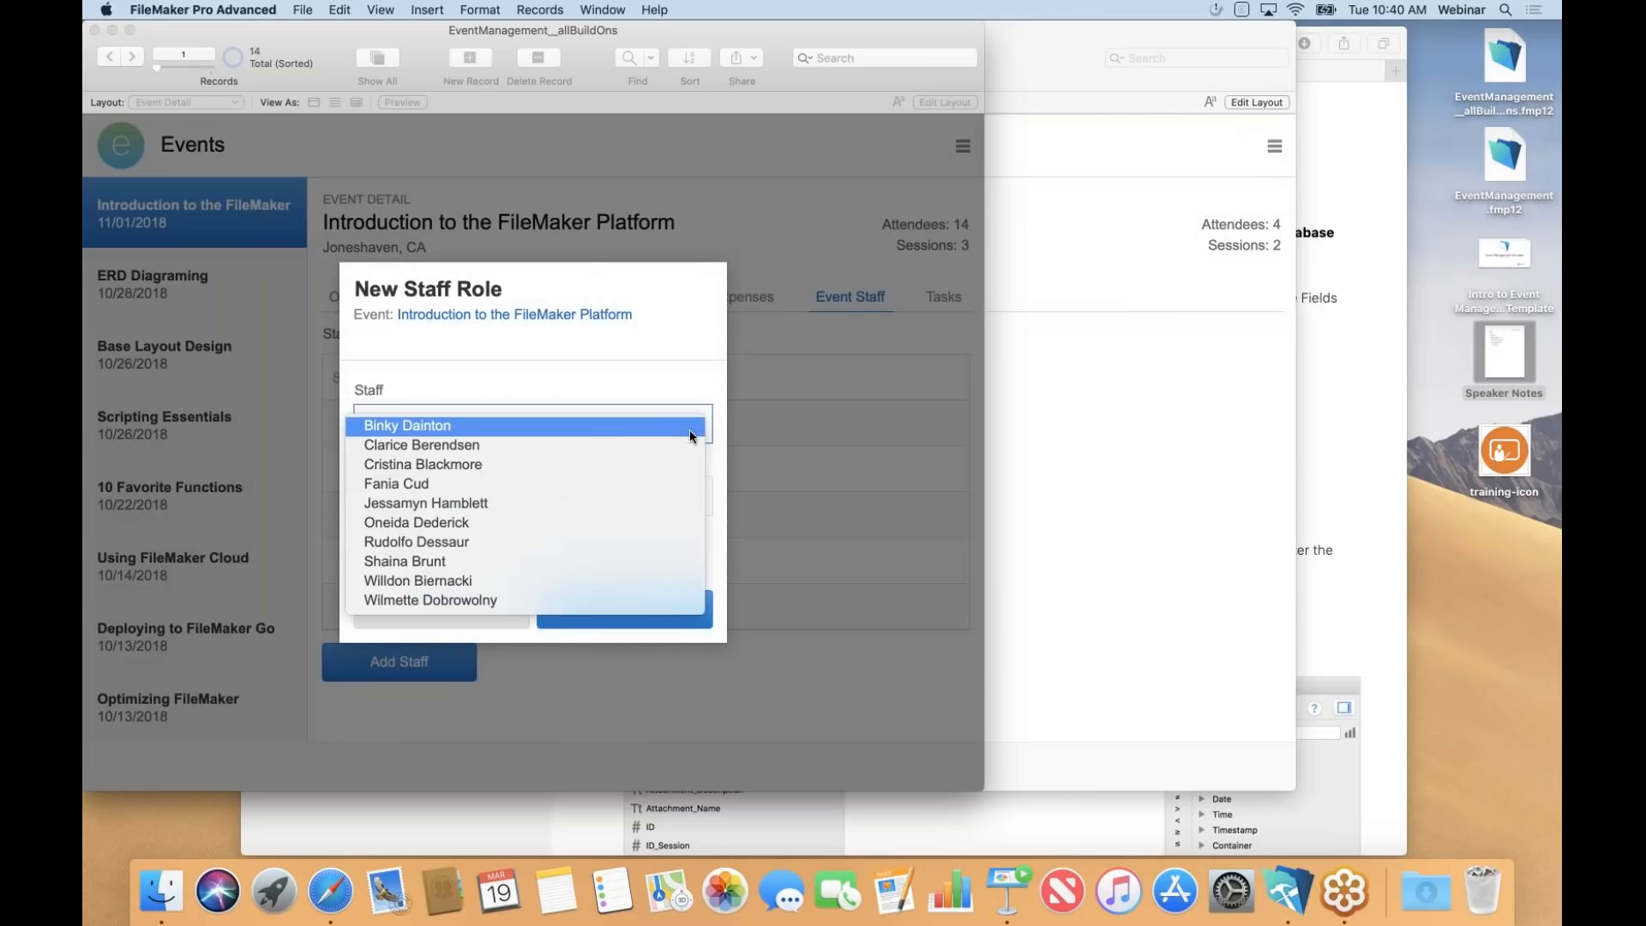
pyautogui.click(609, 424)
pyautogui.click(512, 489)
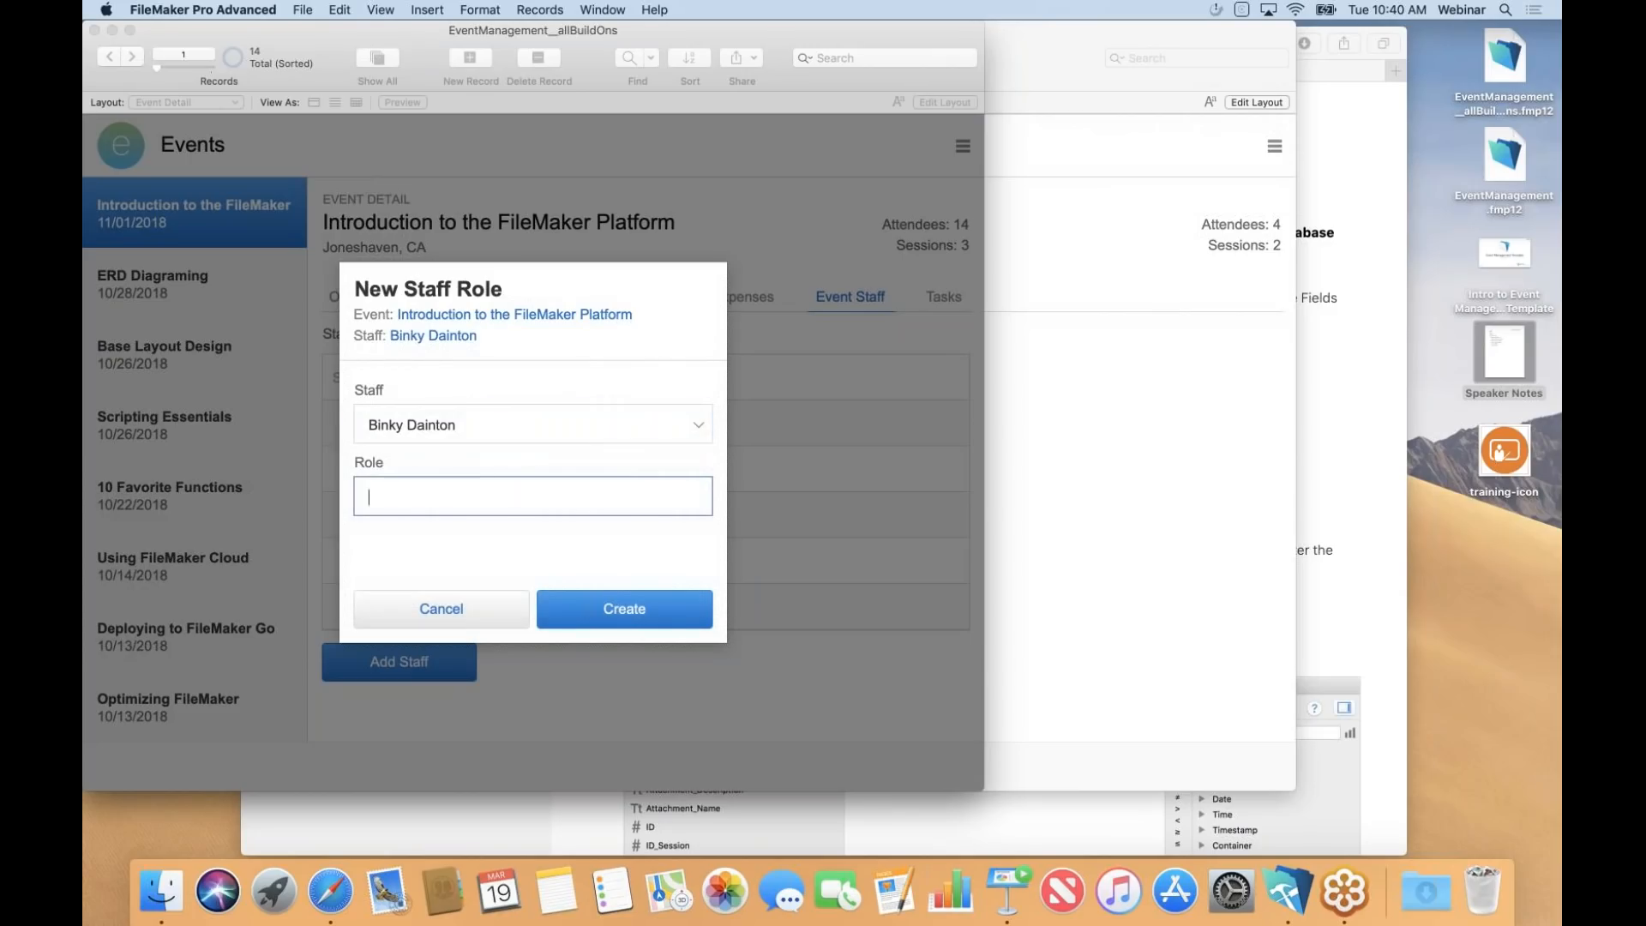
pyautogui.write('Trainer')
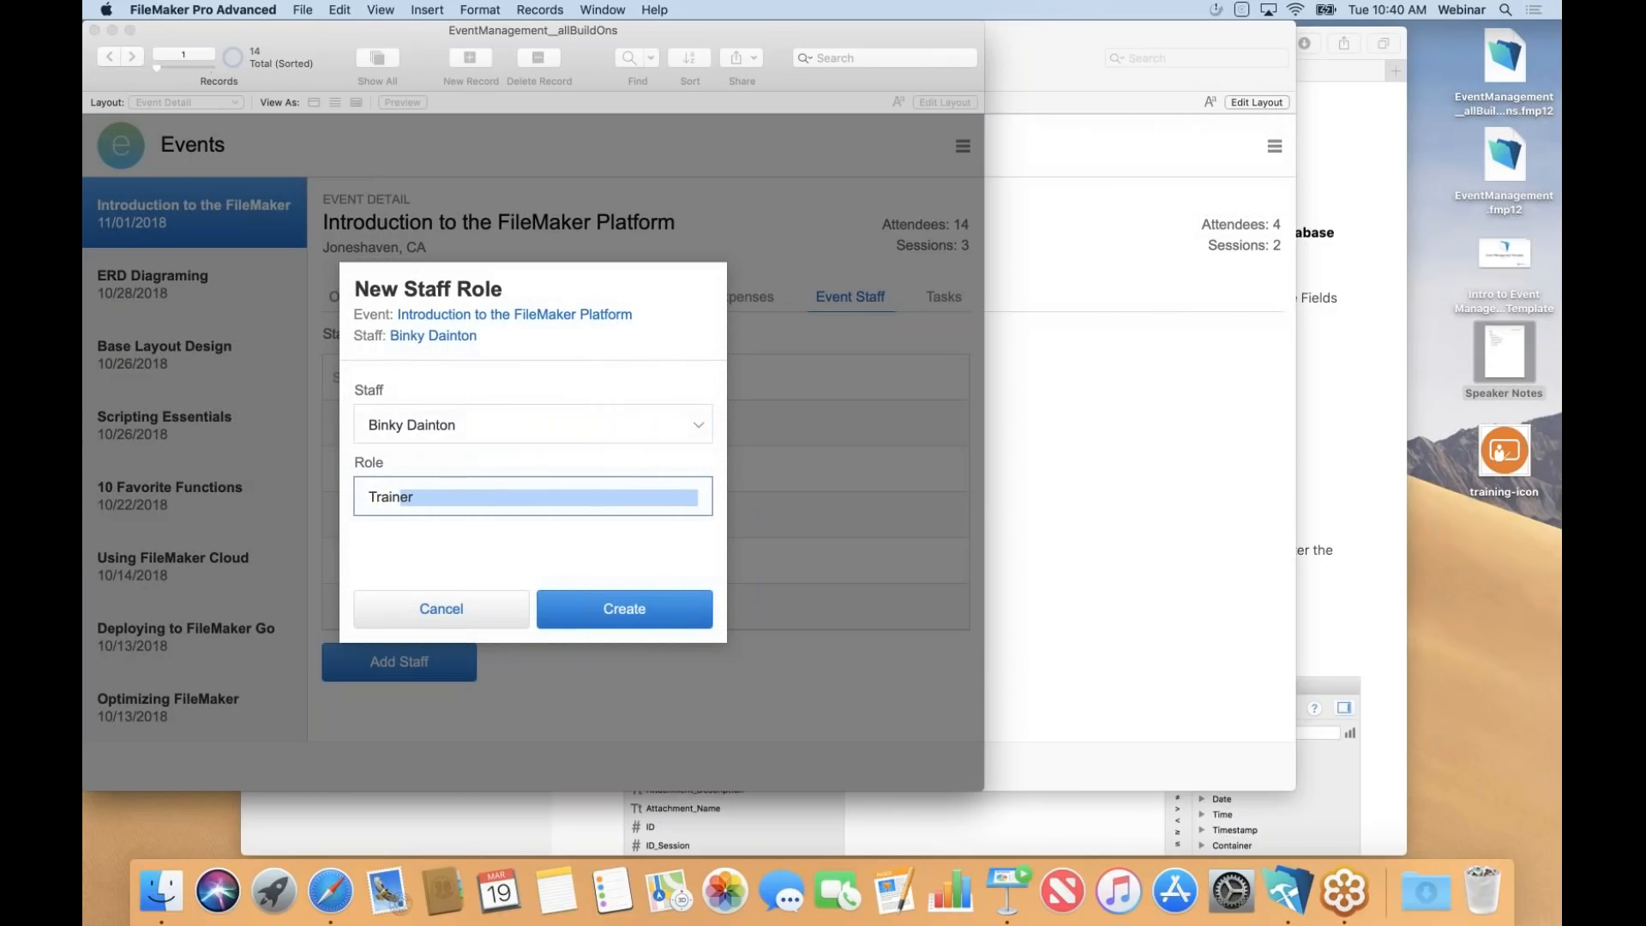
pyautogui.press('Tab')
pyautogui.click(625, 605)
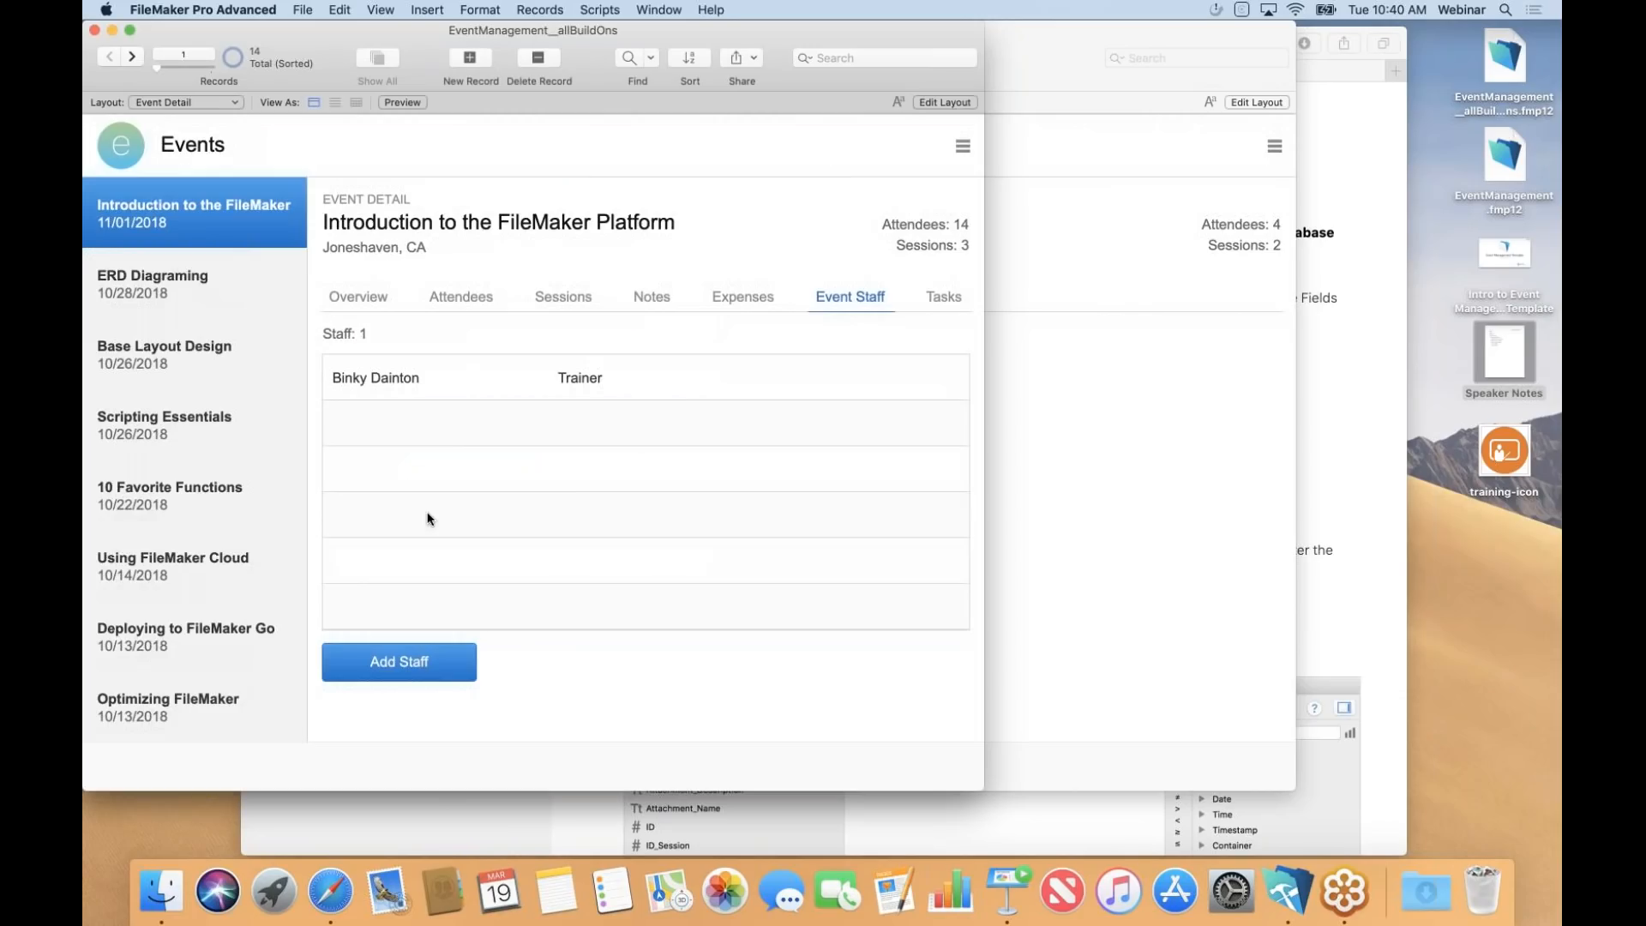
# Add the third listed staff member as Helper, then open the Trainer's staff role.
pyautogui.click(395, 660)
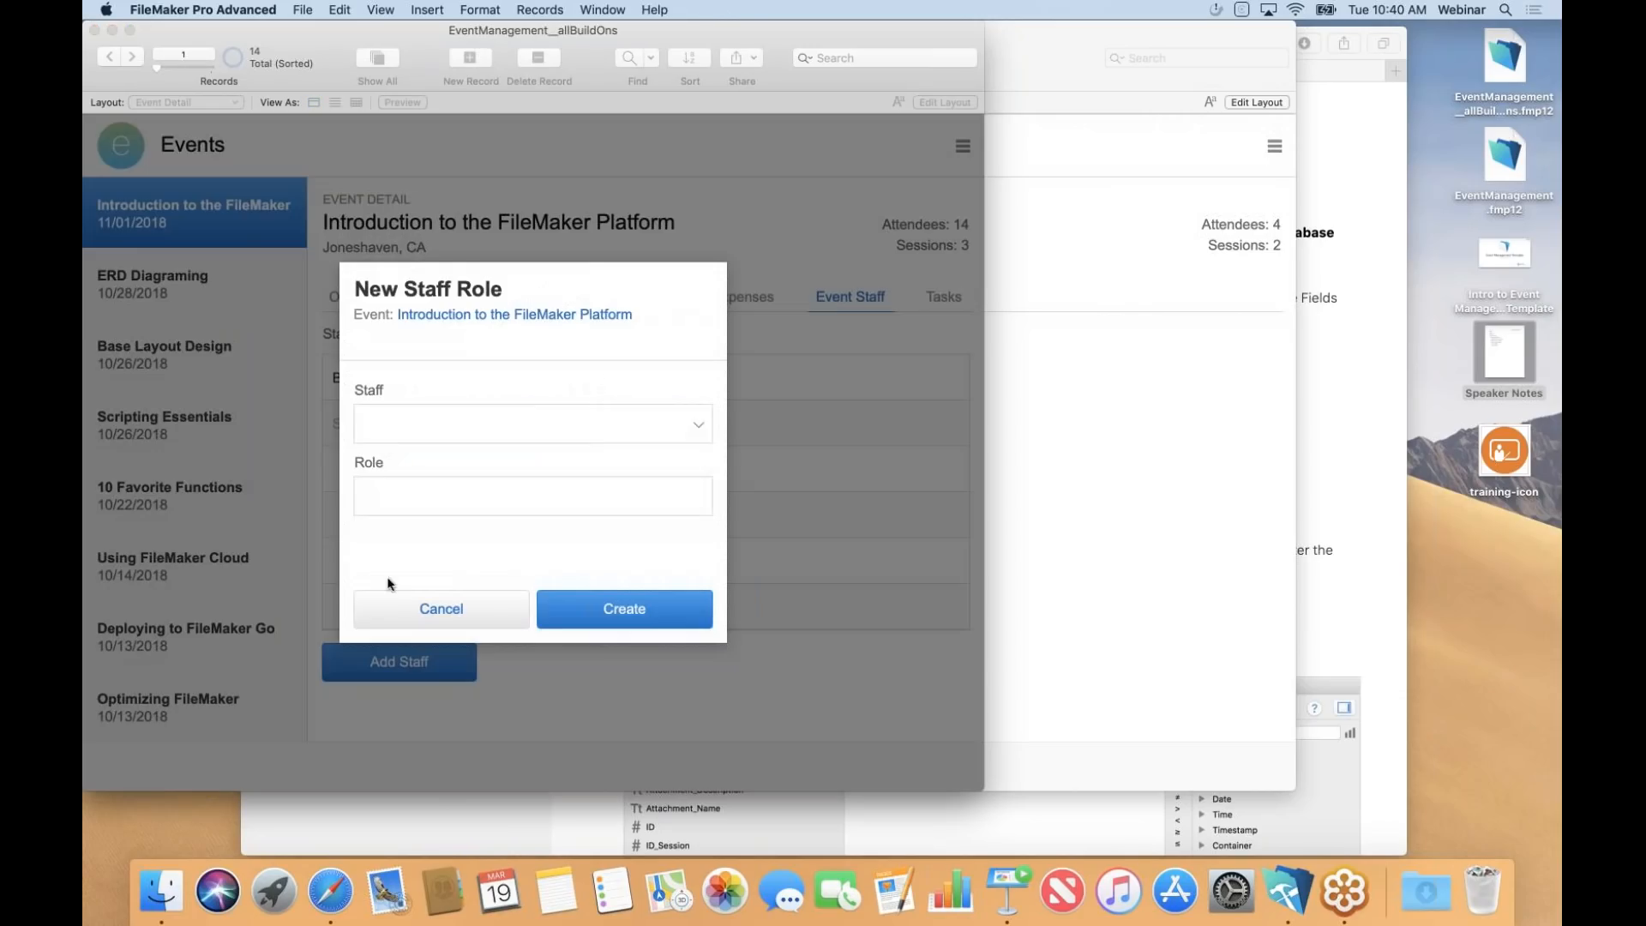
pyautogui.click(399, 422)
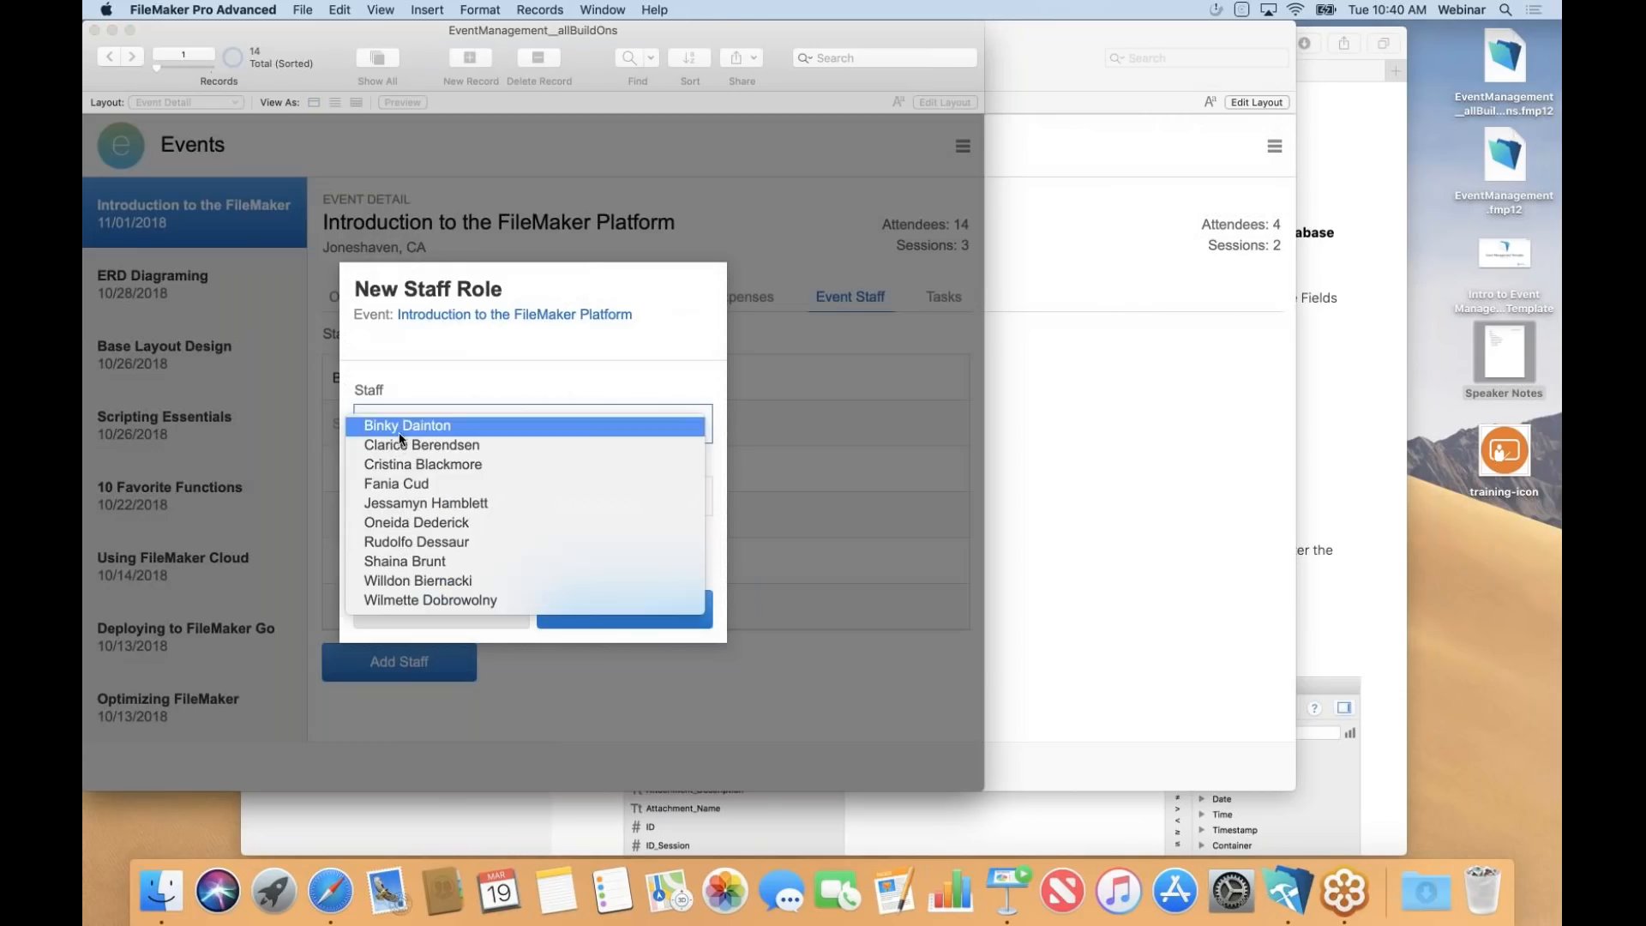
pyautogui.click(445, 465)
pyautogui.click(461, 496)
pyautogui.write('Helper')
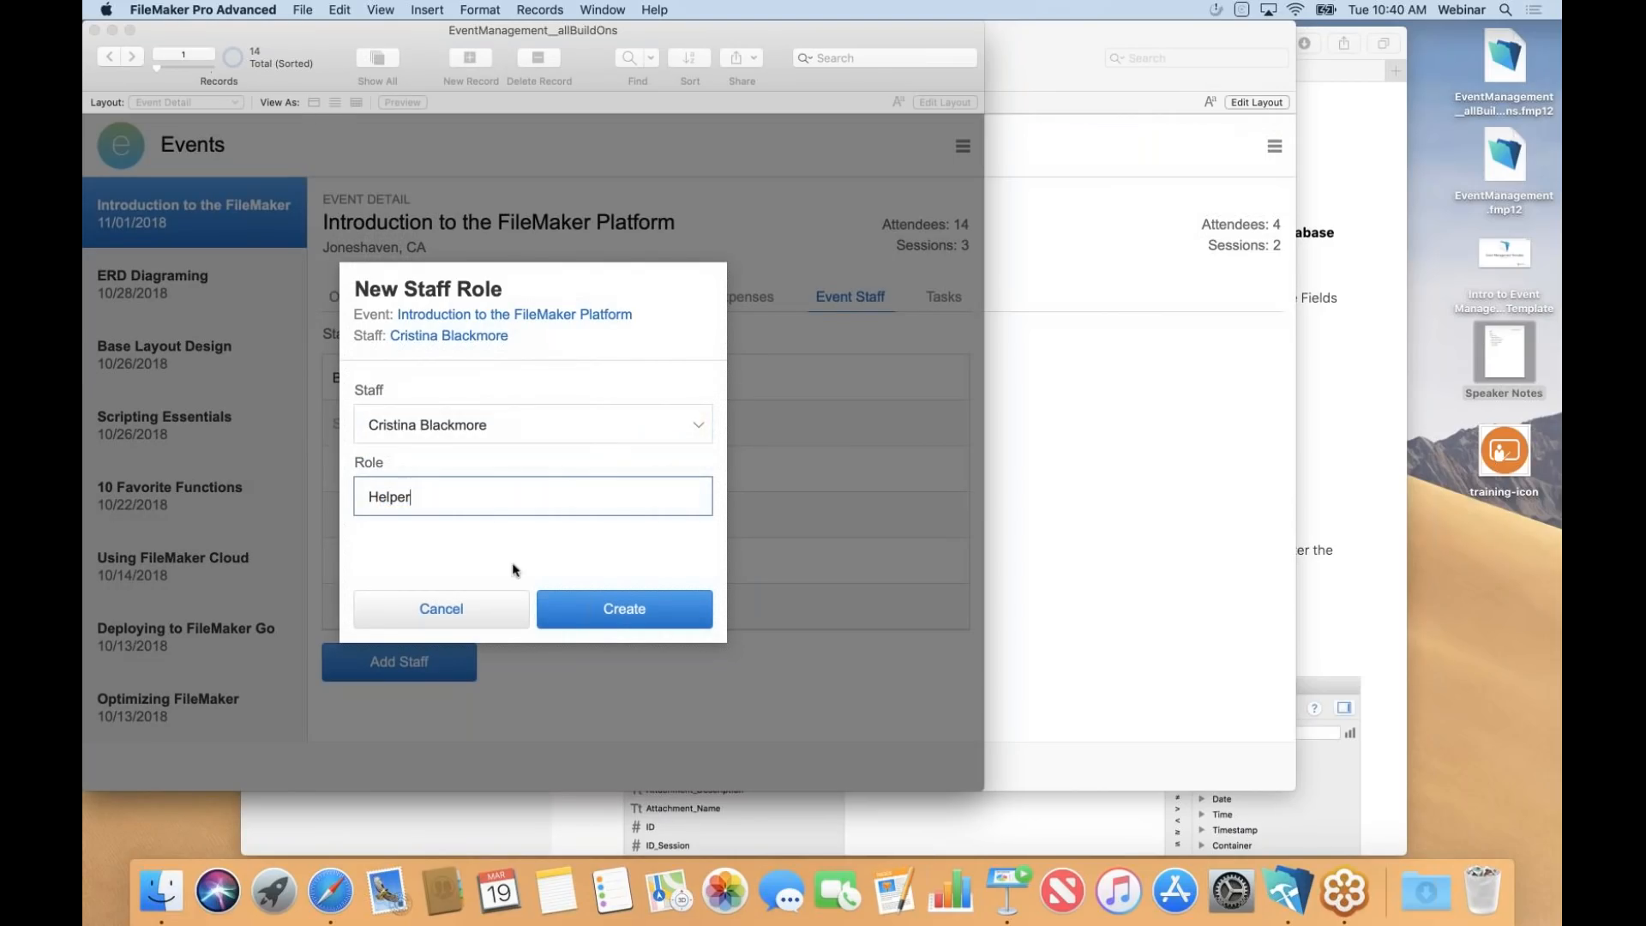
pyautogui.click(609, 610)
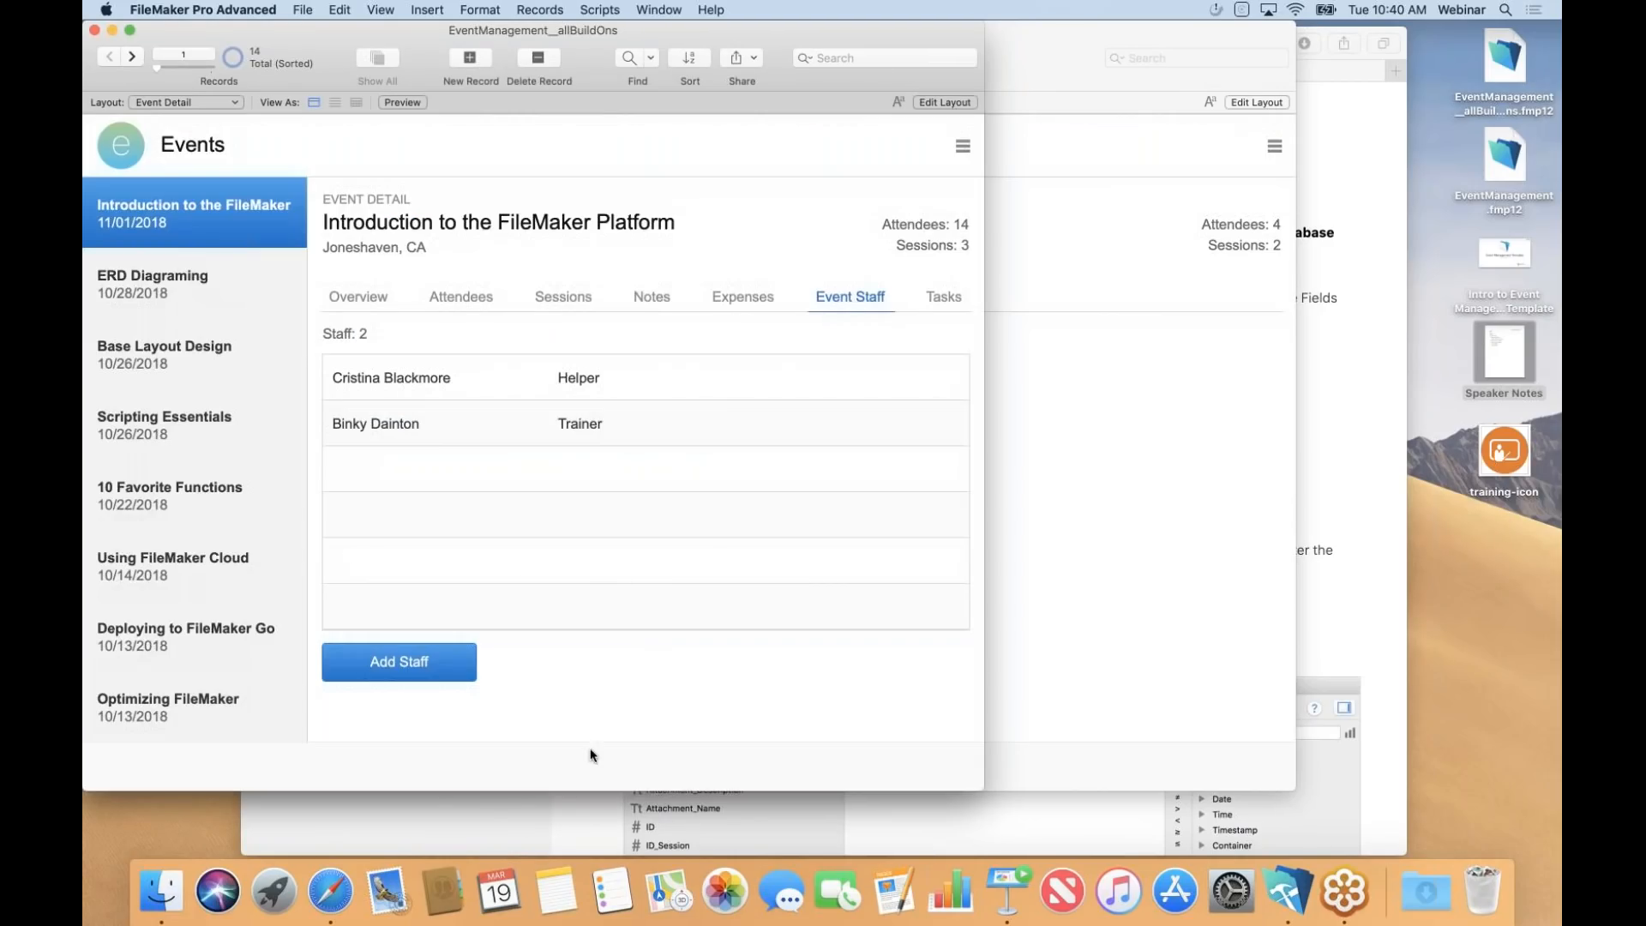
pyautogui.click(477, 433)
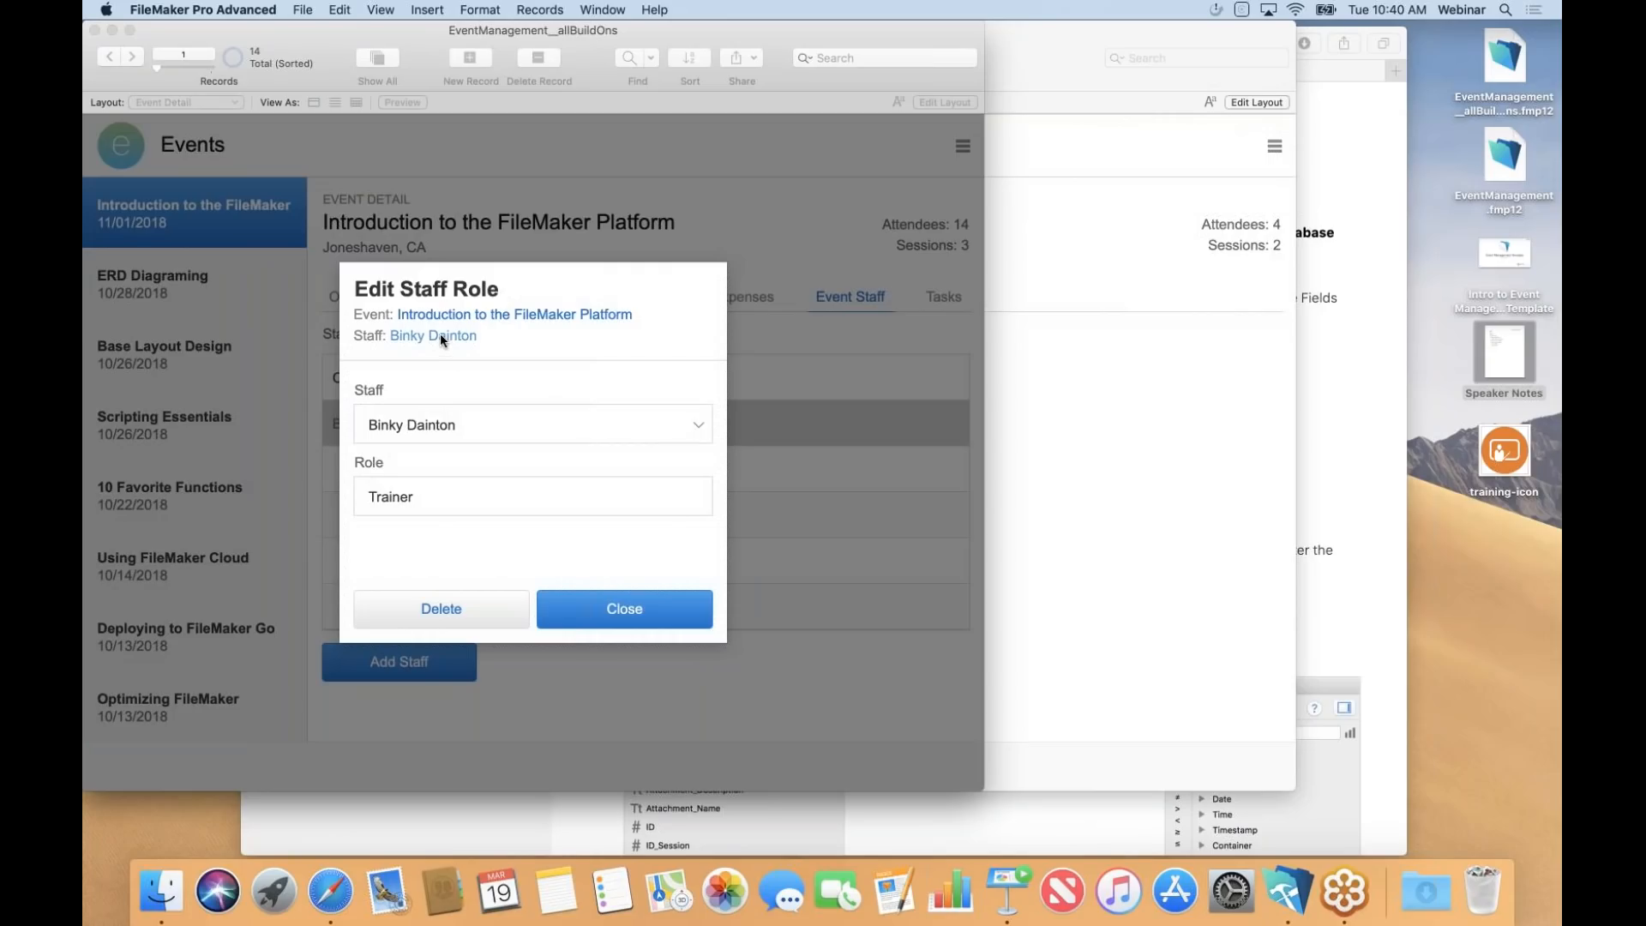
# Show the trainer's Event History with Trainer and Assistant roles, then advance Keynote to slide 15.
pyautogui.click(440, 335)
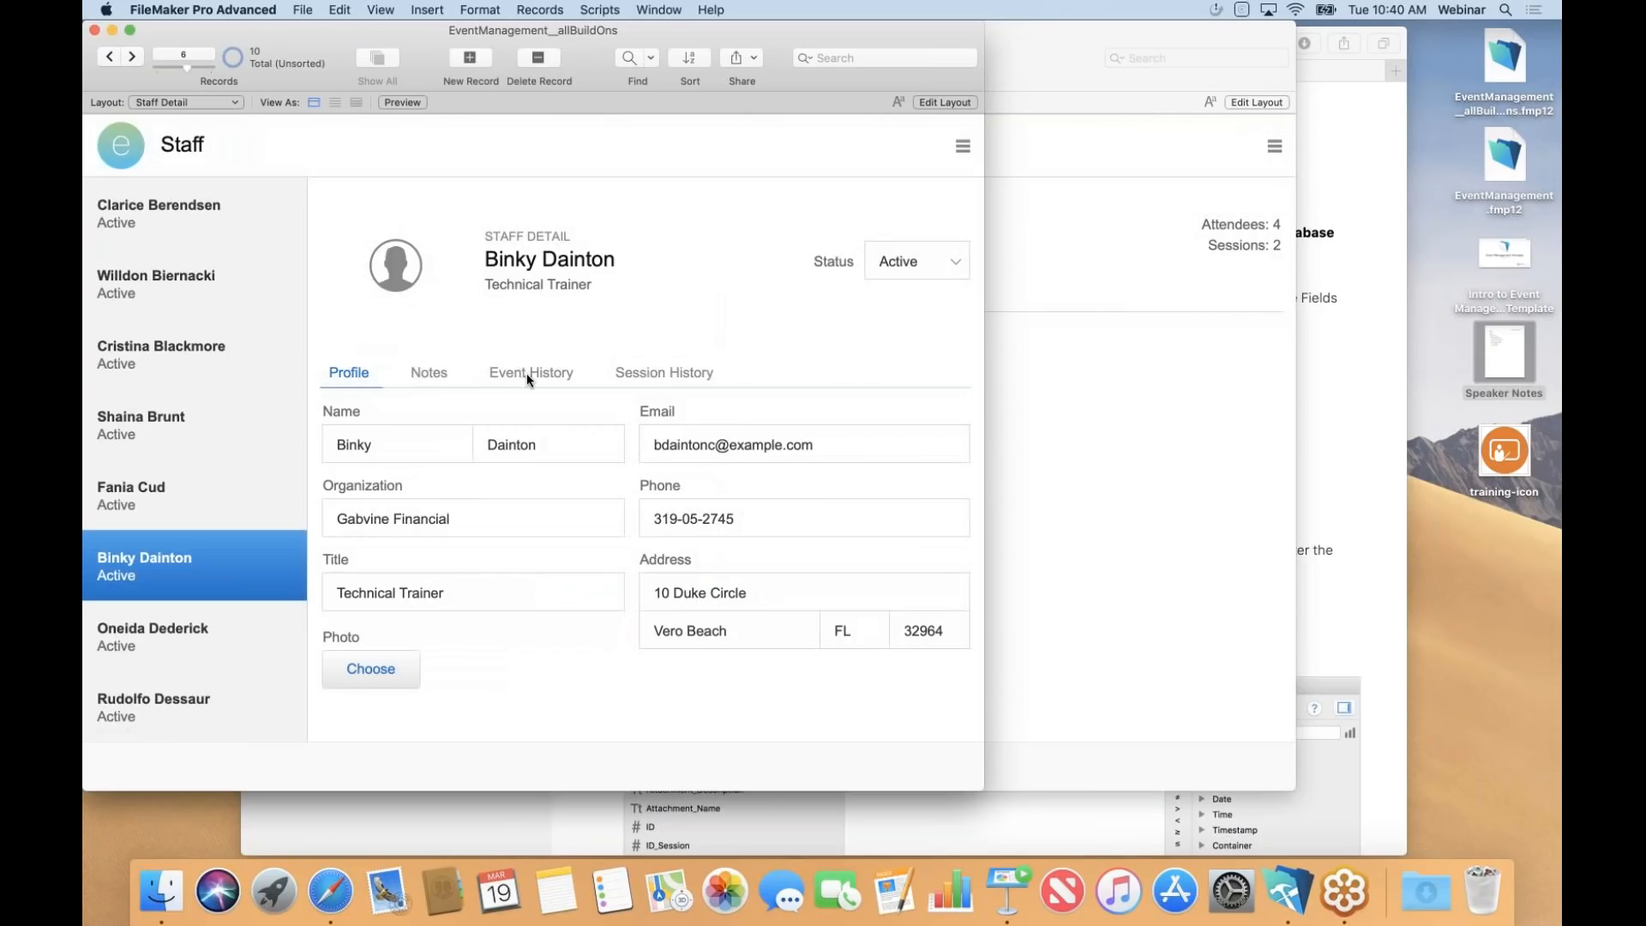
pyautogui.click(526, 372)
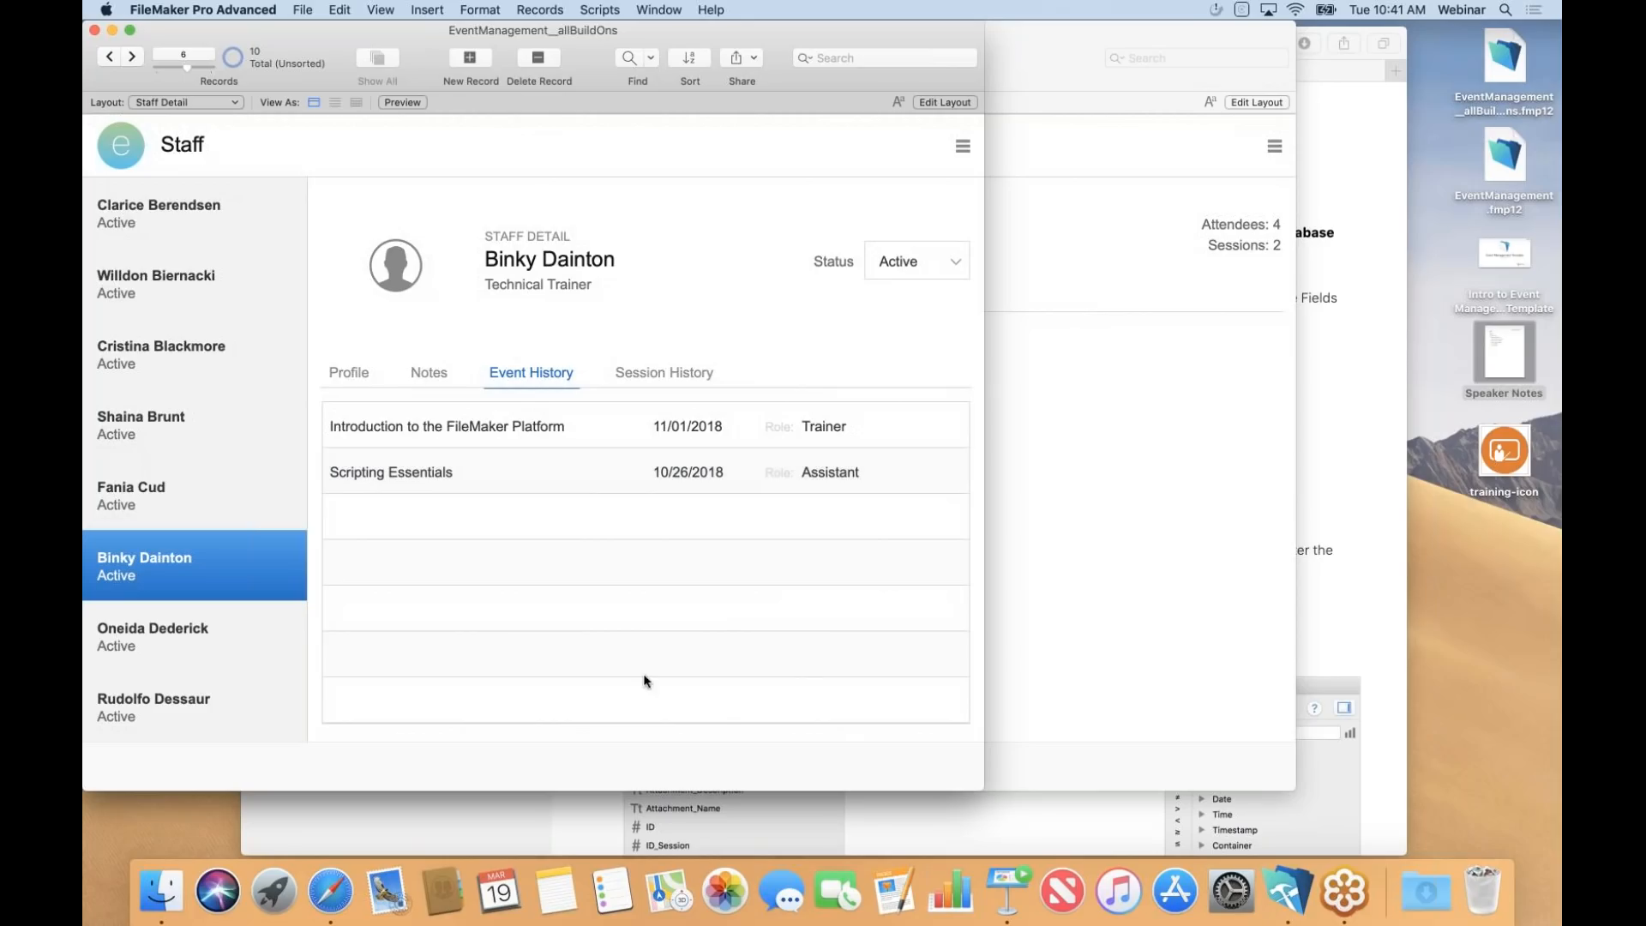
pyautogui.click(1009, 892)
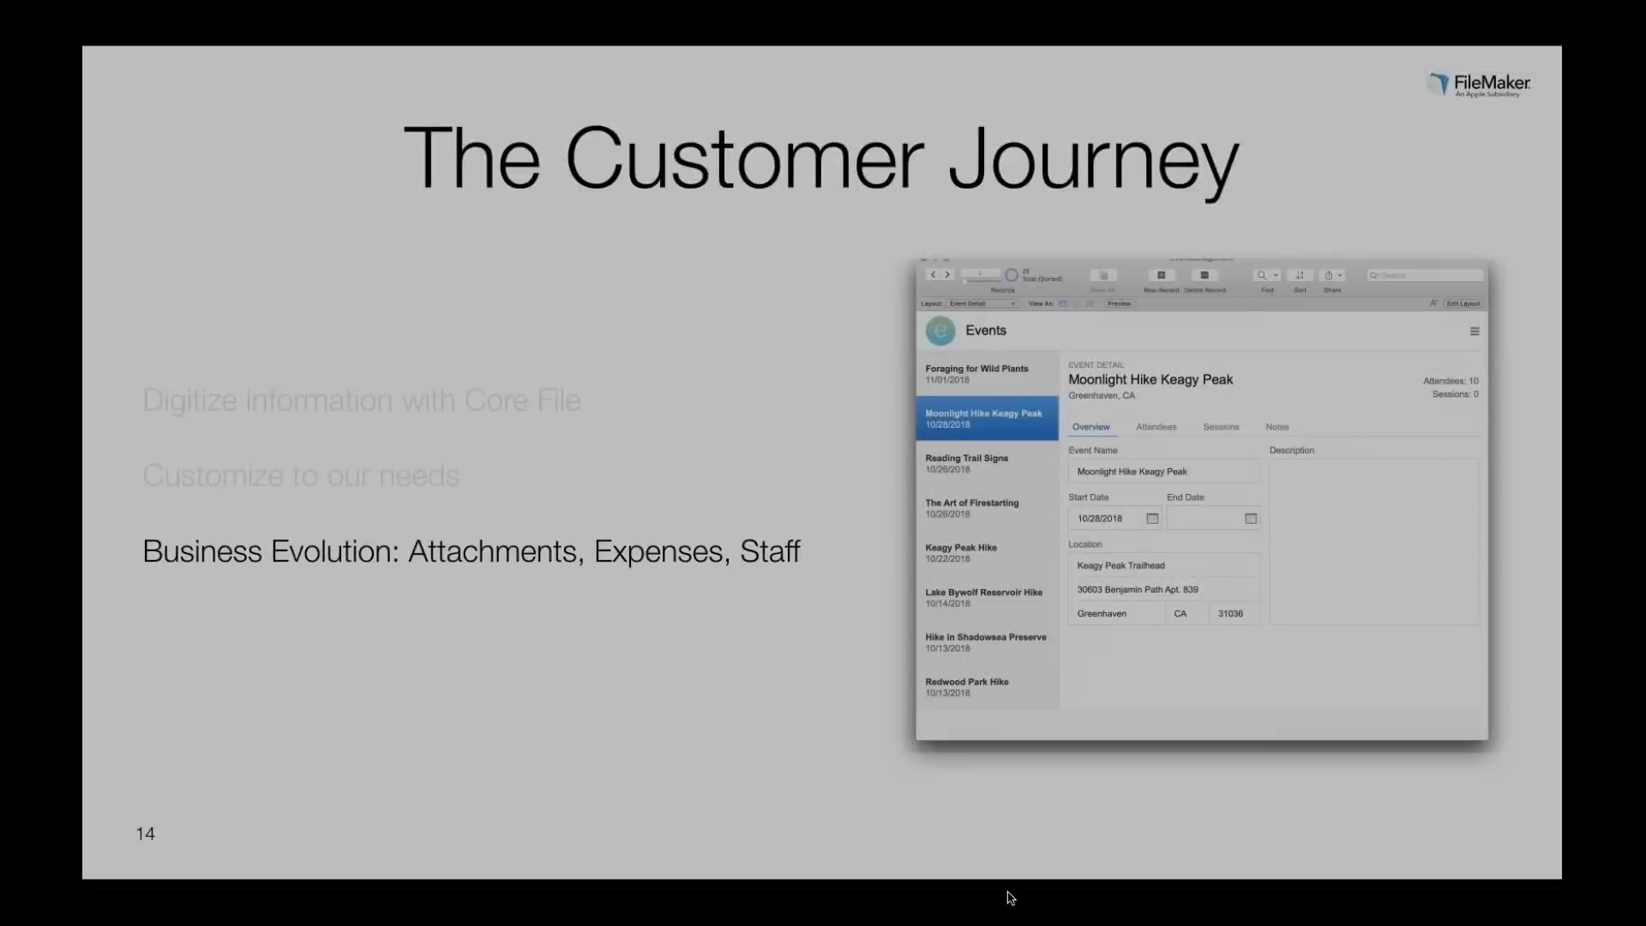
pyautogui.press('Right')
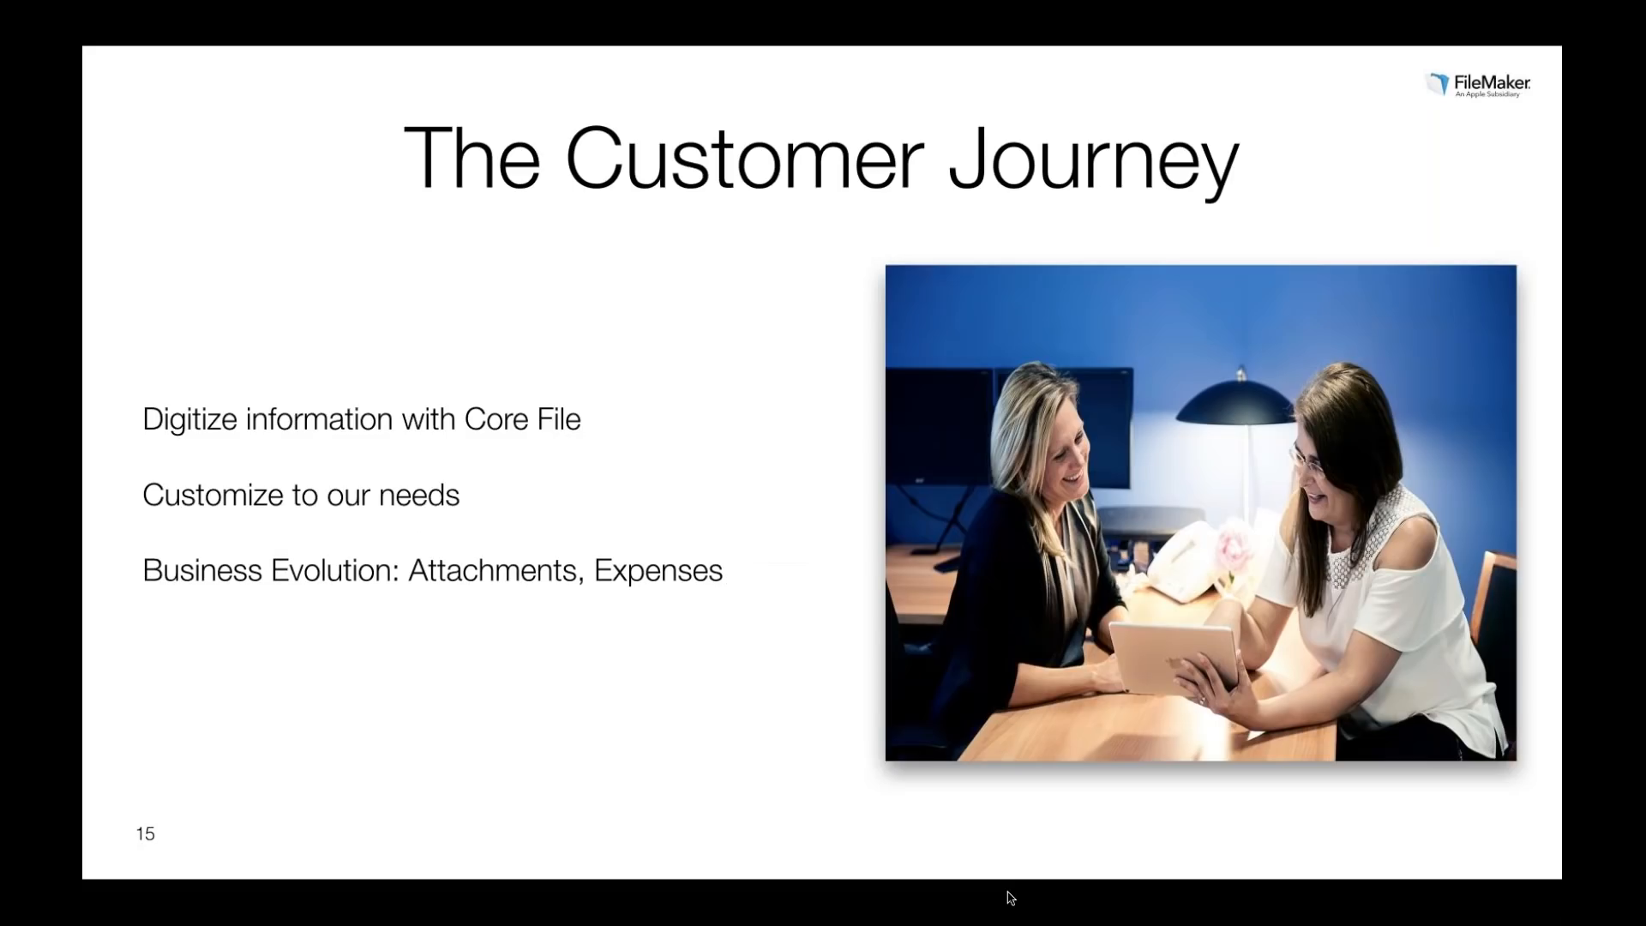